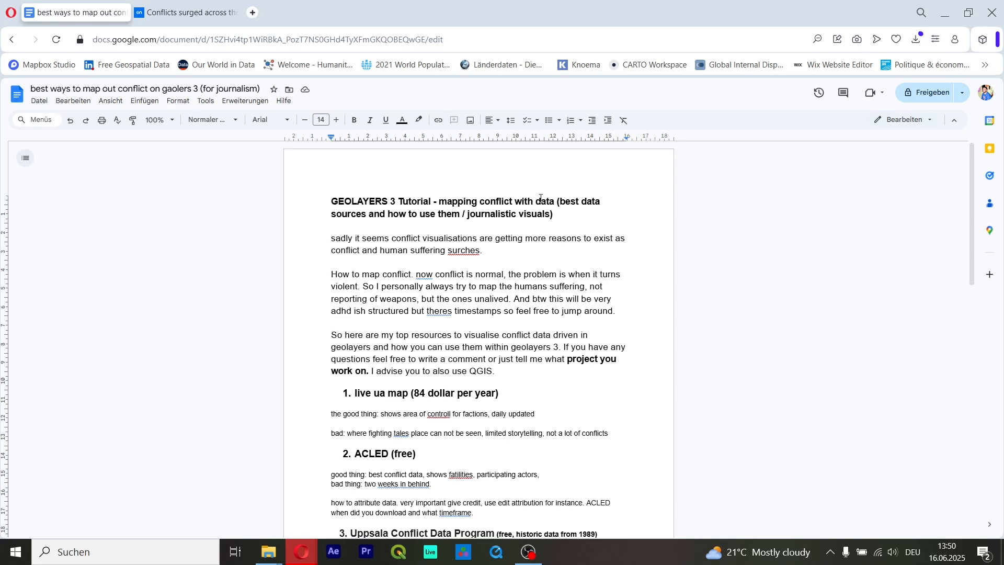
Step: View the Euronews article headline about conflicts surging across the world in 2024, and close the article
{"action": "left_click", "coordinate": [163, 6]}
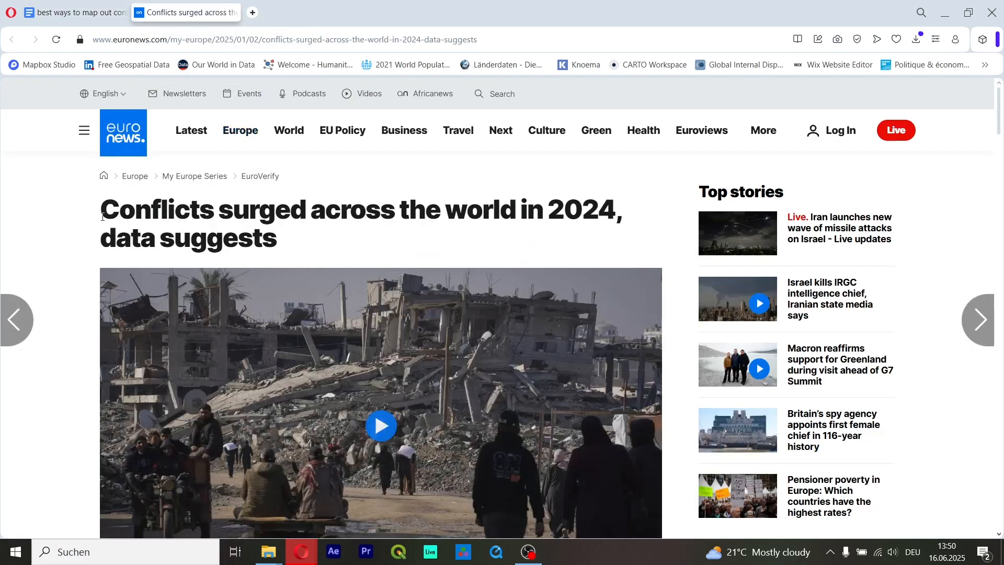
{"action": "left_click_drag", "start_coordinate": [103, 217], "coordinate": [283, 229]}
{"action": "left_click", "coordinate": [308, 235]}
{"action": "left_click", "coordinate": [233, 15]}
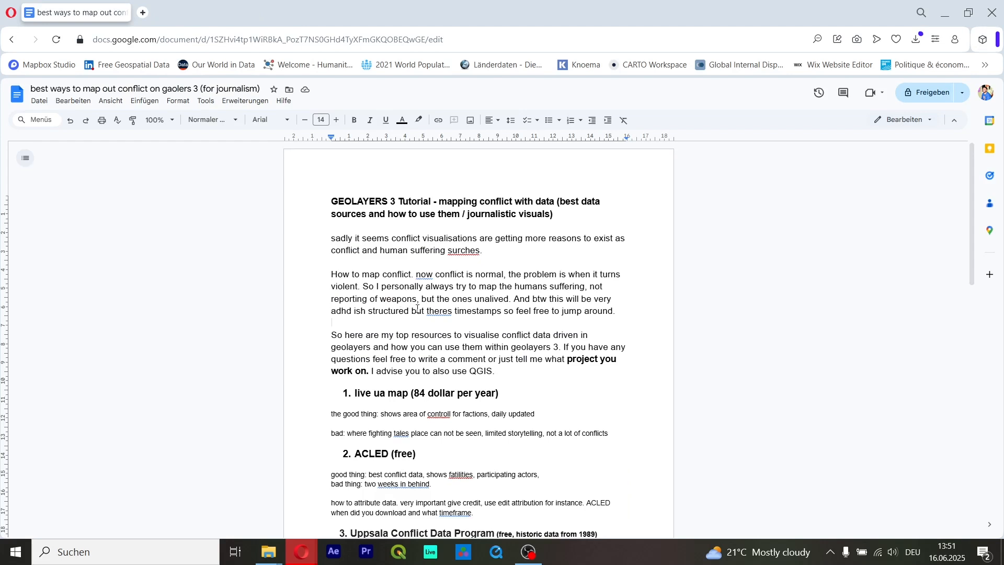
Step: Read through the tutorial notes from the introduction down to the numbered list of conflict data sources
{"action": "scroll", "coordinate": [417, 309], "scroll_direction": "down", "scroll_amount": 2}
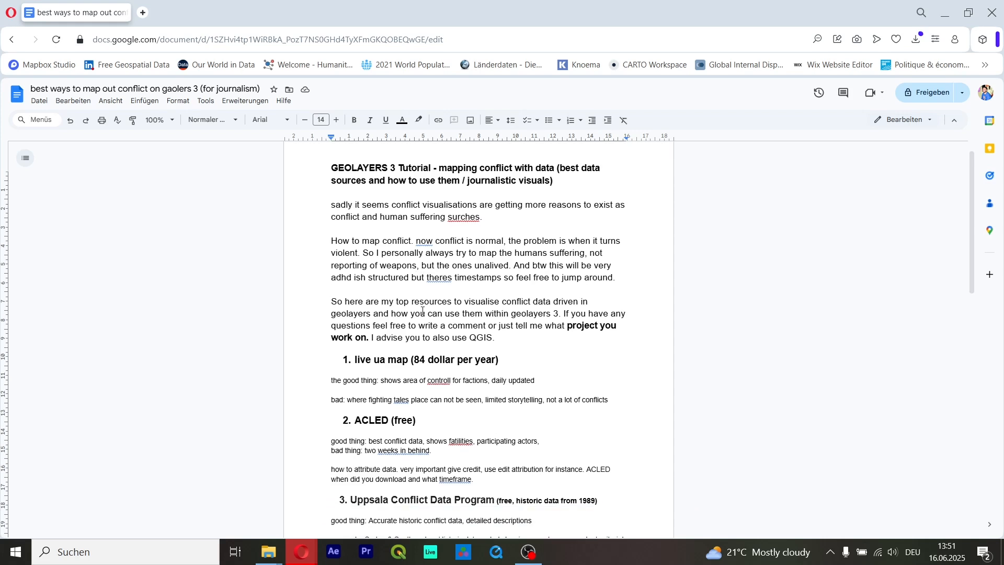
{"action": "scroll", "coordinate": [376, 320], "scroll_direction": "up", "scroll_amount": 2}
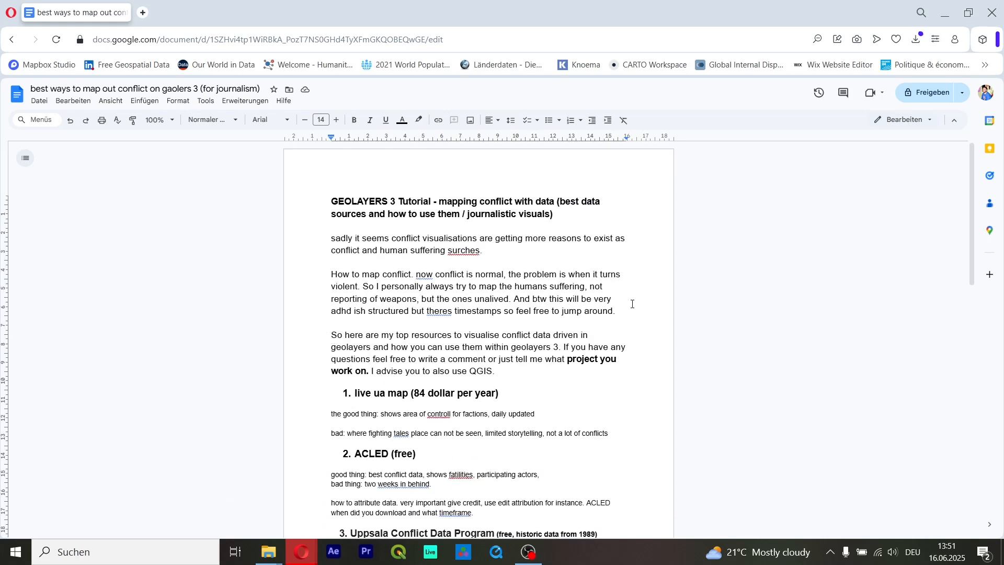
{"action": "left_click_drag", "start_coordinate": [631, 304], "coordinate": [513, 288]}
{"action": "left_click", "coordinate": [373, 325]}
{"action": "scroll", "coordinate": [355, 303], "scroll_direction": "down", "scroll_amount": 2}
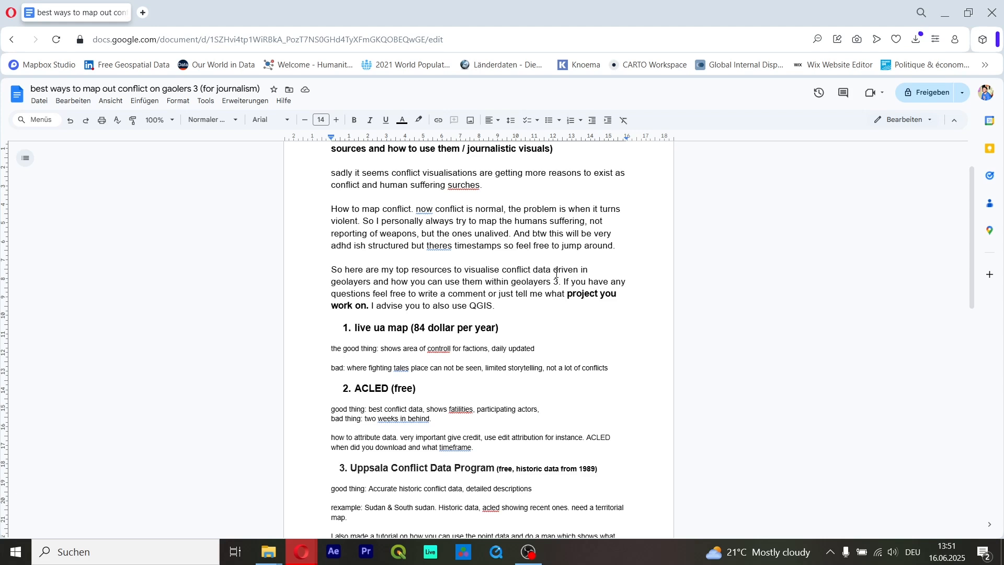
{"action": "scroll", "coordinate": [556, 273], "scroll_direction": "down", "scroll_amount": 2}
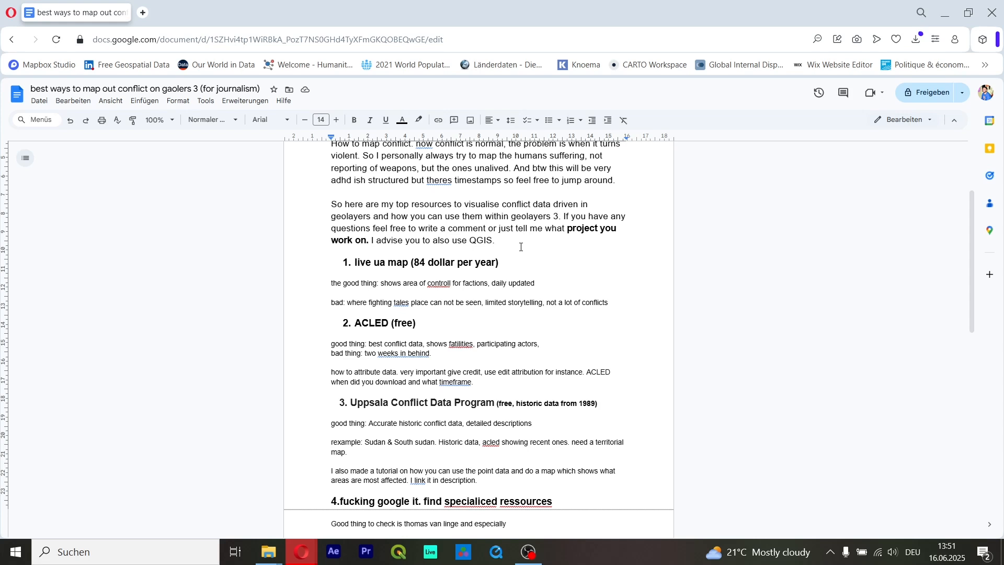
{"action": "scroll", "coordinate": [521, 247], "scroll_direction": "down", "scroll_amount": 2}
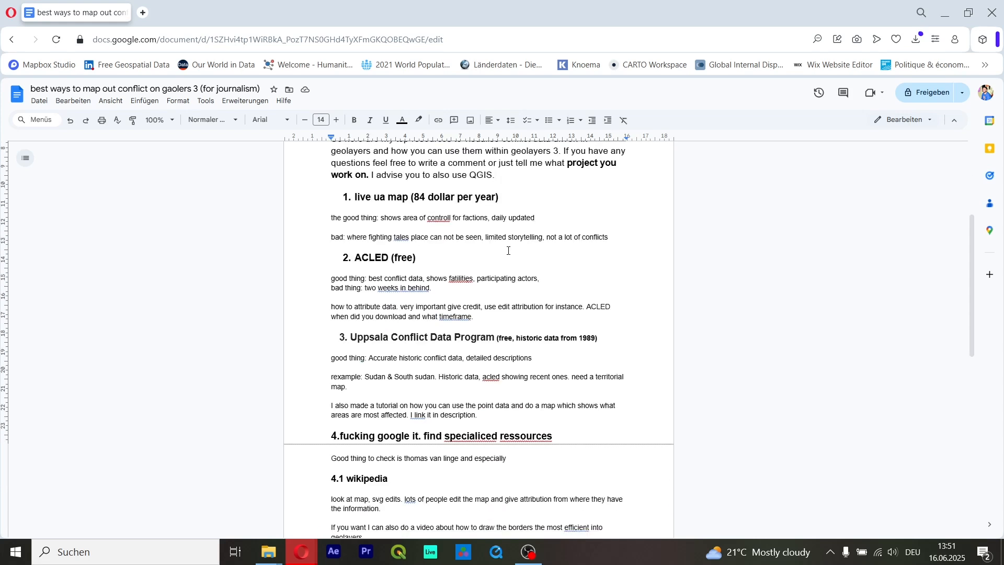
Step: Open the liveuamap.com Ukraine interactive map in a new browser tab
{"action": "left_click", "coordinate": [144, 14]}
{"action": "type", "text": "l"}
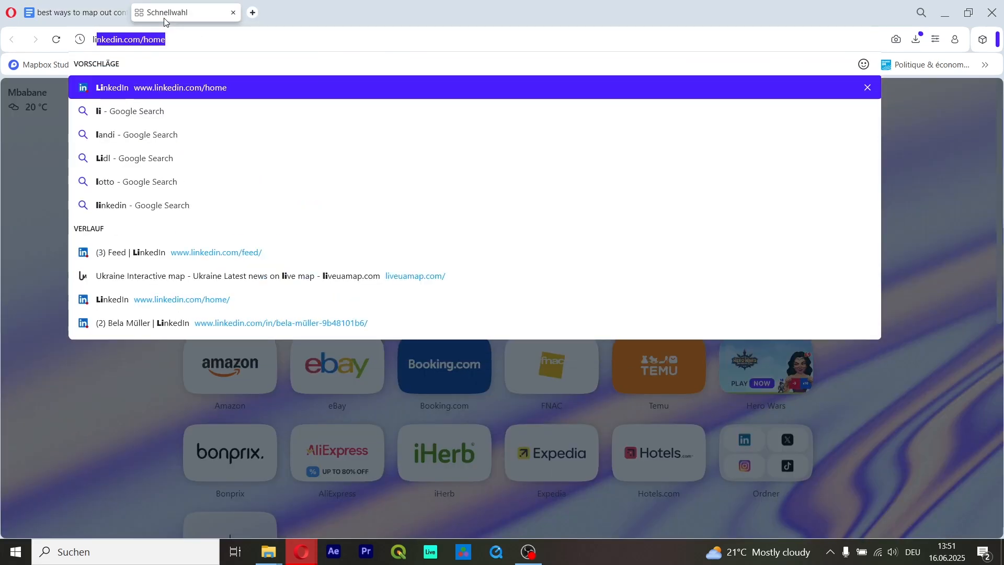
{"action": "type", "text": "iv"}
{"action": "key", "text": "Return"}
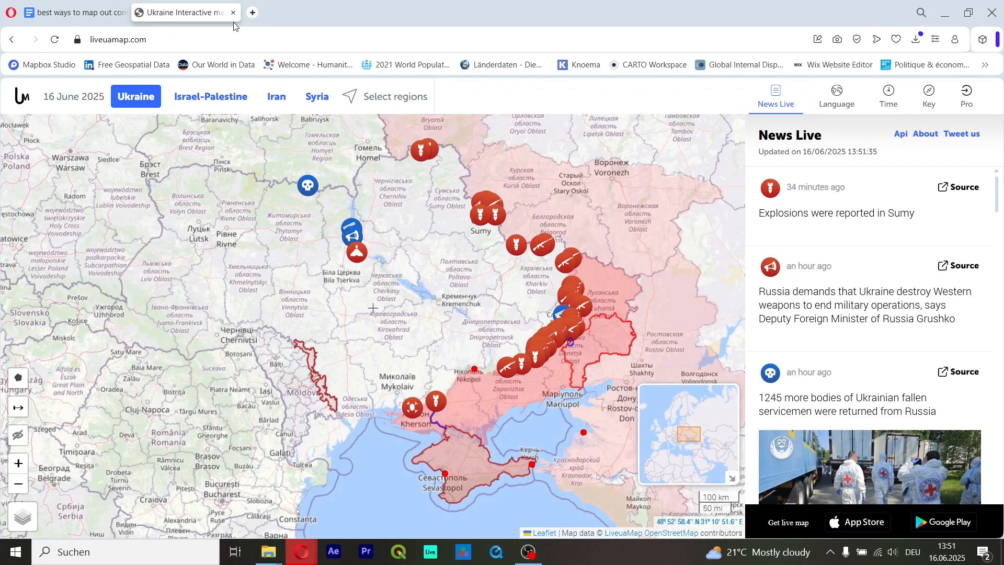
Step: In the tutorial notes, move the text "84 dollar per year)" ahead of "live ua map (" in the first heading
{"action": "key", "text": "ctrl+Tab"}
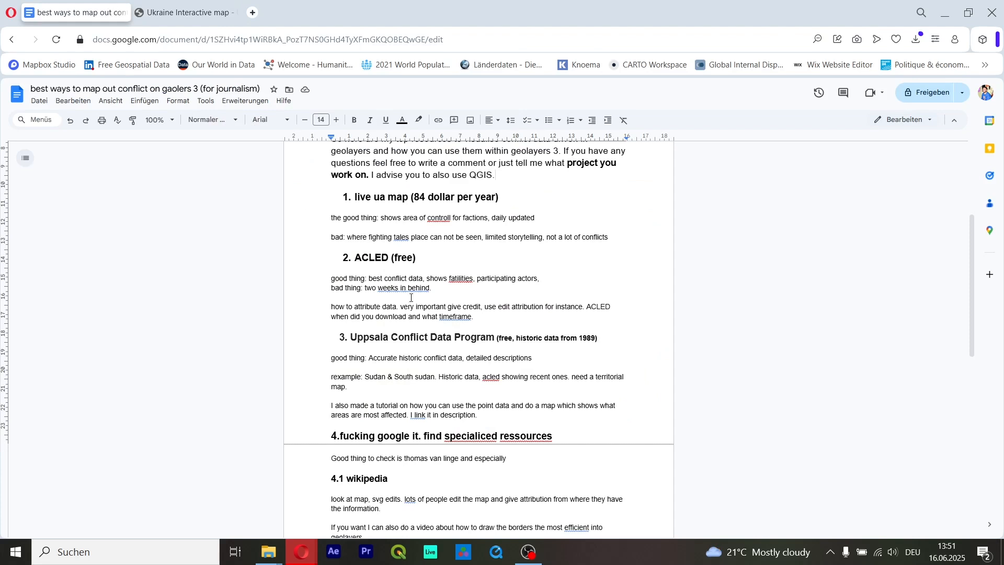
{"action": "left_click_drag", "start_coordinate": [414, 198], "coordinate": [511, 186]}
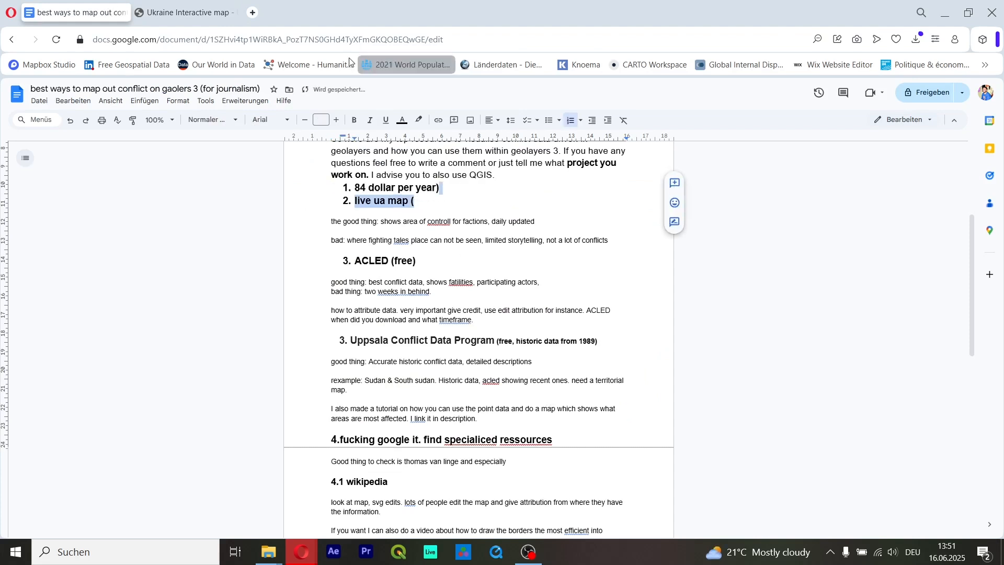
Step: Return to the Ukraine interactive map and examine the front line, the shaded territories and Crimea
{"action": "left_click", "coordinate": [191, 7]}
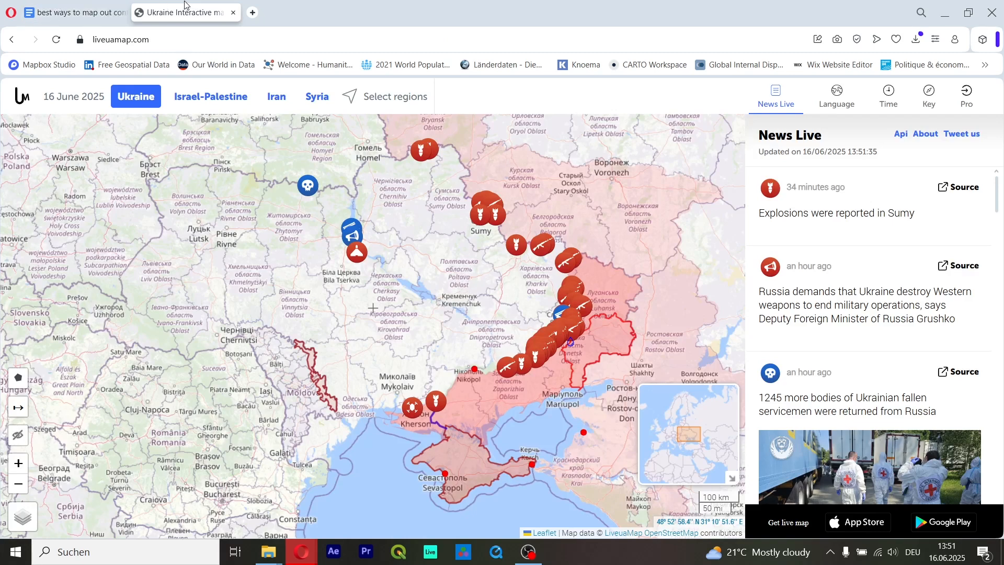
{"action": "scroll", "coordinate": [466, 229], "scroll_direction": "down", "scroll_amount": 1}
{"action": "scroll", "coordinate": [492, 277], "scroll_direction": "up", "scroll_amount": 1}
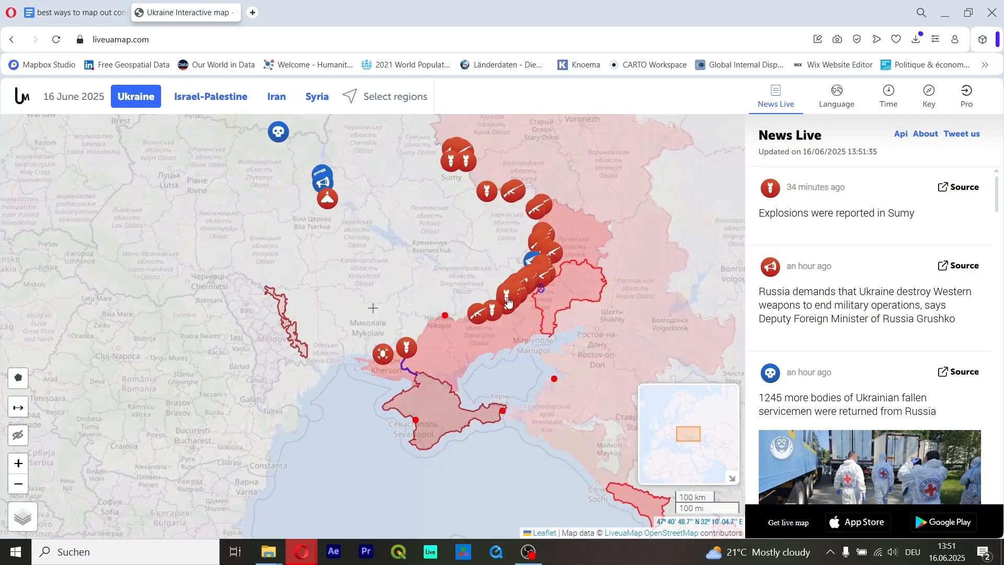
{"action": "scroll", "coordinate": [520, 337], "scroll_direction": "up", "scroll_amount": 1}
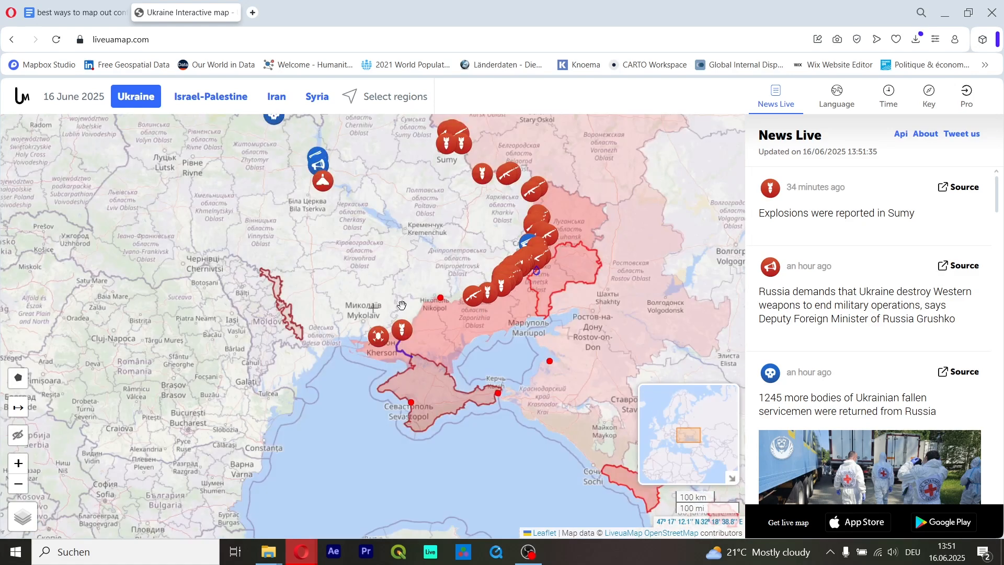
{"action": "scroll", "coordinate": [513, 313], "scroll_direction": "down", "scroll_amount": 1}
{"action": "scroll", "coordinate": [557, 307], "scroll_direction": "up", "scroll_amount": 1}
{"action": "left_click_drag", "start_coordinate": [573, 240], "coordinate": [522, 291]}
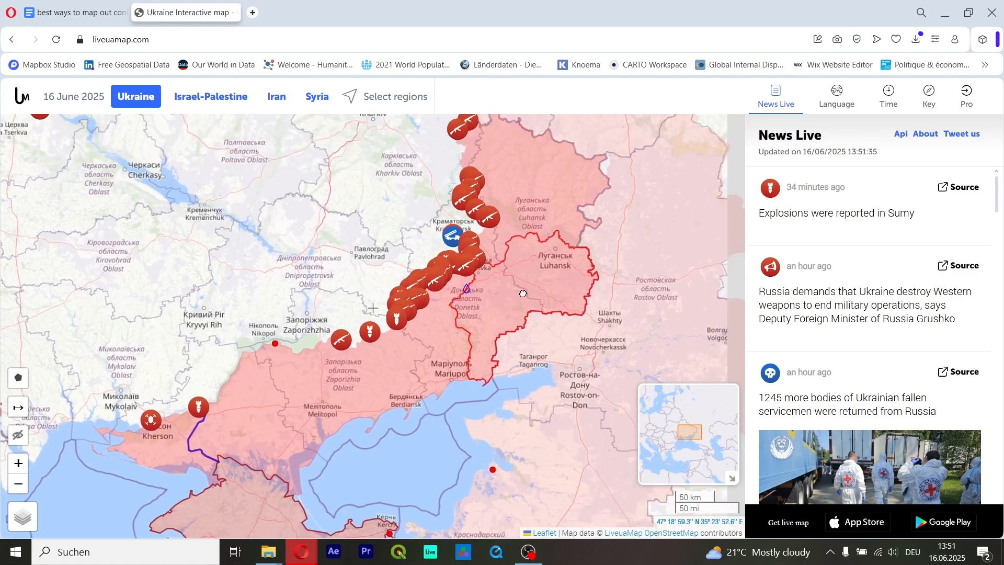
{"action": "scroll", "coordinate": [523, 180], "scroll_direction": "down", "scroll_amount": 1}
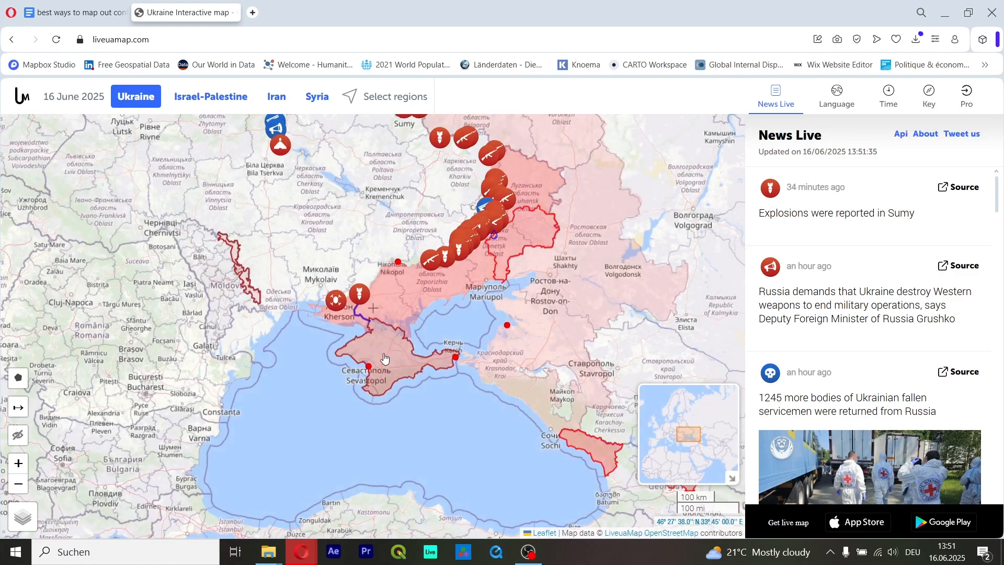
{"action": "scroll", "coordinate": [531, 318], "scroll_direction": "down", "scroll_amount": 1}
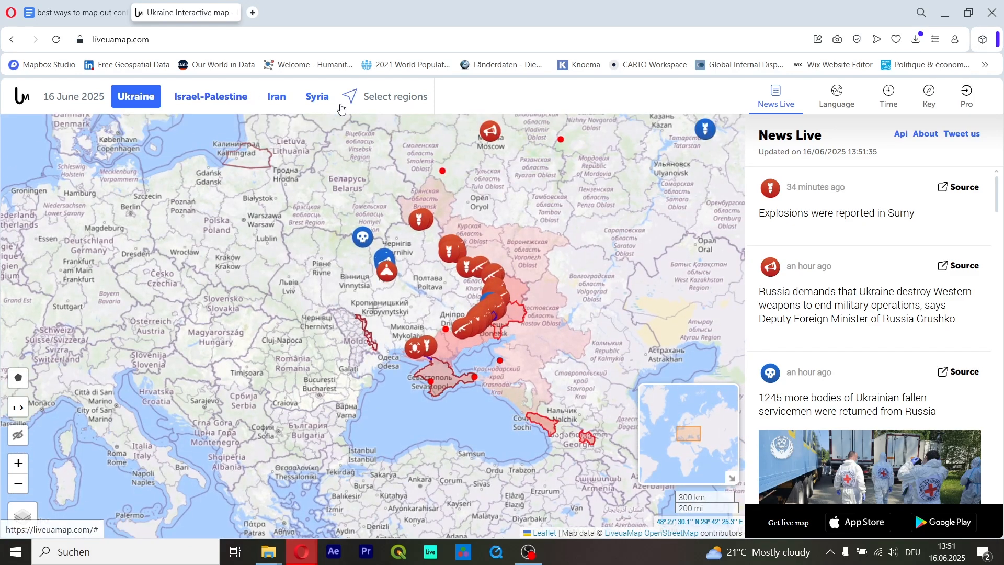
Step: Look through the available conflict regions on Liveuamap and switch to the Israel-Palestine map
{"action": "left_click", "coordinate": [371, 98]}
{"action": "scroll", "coordinate": [423, 318], "scroll_direction": "down", "scroll_amount": 6}
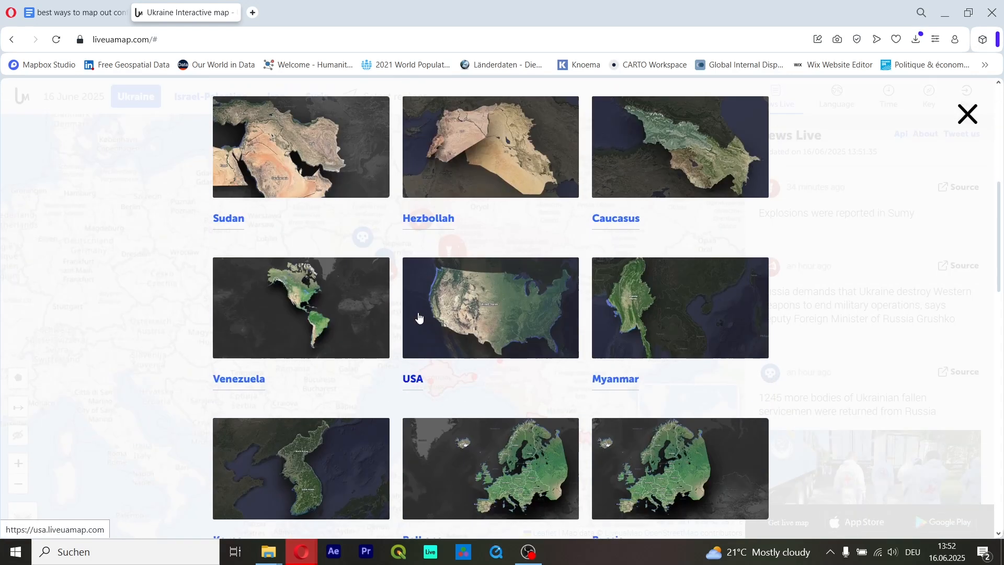
{"action": "scroll", "coordinate": [330, 263], "scroll_direction": "up", "scroll_amount": 2}
{"action": "scroll", "coordinate": [331, 263], "scroll_direction": "up", "scroll_amount": 4}
{"action": "left_click", "coordinate": [967, 113]}
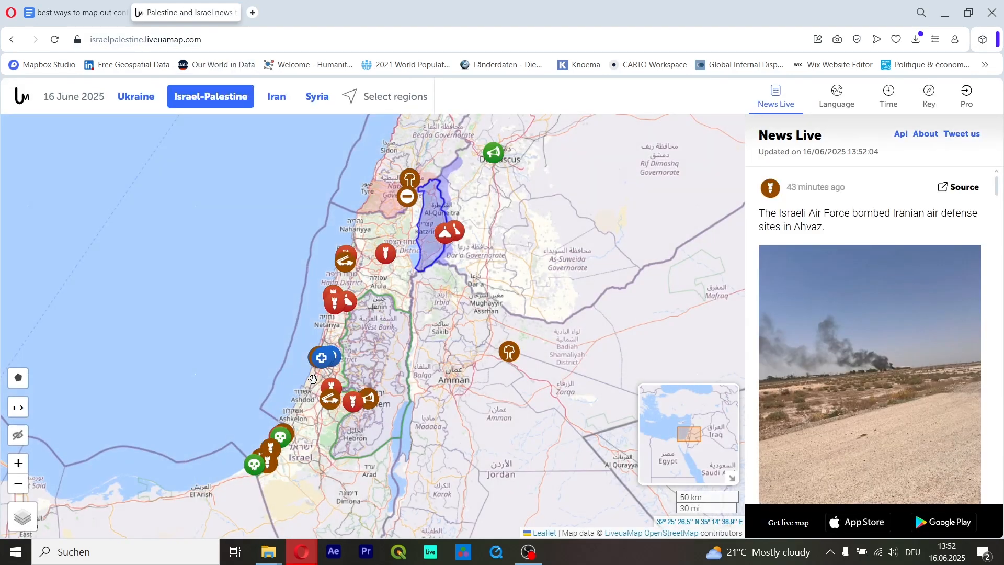
Step: Focus on the Gaza Strip and view the event reports for Jabalia, the Maghazi camp and Khan Yunis
{"action": "scroll", "coordinate": [313, 379], "scroll_direction": "up", "scroll_amount": 2}
{"action": "left_click_drag", "start_coordinate": [241, 512], "coordinate": [533, 277]}
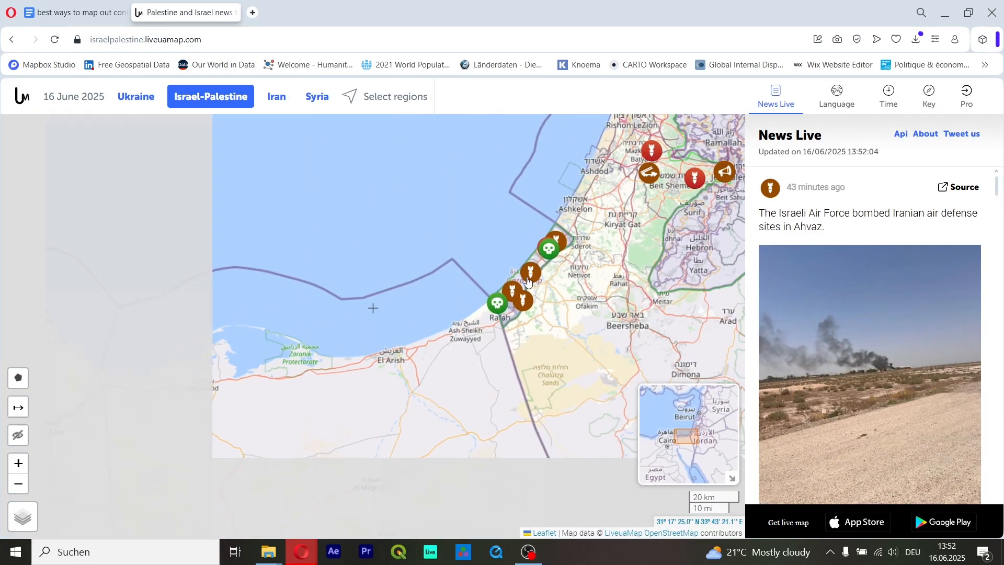
{"action": "scroll", "coordinate": [543, 280], "scroll_direction": "up", "scroll_amount": 3}
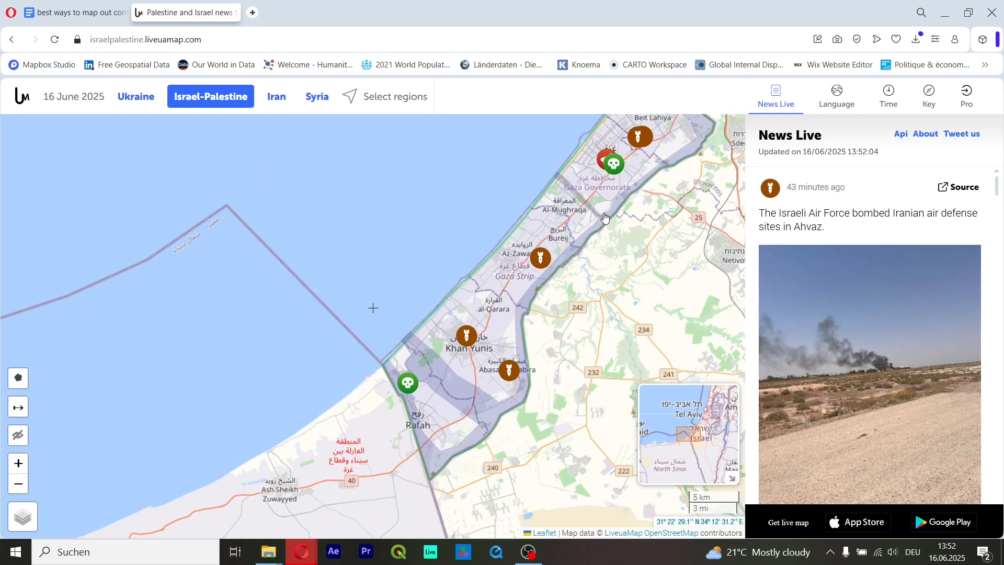
{"action": "left_click_drag", "start_coordinate": [667, 159], "coordinate": [614, 220]}
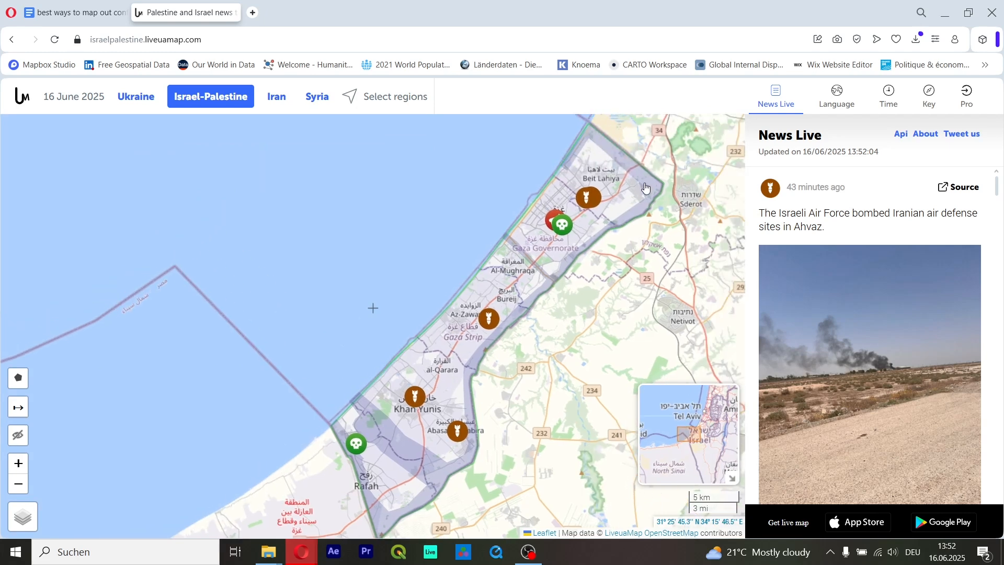
{"action": "left_click", "coordinate": [568, 226]}
{"action": "left_click", "coordinate": [388, 282]}
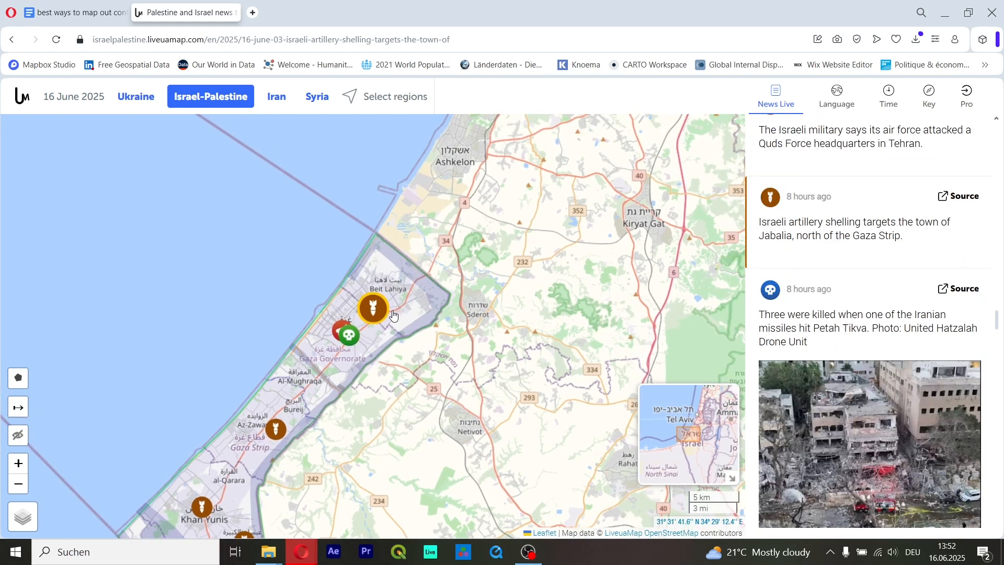
{"action": "left_click_drag", "start_coordinate": [395, 314], "coordinate": [491, 232]}
{"action": "left_click", "coordinate": [417, 310]}
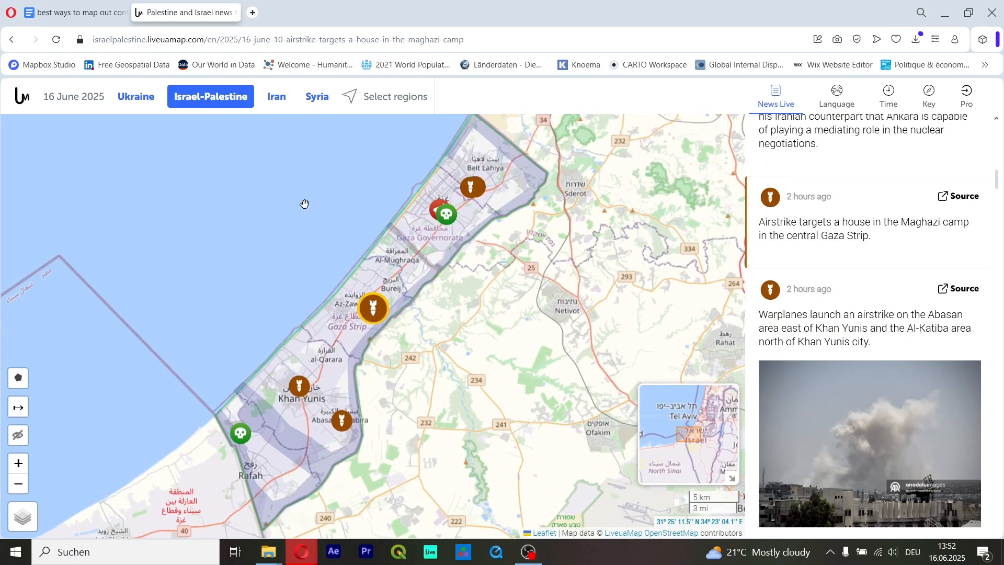
{"action": "left_click", "coordinate": [299, 386]}
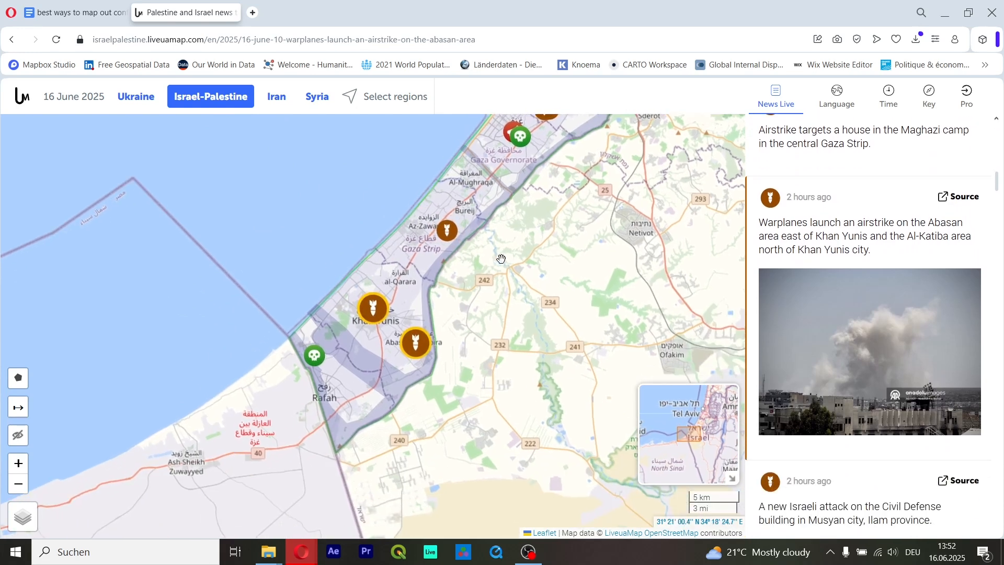
Step: Examine the shaded zones and event markers along the whole Gaza Strip, from Beit Lahiya to Rafah
{"action": "scroll", "coordinate": [378, 396], "scroll_direction": "up", "scroll_amount": 2}
{"action": "scroll", "coordinate": [360, 352], "scroll_direction": "down", "scroll_amount": 2}
{"action": "left_click_drag", "start_coordinate": [360, 345], "coordinate": [327, 454]}
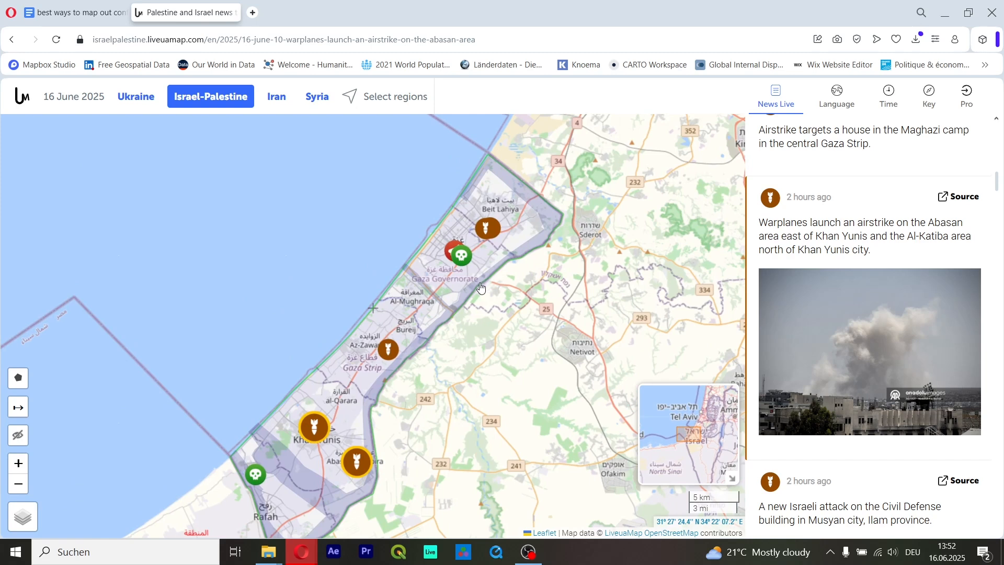
{"action": "scroll", "coordinate": [480, 288], "scroll_direction": "down", "scroll_amount": 1}
{"action": "scroll", "coordinate": [489, 313], "scroll_direction": "up", "scroll_amount": 1}
{"action": "left_click_drag", "start_coordinate": [488, 317], "coordinate": [507, 294]}
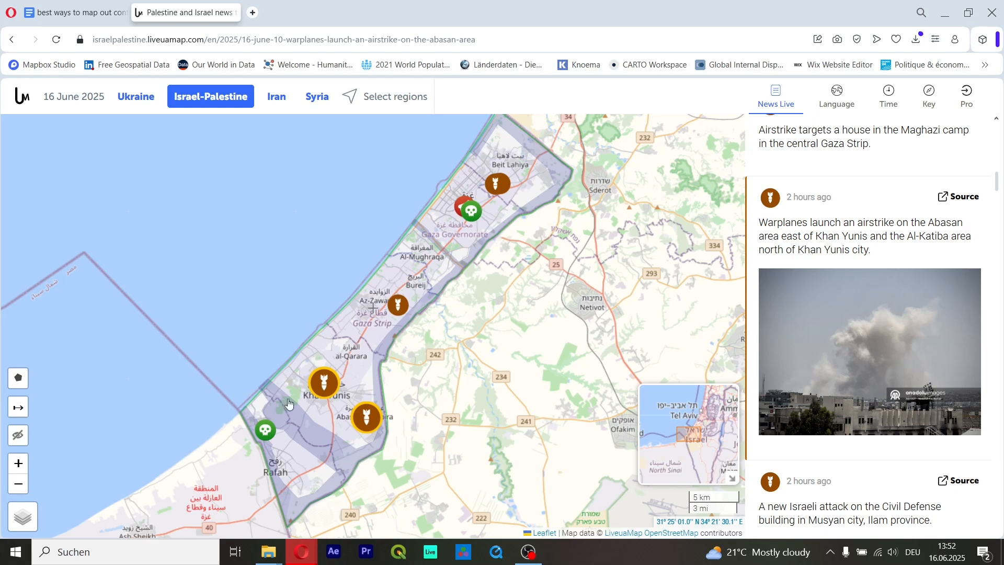
{"action": "scroll", "coordinate": [397, 417], "scroll_direction": "up", "scroll_amount": 1}
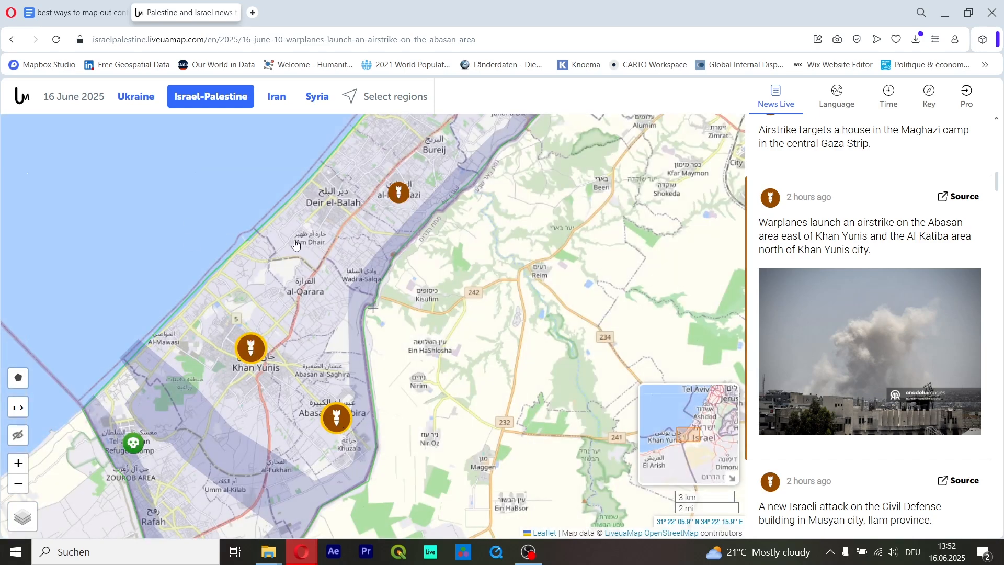
{"action": "scroll", "coordinate": [302, 247], "scroll_direction": "down", "scroll_amount": 1}
{"action": "scroll", "coordinate": [428, 402], "scroll_direction": "down", "scroll_amount": 1}
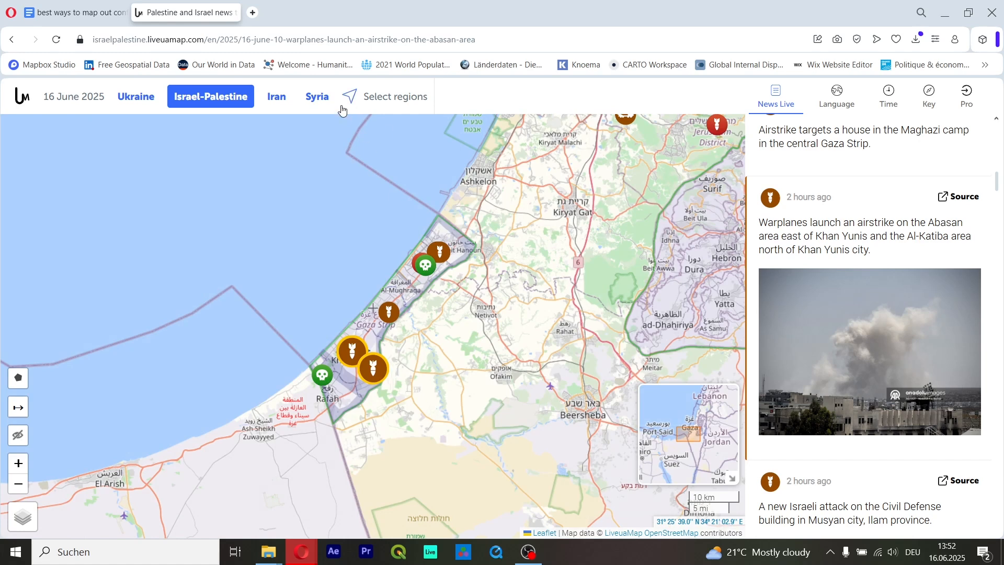
Step: Switch Liveuamap to the Myanmar region and examine the event markers across the country
{"action": "left_click", "coordinate": [364, 100]}
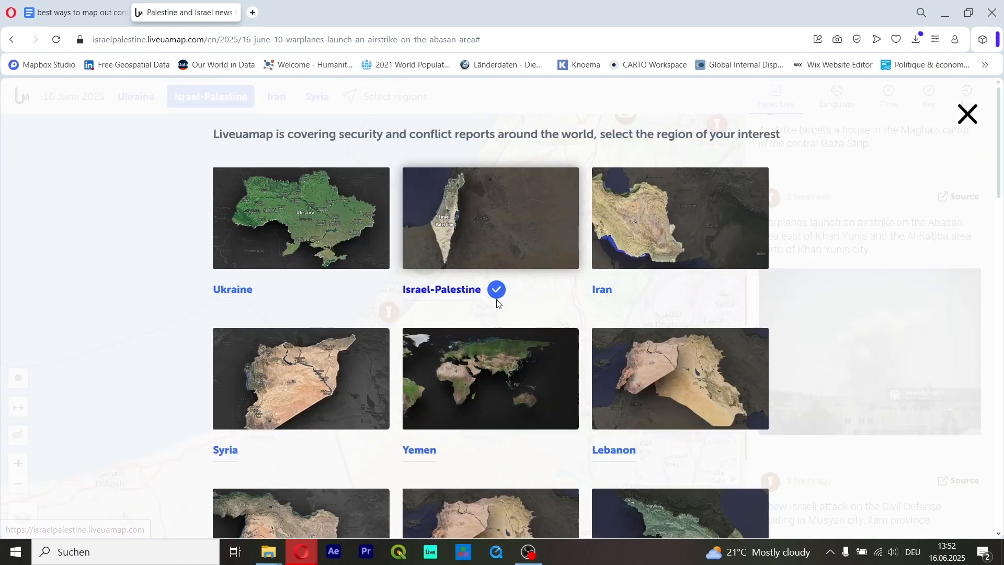
{"action": "scroll", "coordinate": [493, 303], "scroll_direction": "down", "scroll_amount": 6}
{"action": "scroll", "coordinate": [509, 293], "scroll_direction": "down", "scroll_amount": 1}
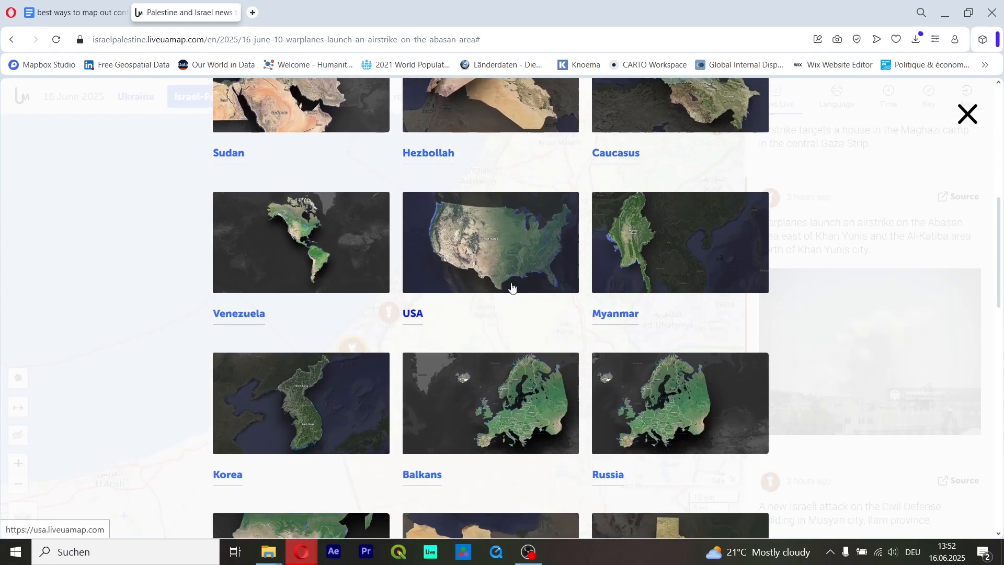
{"action": "left_click", "coordinate": [621, 320]}
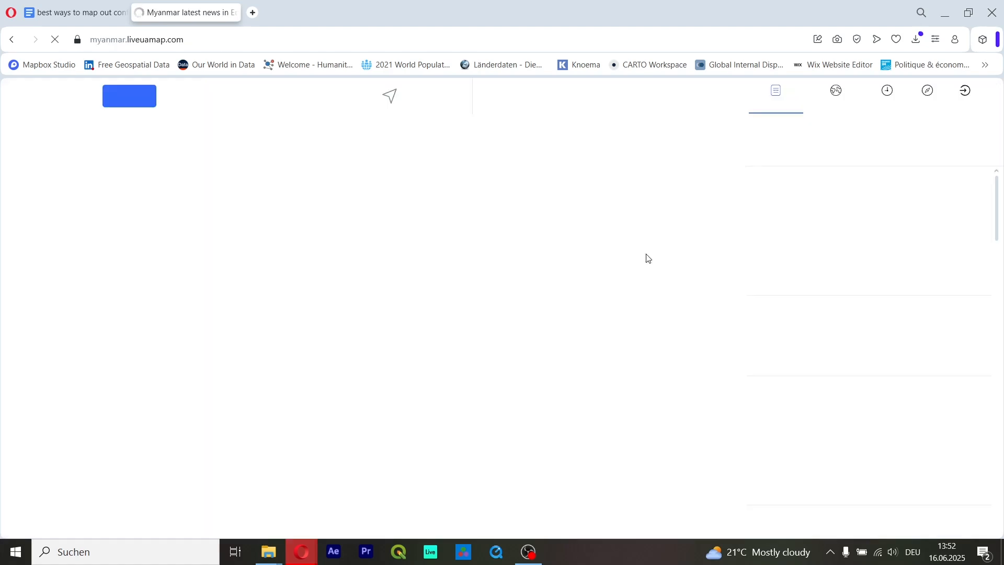
{"action": "scroll", "coordinate": [431, 305], "scroll_direction": "down", "scroll_amount": 1}
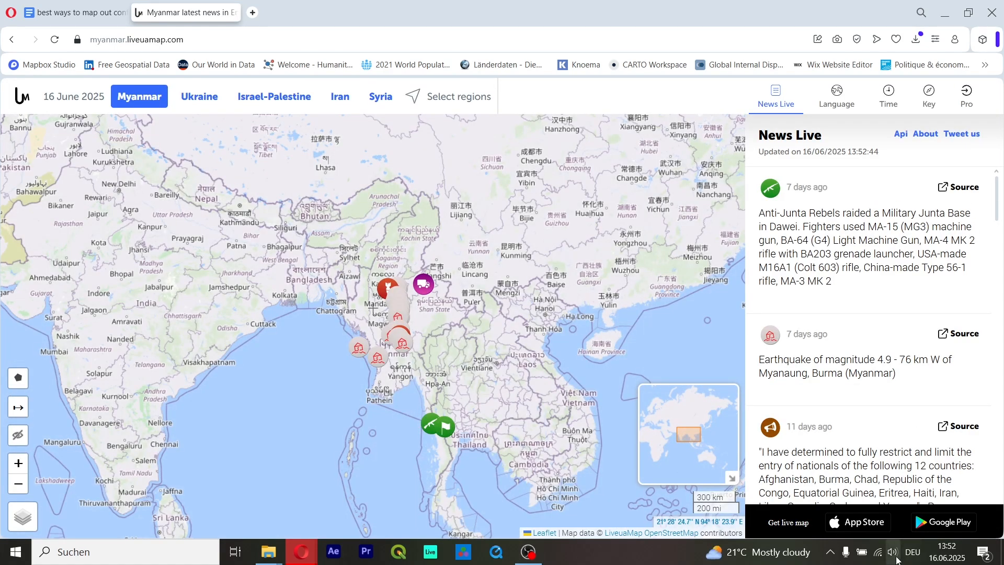
{"action": "left_click_drag", "start_coordinate": [400, 332], "coordinate": [407, 305]}
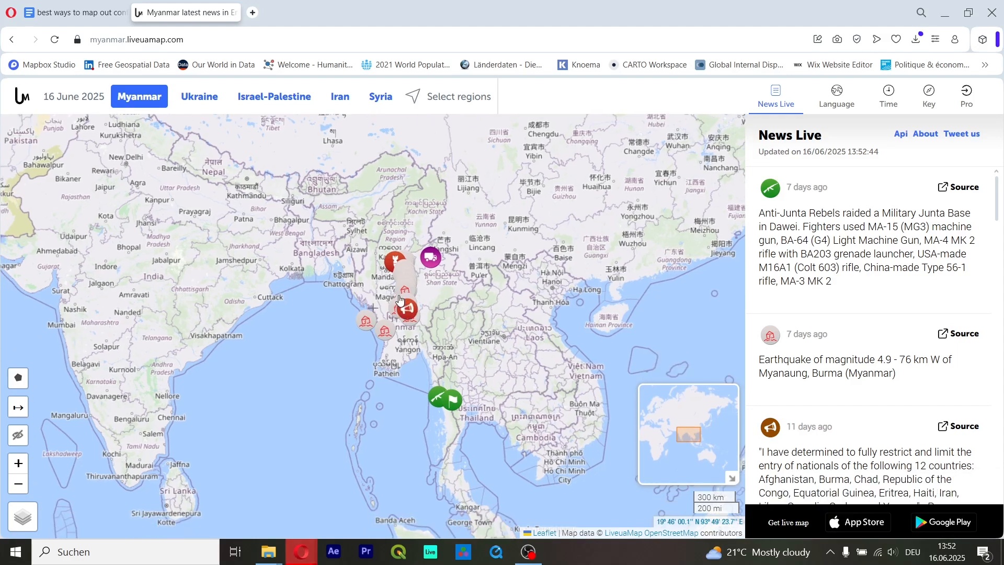
{"action": "scroll", "coordinate": [399, 295], "scroll_direction": "up", "scroll_amount": 2}
{"action": "scroll", "coordinate": [476, 253], "scroll_direction": "down", "scroll_amount": 1}
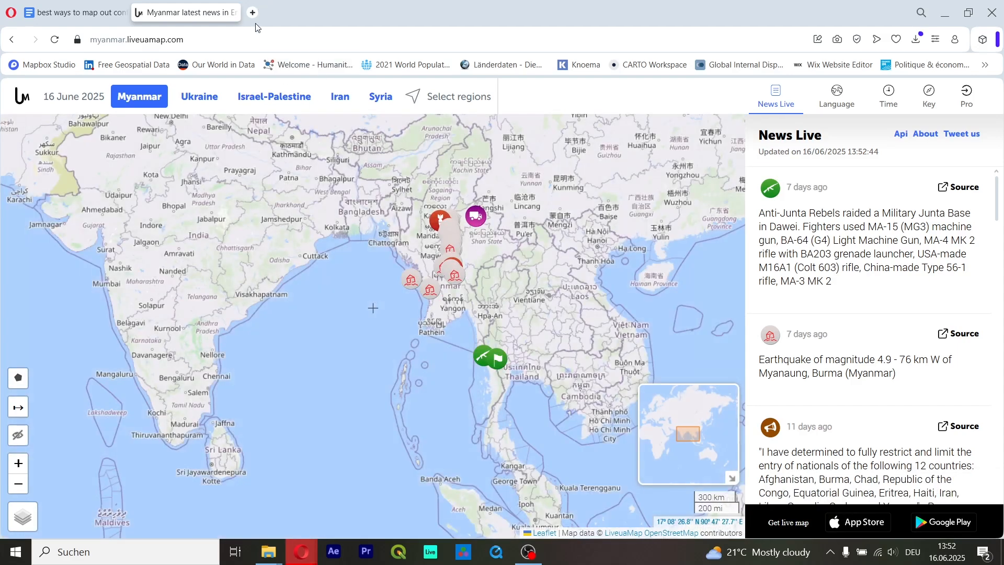
Step: Search the web for "myanmar map war" in a new browser tab
{"action": "left_click", "coordinate": [251, 13]}
{"action": "type", "text": "my"}
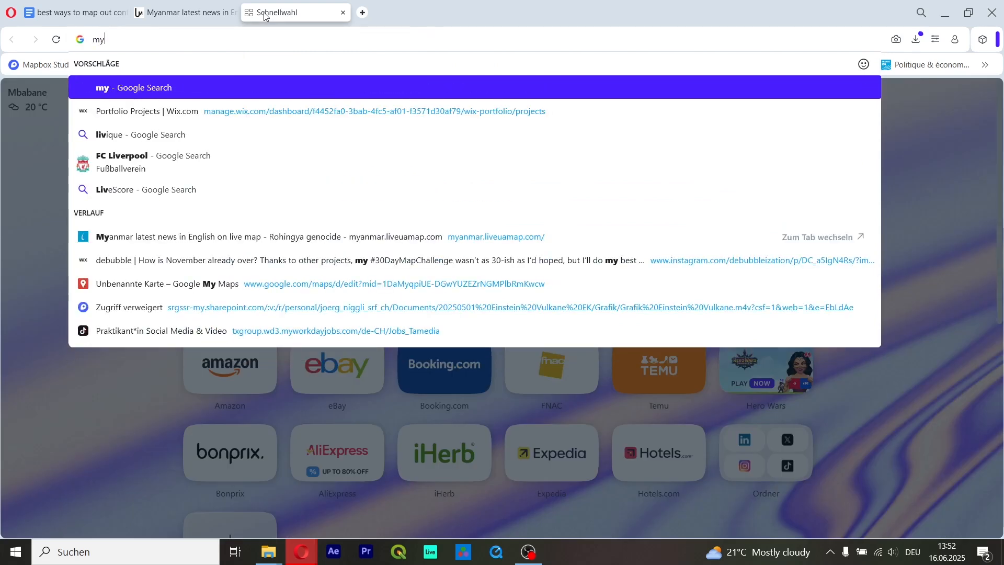
{"action": "type", "text": "anmar m"}
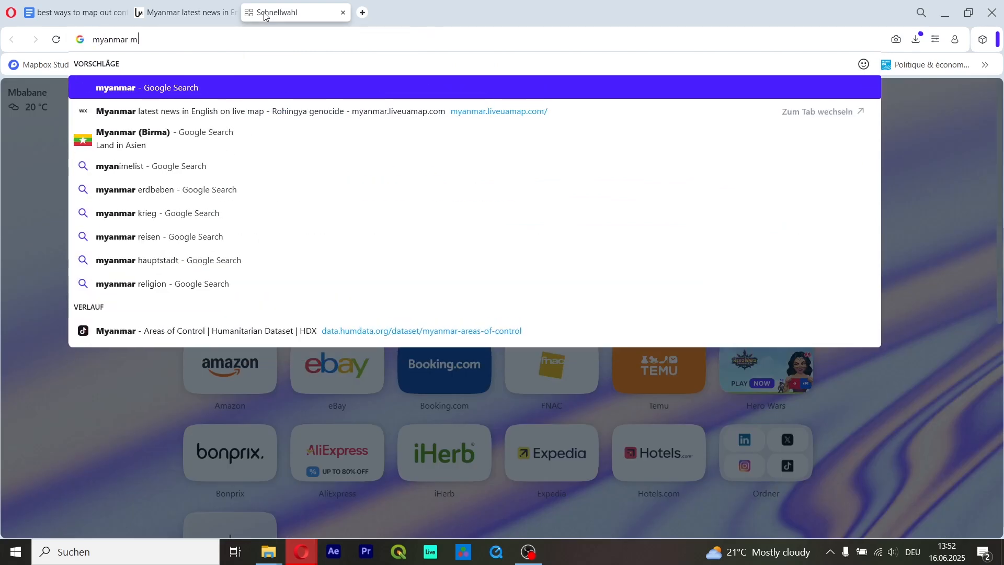
{"action": "type", "text": "ap war"}
{"action": "key", "text": "Return"}
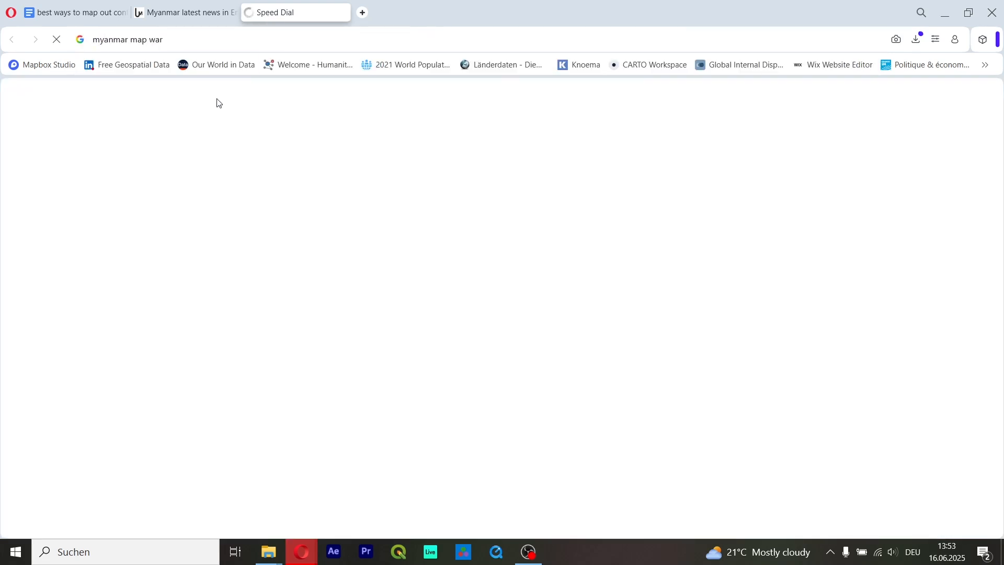
Step: Compare Liveuamap's Myanmar map with the image search results, view the Peace Research Institute Oslo conflict map, and close the search
{"action": "left_click", "coordinate": [157, 12]}
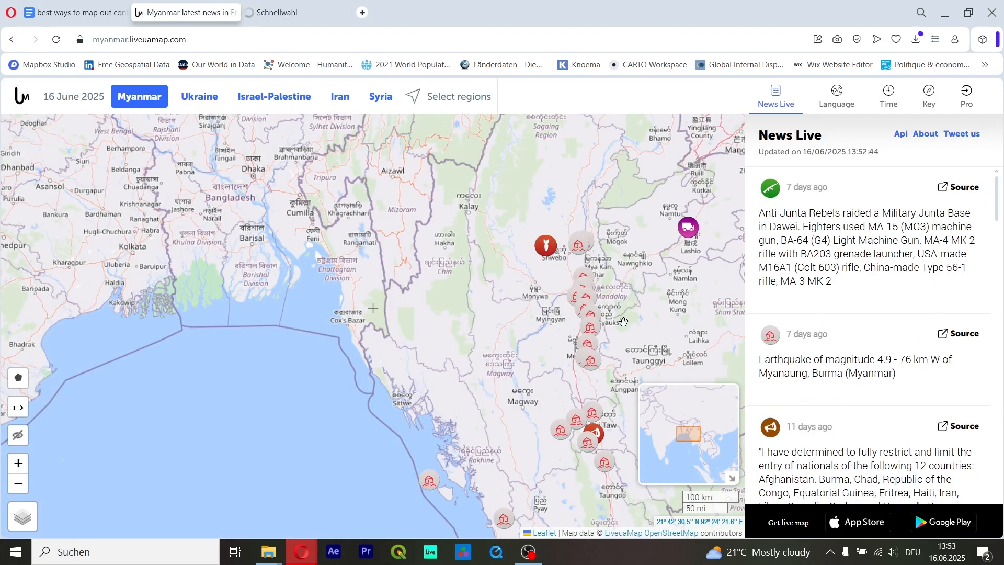
{"action": "left_click_drag", "start_coordinate": [482, 256], "coordinate": [425, 259]}
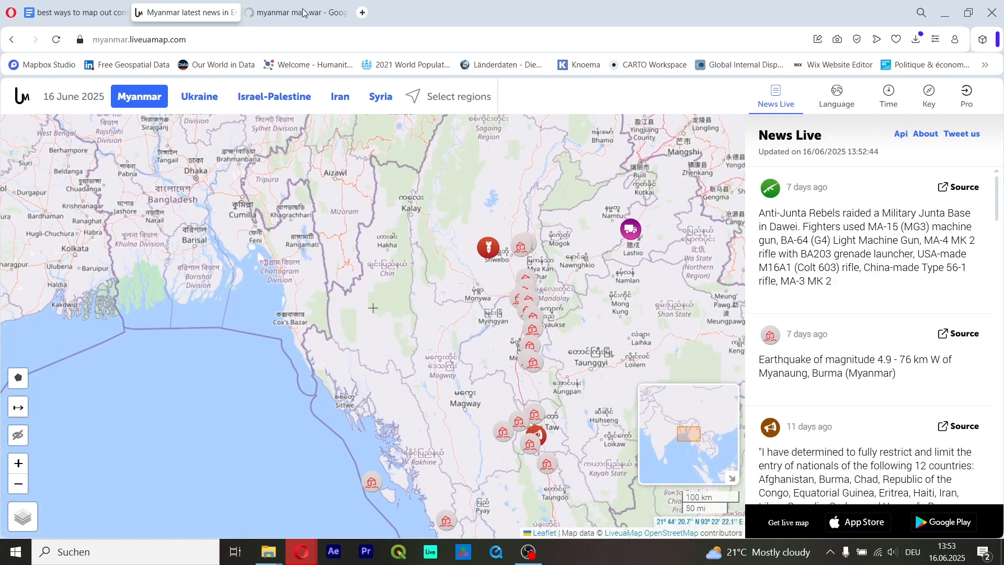
{"action": "left_click", "coordinate": [301, 10]}
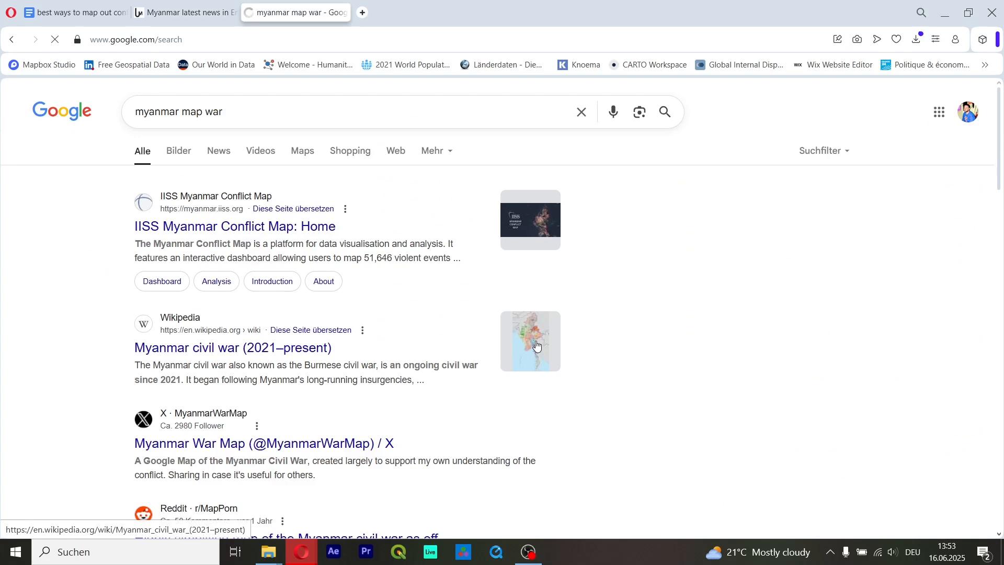
{"action": "left_click", "coordinate": [179, 152]}
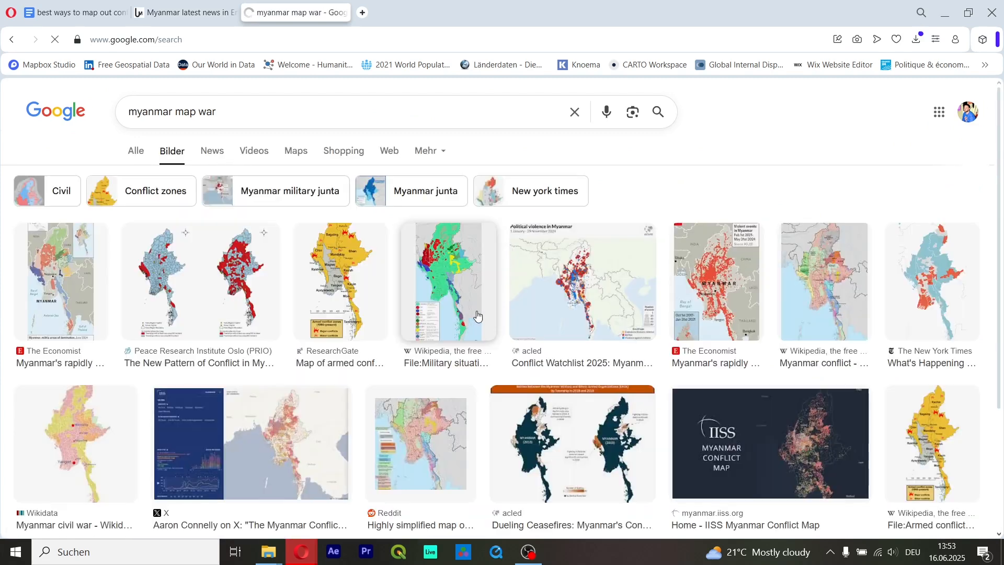
{"action": "left_click", "coordinate": [337, 309]}
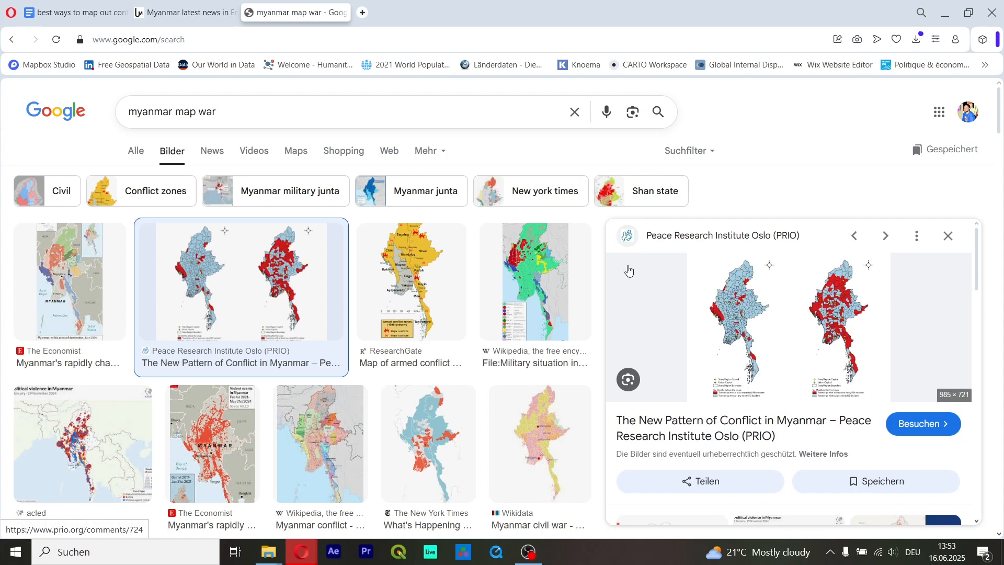
{"action": "key", "text": "ctrl+w"}
{"action": "scroll", "coordinate": [480, 260], "scroll_direction": "down", "scroll_amount": 1}
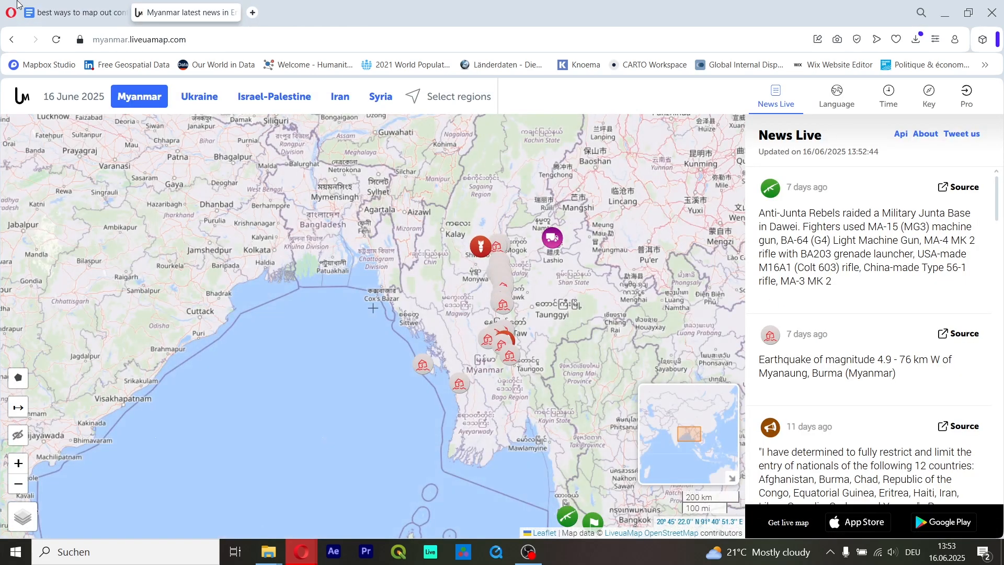
Step: Review the Liveuamap advantages in the planning document: areas of control for factions and daily updates
{"action": "left_click", "coordinate": [78, 11]}
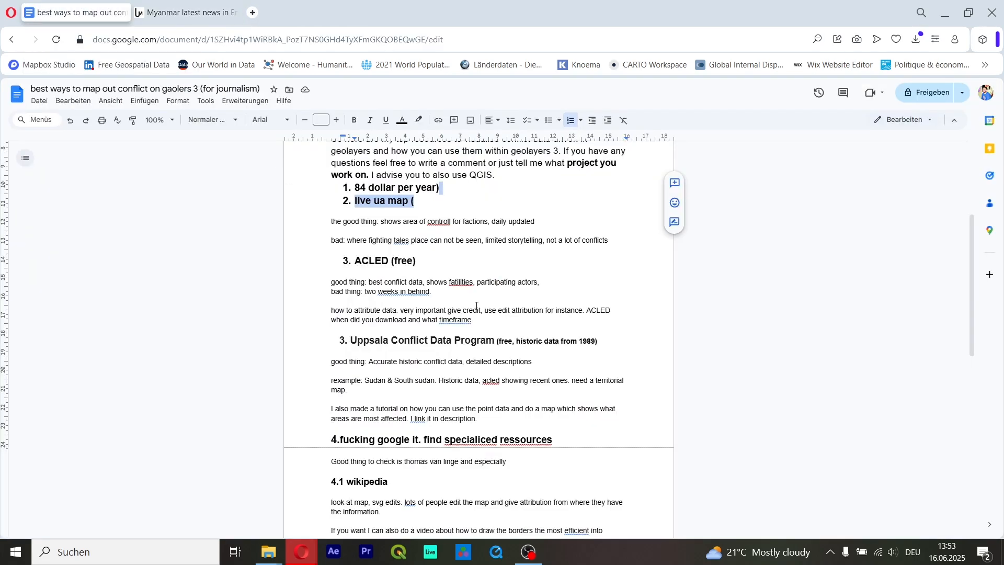
{"action": "left_click", "coordinate": [465, 234]}
{"action": "left_click_drag", "start_coordinate": [493, 222], "coordinate": [537, 223]}
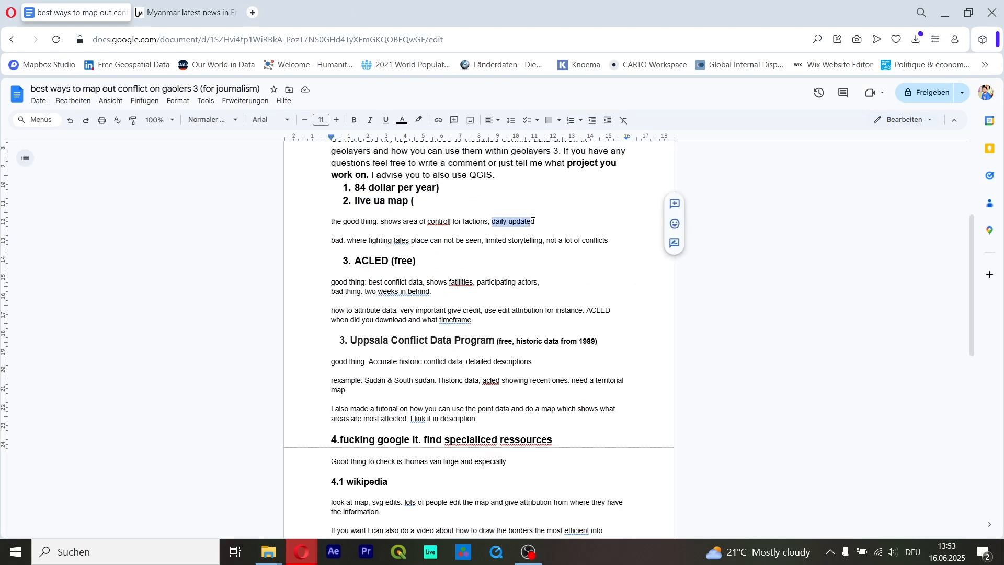
{"action": "left_click", "coordinate": [536, 223]}
{"action": "left_click_drag", "start_coordinate": [375, 223], "coordinate": [495, 220]}
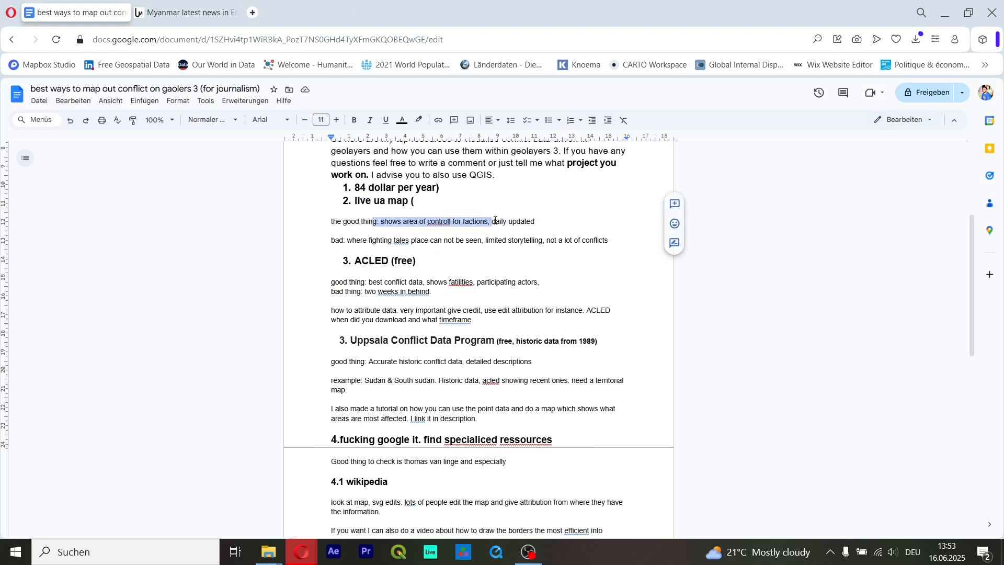
{"action": "left_click", "coordinate": [514, 221]}
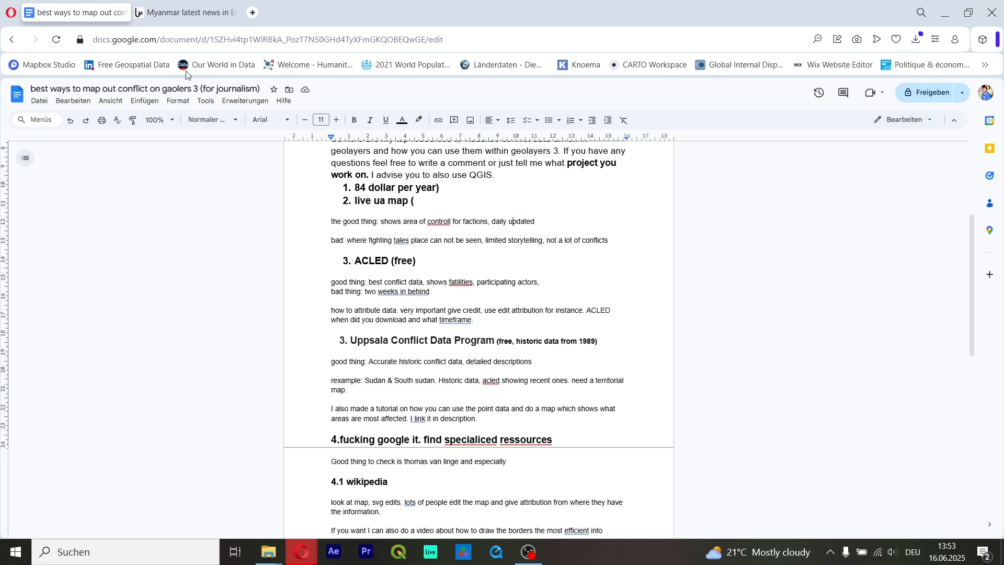
Step: Open the export page of the Liveuamap Pro account and choose Libya as the region to export
{"action": "left_click", "coordinate": [169, 3]}
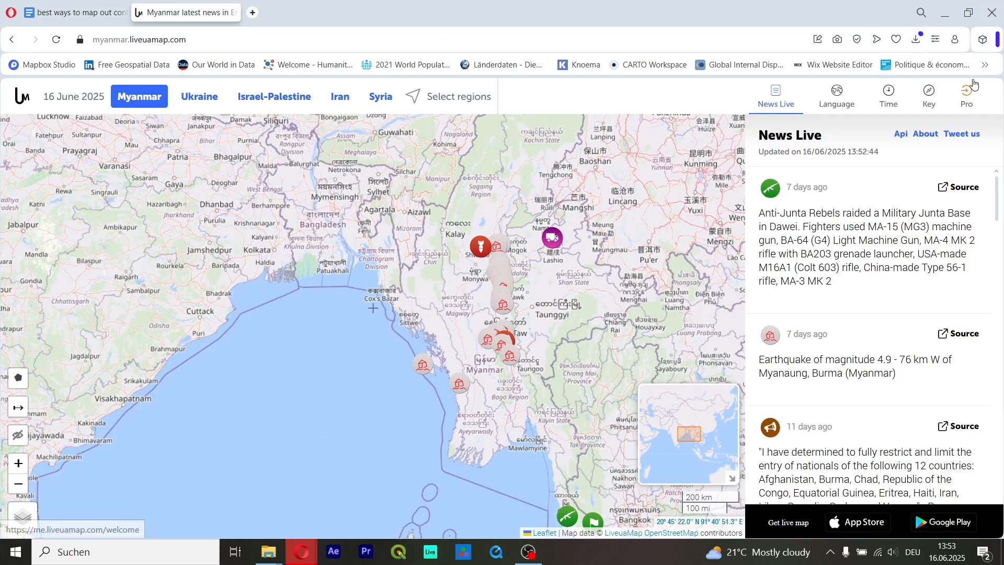
{"action": "left_click", "coordinate": [967, 95]}
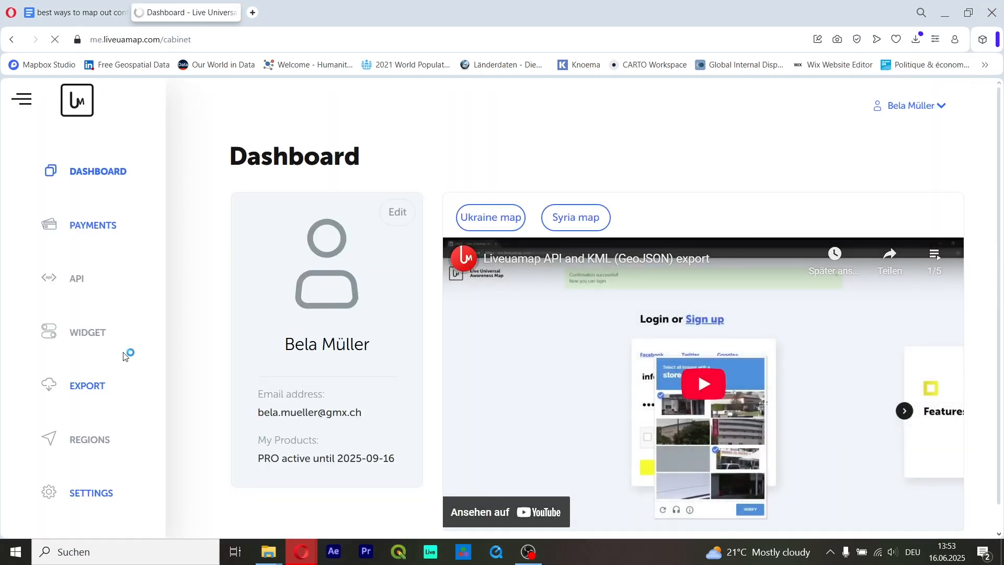
{"action": "left_click", "coordinate": [95, 392]}
{"action": "left_click", "coordinate": [424, 354]}
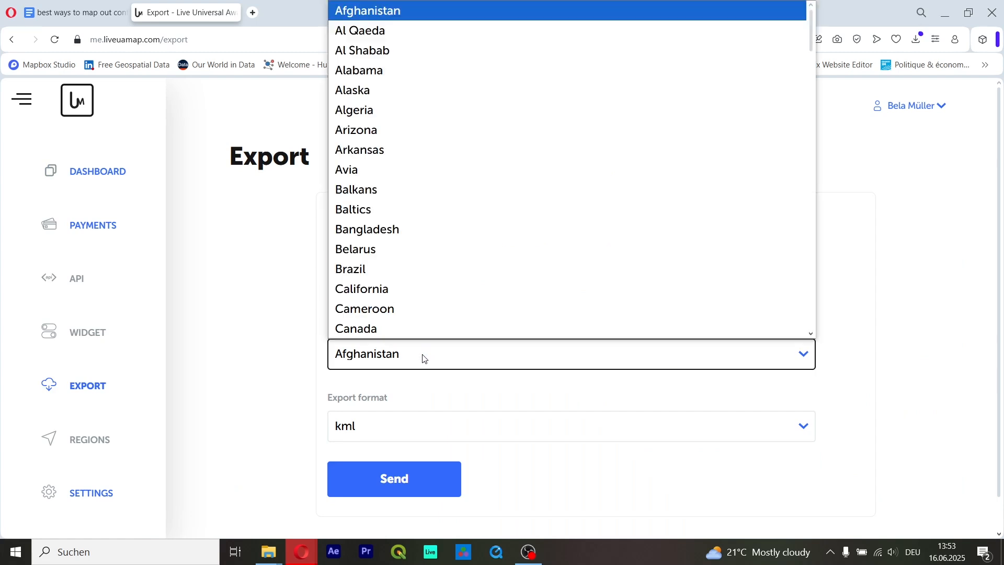
{"action": "scroll", "coordinate": [496, 194], "scroll_direction": "down", "scroll_amount": 15}
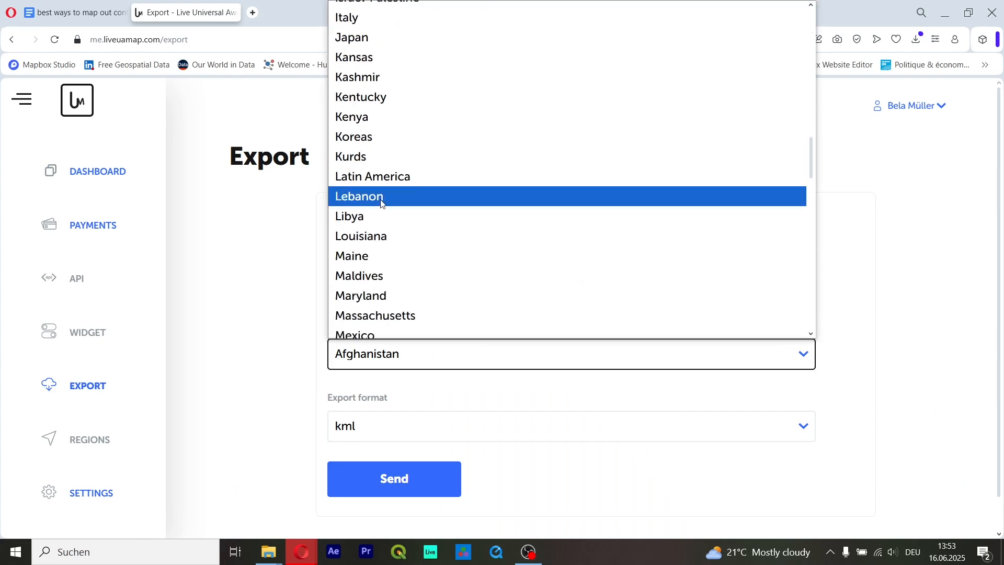
{"action": "left_click", "coordinate": [383, 220]}
{"action": "scroll", "coordinate": [314, 336], "scroll_direction": "down", "scroll_amount": 1}
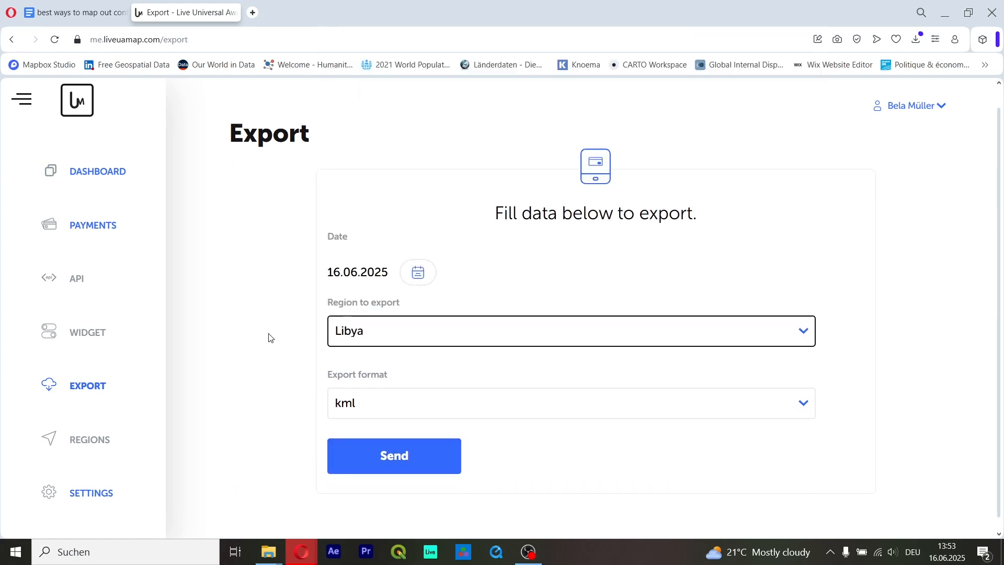
Step: Check the date and format options and download the Libya export for 16.06.2025 in kml format
{"action": "left_click", "coordinate": [418, 272]}
{"action": "left_click", "coordinate": [374, 225]}
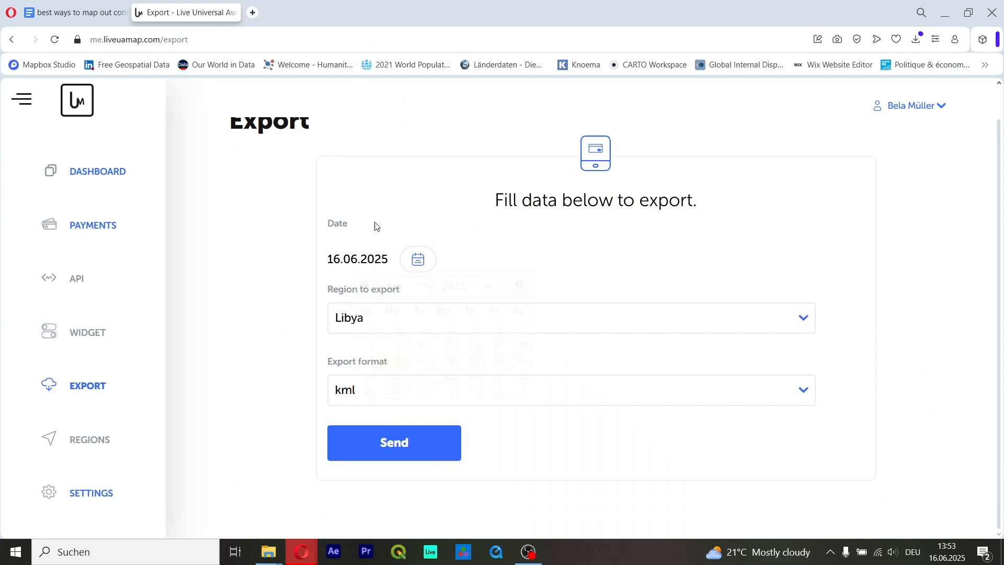
{"action": "left_click_drag", "start_coordinate": [326, 267], "coordinate": [246, 284]}
{"action": "left_click", "coordinate": [378, 390]}
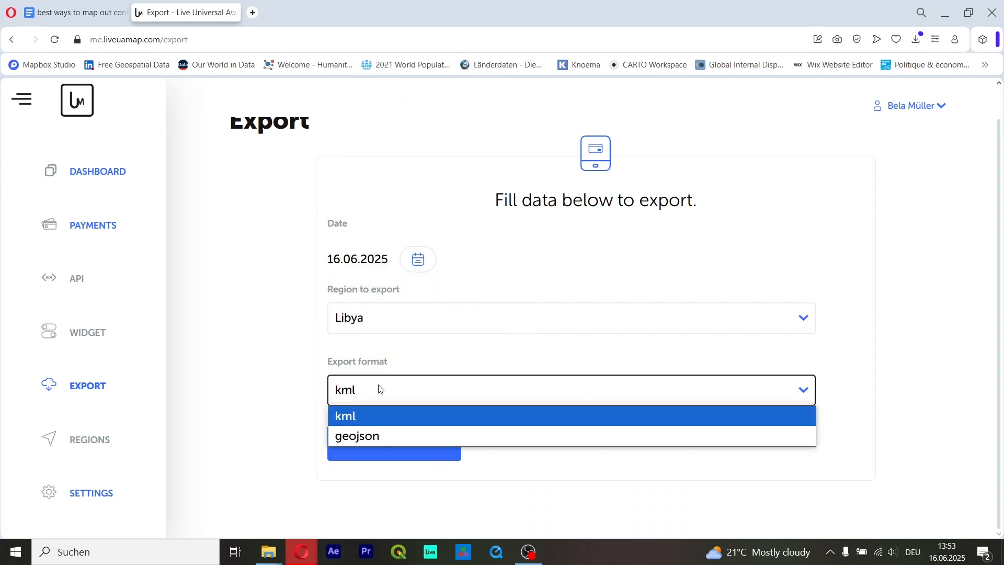
{"action": "left_click", "coordinate": [380, 389]}
{"action": "left_click", "coordinate": [382, 389]}
{"action": "left_click", "coordinate": [382, 389]}
{"action": "left_click", "coordinate": [382, 389]}
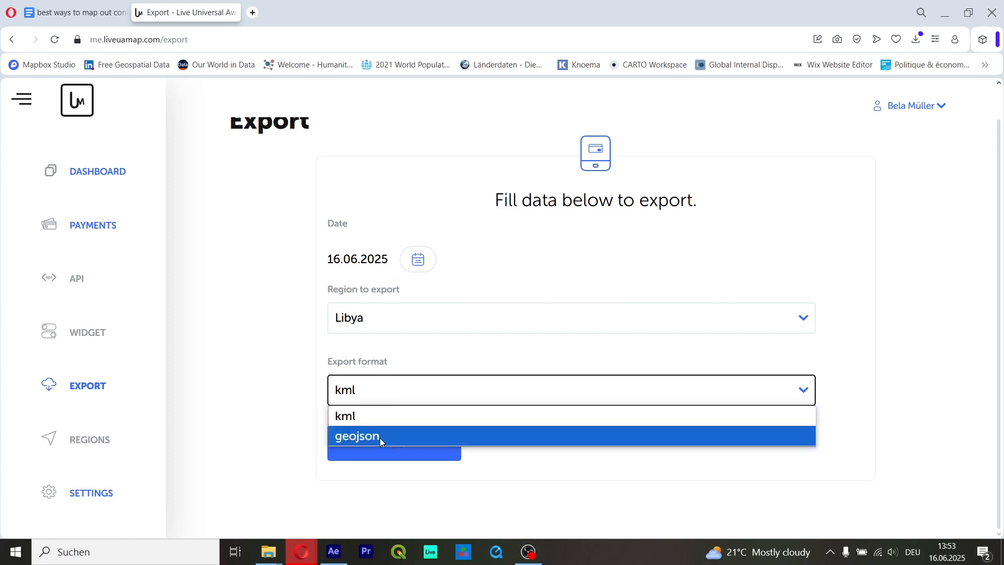
{"action": "left_click", "coordinate": [378, 401]}
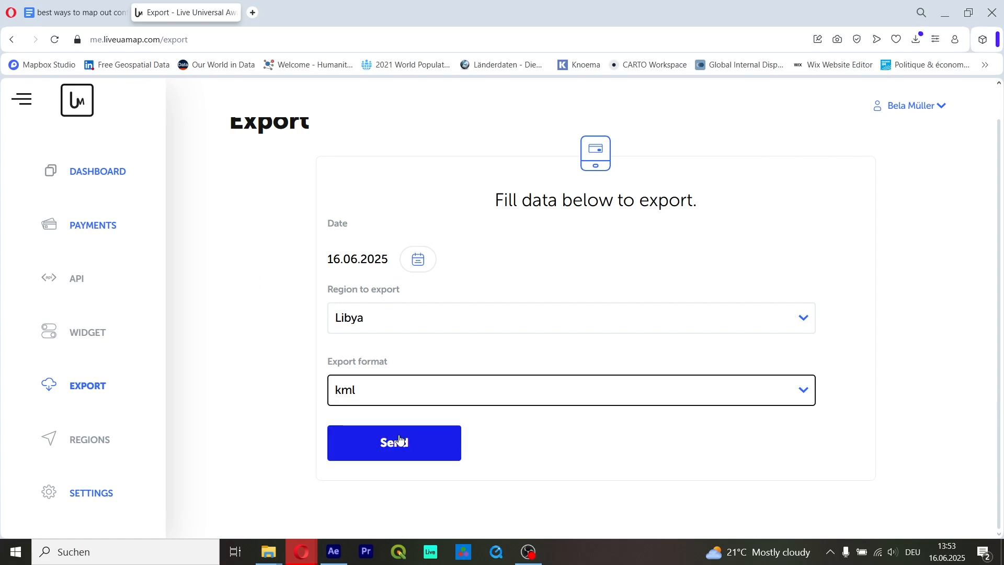
{"action": "left_click", "coordinate": [400, 441]}
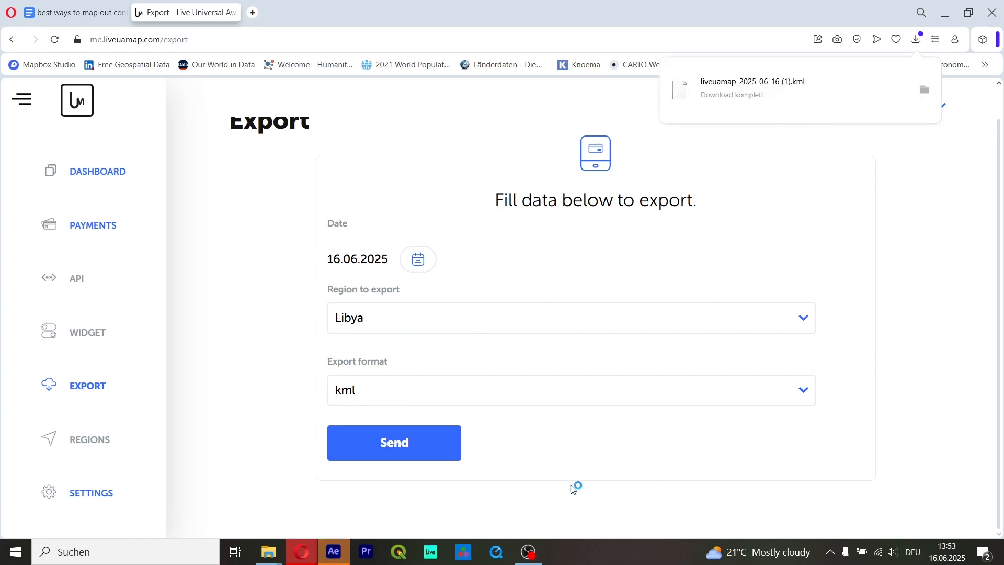
Step: Switch to After Effects, start a new mapcomp in GEOlayers 3 and open its Lite map style for editing
{"action": "left_click", "coordinate": [334, 549]}
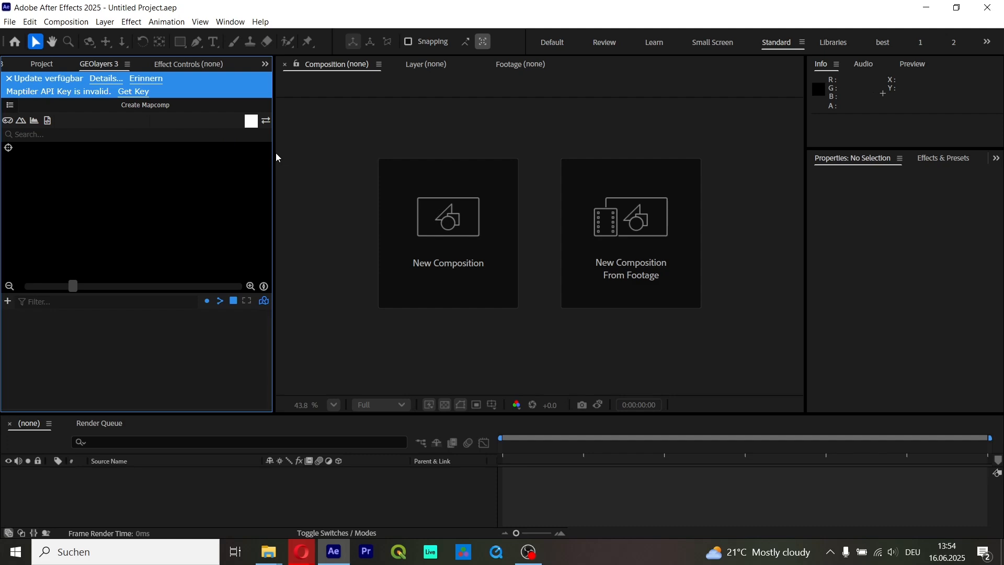
{"action": "left_click", "coordinate": [166, 176]}
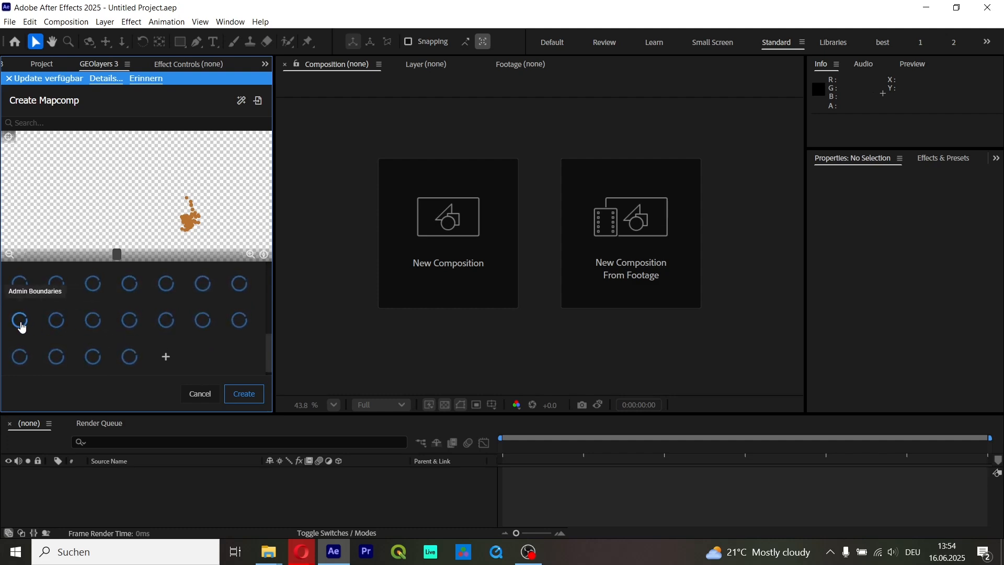
{"action": "left_click", "coordinate": [235, 283]}
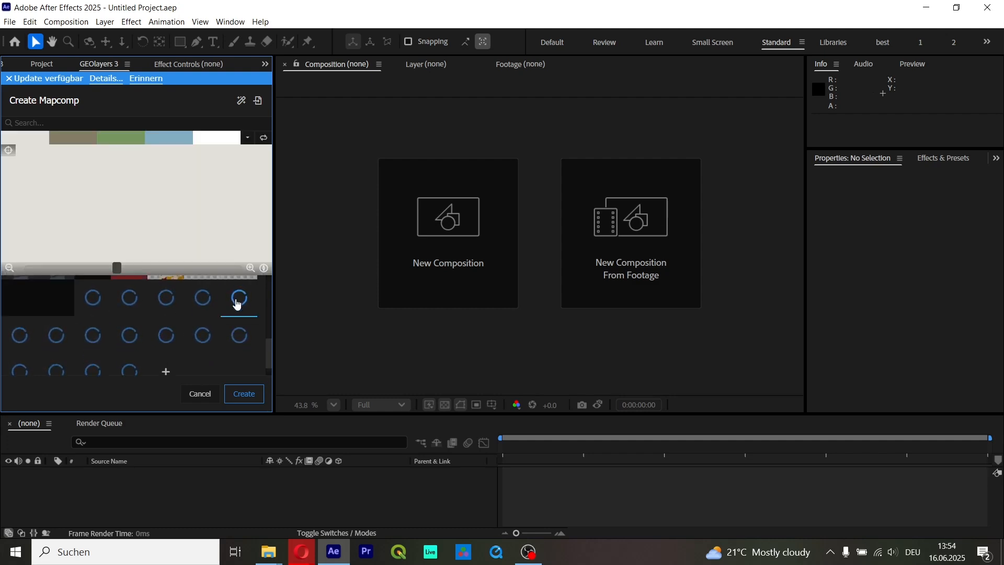
{"action": "left_click", "coordinate": [238, 313]}
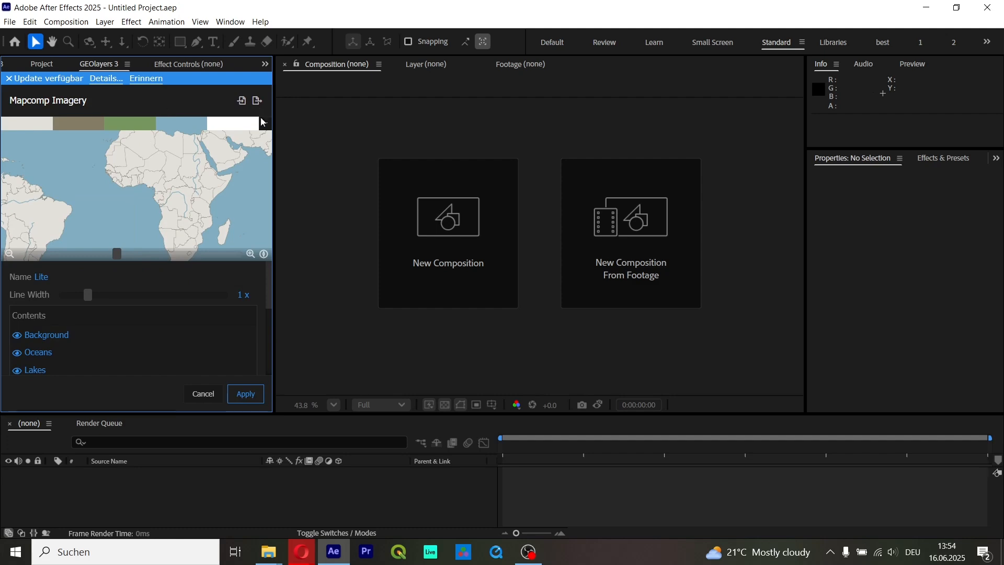
Step: Apply the black and dark grey colour palette to the Lite style and set the border lines to #ffffff
{"action": "left_click", "coordinate": [262, 121]}
{"action": "left_click", "coordinate": [220, 180]}
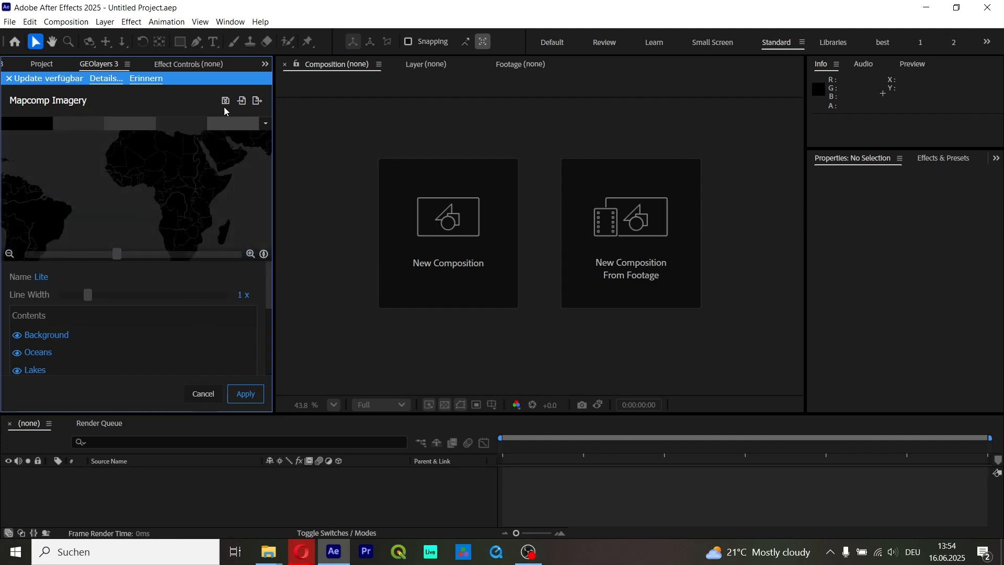
{"action": "left_click", "coordinate": [83, 126]}
{"action": "left_click_drag", "start_coordinate": [97, 207], "coordinate": [2, 137]}
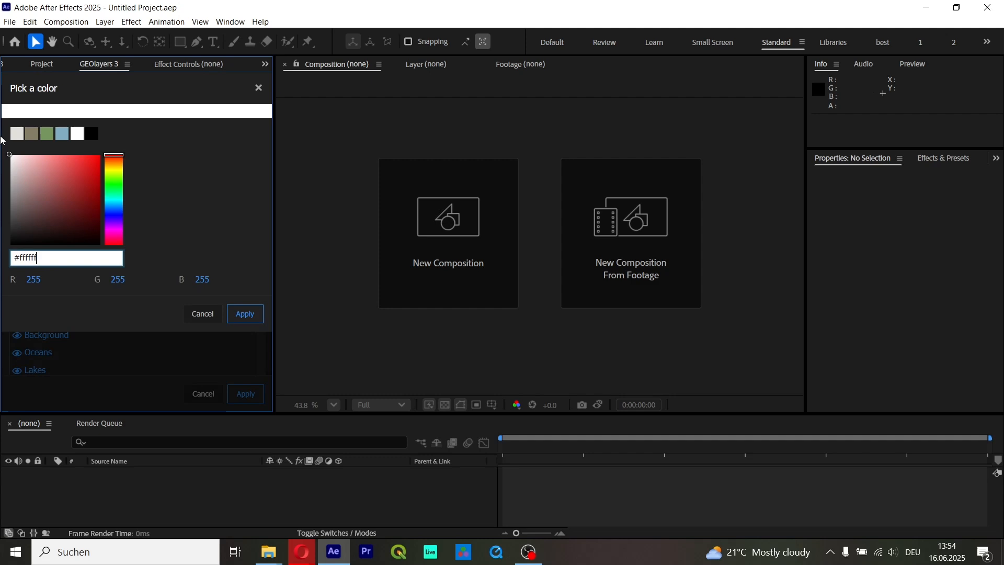
{"action": "left_click", "coordinate": [244, 315]}
Step: Set the water colour of the Lite style to a muted grey-blue and apply the style to the new mapcomp
{"action": "scroll", "coordinate": [195, 183], "scroll_direction": "up", "scroll_amount": 5}
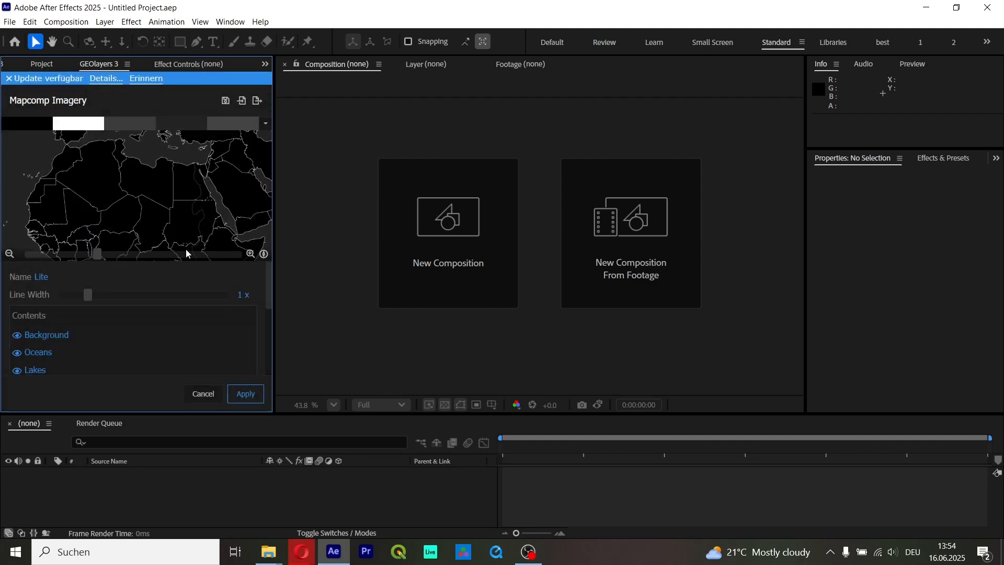
{"action": "mouse_move", "coordinate": [198, 169]}
{"action": "left_mouse_down"}
{"action": "mouse_move", "coordinate": [156, 236]}
{"action": "mouse_move", "coordinate": [208, 167]}
{"action": "left_mouse_up"}
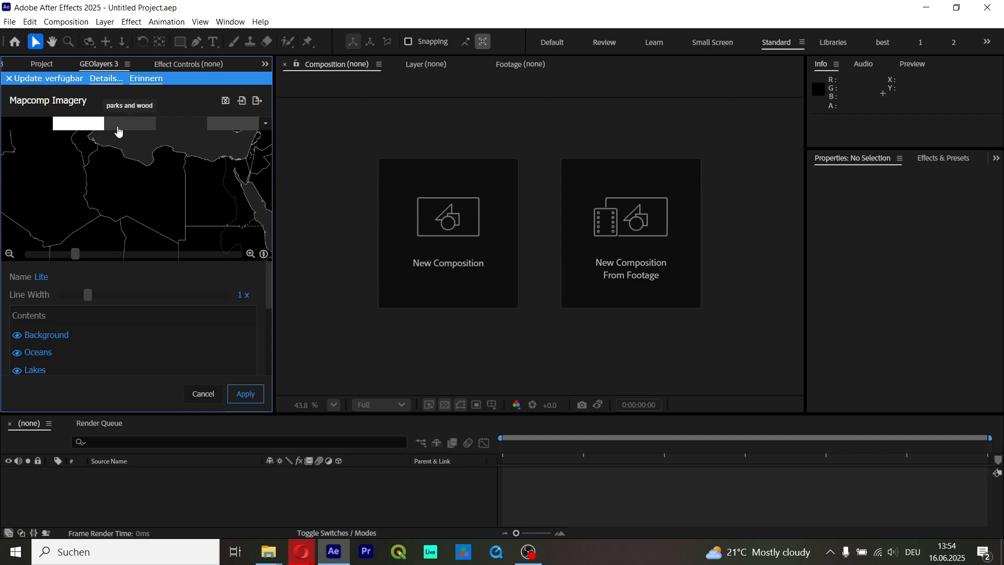
{"action": "left_click", "coordinate": [177, 131]}
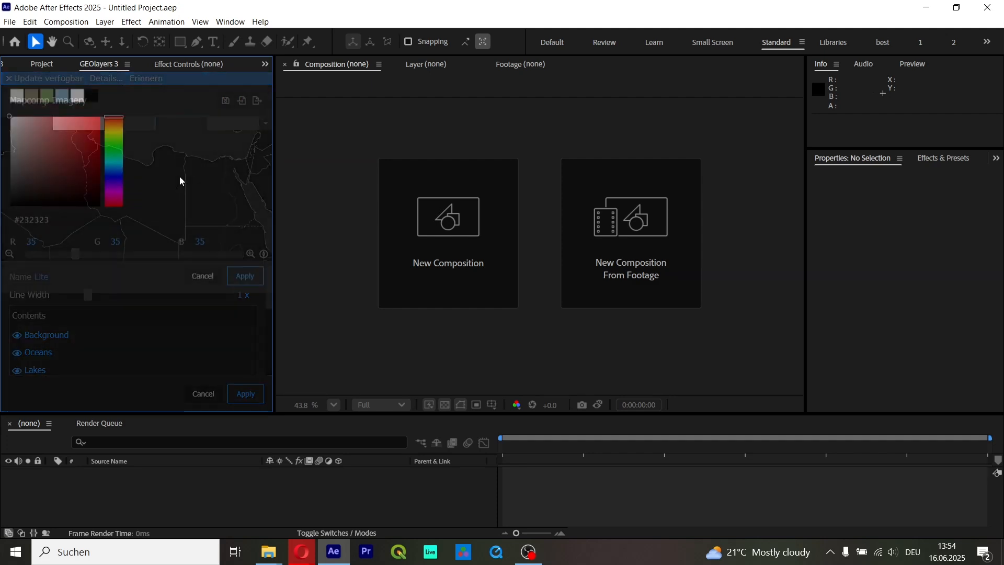
{"action": "left_click", "coordinate": [116, 203]}
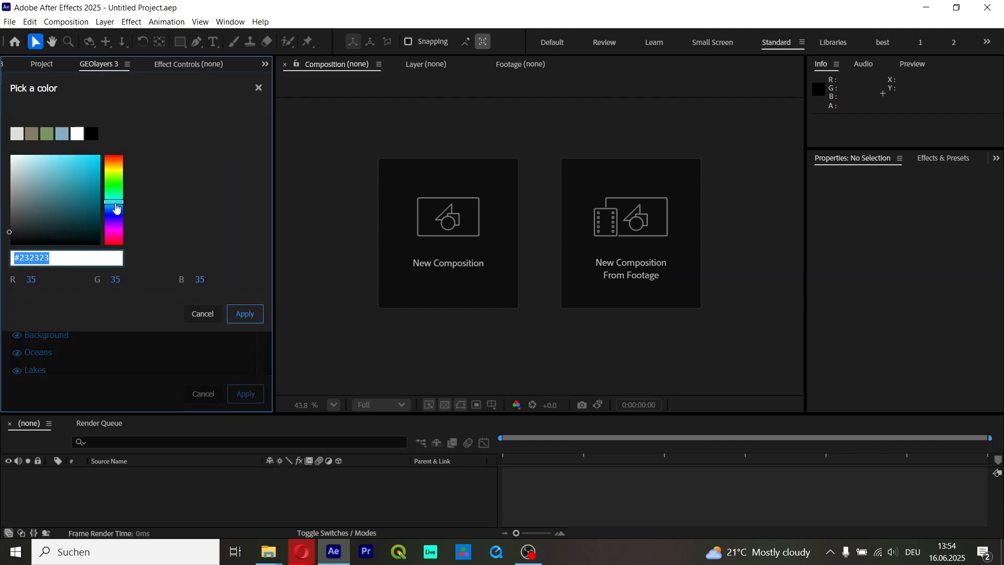
{"action": "left_click", "coordinate": [33, 201]}
{"action": "left_click", "coordinate": [246, 314]}
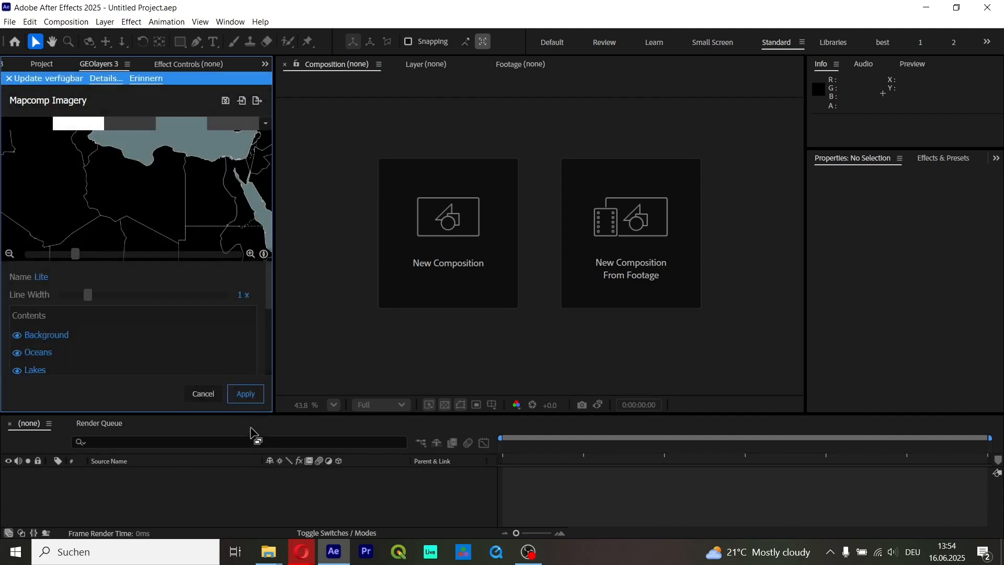
{"action": "left_click", "coordinate": [244, 395]}
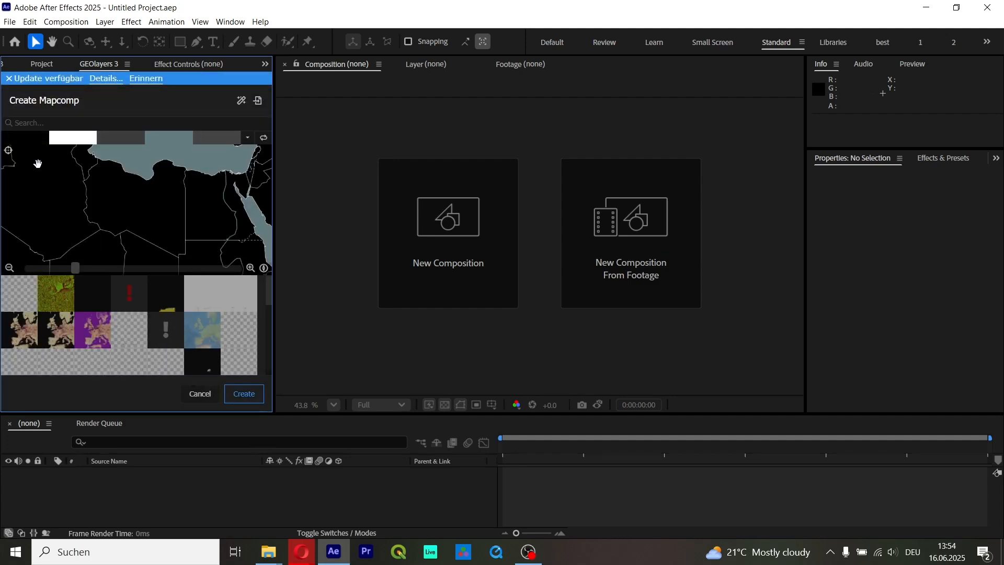
Step: Hide the Rivers, Parks, Landuse, Rail and Roads contents in the Lite map style
{"action": "scroll", "coordinate": [163, 283], "scroll_direction": "down", "scroll_amount": 5}
{"action": "left_click", "coordinate": [180, 360]}
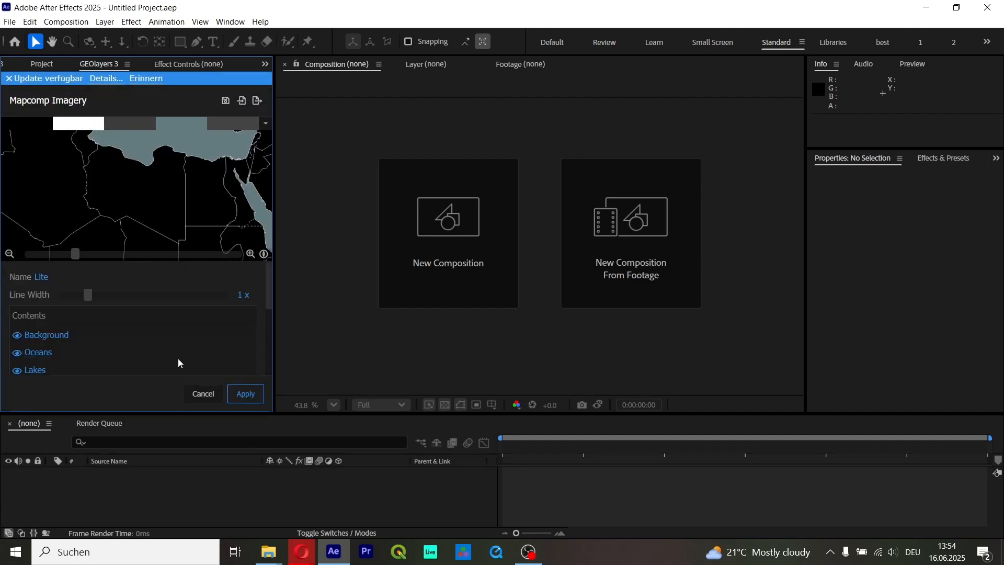
{"action": "scroll", "coordinate": [118, 365], "scroll_direction": "down", "scroll_amount": 1}
{"action": "scroll", "coordinate": [115, 361], "scroll_direction": "down", "scroll_amount": 1}
{"action": "left_click", "coordinate": [36, 322]}
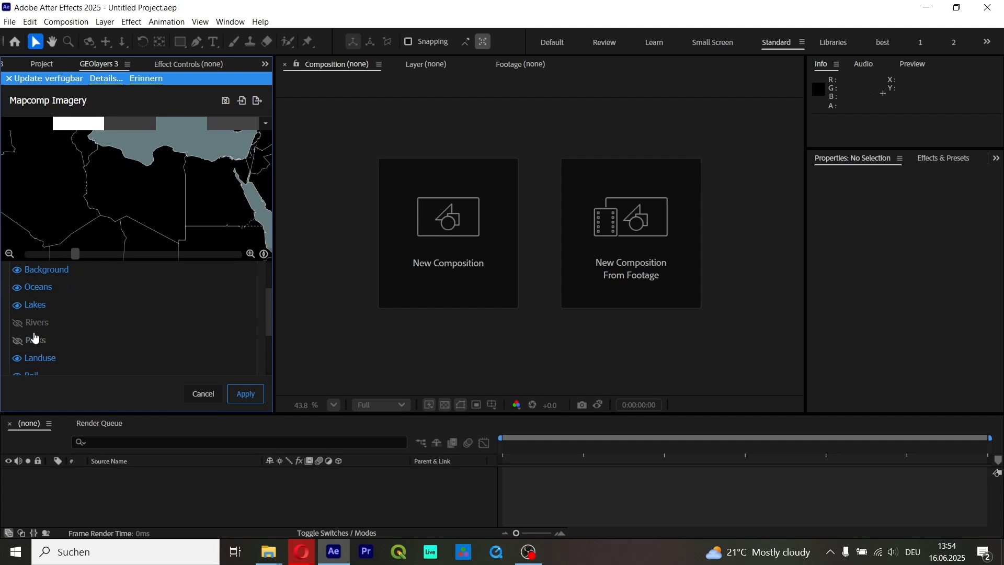
{"action": "scroll", "coordinate": [47, 318], "scroll_direction": "down", "scroll_amount": 4}
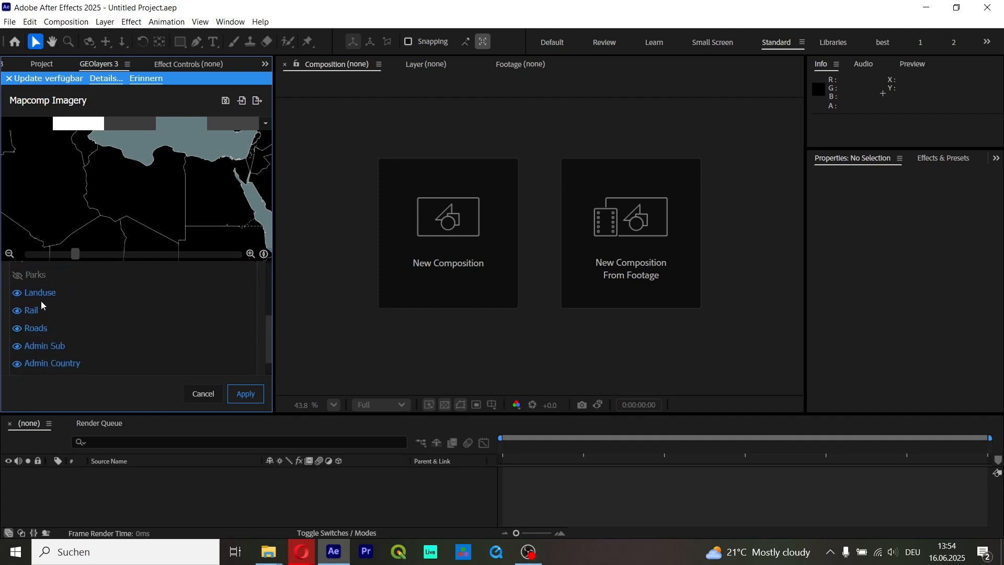
{"action": "left_click", "coordinate": [35, 328]}
{"action": "scroll", "coordinate": [45, 357], "scroll_direction": "down", "scroll_amount": 1}
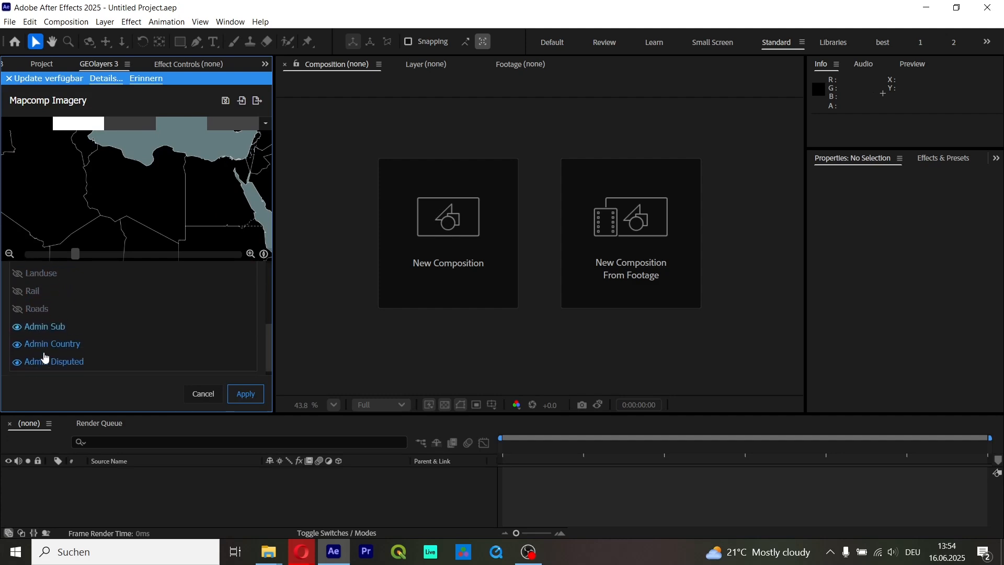
{"action": "scroll", "coordinate": [45, 357], "scroll_direction": "down", "scroll_amount": 1}
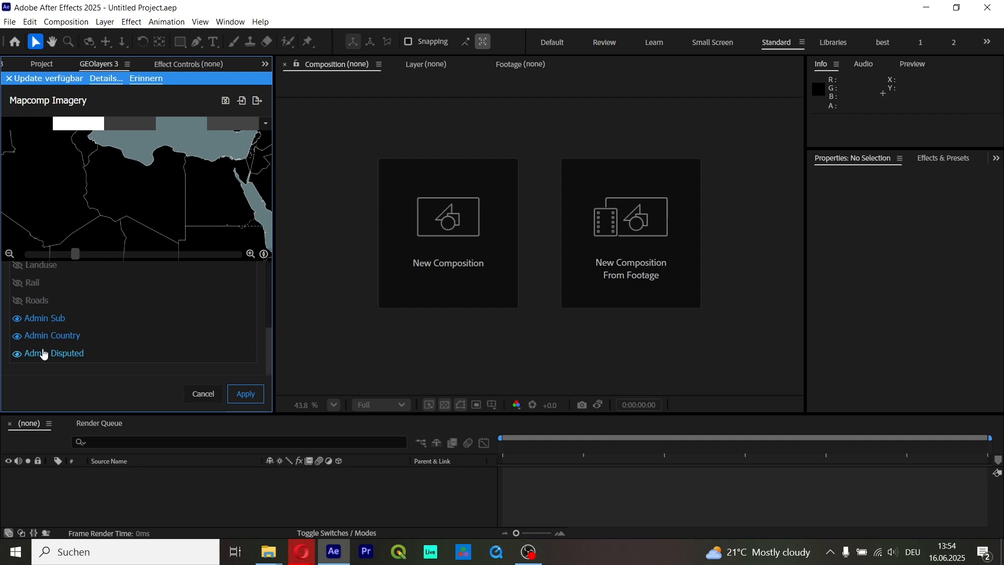
Step: Check the Lite style closer up over Libya, apply it and create the mapcomp
{"action": "scroll", "coordinate": [44, 355], "scroll_direction": "up", "scroll_amount": 8}
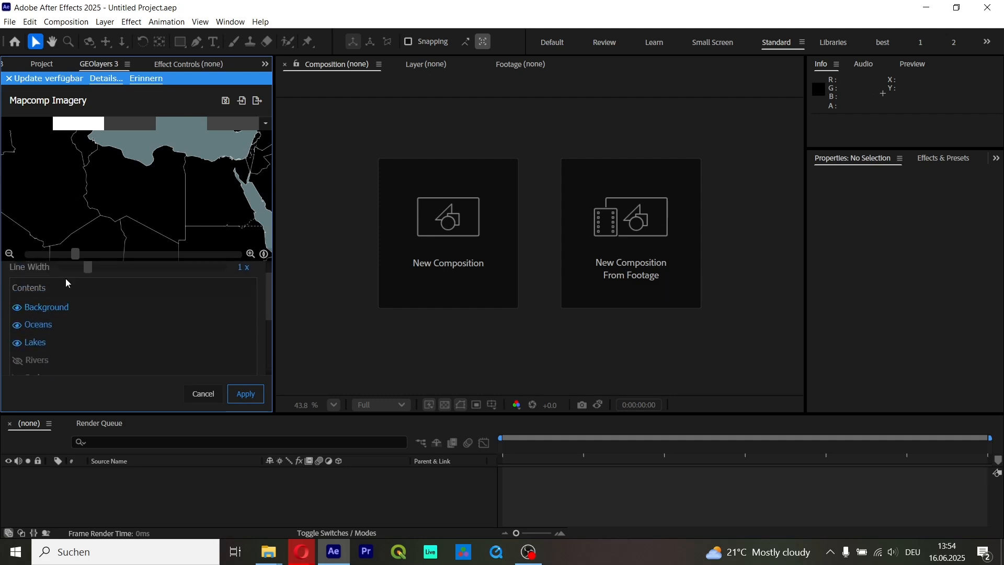
{"action": "scroll", "coordinate": [126, 148], "scroll_direction": "up", "scroll_amount": 5}
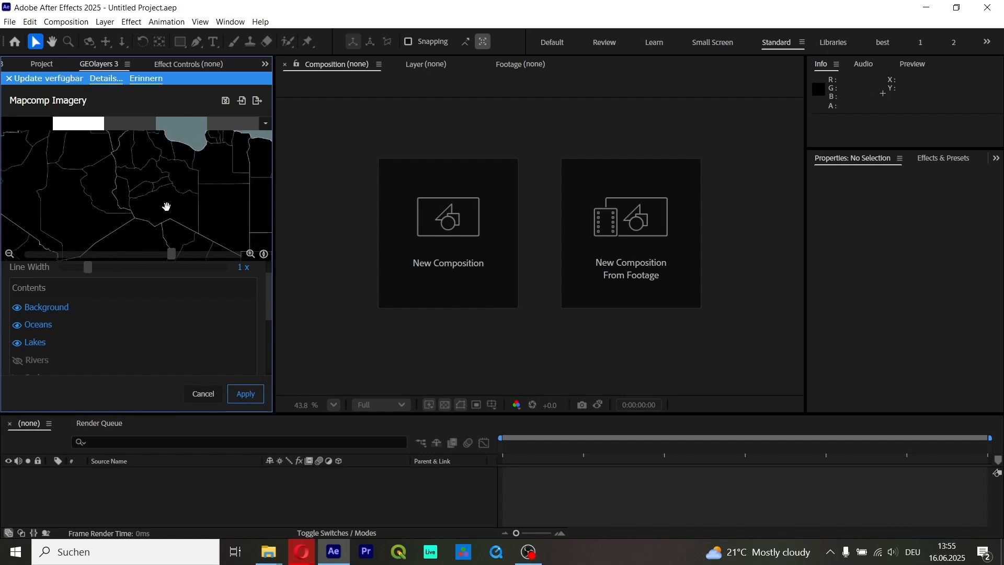
{"action": "left_click", "coordinate": [252, 398]}
{"action": "left_click", "coordinate": [244, 394]}
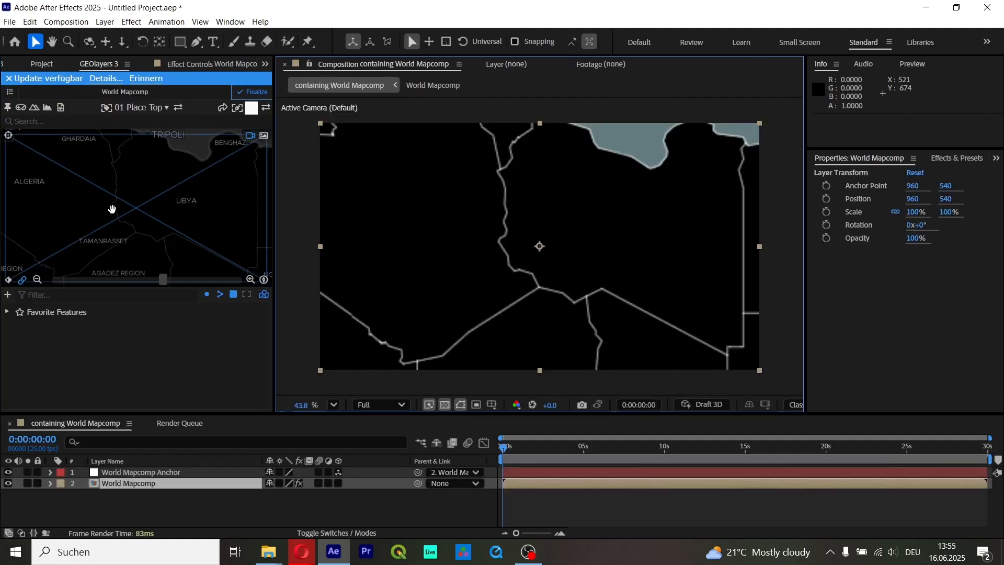
Step: Add Libya's sovereign country feature to the browser and frame the mapcomp view on it
{"action": "left_click", "coordinate": [178, 200]}
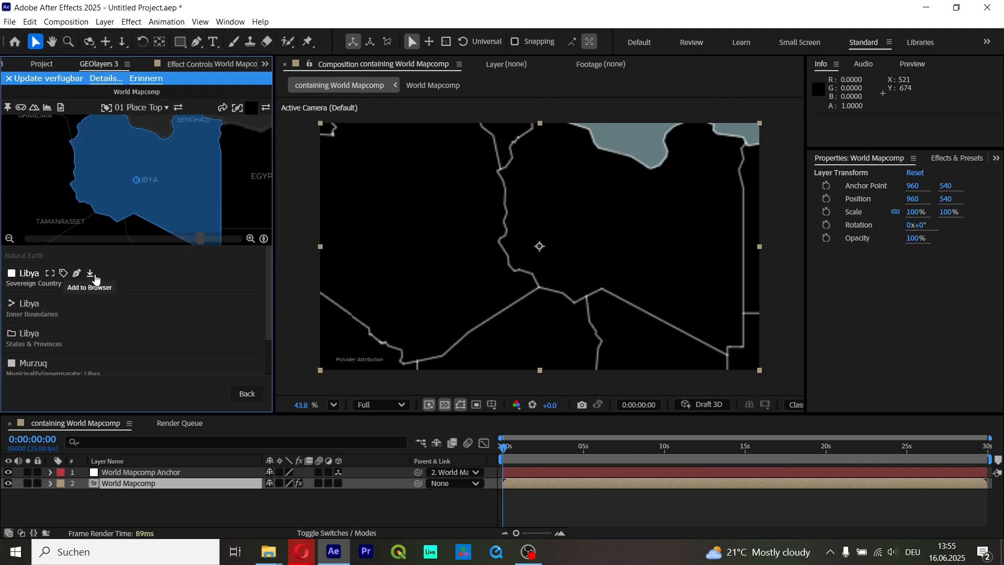
{"action": "left_click", "coordinate": [90, 283]}
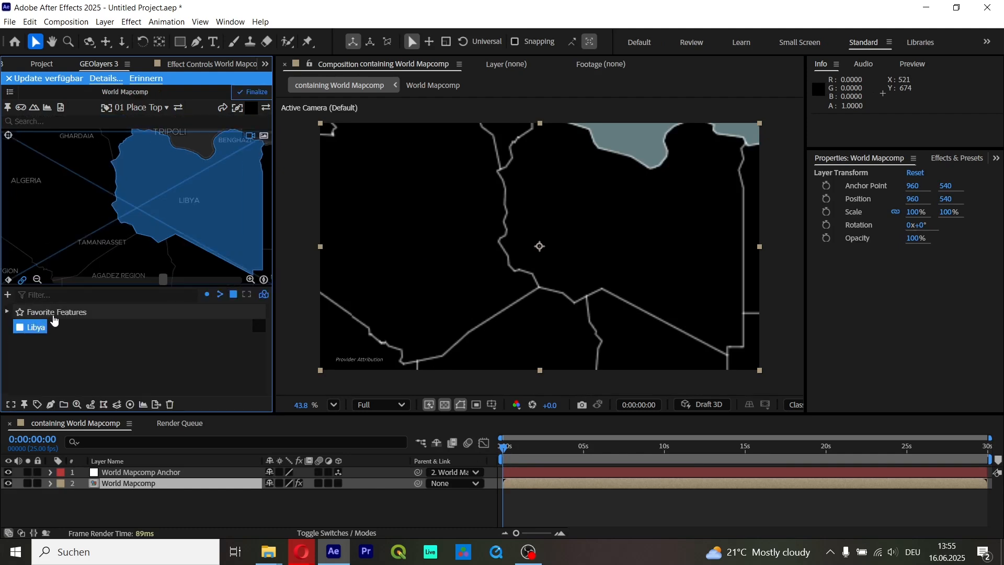
{"action": "left_click", "coordinate": [40, 331]}
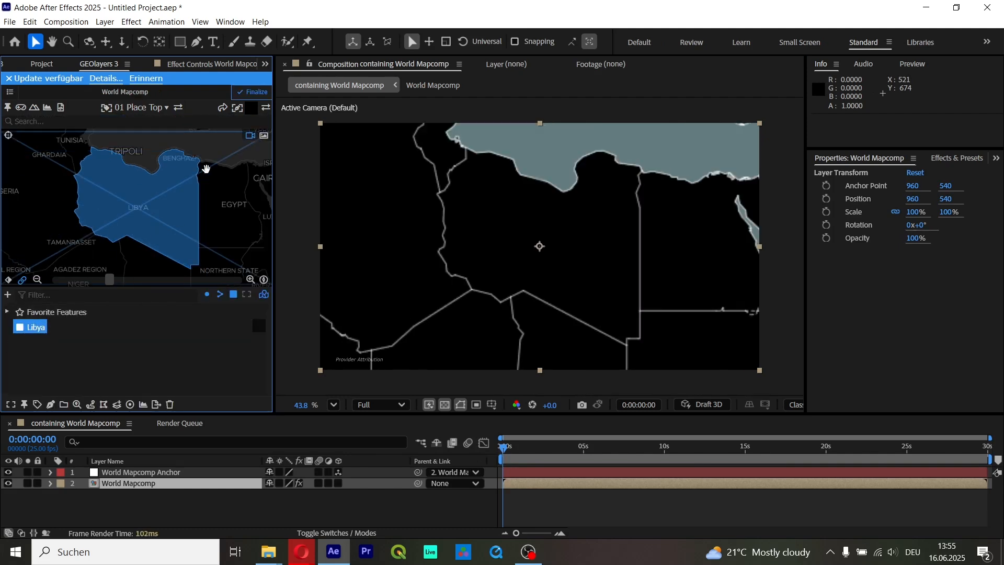
Step: Finalize the World Mapcomp and inspect the rendered borders in the composition
{"action": "left_click", "coordinate": [246, 92]}
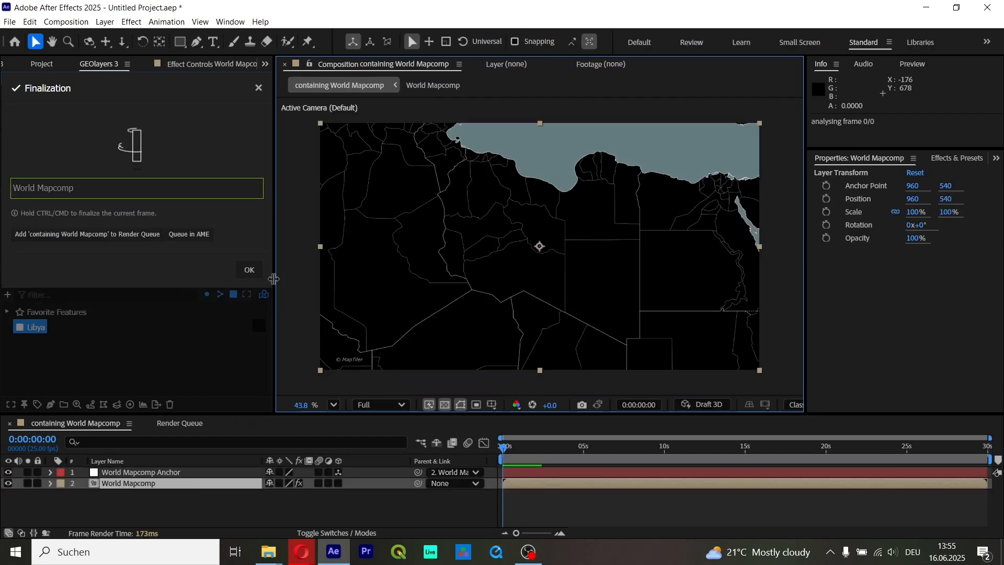
{"action": "left_click", "coordinate": [251, 273]}
{"action": "scroll", "coordinate": [535, 245], "scroll_direction": "up", "scroll_amount": 1}
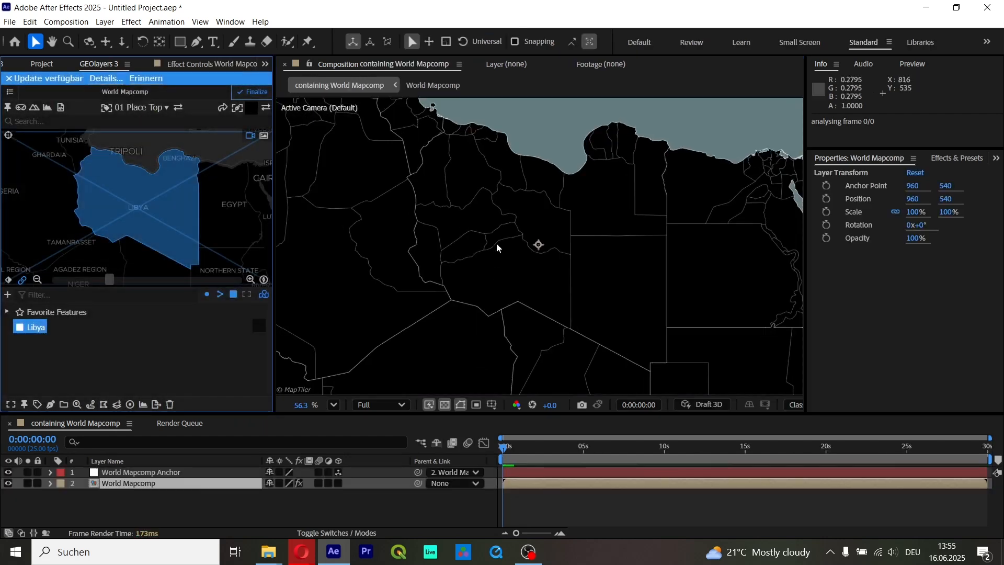
{"action": "scroll", "coordinate": [522, 240], "scroll_direction": "up", "scroll_amount": 4}
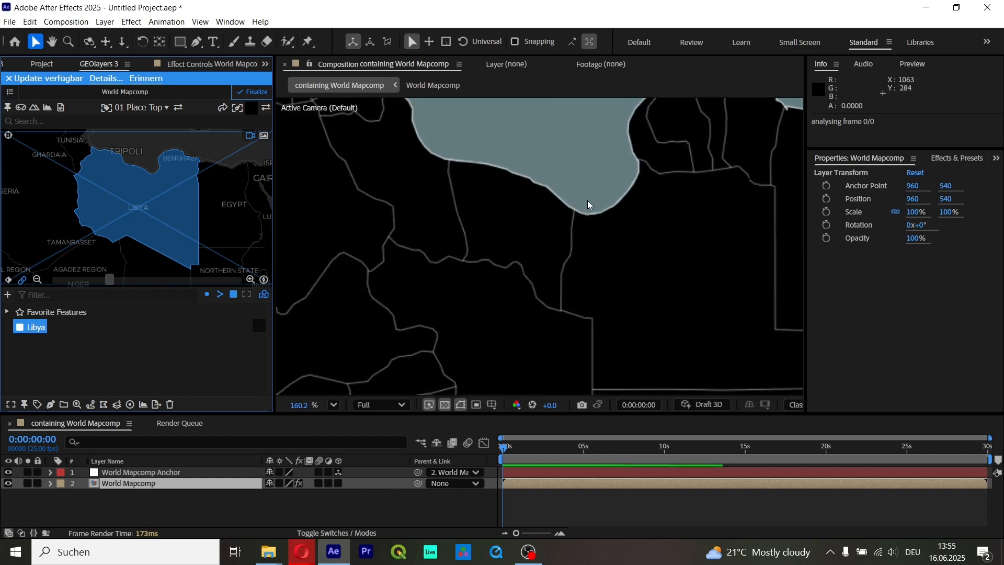
{"action": "scroll", "coordinate": [587, 205], "scroll_direction": "down", "scroll_amount": 5}
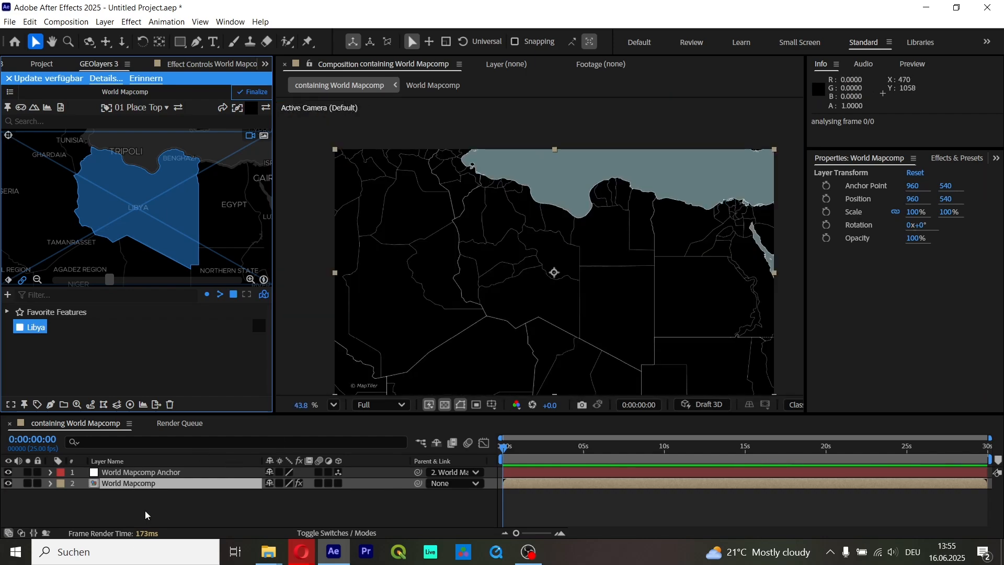
Step: Import liveuamap_2025-06-16.kml from the Downloads folder into the GEOlayers feature browser
{"action": "mouse_move", "coordinate": [268, 551]}
{"action": "mouse_move", "coordinate": [250, 519]}
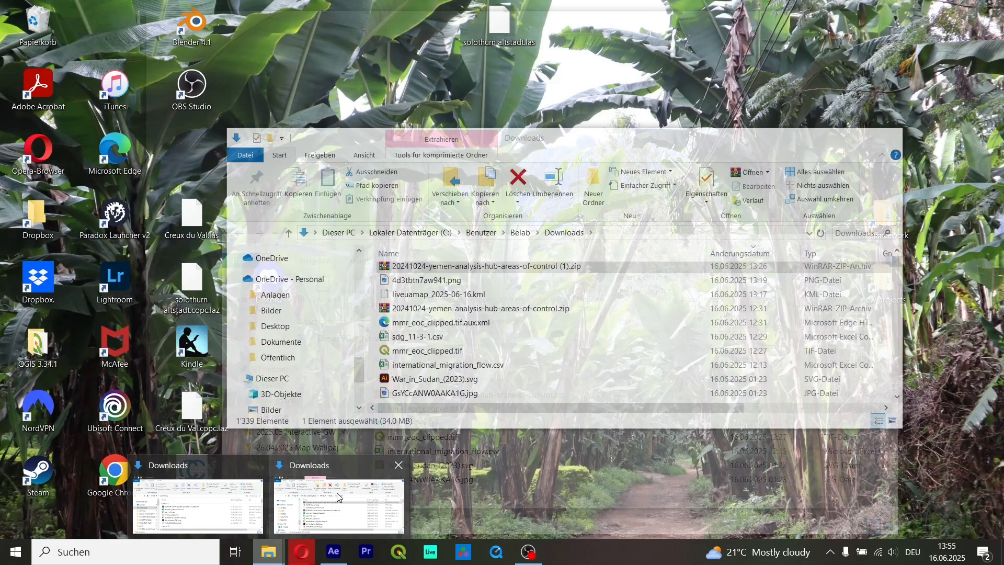
{"action": "left_click", "coordinate": [339, 505]}
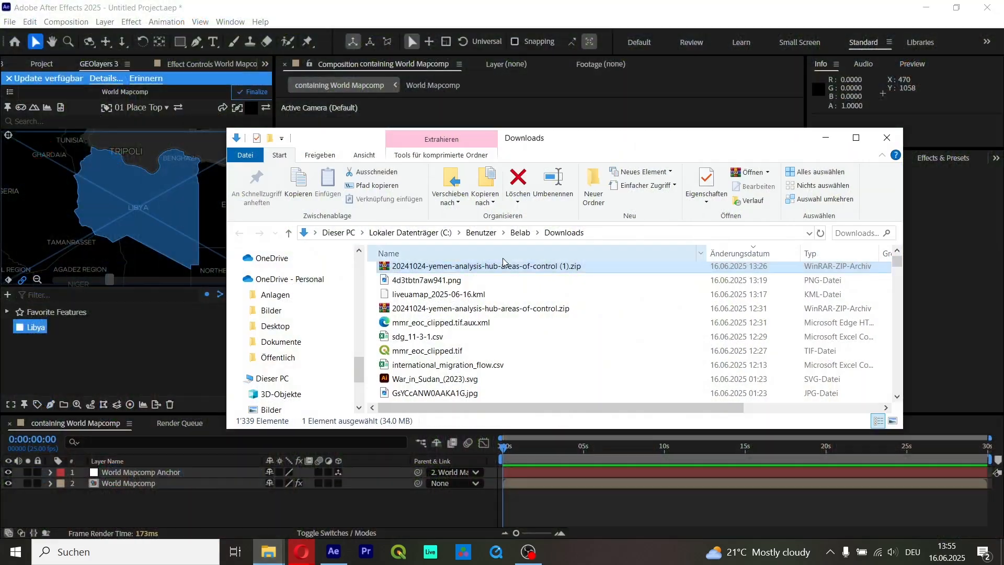
{"action": "left_click", "coordinate": [478, 291]}
{"action": "left_click_drag", "start_coordinate": [479, 296], "coordinate": [57, 365]}
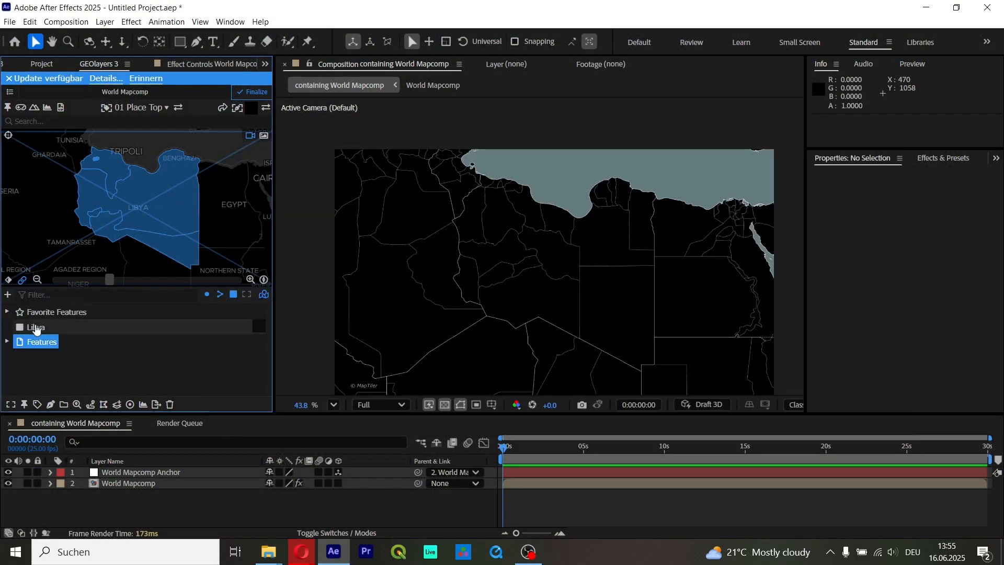
Step: Remove the Libya country feature, select the imported Features group and unlink the browser map from the mapcomp view
{"action": "left_click", "coordinate": [35, 327]}
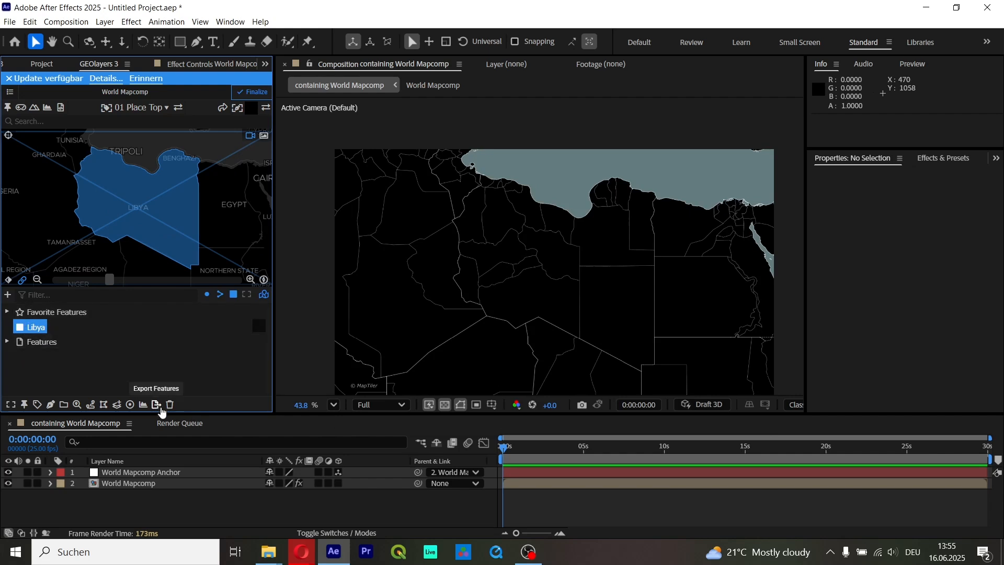
{"action": "left_click", "coordinate": [171, 405]}
{"action": "left_click", "coordinate": [42, 328]}
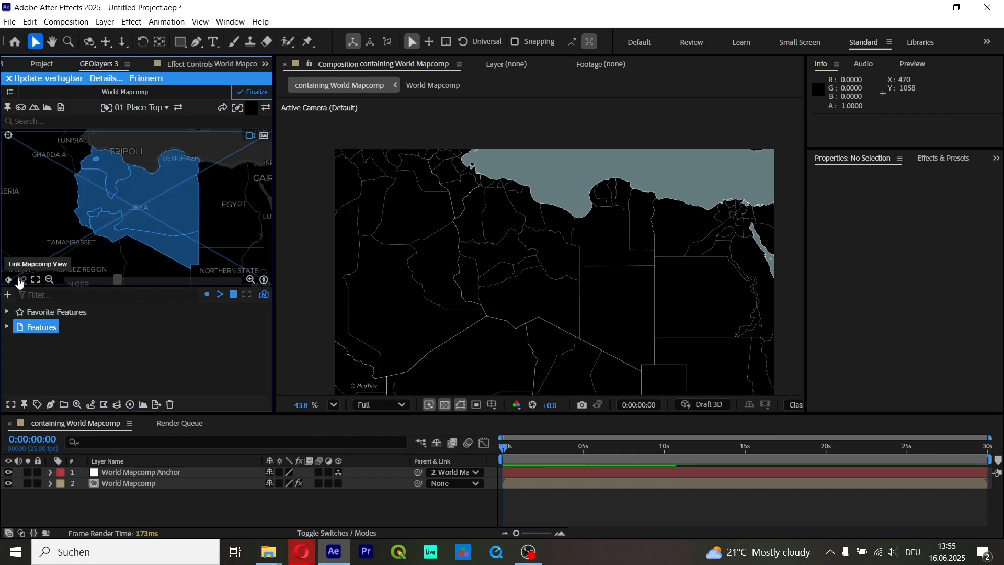
Step: Examine the Militias in Southern Libya area up close on the browser map and deselect it
{"action": "scroll", "coordinate": [103, 214], "scroll_direction": "up", "scroll_amount": 5}
{"action": "left_click", "coordinate": [102, 212]}
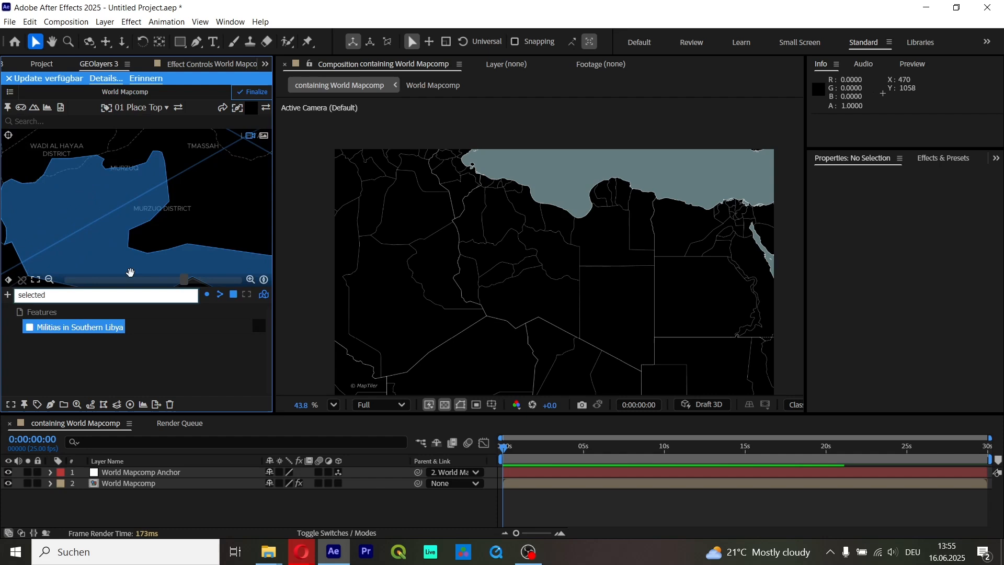
{"action": "left_click", "coordinate": [81, 349]}
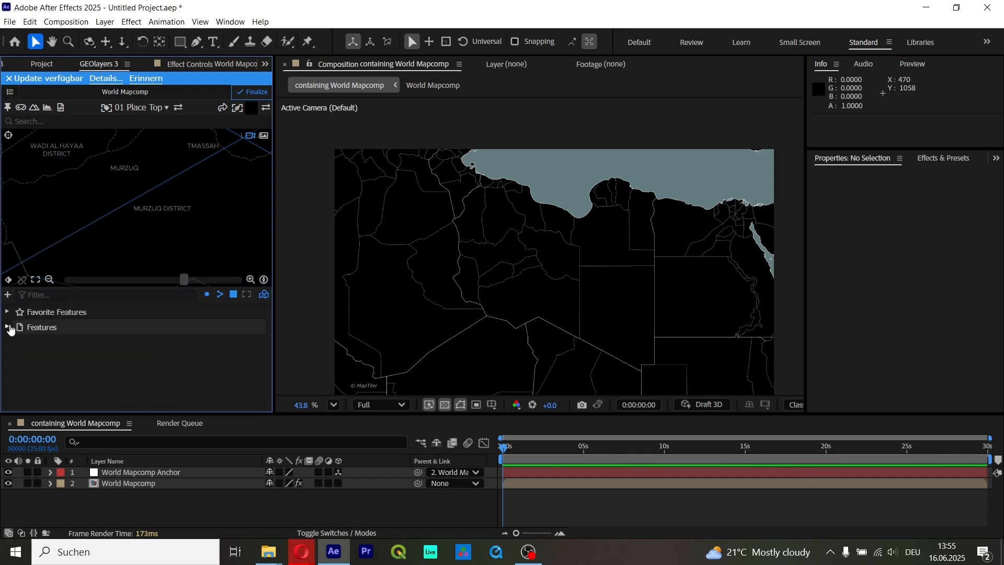
Step: Merge the two tobruk-based-government features into one and remove the two originals
{"action": "left_click", "coordinate": [8, 328]}
{"action": "left_click", "coordinate": [81, 341]}
{"action": "left_click", "coordinate": [81, 356], "text": "shift"}
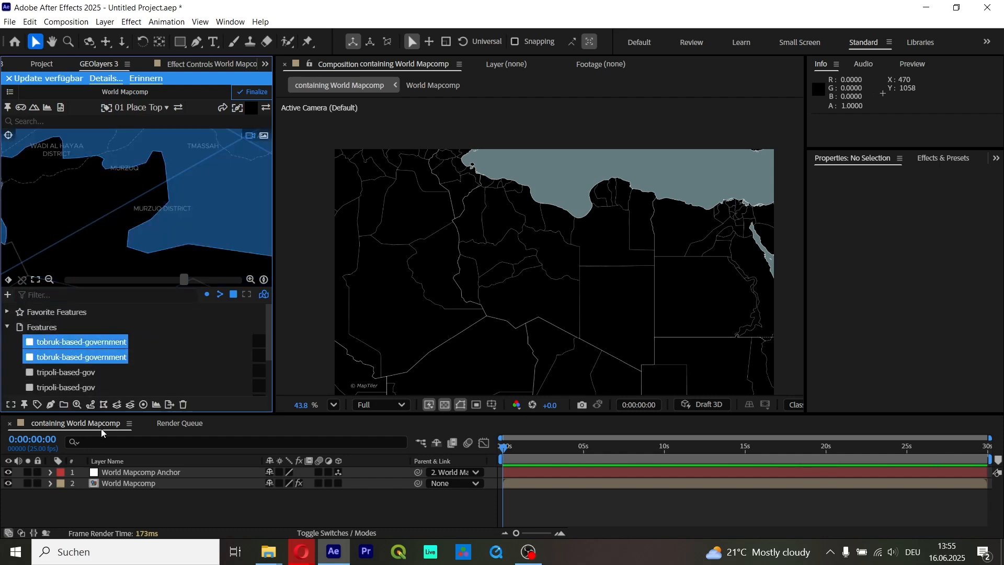
{"action": "scroll", "coordinate": [162, 240], "scroll_direction": "down", "scroll_amount": 5}
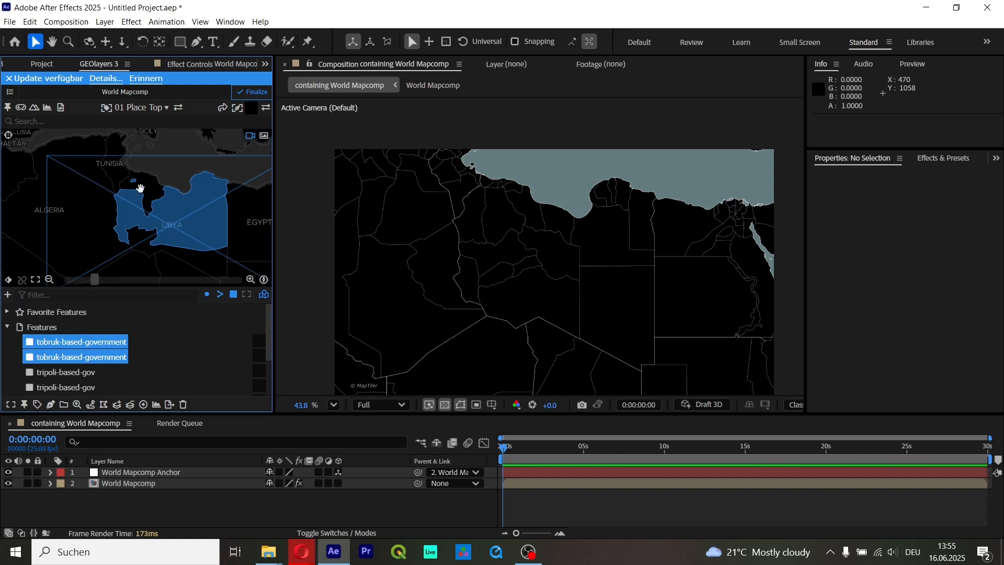
{"action": "left_click", "coordinate": [130, 404]}
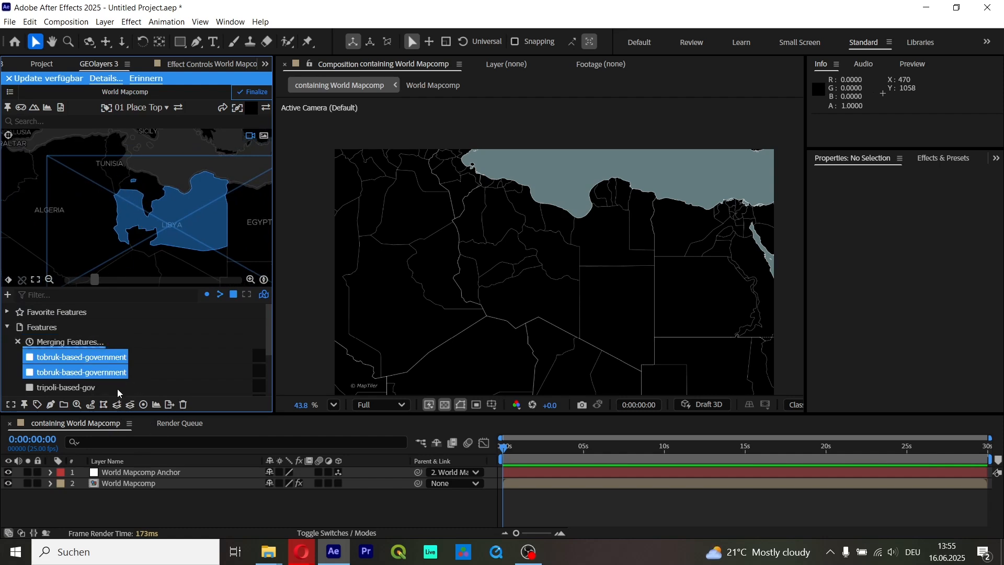
{"action": "left_click", "coordinate": [62, 371], "text": "shift"}
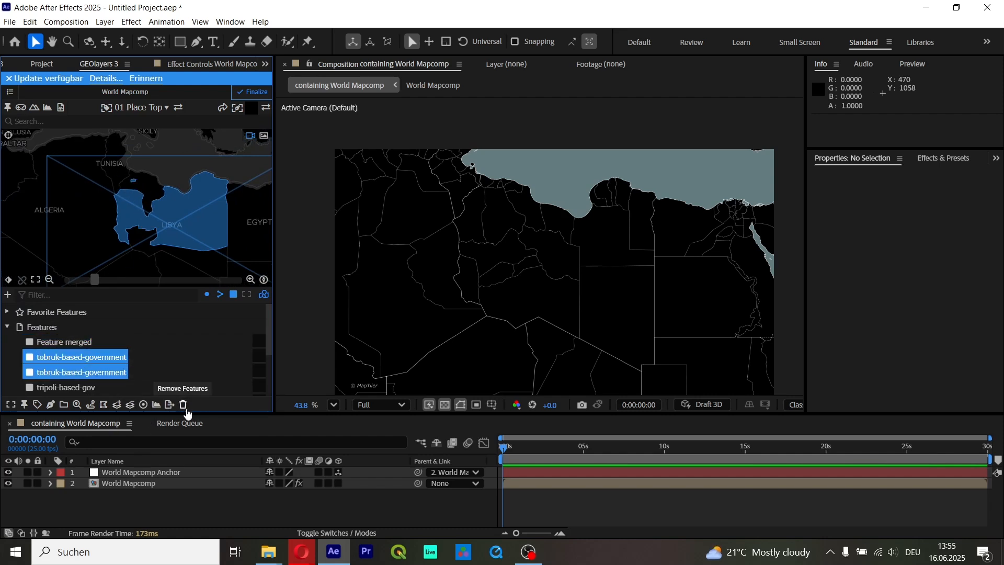
{"action": "left_click", "coordinate": [172, 405]}
Step: Rename the merged eastern Libya feature to tobruk and apply its properties
{"action": "double_click", "coordinate": [73, 346]}
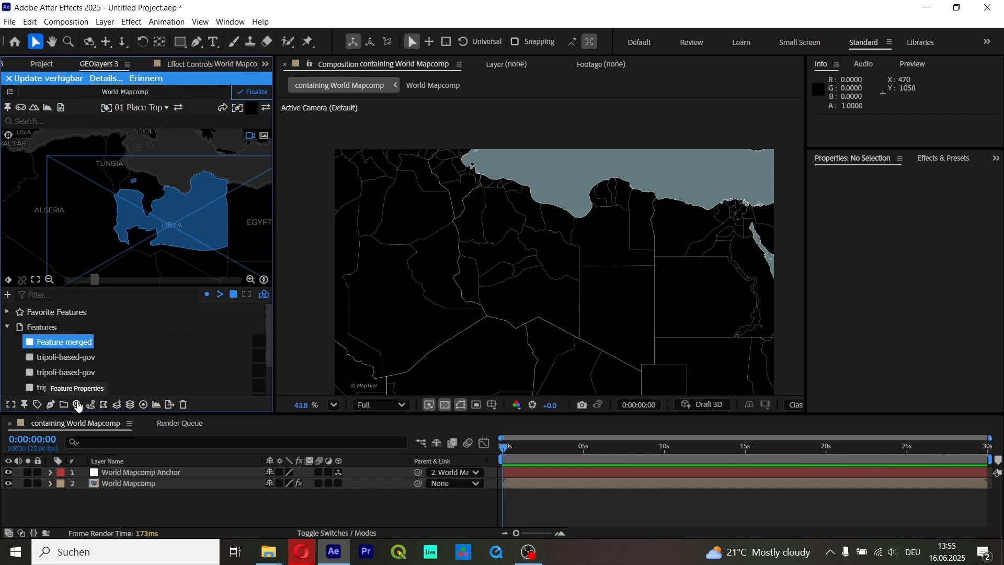
{"action": "left_click", "coordinate": [89, 237]}
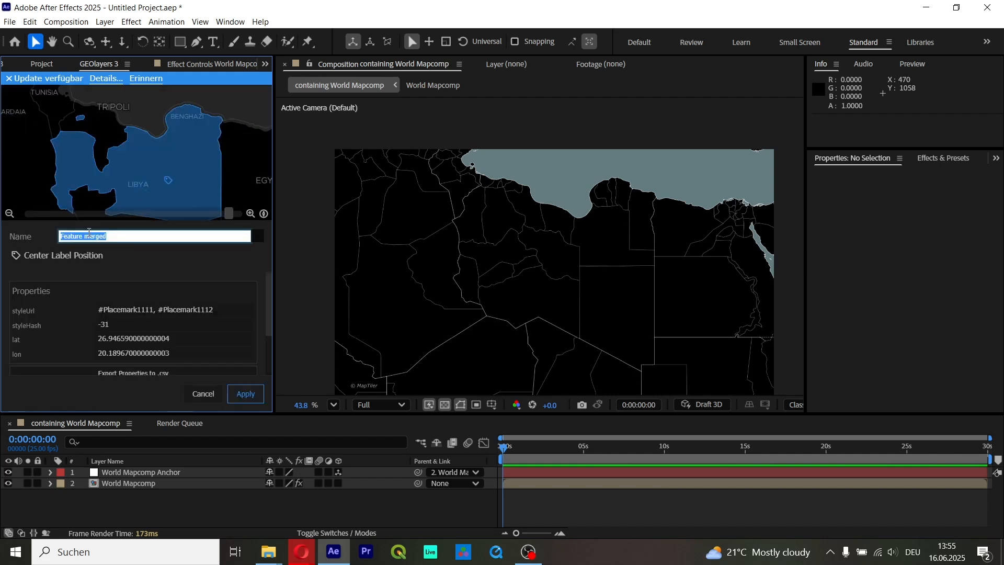
{"action": "type", "text": "tobruk"}
{"action": "key", "text": "Return"}
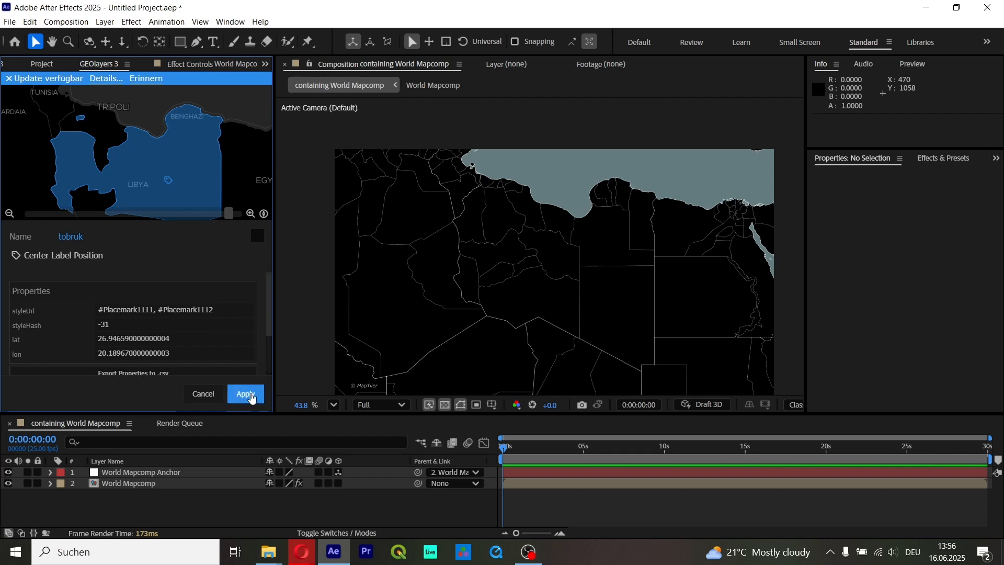
{"action": "left_click", "coordinate": [249, 394]}
Step: Merge the three tripoli-based-gov features into one and remove the three originals
{"action": "left_click", "coordinate": [36, 356]}
{"action": "scroll", "coordinate": [73, 355], "scroll_direction": "down", "scroll_amount": 1}
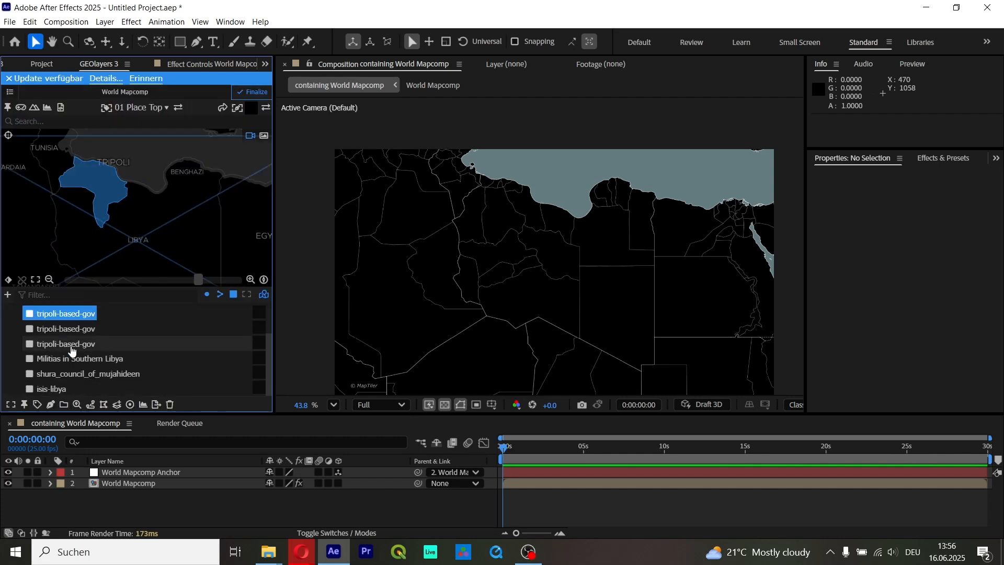
{"action": "left_click", "coordinate": [72, 344], "text": "shift"}
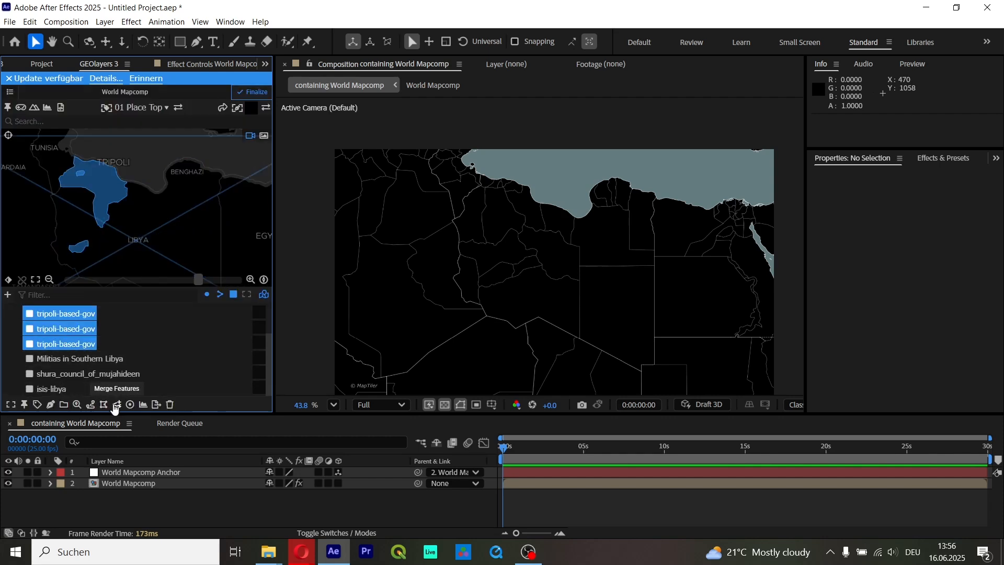
{"action": "left_click", "coordinate": [117, 404]}
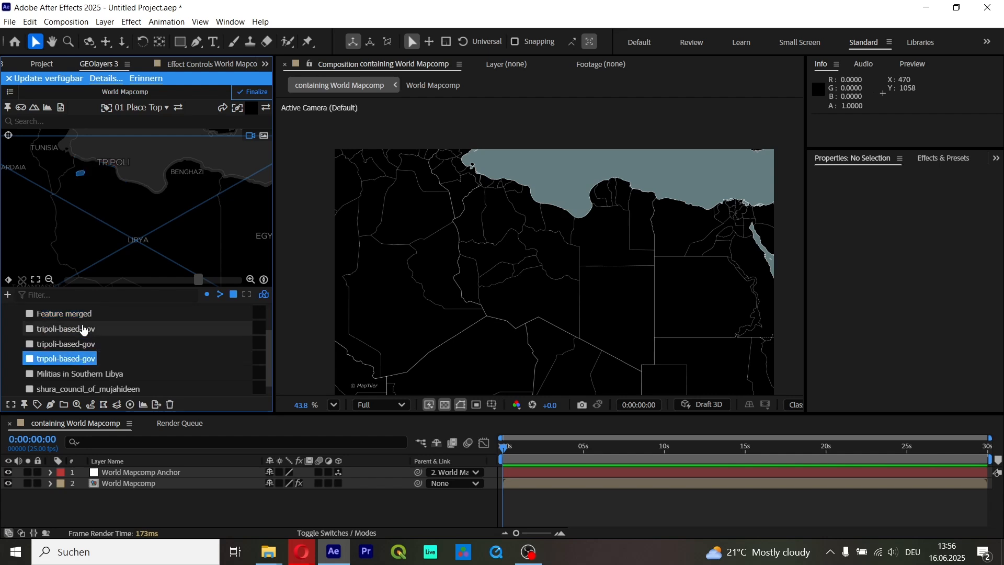
{"action": "left_click", "coordinate": [170, 405]}
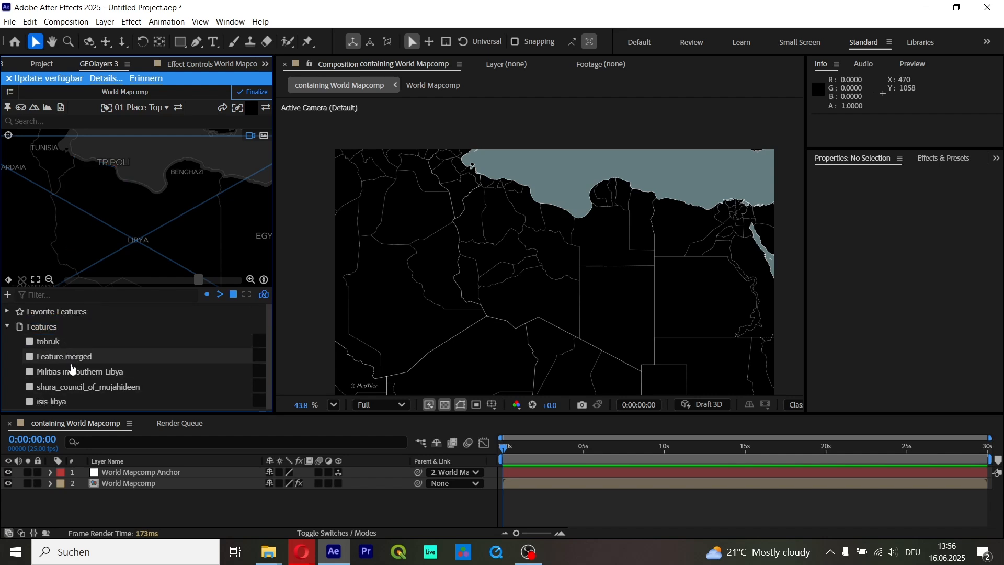
Step: Rename the merged western Libya feature to Tripoli and apply its properties
{"action": "left_click", "coordinate": [68, 356]}
{"action": "left_click", "coordinate": [77, 404]}
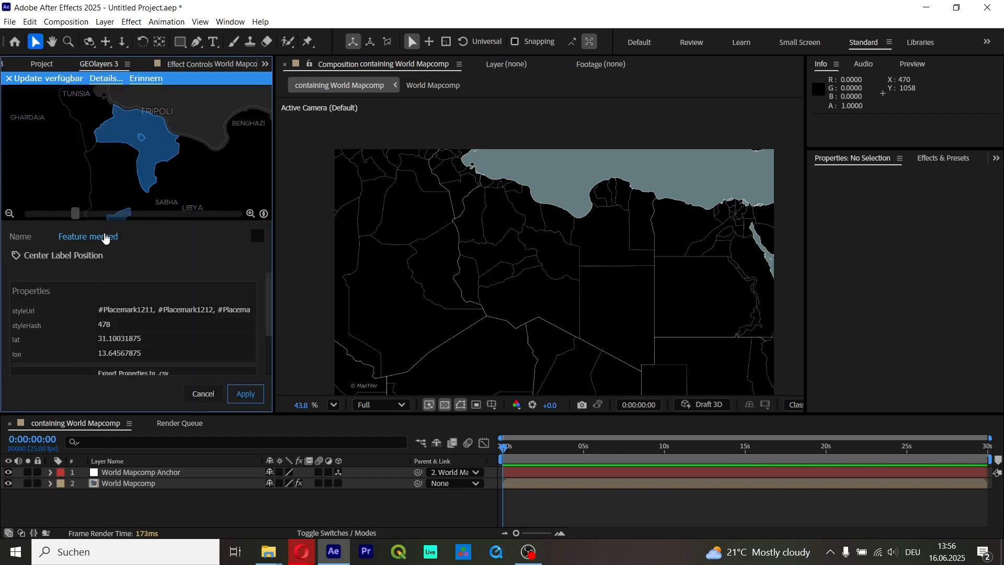
{"action": "left_click", "coordinate": [105, 238]}
{"action": "type", "text": "Tripoli"}
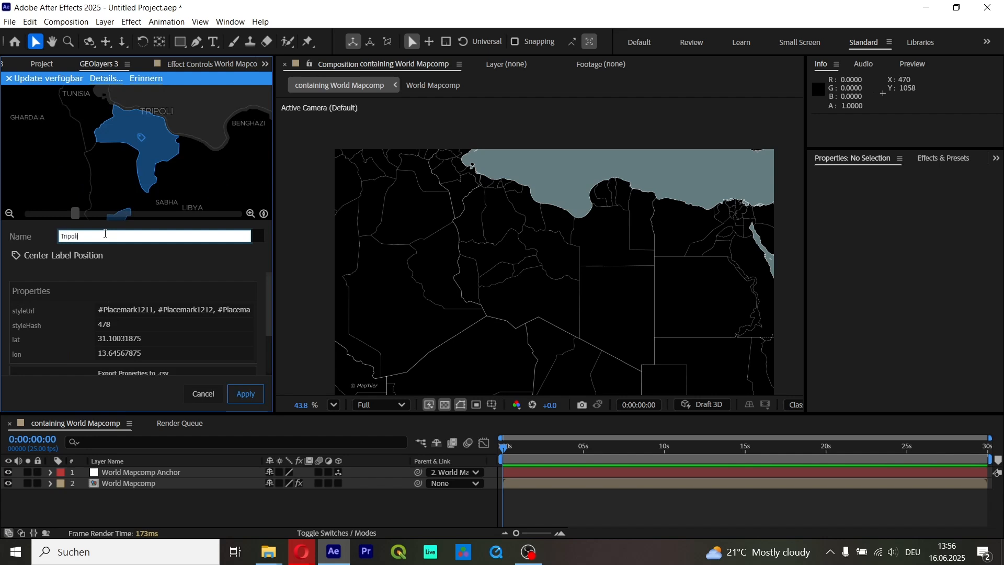
{"action": "key", "text": "Return"}
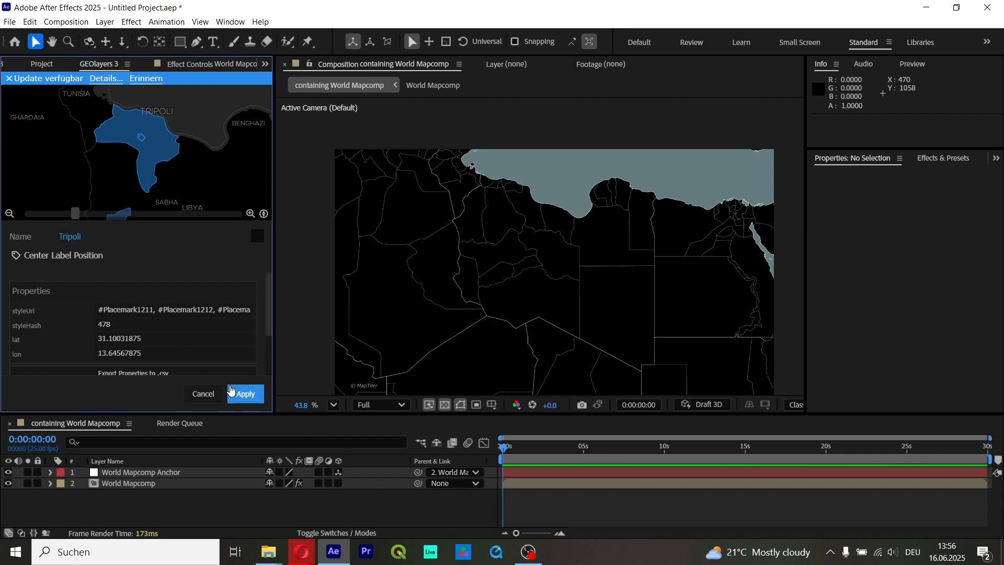
{"action": "left_click", "coordinate": [246, 393]}
Step: Examine where the Militias in Southern Libya and shura_council_of_mujahideen areas lie on the browser map
{"action": "left_click", "coordinate": [33, 375]}
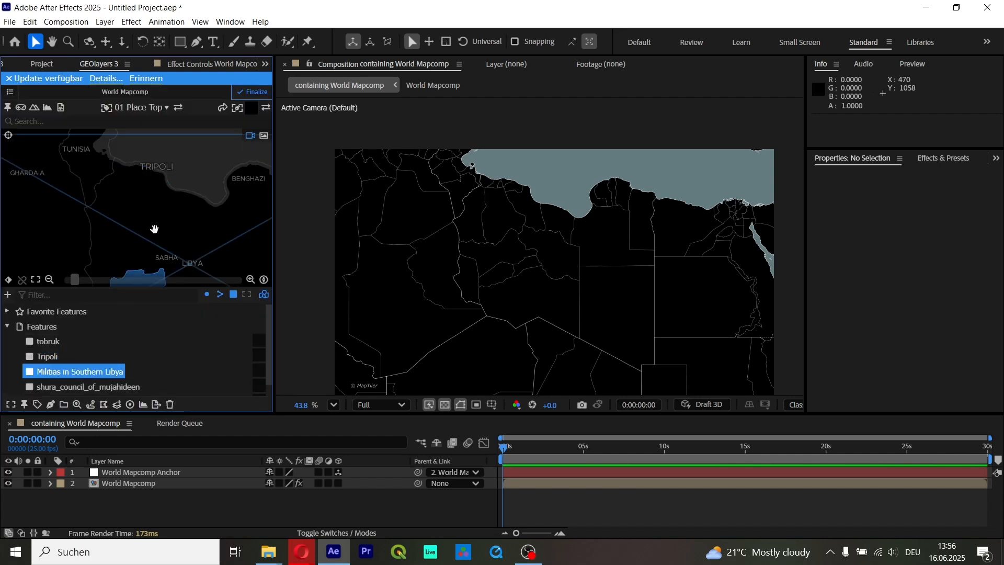
{"action": "scroll", "coordinate": [152, 227], "scroll_direction": "down", "scroll_amount": 2}
{"action": "scroll", "coordinate": [94, 366], "scroll_direction": "down", "scroll_amount": 1}
{"action": "left_click", "coordinate": [95, 377]}
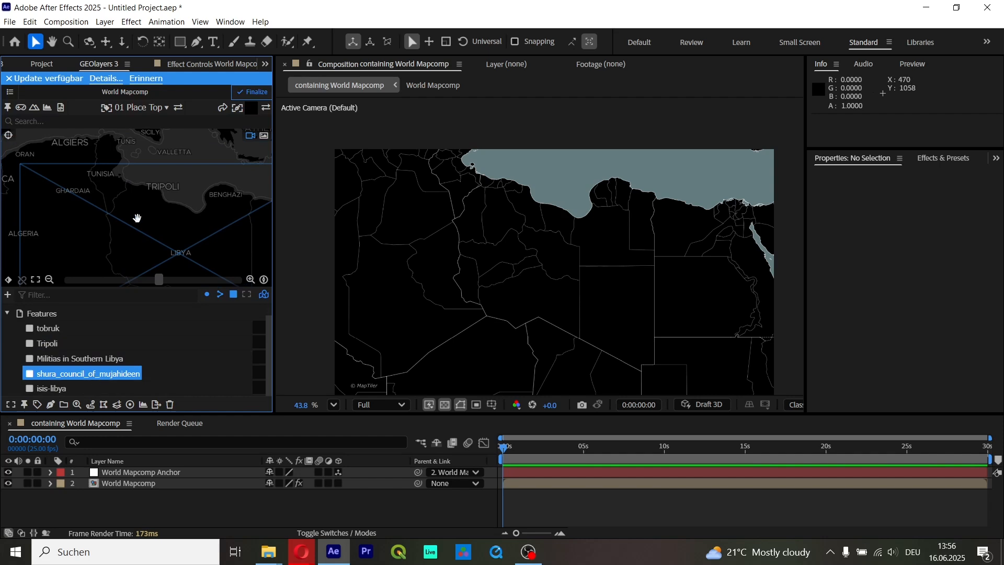
{"action": "scroll", "coordinate": [134, 217], "scroll_direction": "down", "scroll_amount": 3}
{"action": "double_click", "coordinate": [78, 374]}
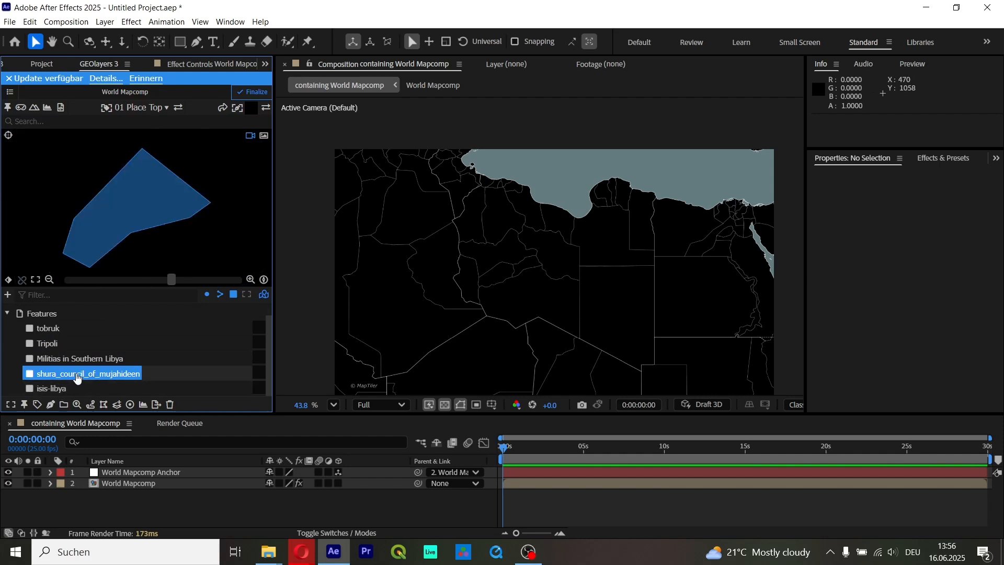
{"action": "scroll", "coordinate": [149, 172], "scroll_direction": "down", "scroll_amount": 4}
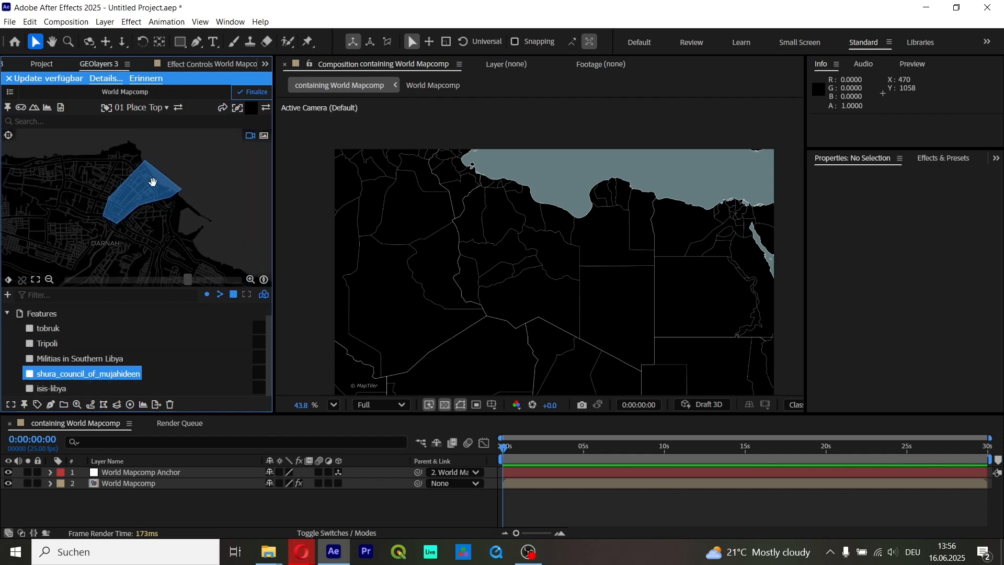
{"action": "scroll", "coordinate": [178, 184], "scroll_direction": "down", "scroll_amount": 4}
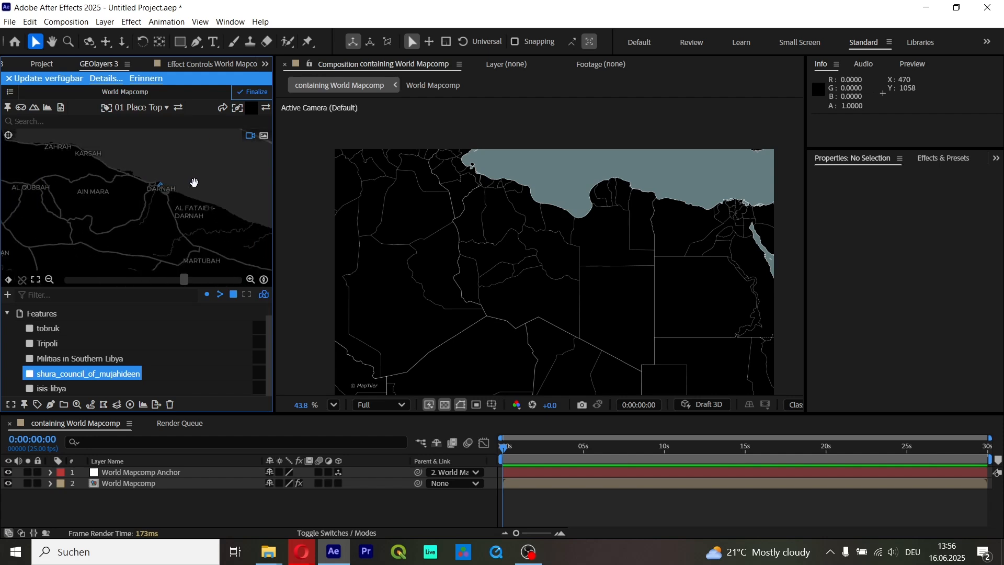
{"action": "scroll", "coordinate": [215, 183], "scroll_direction": "down", "scroll_amount": 5}
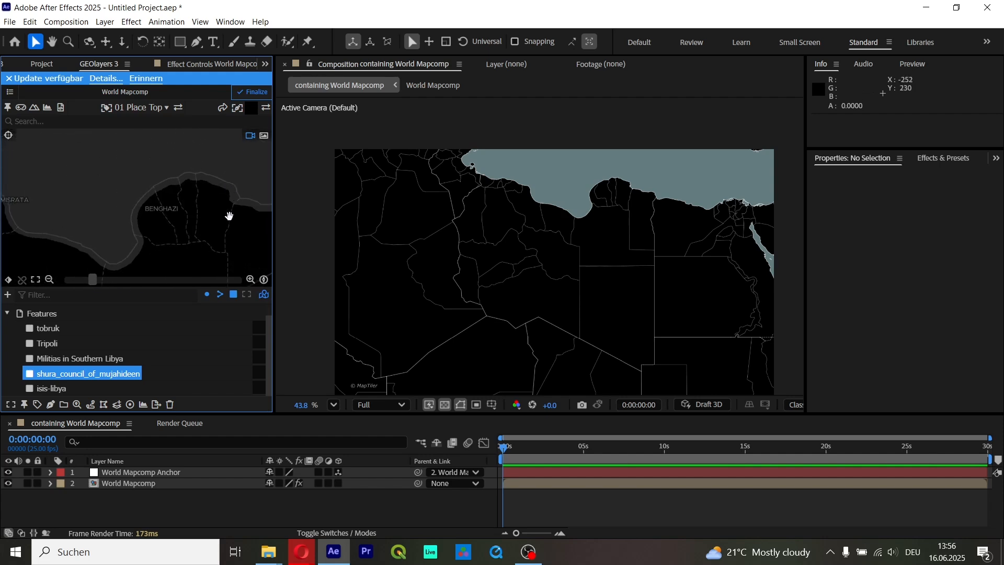
{"action": "scroll", "coordinate": [200, 186], "scroll_direction": "down", "scroll_amount": 4}
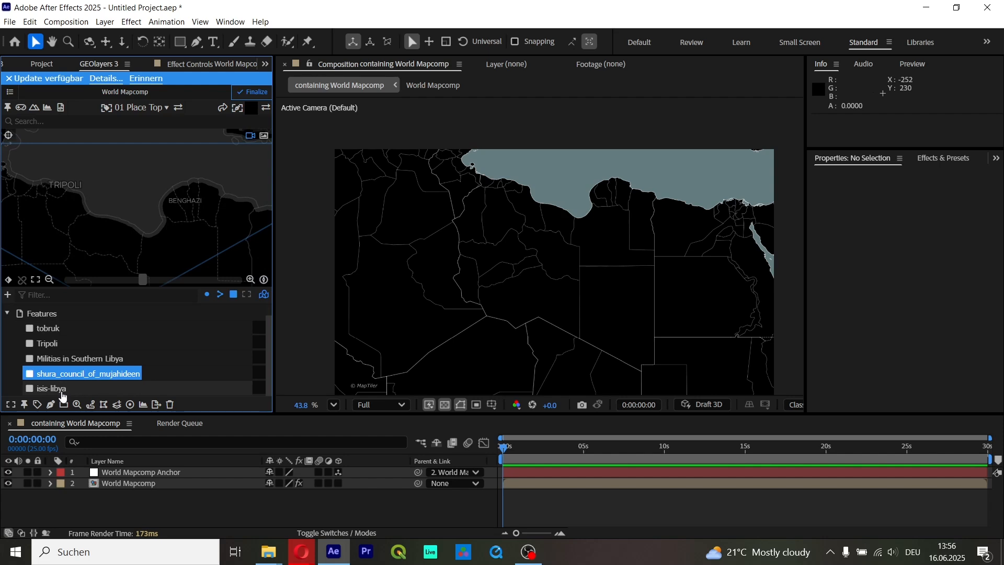
Step: Remove the shura_council_of_mujahideen and isis-libya features from the feature list
{"action": "left_click", "coordinate": [53, 388]}
{"action": "left_click", "coordinate": [50, 374]}
{"action": "left_click", "coordinate": [55, 388]}
{"action": "double_click", "coordinate": [58, 375]}
{"action": "scroll", "coordinate": [146, 217], "scroll_direction": "up", "scroll_amount": 3}
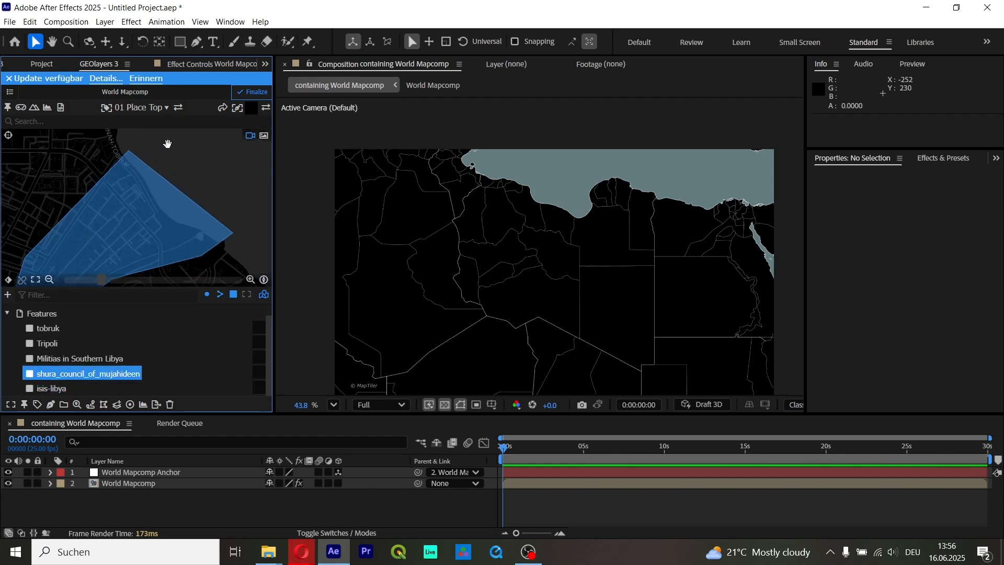
{"action": "left_click", "coordinate": [52, 388], "text": "shift"}
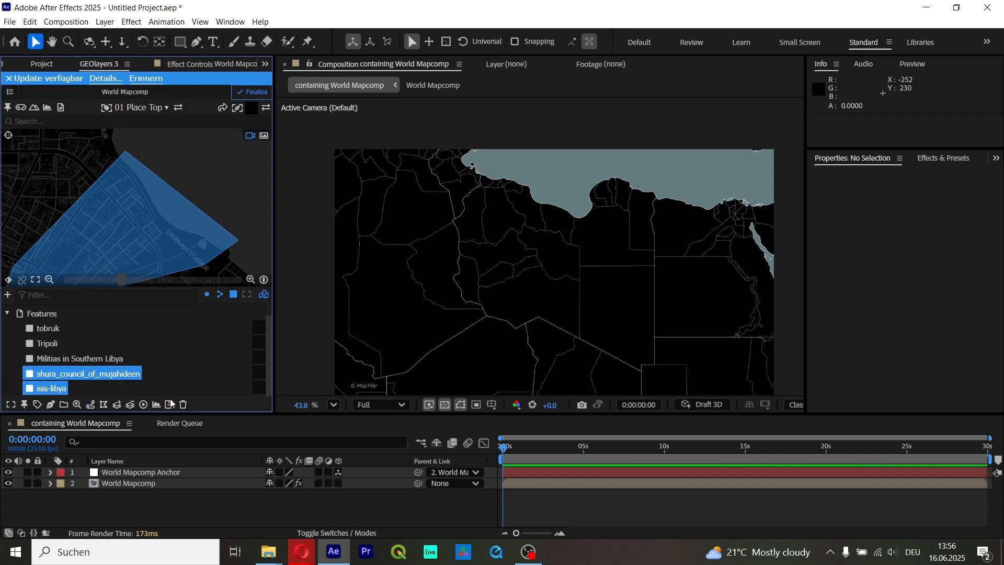
{"action": "left_click", "coordinate": [187, 404]}
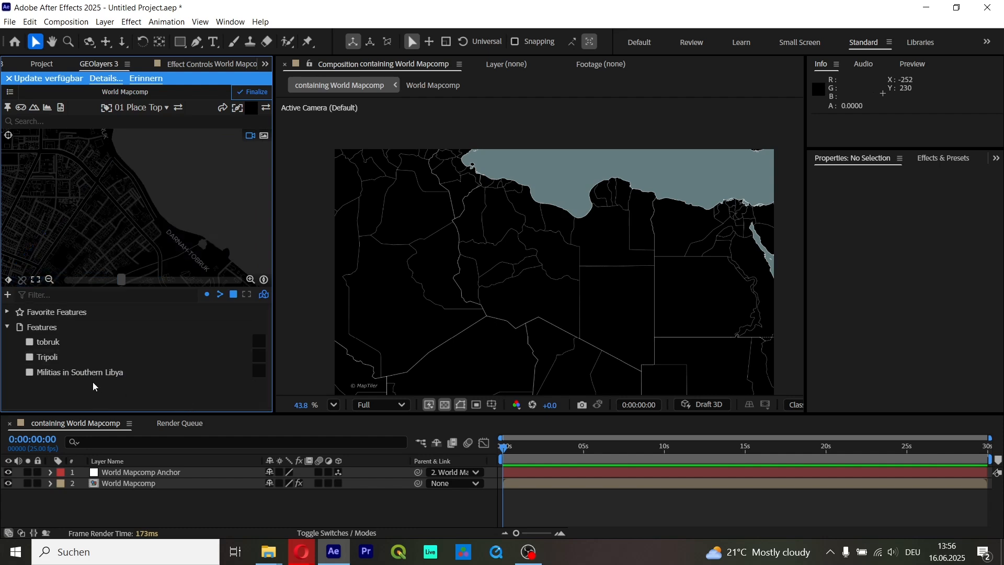
Step: Check the tobruk feature's area on the browser map, deselect it and open the shape layer styles
{"action": "left_click", "coordinate": [49, 342]}
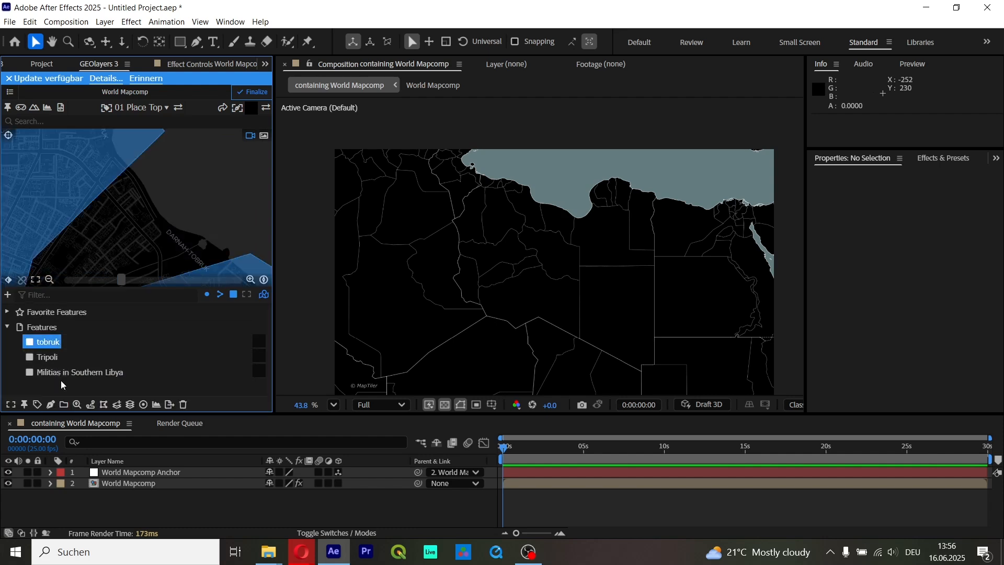
{"action": "left_click", "coordinate": [61, 385]}
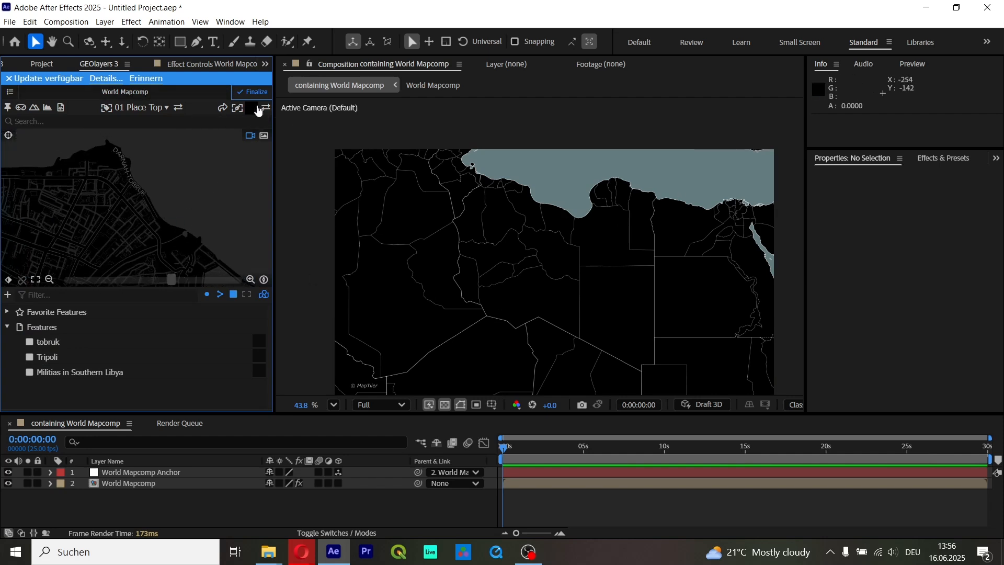
{"action": "left_click", "coordinate": [258, 110]}
{"action": "left_click", "coordinate": [124, 259]}
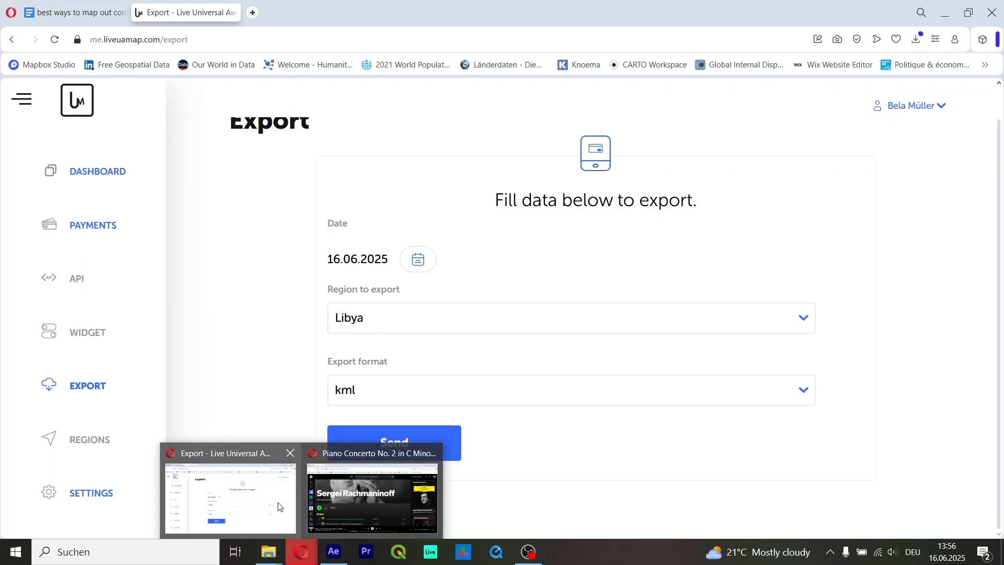
Step: Switch to the web browser and search the web for "map bbc" in a new tab
{"action": "left_click", "coordinate": [278, 506]}
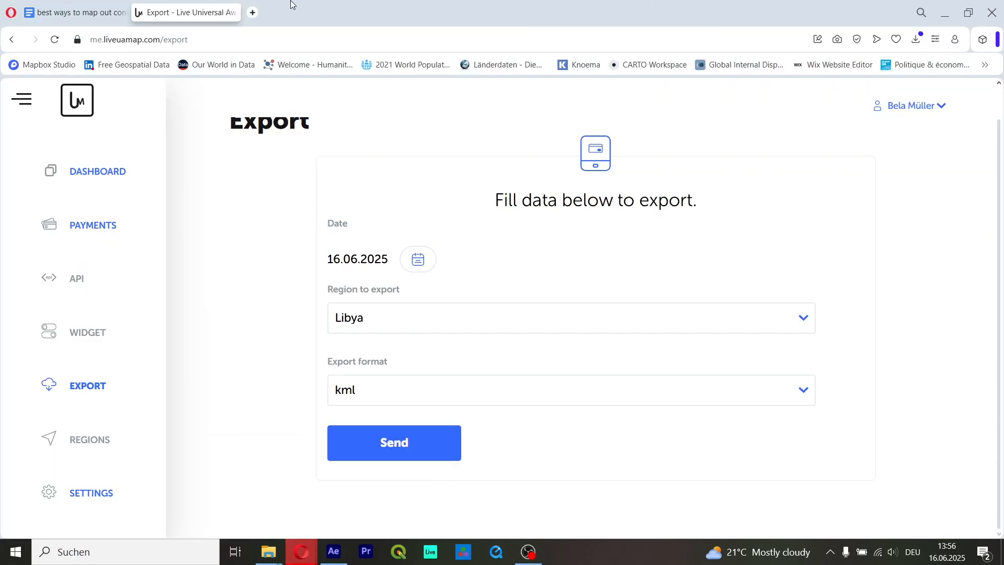
{"action": "left_click", "coordinate": [253, 13]}
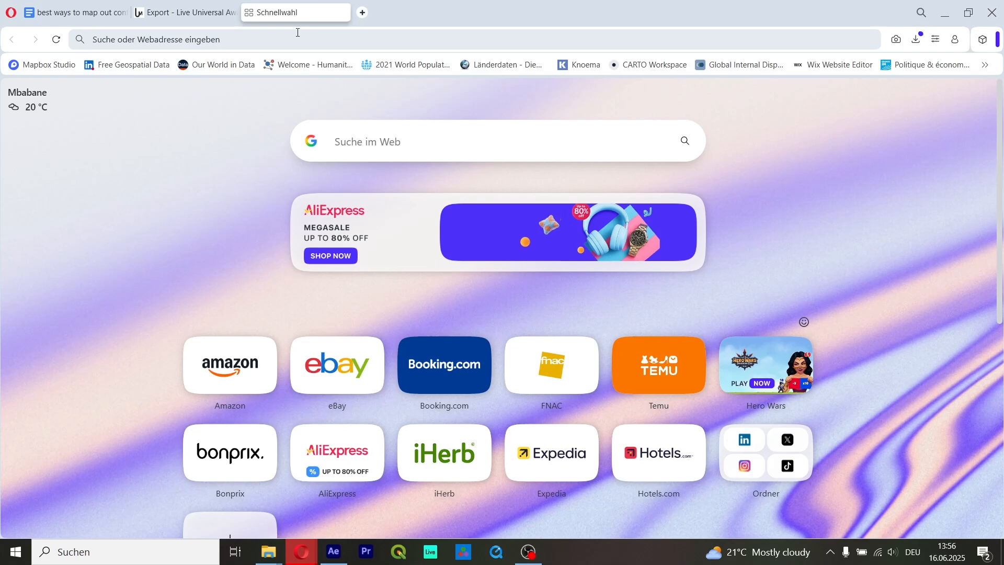
{"action": "type", "text": "map "}
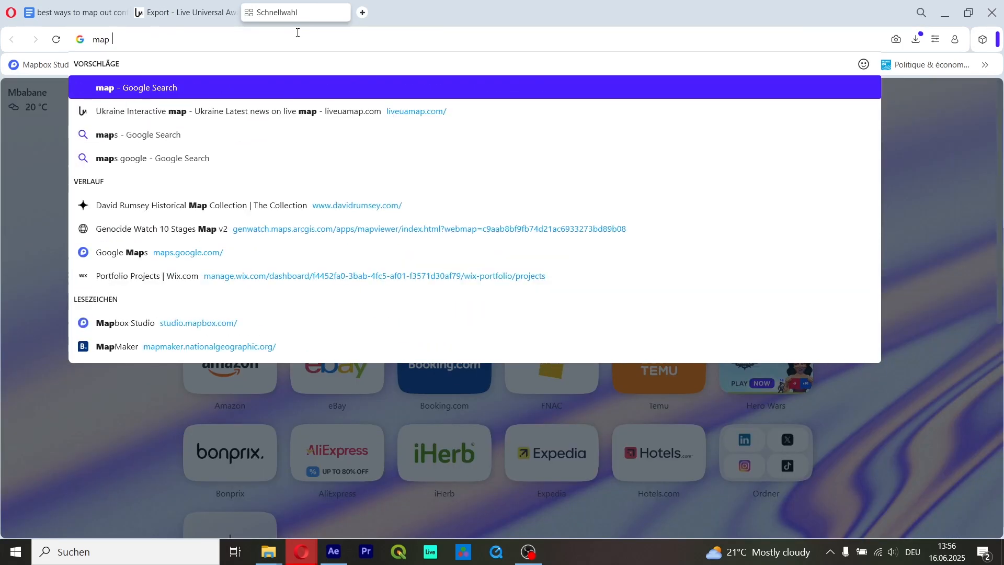
{"action": "type", "text": "bbc"}
{"action": "key", "text": "Return"}
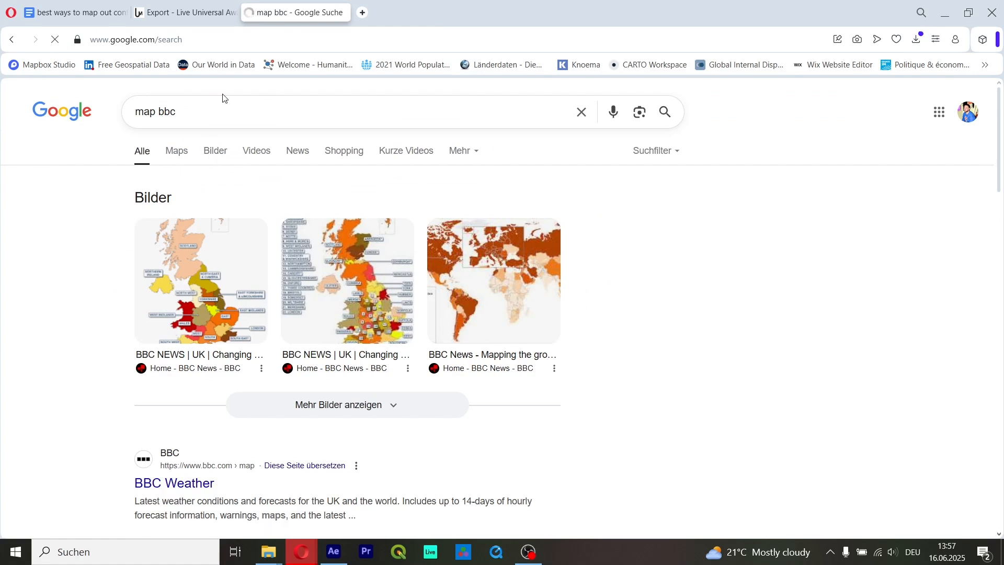
Step: Try to refine the web search towards BBC conflict maps using the suggestion "bbc karte", and return to the Liveuamap export page
{"action": "left_click", "coordinate": [224, 107]}
{"action": "type", "text": "co"}
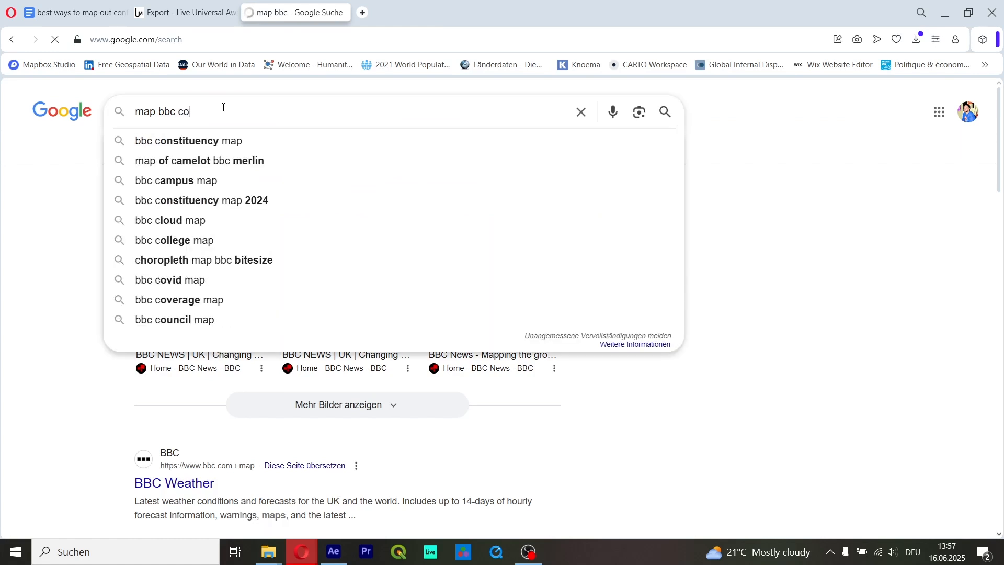
{"action": "type", "text": "nflic"}
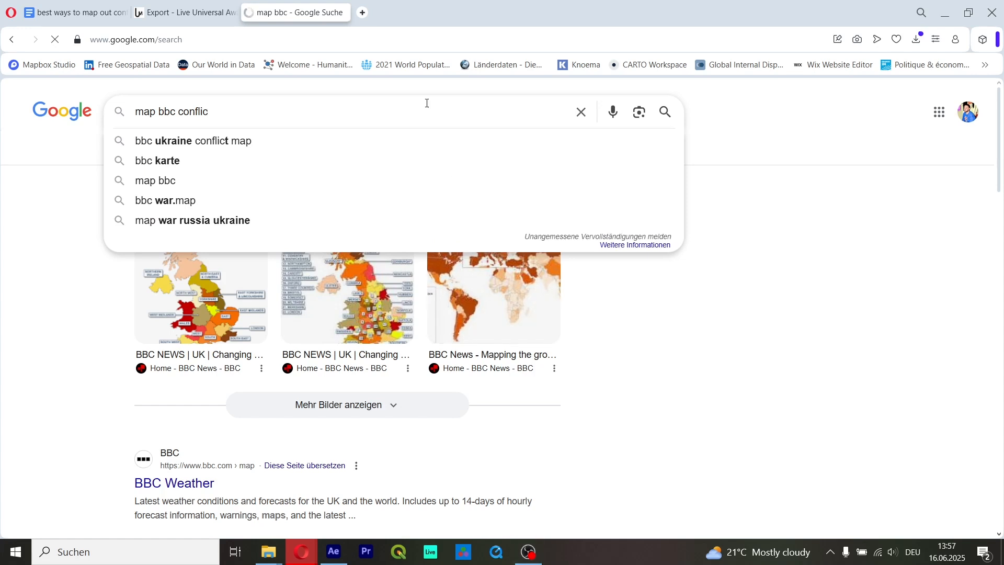
{"action": "left_click", "coordinate": [214, 161]}
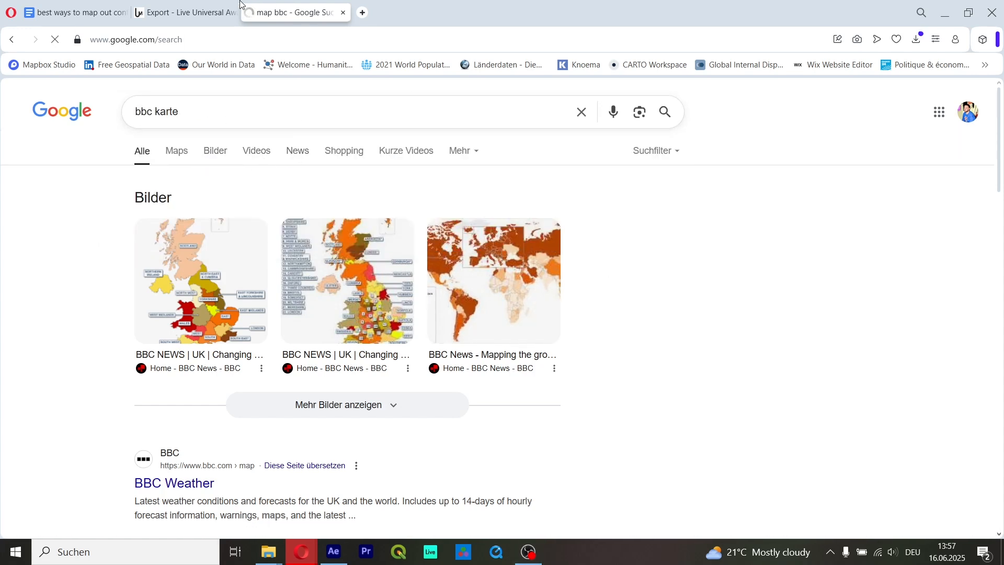
{"action": "left_click", "coordinate": [219, 6]}
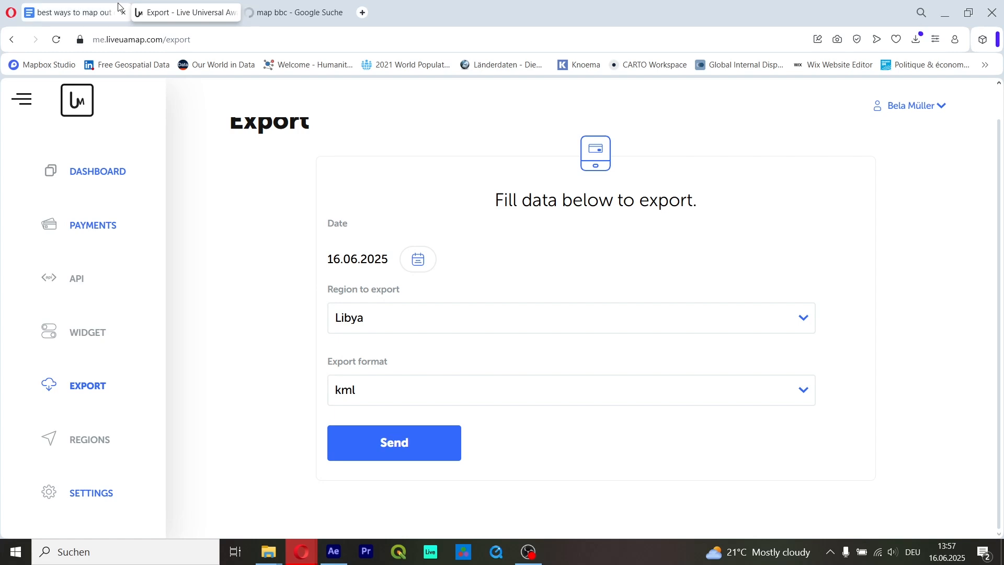
Step: Switch back to After Effects, open the World Mapcomp composition and reveal its hidden shy layers in an enlarged timeline
{"action": "left_click", "coordinate": [333, 552]}
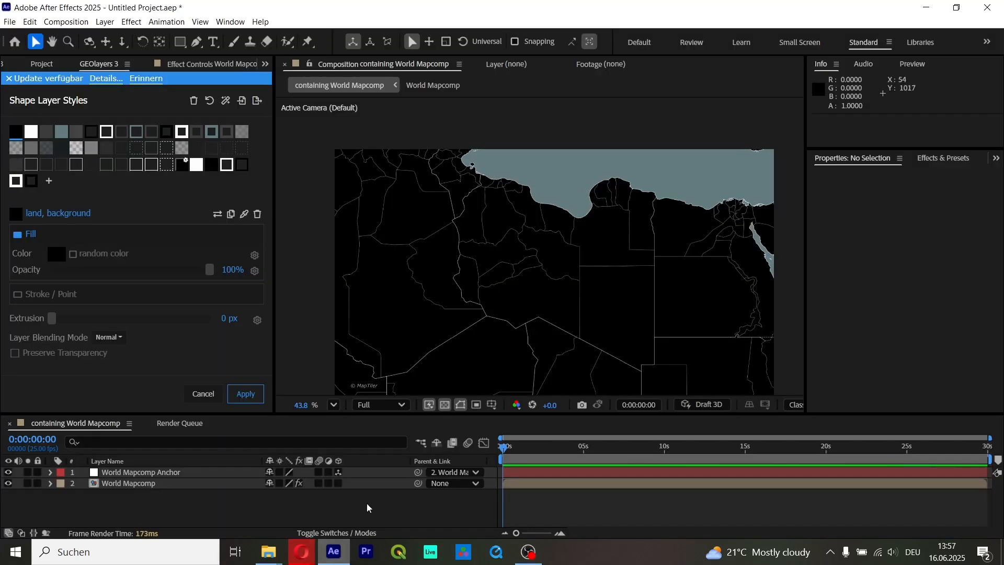
{"action": "scroll", "coordinate": [358, 314], "scroll_direction": "up", "scroll_amount": 8}
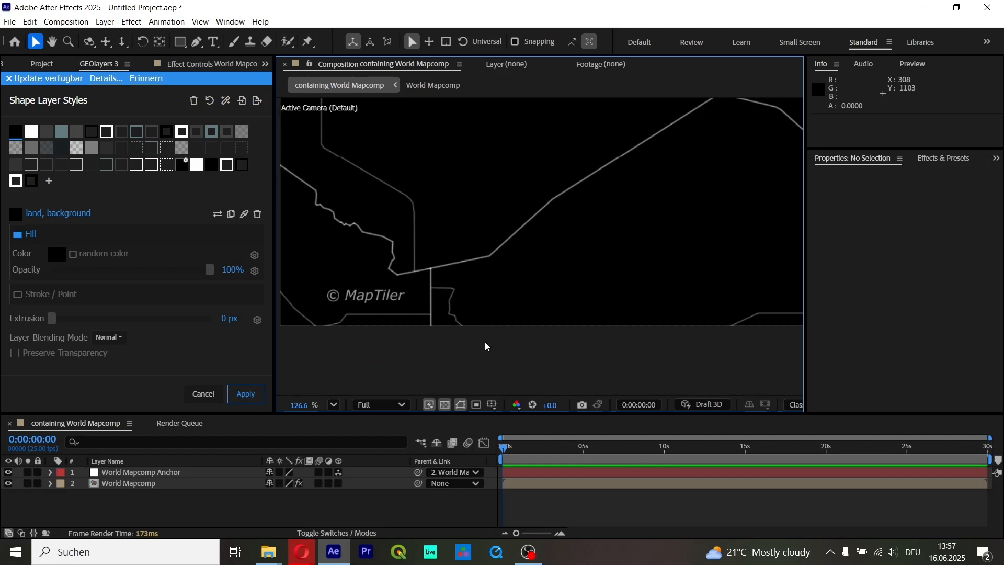
{"action": "scroll", "coordinate": [467, 342], "scroll_direction": "down", "scroll_amount": 6}
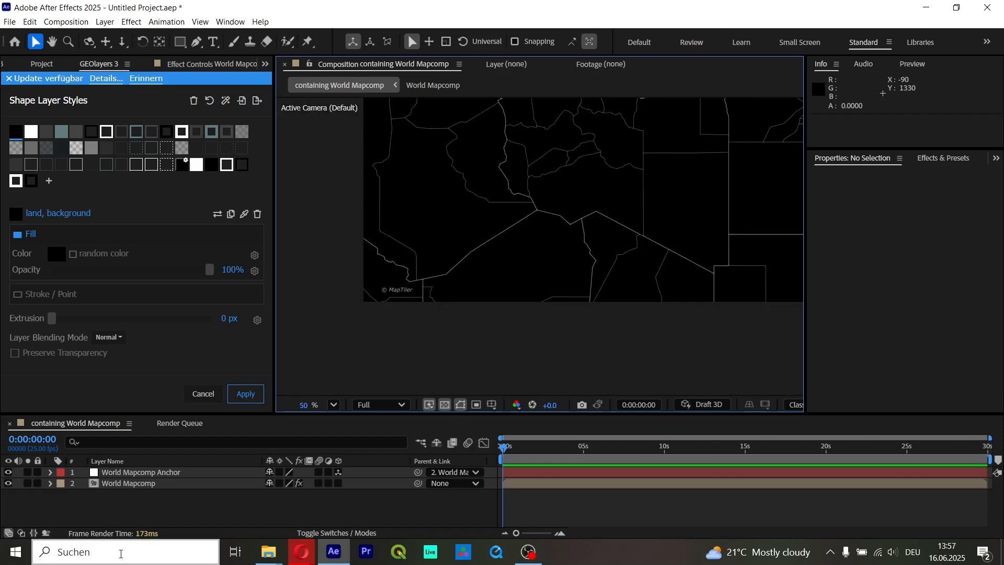
{"action": "double_click", "coordinate": [153, 476]}
{"action": "double_click", "coordinate": [145, 484]}
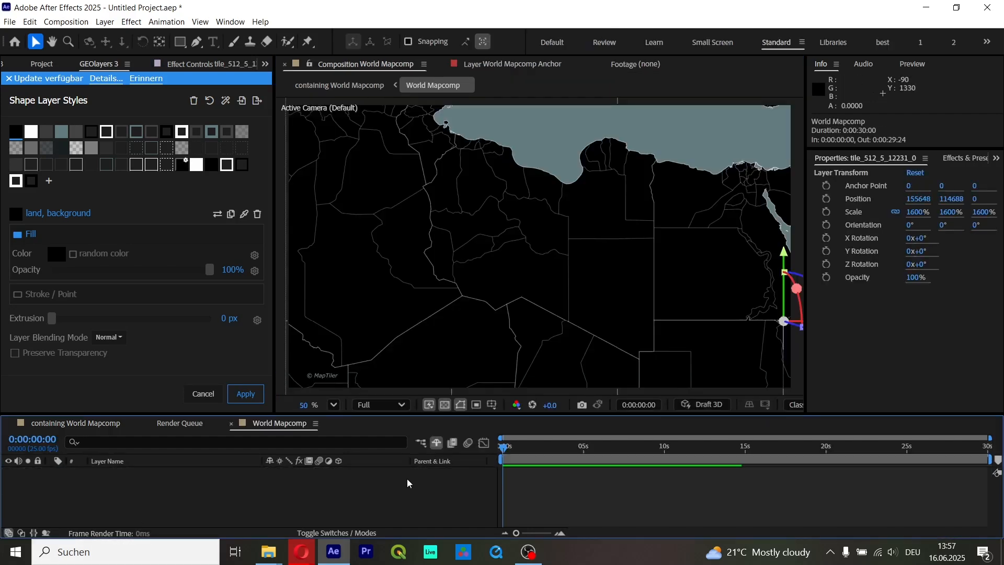
{"action": "left_click", "coordinate": [438, 442]}
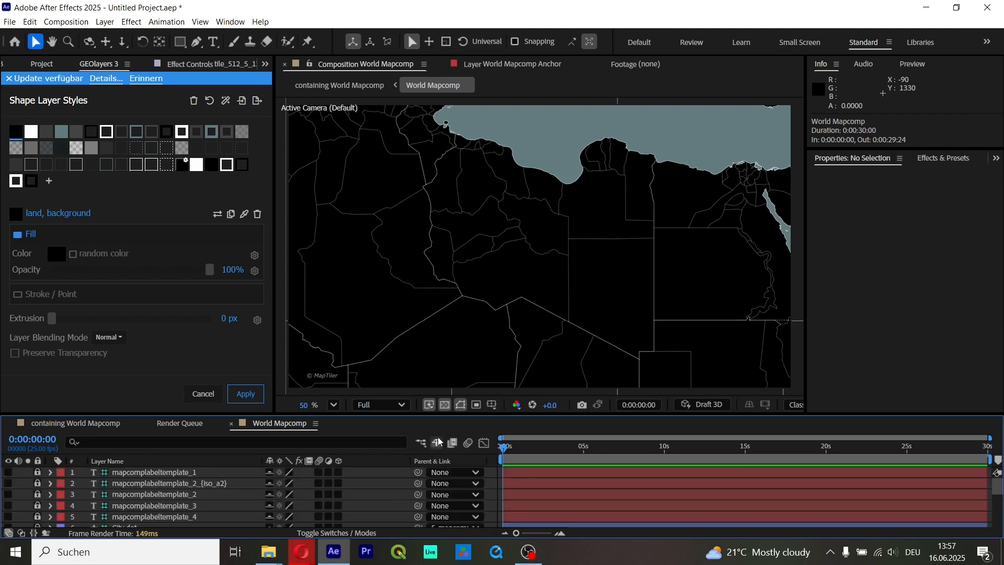
{"action": "left_click_drag", "start_coordinate": [437, 413], "coordinate": [437, 248]}
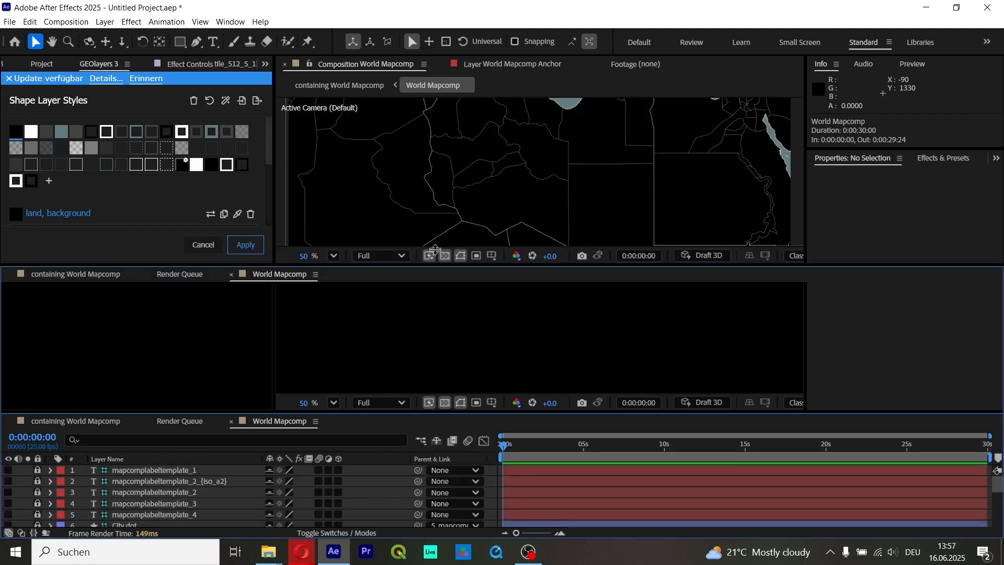
Step: Unlock and move the providerattributiontemplate layer from World Mapcomp to the top of containing World Mapcomp, and cancel the shape layer styles
{"action": "scroll", "coordinate": [172, 462], "scroll_direction": "down", "scroll_amount": 2}
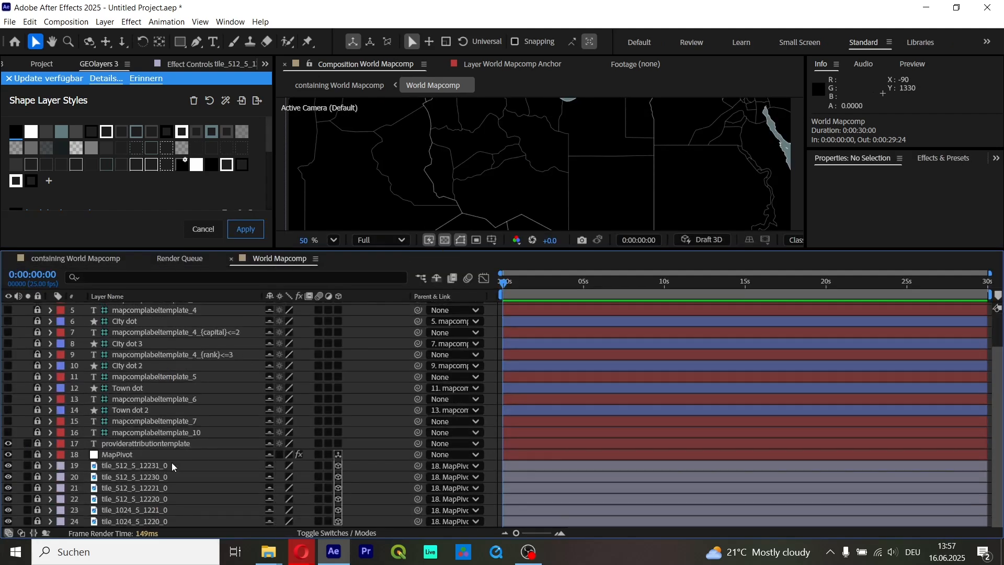
{"action": "left_click", "coordinate": [125, 444]}
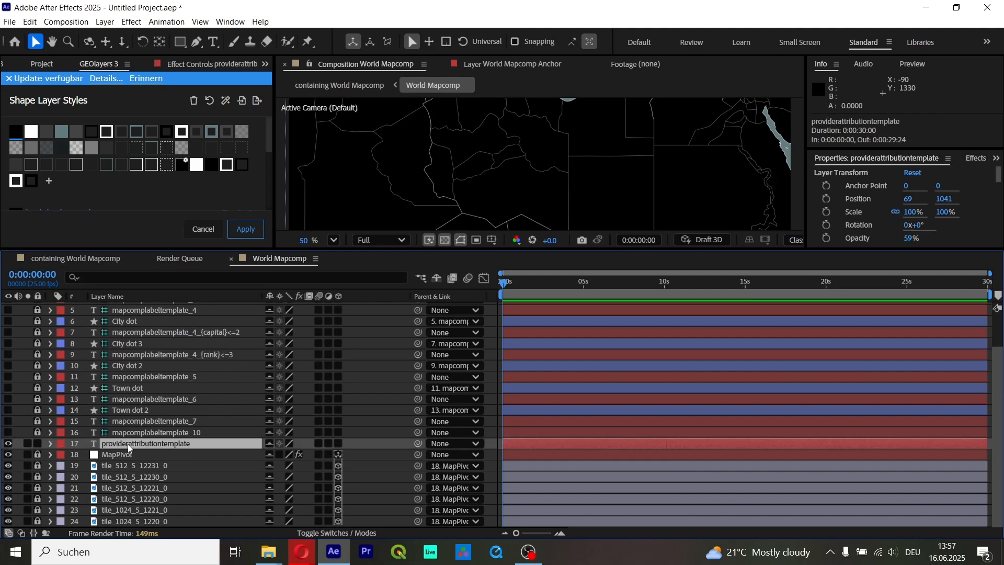
{"action": "left_click", "coordinate": [129, 432]}
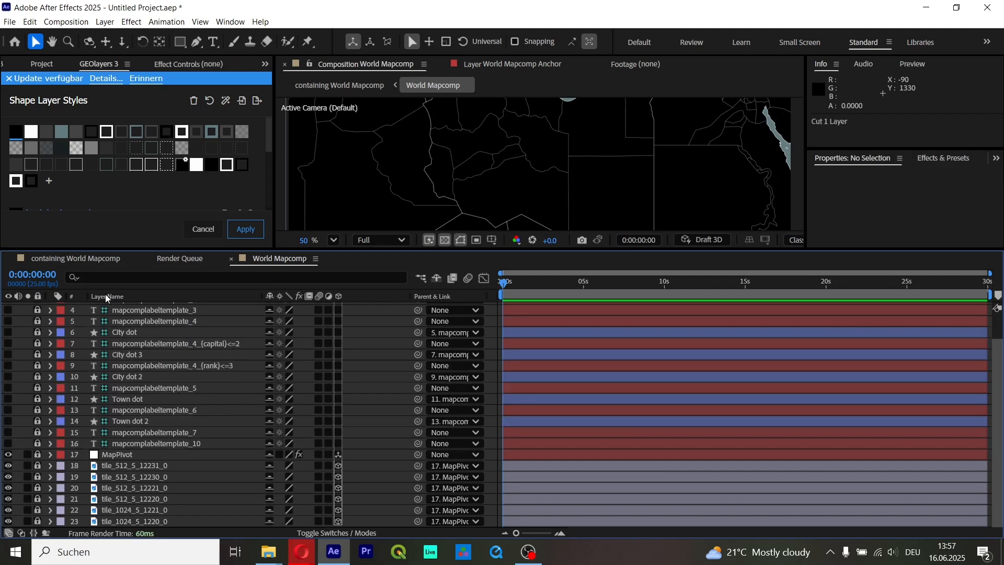
{"action": "left_click", "coordinate": [70, 256]}
{"action": "key", "text": "ctrl+v"}
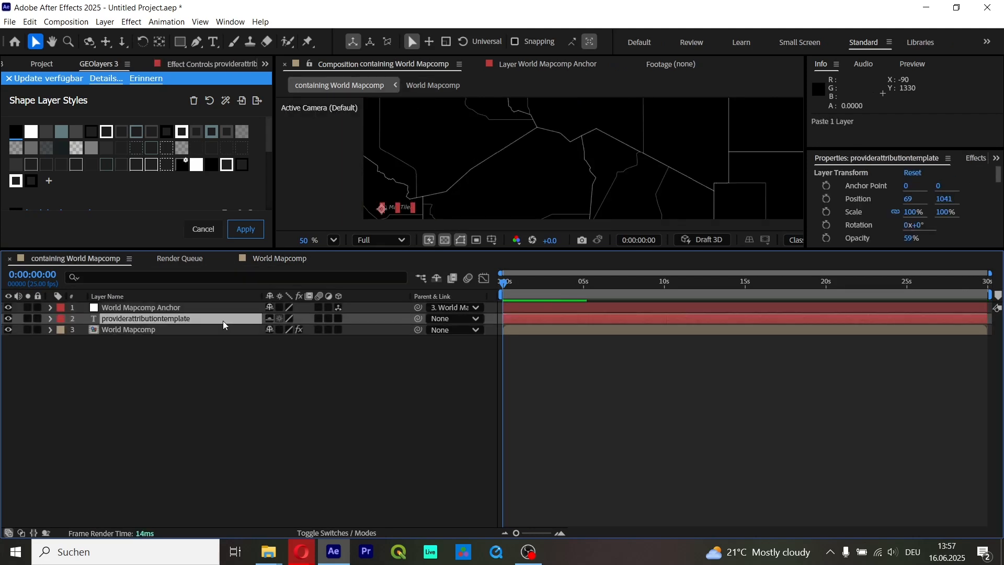
{"action": "left_click_drag", "start_coordinate": [186, 316], "coordinate": [185, 304]}
{"action": "left_click", "coordinate": [203, 228]}
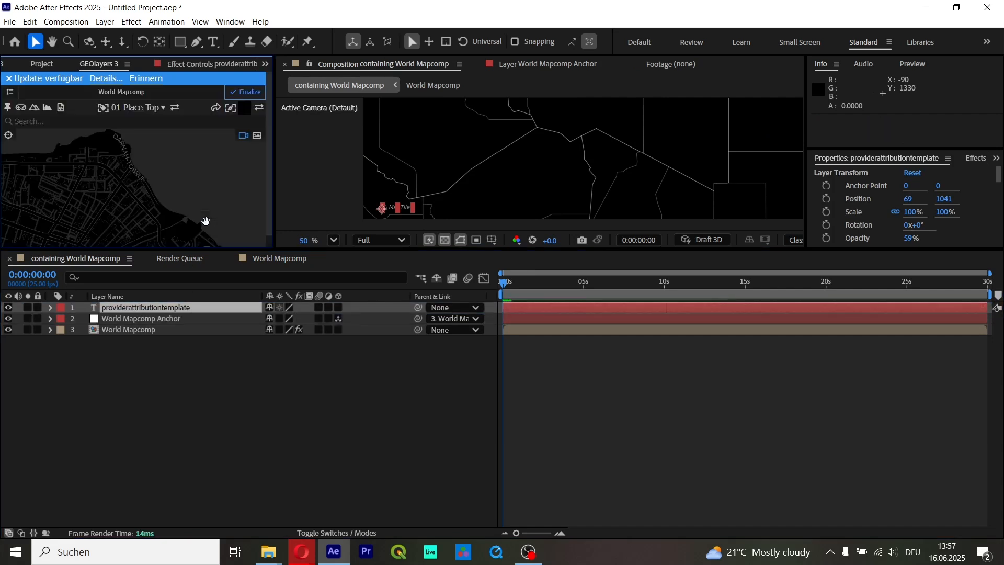
Step: Set the attribution of World Mapcomp to none in its mapcomp settings and apply the change
{"action": "left_click", "coordinate": [9, 93]}
{"action": "left_click", "coordinate": [48, 130]}
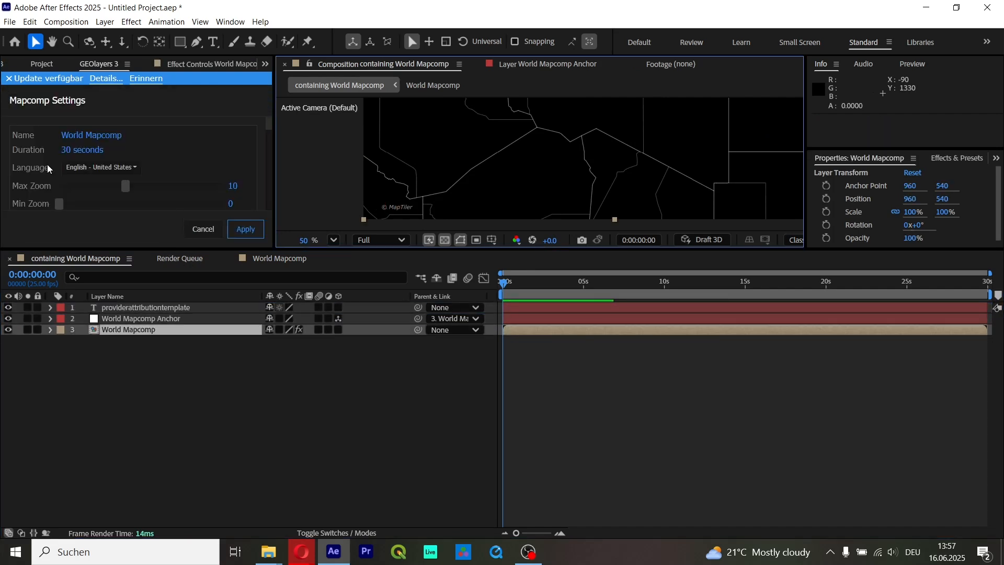
{"action": "scroll", "coordinate": [42, 179], "scroll_direction": "down", "scroll_amount": 2}
{"action": "left_click", "coordinate": [93, 158]}
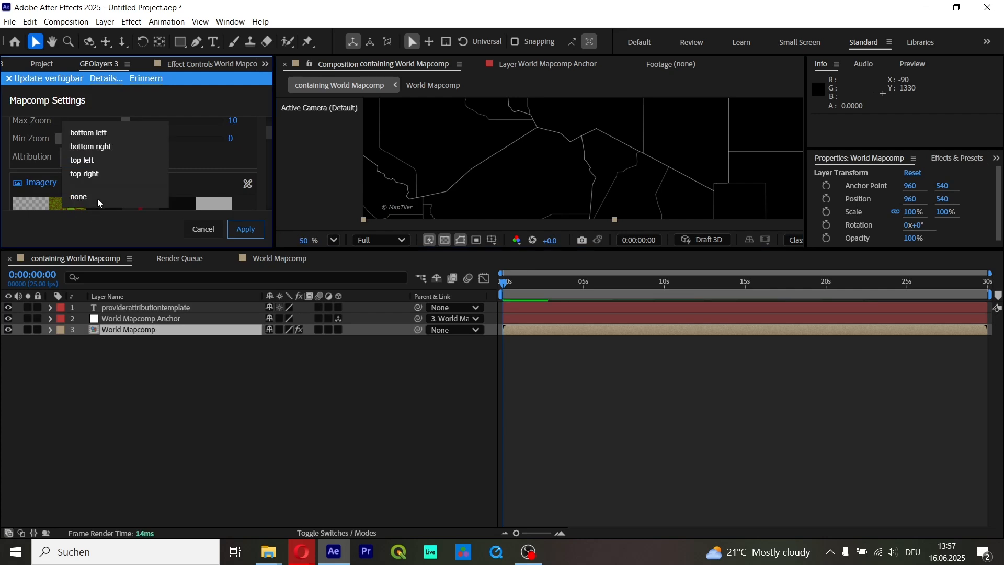
{"action": "left_click", "coordinate": [100, 198]}
{"action": "left_click", "coordinate": [245, 229]}
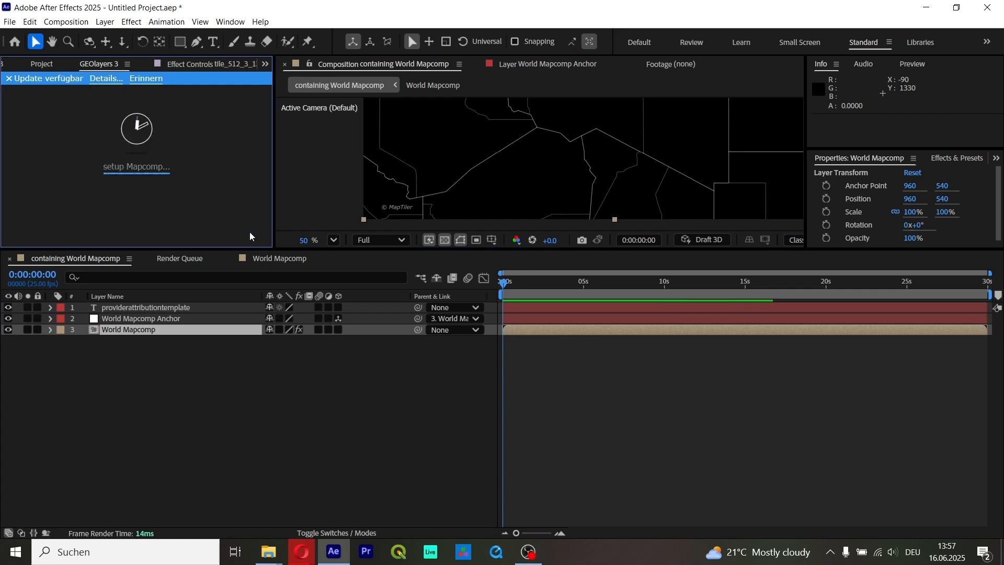
Step: Extend the MapTiler attribution text in the containing composition to read "© MapTiler / data: liveuamap (16.06.25)"
{"action": "left_click_drag", "start_coordinate": [414, 214], "coordinate": [403, 241]}
{"action": "scroll", "coordinate": [403, 197], "scroll_direction": "down", "scroll_amount": 4}
{"action": "scroll", "coordinate": [452, 189], "scroll_direction": "down", "scroll_amount": 2}
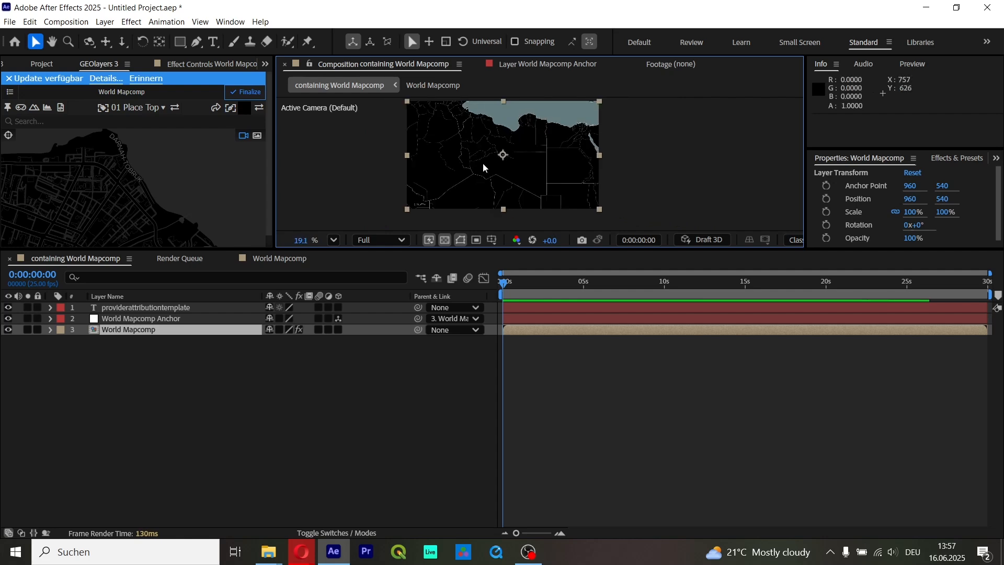
{"action": "scroll", "coordinate": [409, 184], "scroll_direction": "up", "scroll_amount": 5}
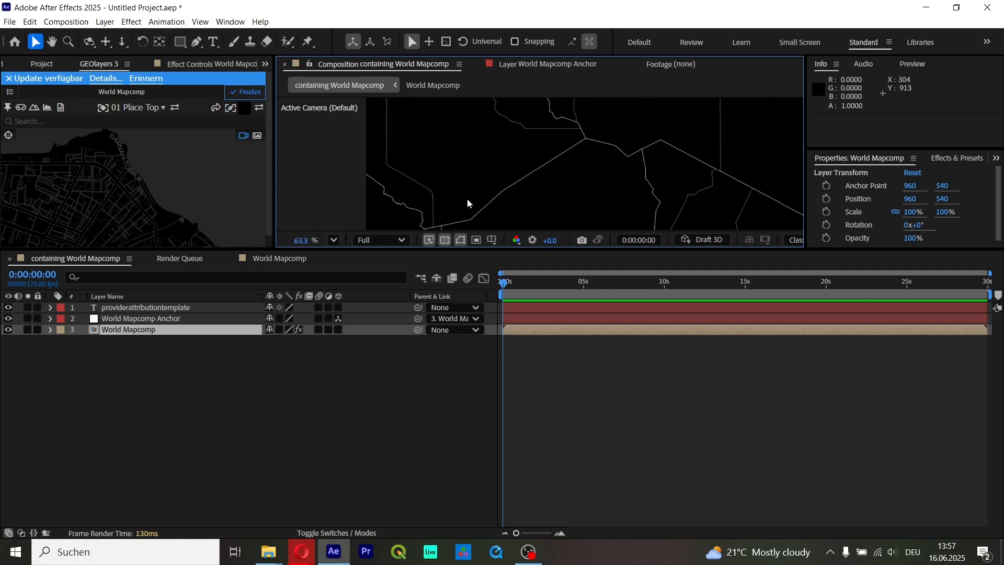
{"action": "left_click", "coordinate": [177, 307]}
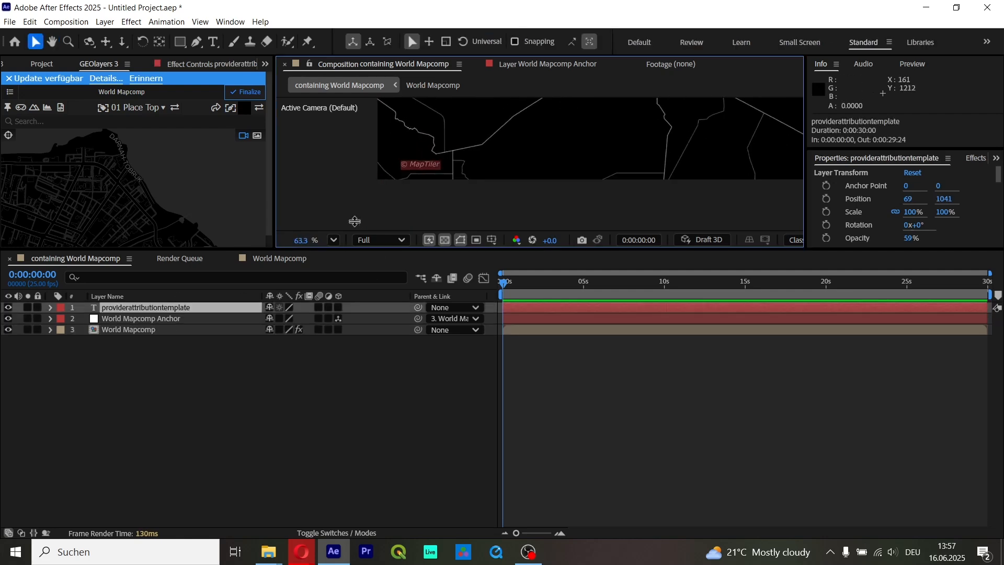
{"action": "key", "text": "ctrl+t"}
{"action": "scroll", "coordinate": [434, 183], "scroll_direction": "up", "scroll_amount": 3}
{"action": "left_click", "coordinate": [453, 153]}
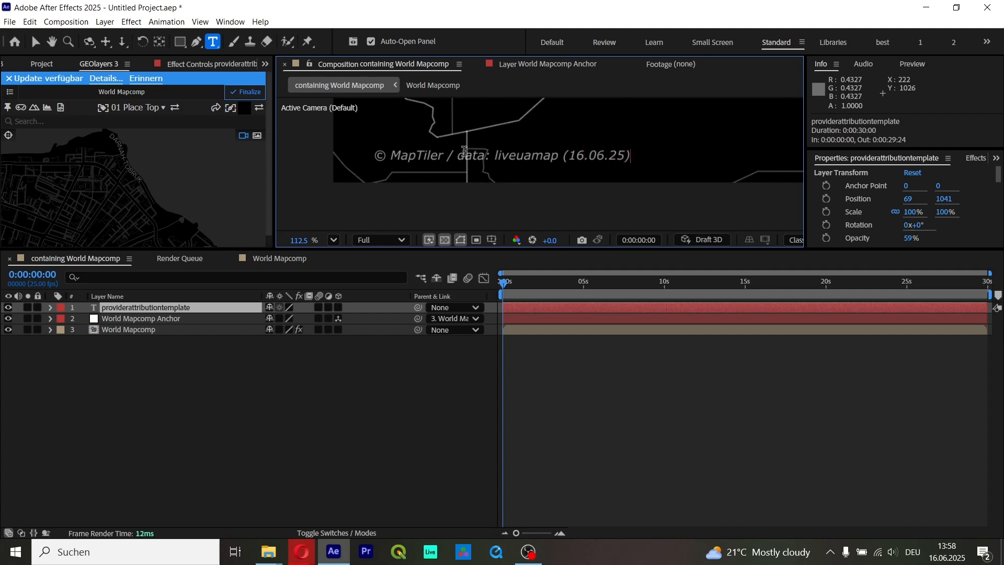
{"action": "left_click", "coordinate": [646, 415]}
{"action": "scroll", "coordinate": [507, 168], "scroll_direction": "down", "scroll_amount": 5}
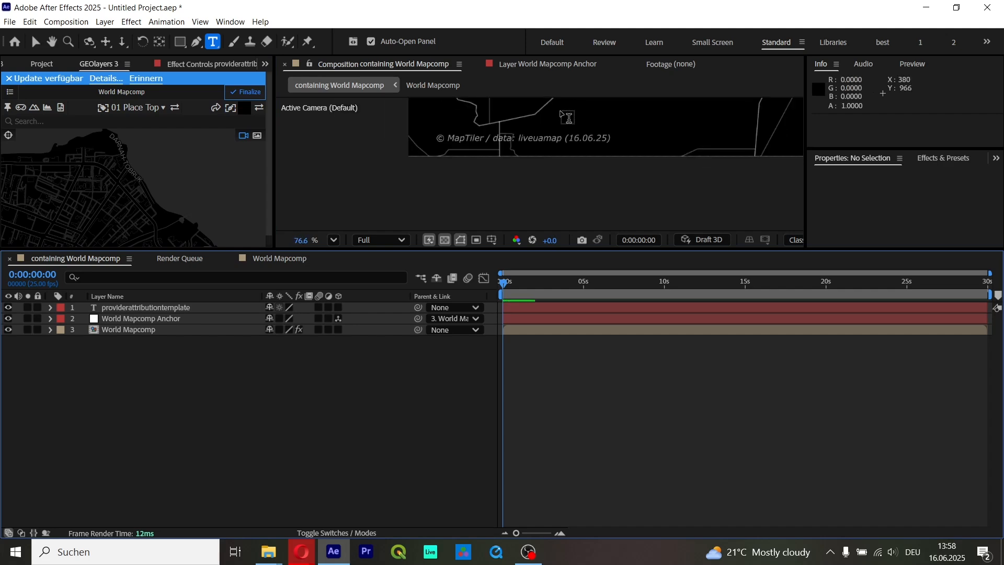
{"action": "scroll", "coordinate": [507, 168], "scroll_direction": "down", "scroll_amount": 3}
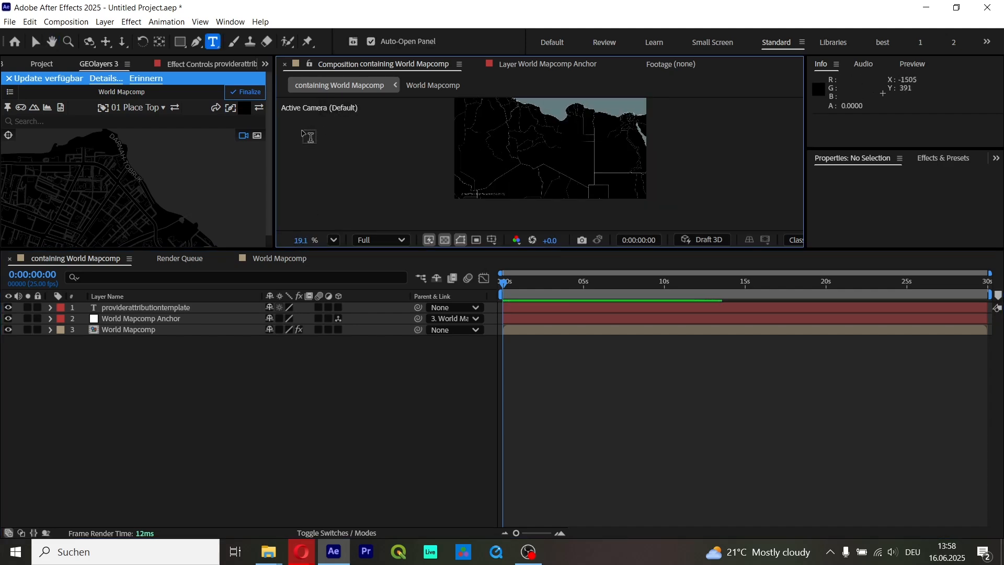
Step: Activate the Selection tool, enlarge the map viewer above the timeline and select the tobruk feature
{"action": "left_click", "coordinate": [34, 42]}
{"action": "left_click_drag", "start_coordinate": [612, 148], "coordinate": [586, 169]}
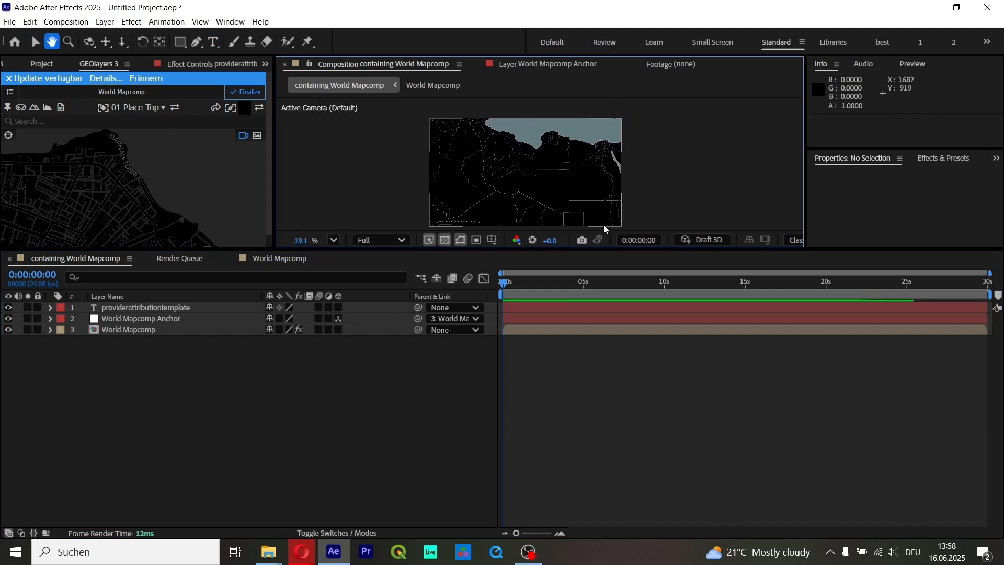
{"action": "left_click_drag", "start_coordinate": [588, 249], "coordinate": [554, 371]}
{"action": "scroll", "coordinate": [545, 255], "scroll_direction": "up", "scroll_amount": 4}
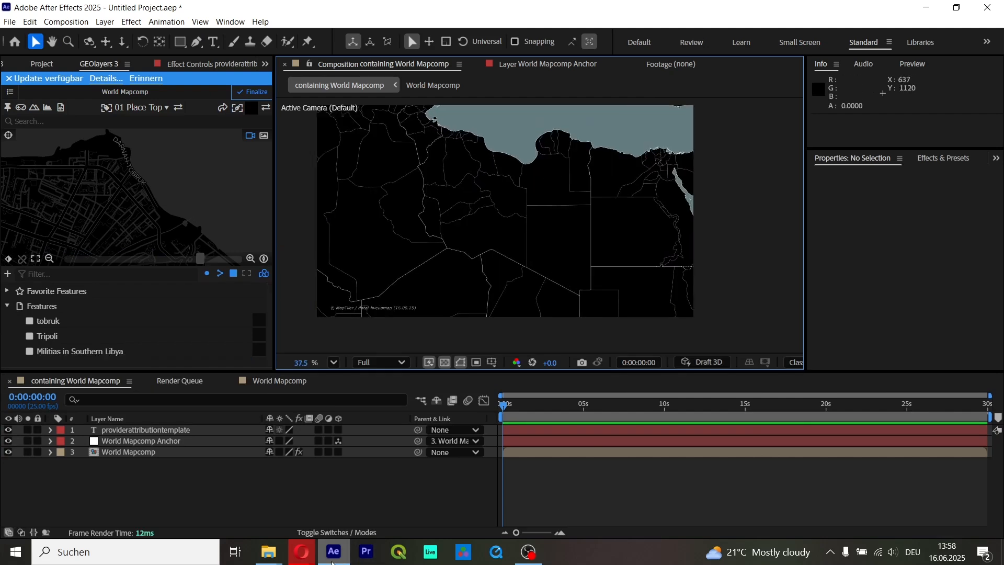
{"action": "left_click", "coordinate": [58, 323]}
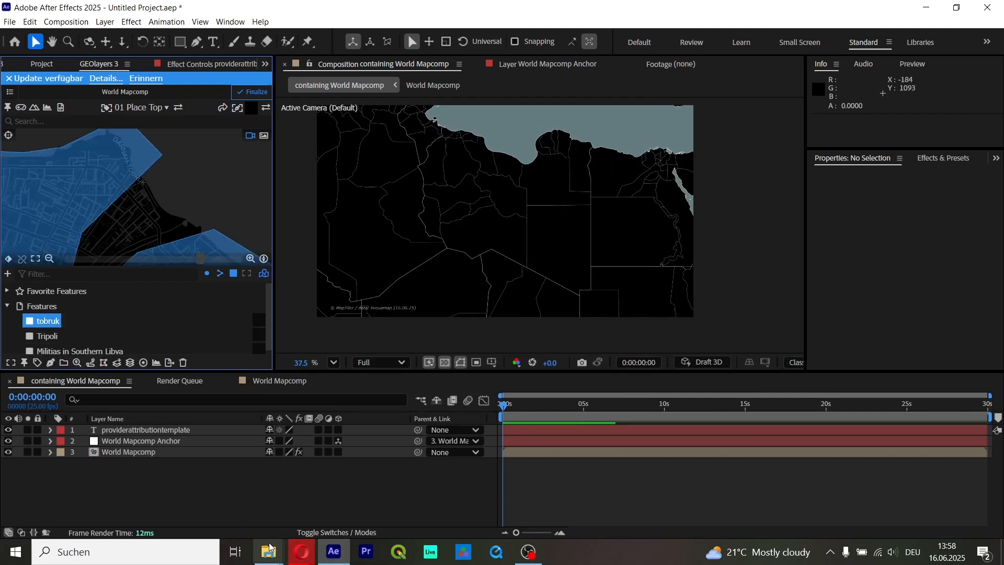
Step: Switch to the web browser and look through the "map bbc" image results for a suitable map
{"action": "mouse_move", "coordinate": [302, 552]}
{"action": "left_click", "coordinate": [276, 518]}
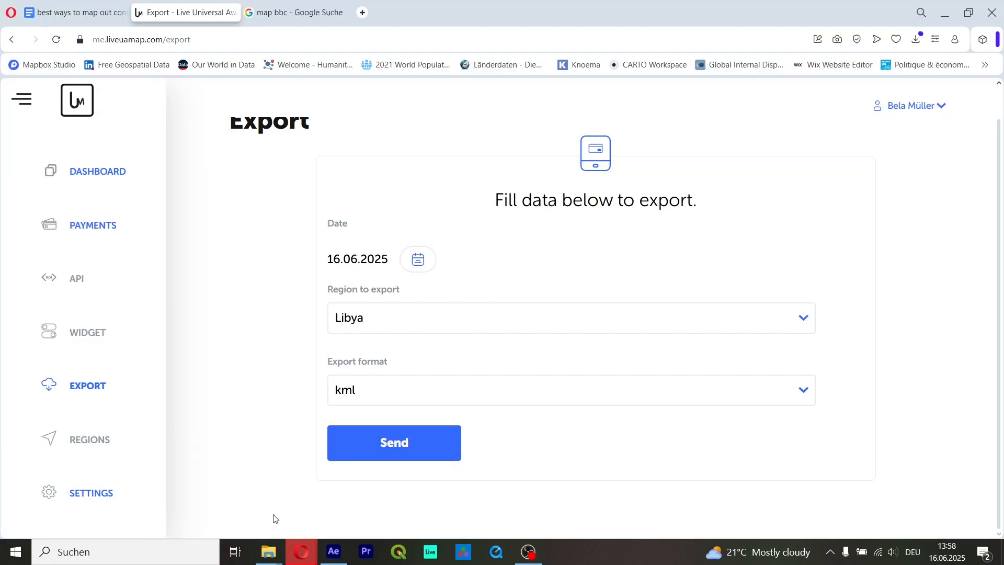
{"action": "left_click", "coordinate": [296, 12]}
{"action": "scroll", "coordinate": [782, 236], "scroll_direction": "down", "scroll_amount": 4}
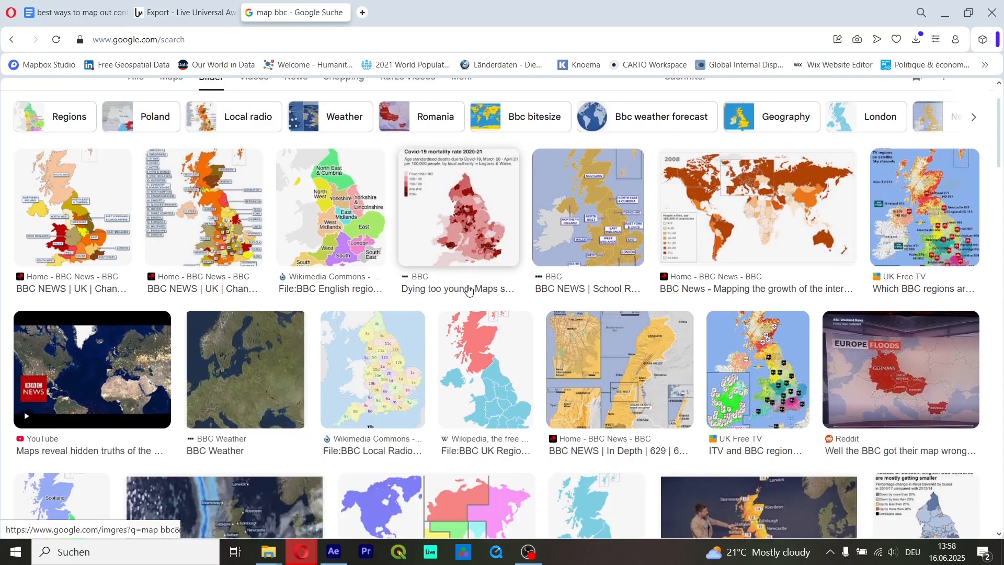
{"action": "right_click", "coordinate": [779, 136]}
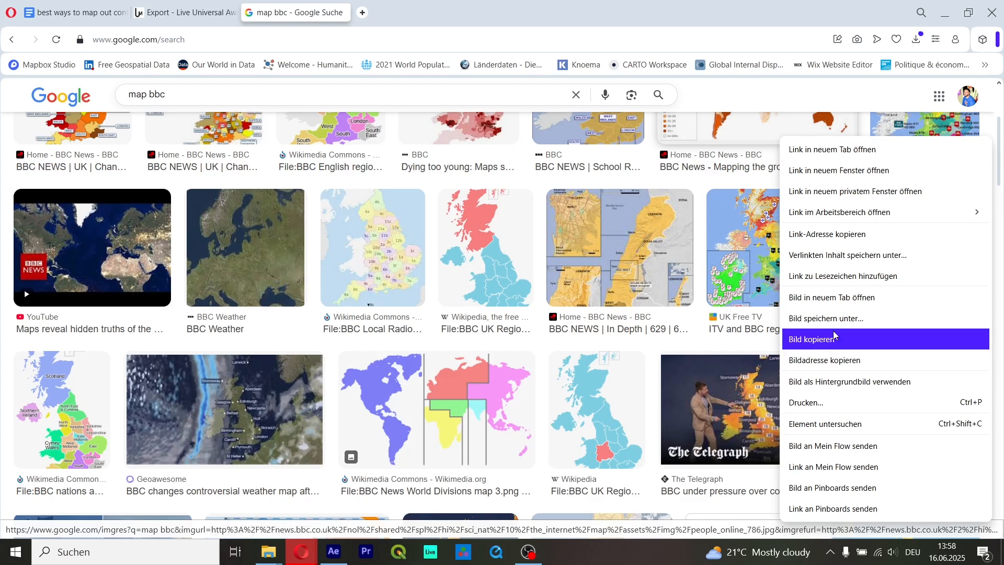
{"action": "left_click", "coordinate": [825, 319]}
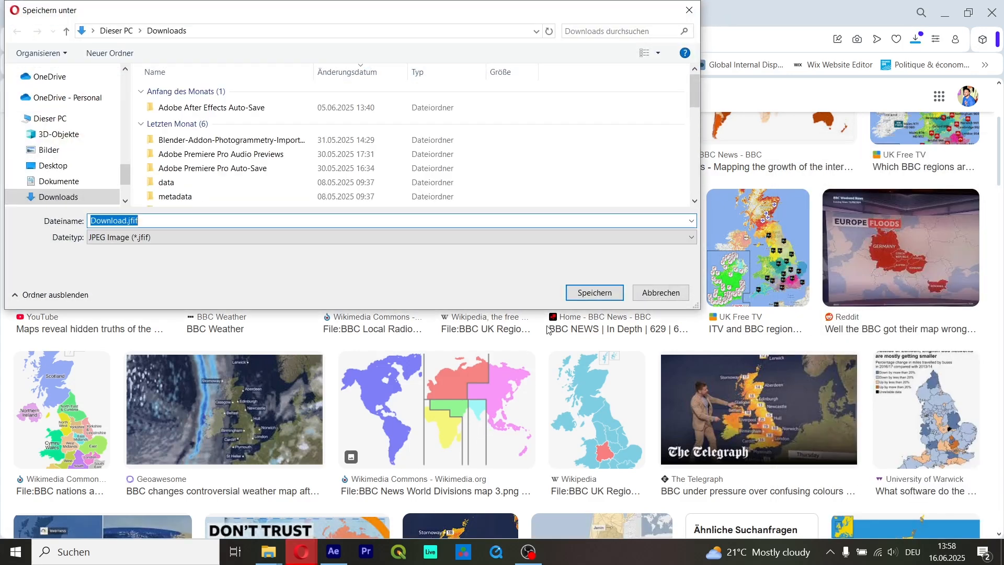
{"action": "left_click", "coordinate": [592, 296]}
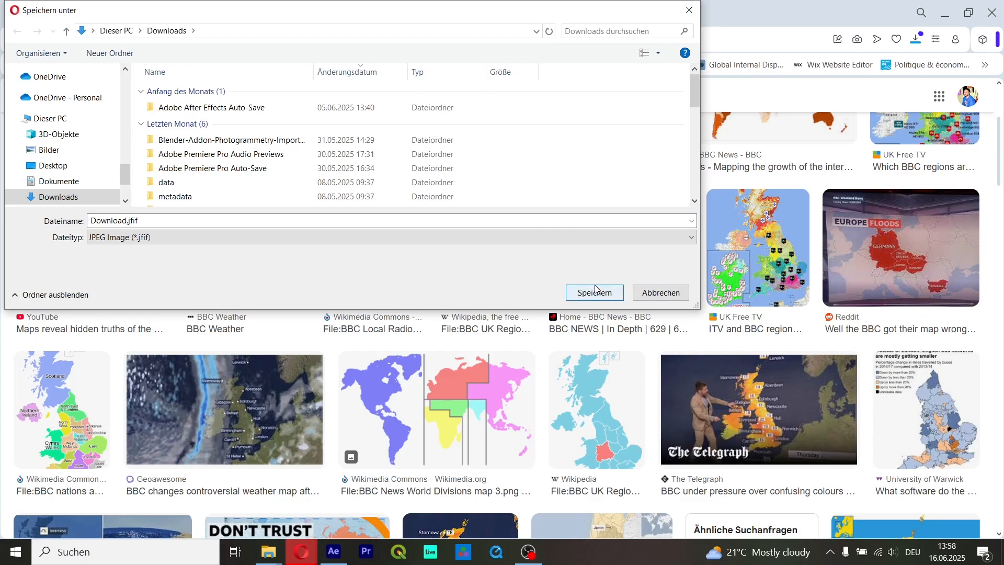
{"action": "left_click", "coordinate": [676, 297]}
Step: Open the BBC News page of the 2008 world map, save its image people_online_786.jpg to Downloads and leave the browser
{"action": "scroll", "coordinate": [732, 271], "scroll_direction": "up", "scroll_amount": 4}
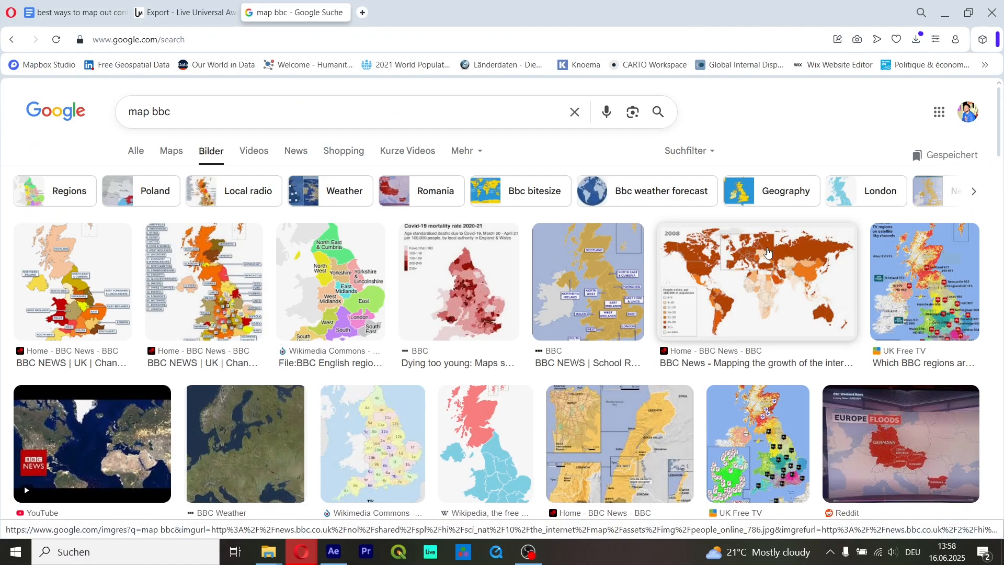
{"action": "left_click", "coordinate": [775, 287]}
{"action": "left_click", "coordinate": [722, 324]}
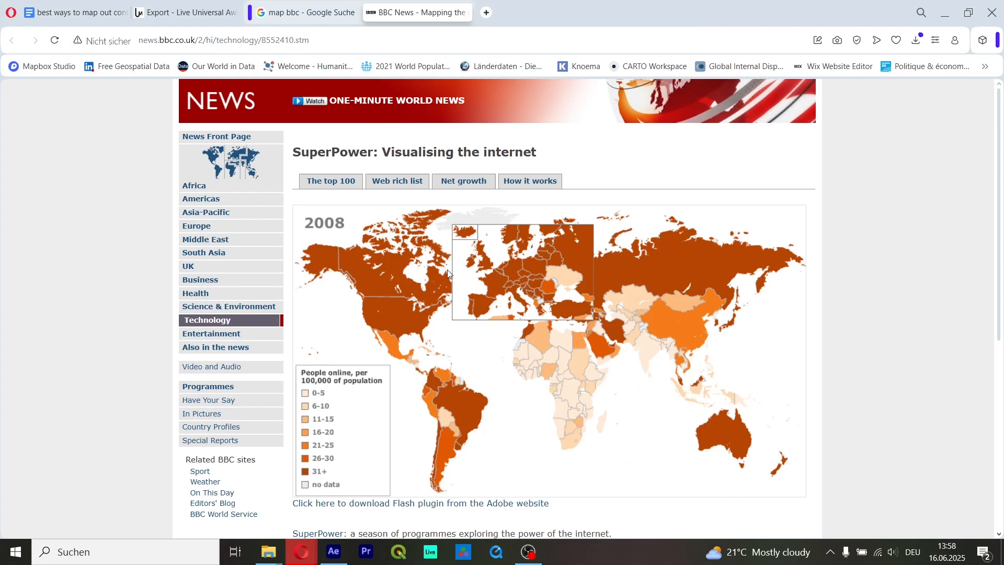
{"action": "right_click", "coordinate": [448, 273]}
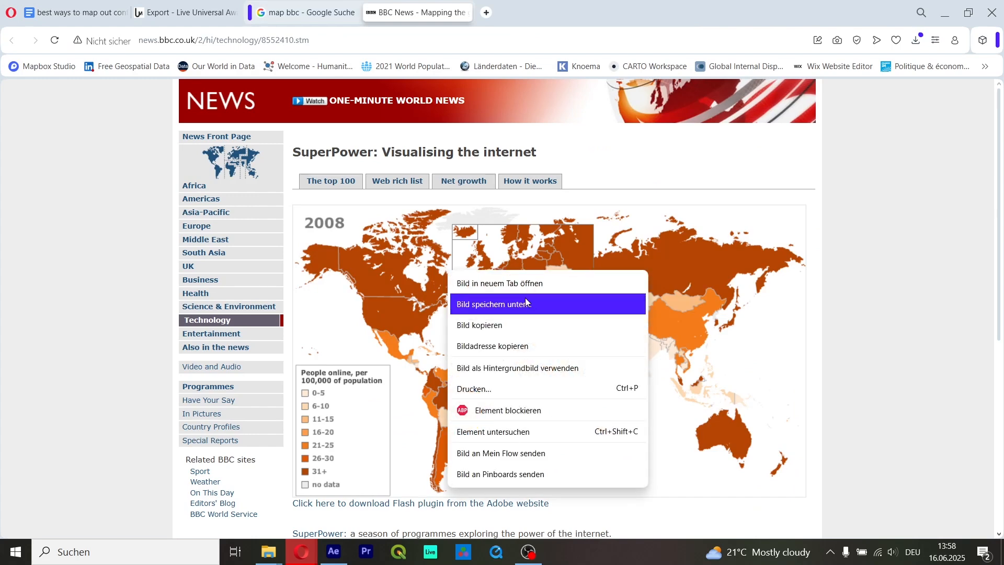
{"action": "left_click", "coordinate": [529, 302]}
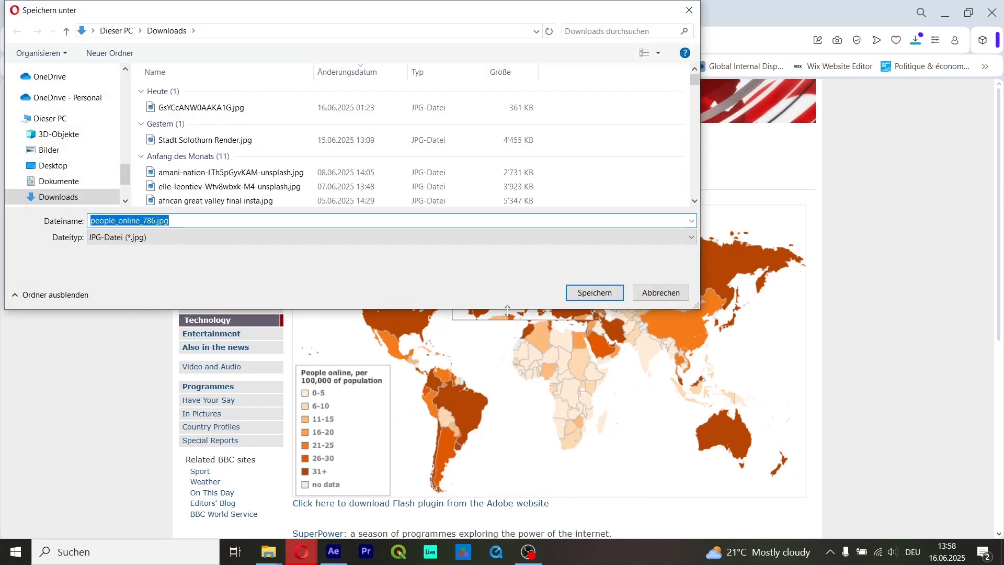
{"action": "left_click", "coordinate": [588, 293]}
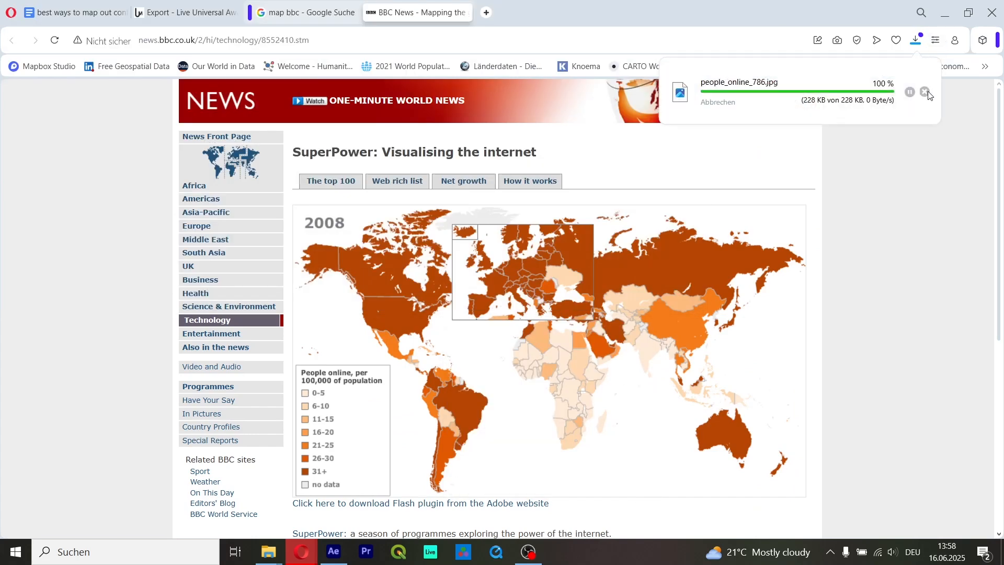
{"action": "left_click", "coordinate": [926, 94]}
{"action": "left_click", "coordinate": [945, 13]}
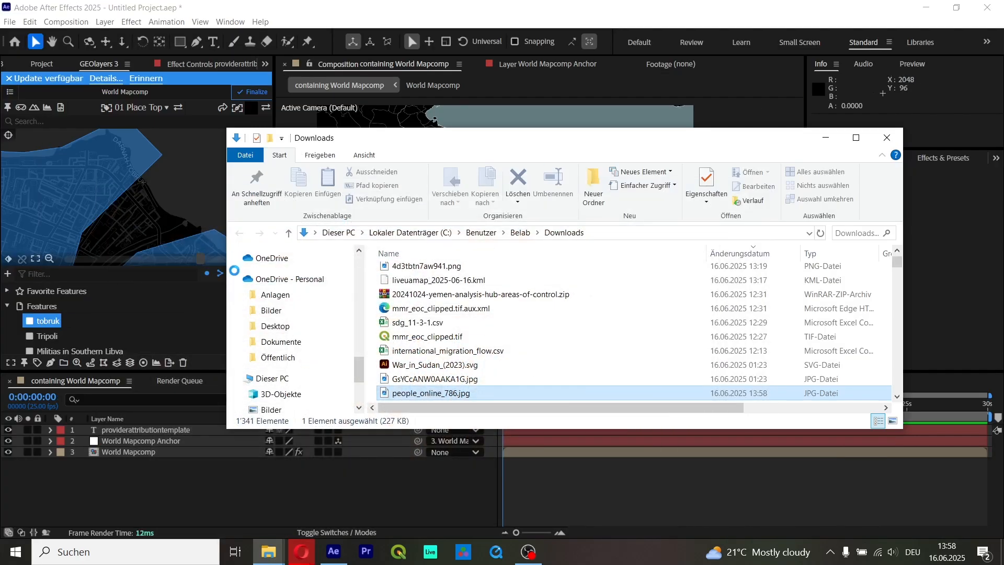
{"action": "left_click", "coordinate": [250, 113]}
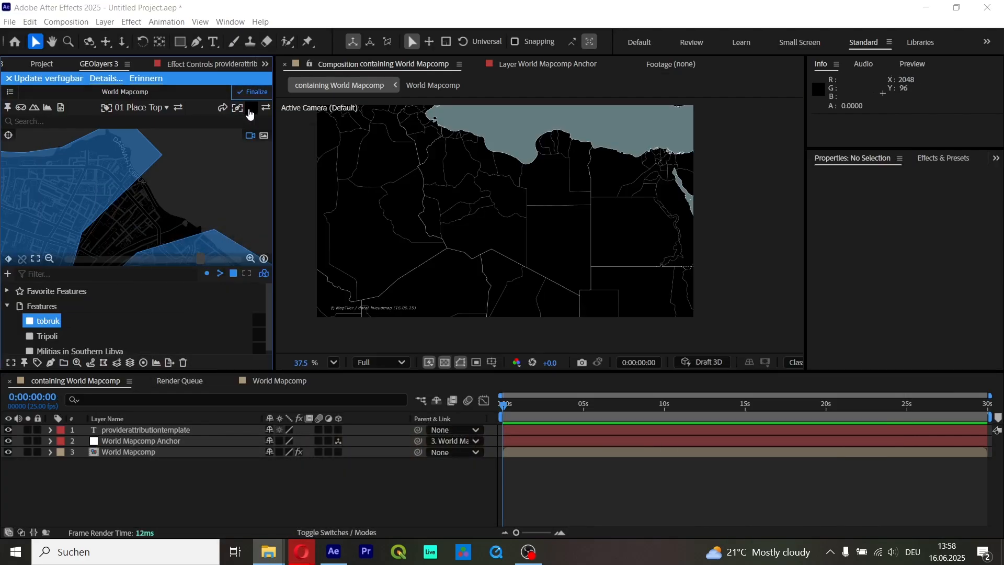
{"action": "left_click", "coordinate": [249, 110]}
{"action": "left_click", "coordinate": [116, 258]}
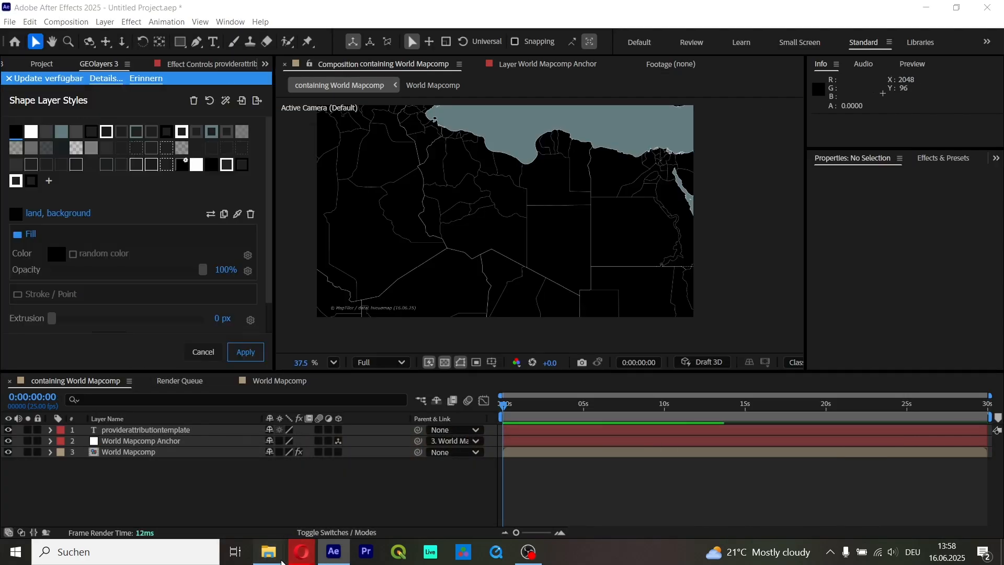
{"action": "mouse_move", "coordinate": [281, 562]}
{"action": "left_click", "coordinate": [333, 502]}
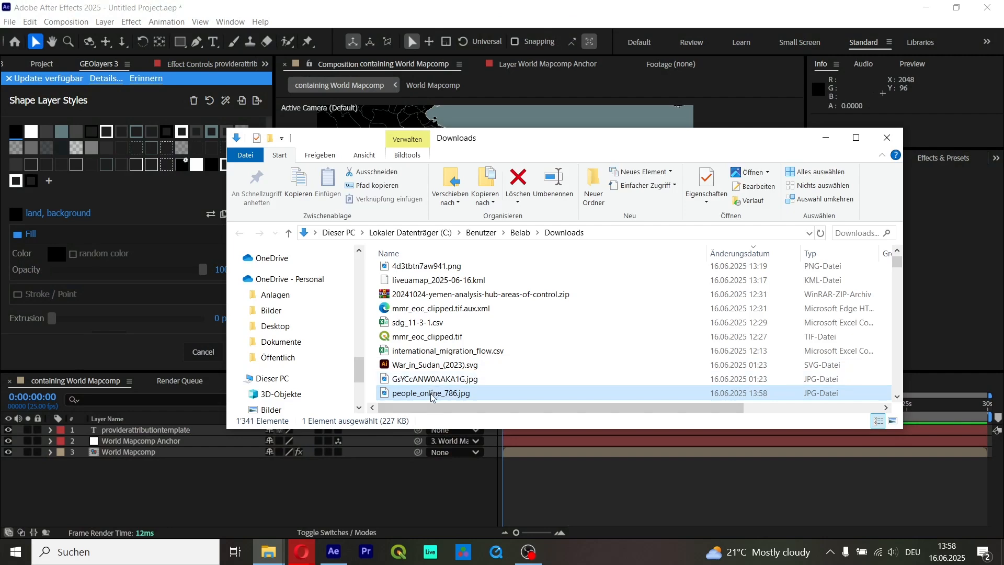
{"action": "left_click_drag", "start_coordinate": [432, 398], "coordinate": [110, 154]}
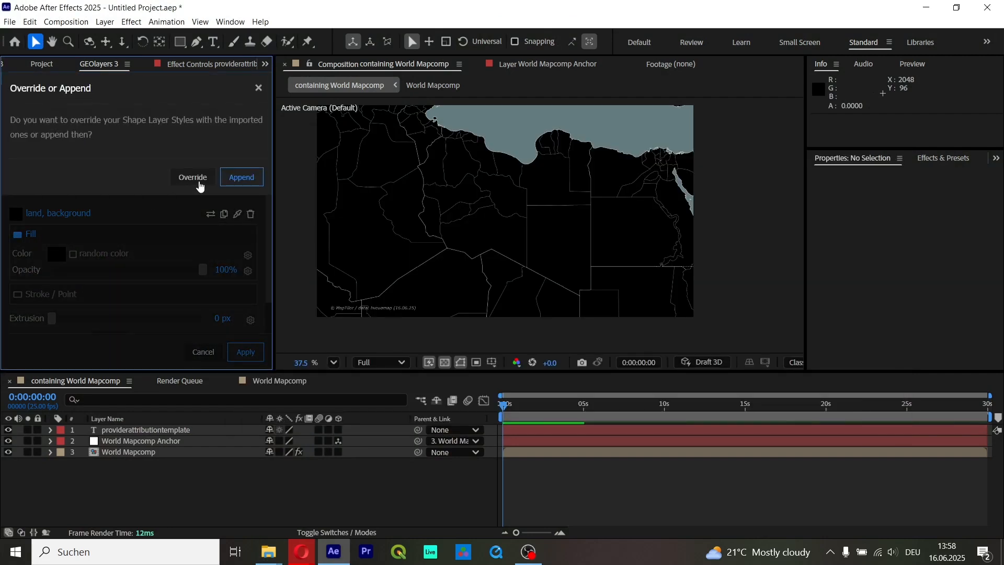
{"action": "left_click", "coordinate": [193, 178]}
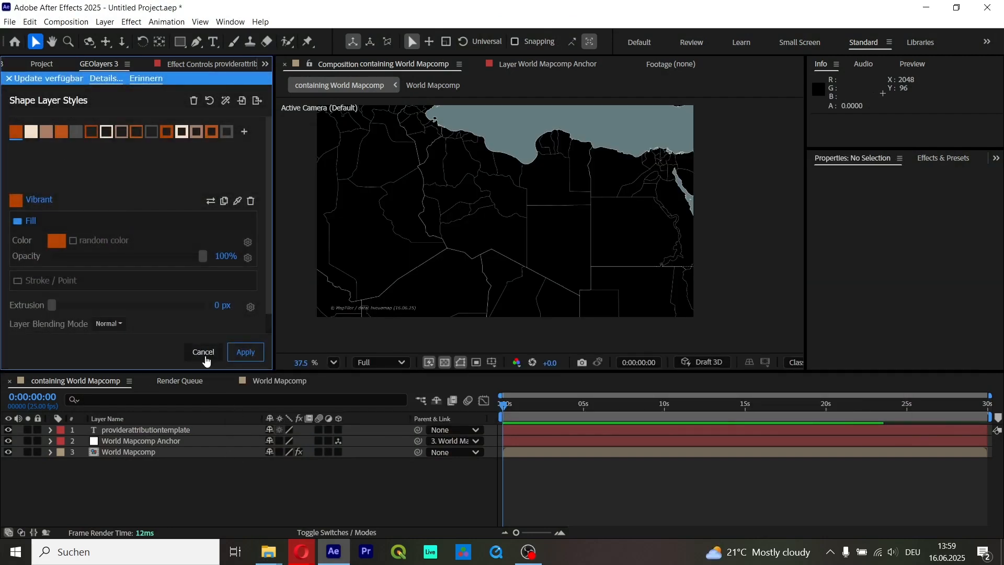
{"action": "left_click", "coordinate": [204, 354]}
Step: Override the shape layer styles with the colours of people_online_786.jpg from Downloads and apply them
{"action": "left_click", "coordinate": [254, 109]}
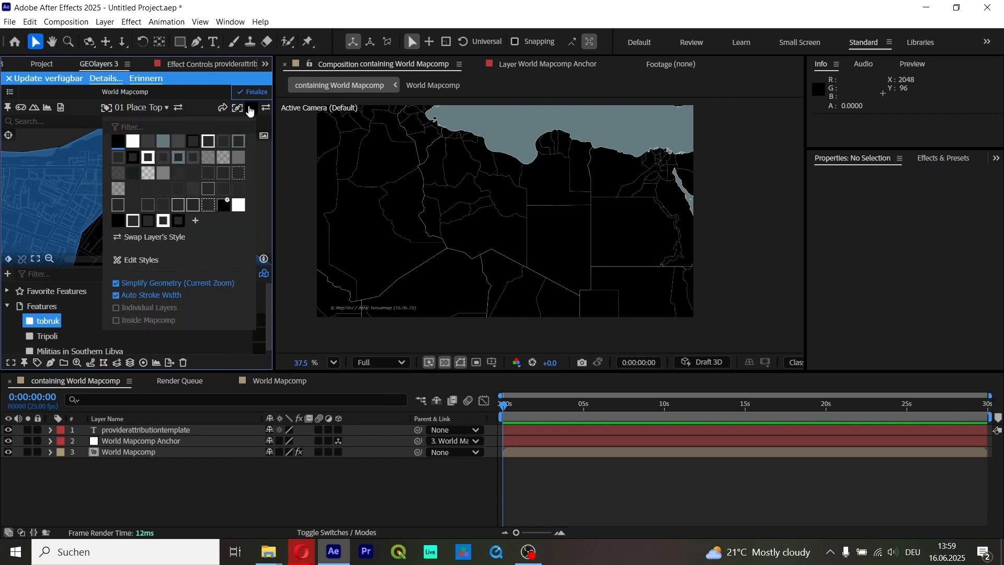
{"action": "left_click", "coordinate": [154, 261]}
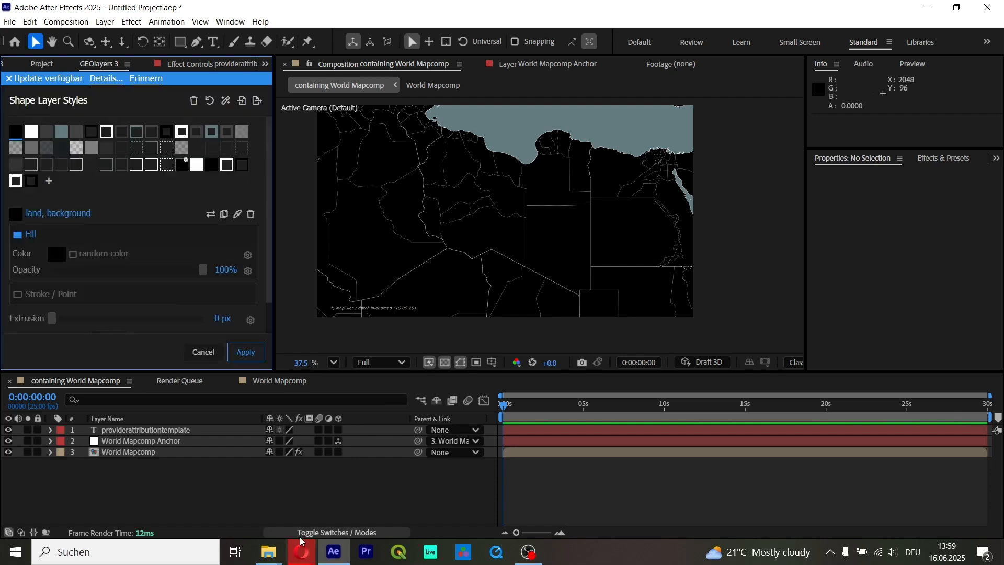
{"action": "mouse_move", "coordinate": [270, 552]}
{"action": "left_click", "coordinate": [336, 503]}
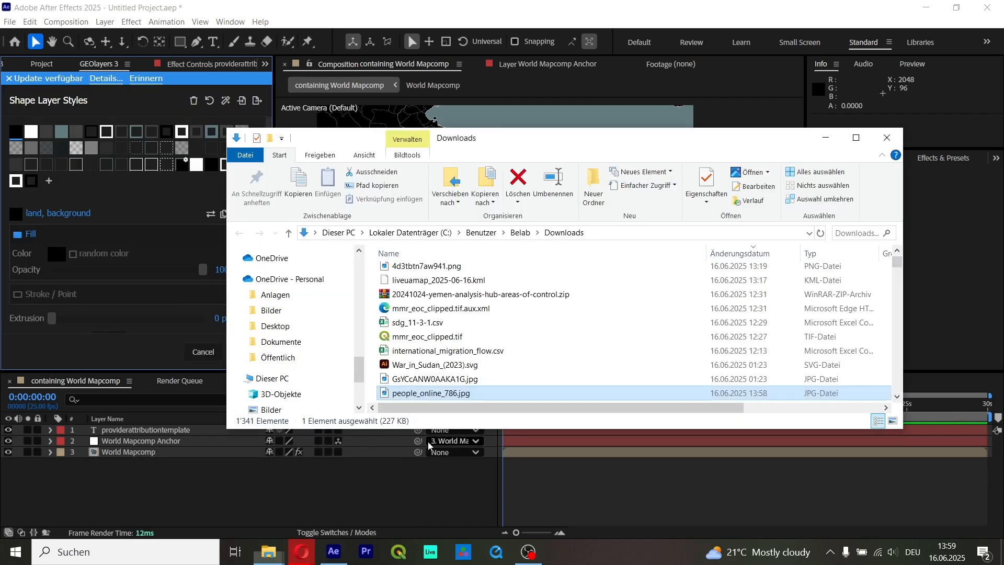
{"action": "left_click_drag", "start_coordinate": [502, 393], "coordinate": [131, 293]}
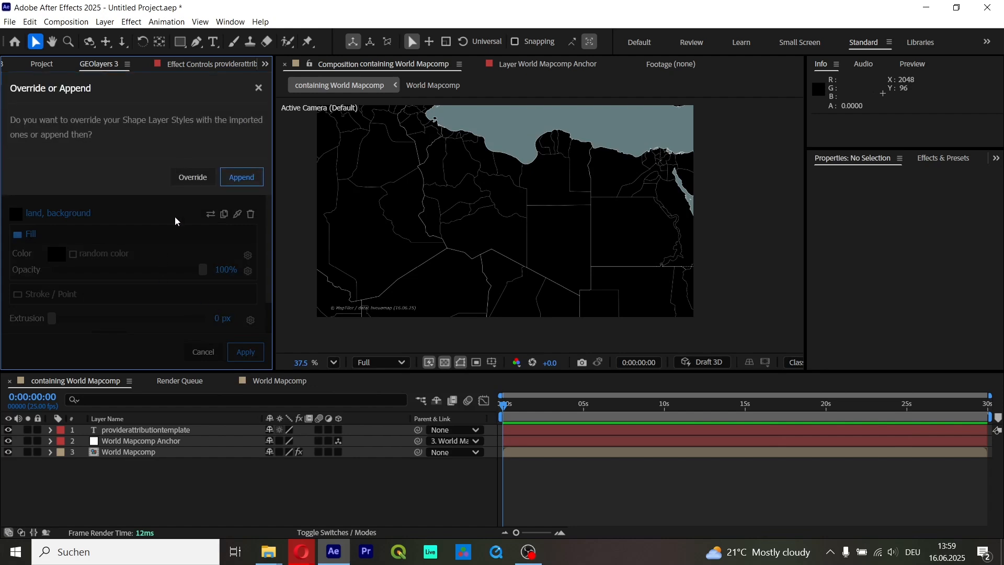
{"action": "left_click", "coordinate": [192, 178]}
{"action": "left_click", "coordinate": [244, 356]}
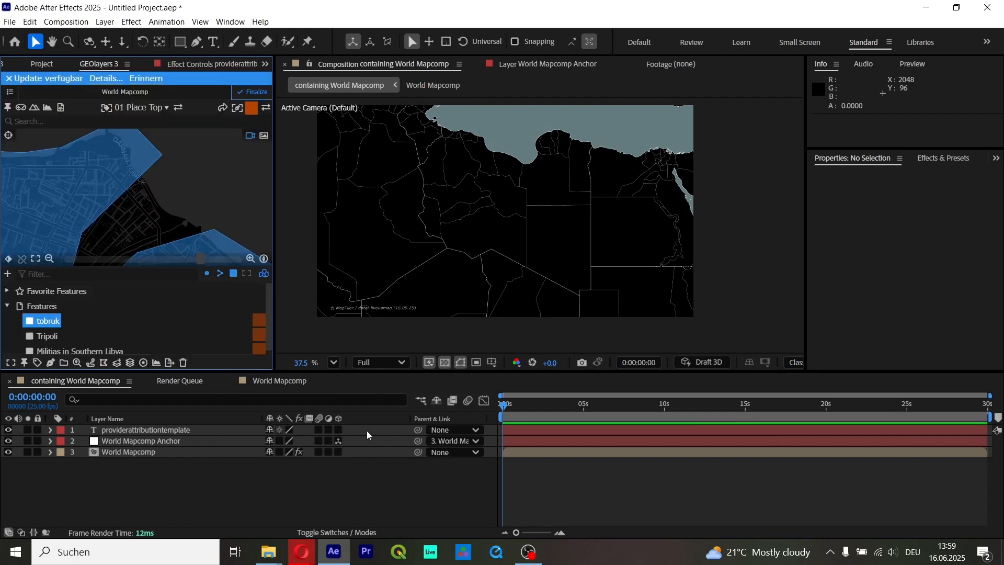
Step: Assign the Muted fill style to tobruk, the orange fill style to Tripoli and LightVibrant to Militias in Southern Libya
{"action": "left_click", "coordinate": [47, 337]}
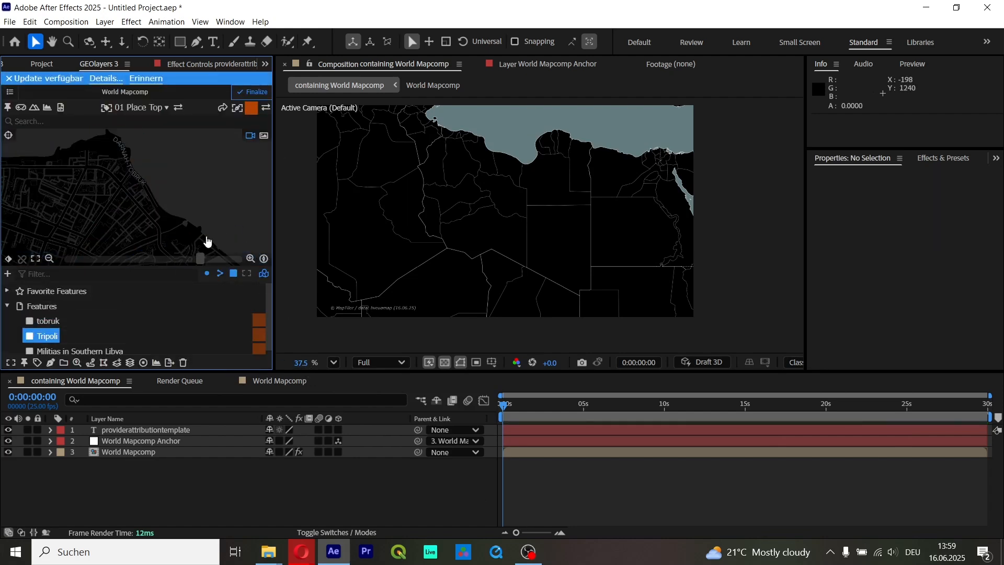
{"action": "left_click", "coordinate": [254, 110]}
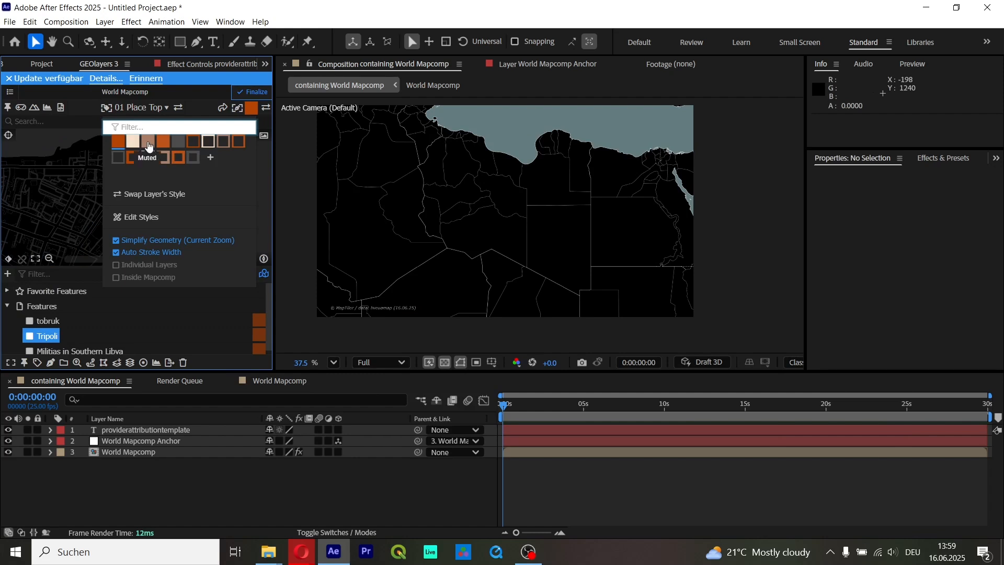
{"action": "left_click", "coordinate": [178, 157]}
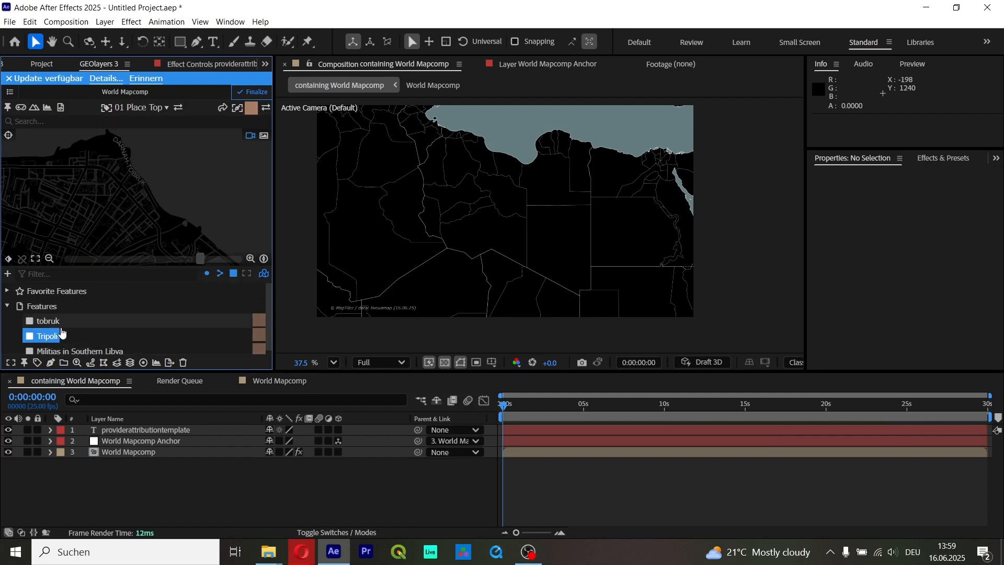
{"action": "left_click", "coordinate": [260, 335]}
{"action": "left_click", "coordinate": [138, 314]}
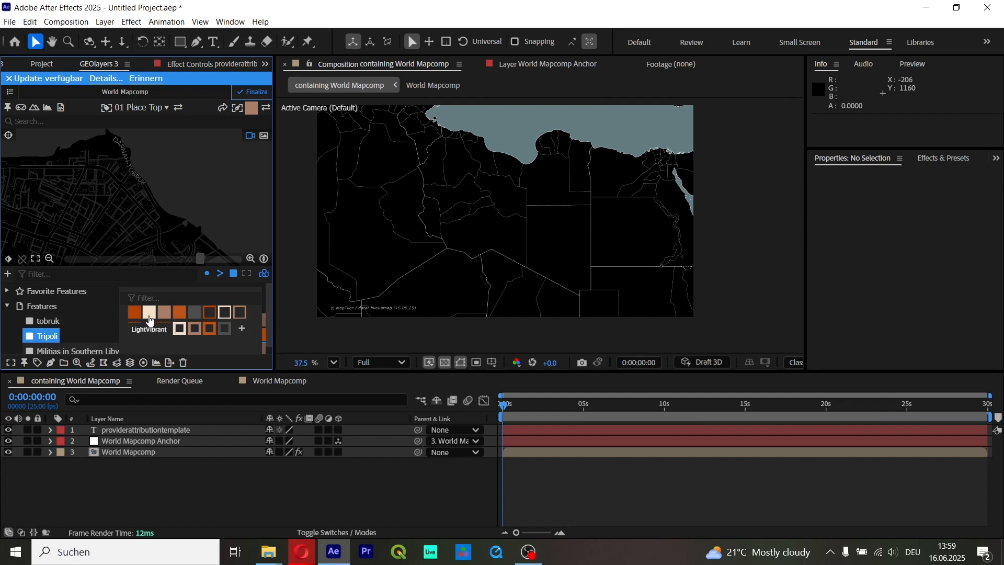
{"action": "left_click", "coordinate": [149, 314]}
Step: Select the tobruk, Tripoli and Militias in Southern Libya features together and fit the map preview to them
{"action": "left_click", "coordinate": [45, 322]}
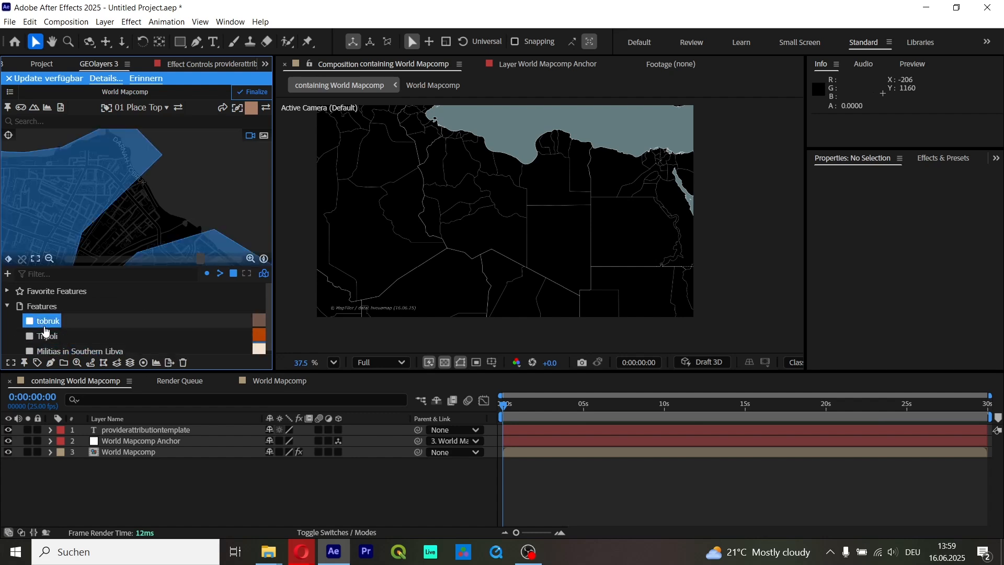
{"action": "scroll", "coordinate": [48, 331], "scroll_direction": "down", "scroll_amount": 1}
{"action": "left_click", "coordinate": [61, 348], "text": "shift"}
{"action": "scroll", "coordinate": [107, 198], "scroll_direction": "down", "scroll_amount": 6}
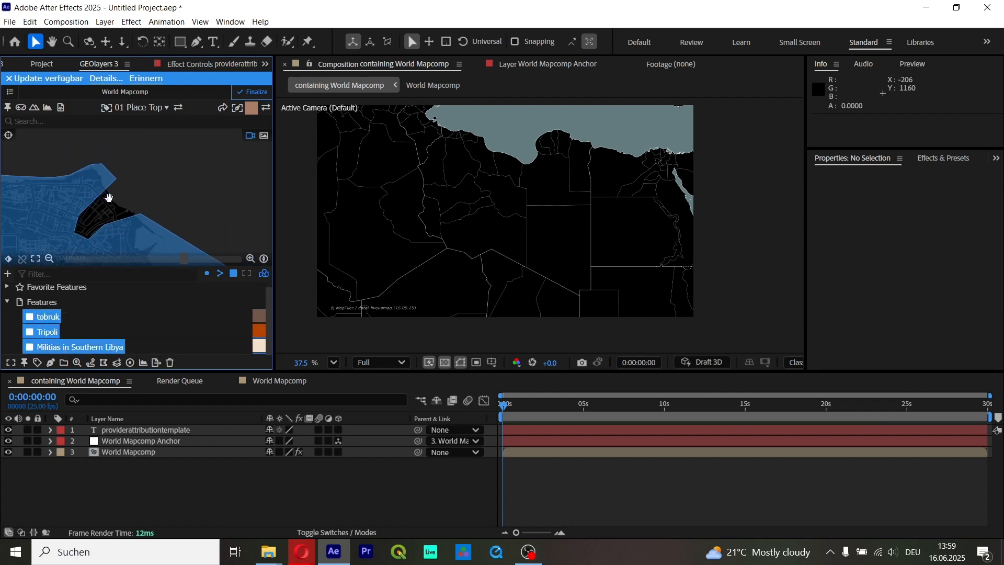
{"action": "left_click", "coordinate": [35, 259]}
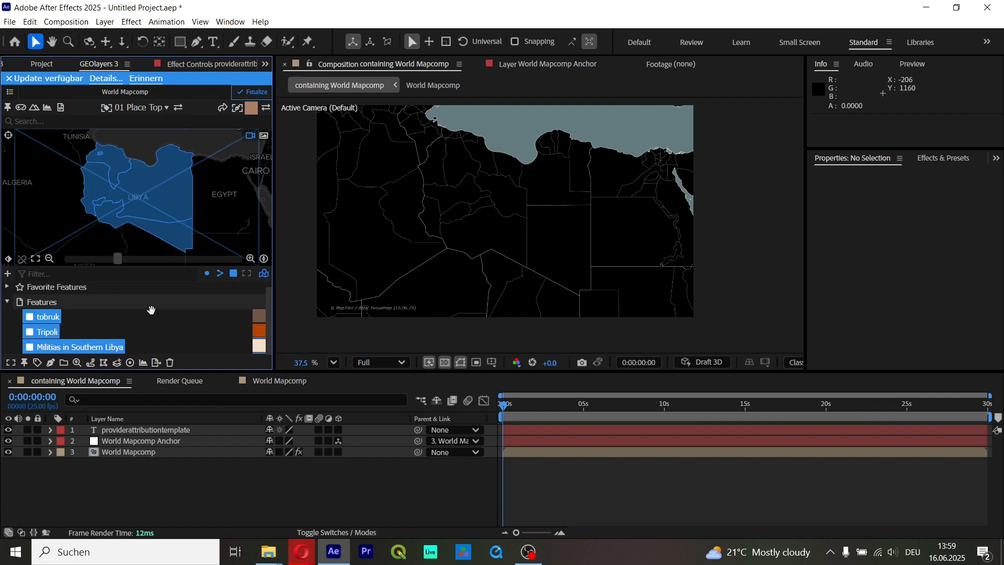
Step: Turn off Auto Stroke Width and Simplify Geometry, and draw the three selected features into the composition
{"action": "left_click", "coordinate": [251, 108]}
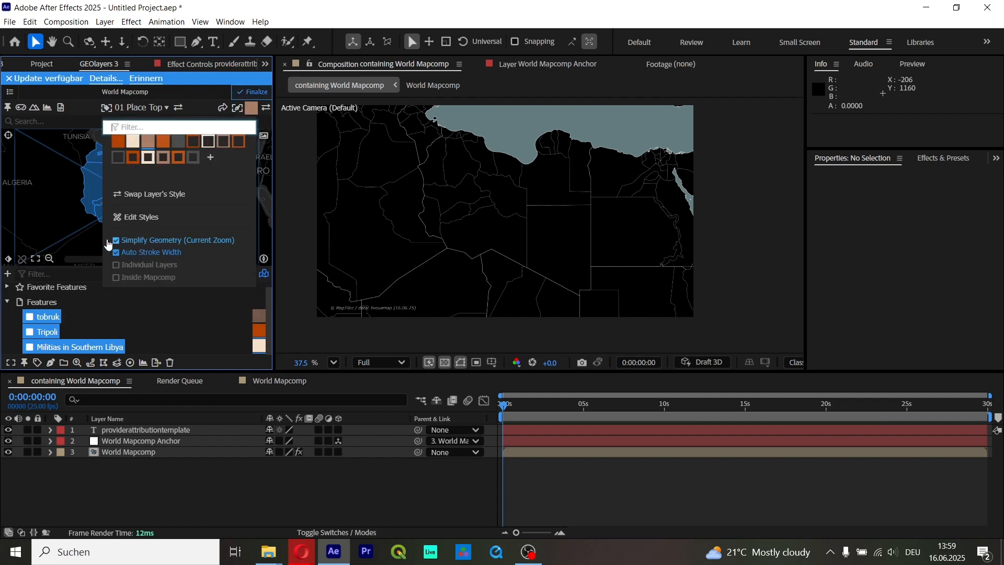
{"action": "left_click", "coordinate": [155, 254]}
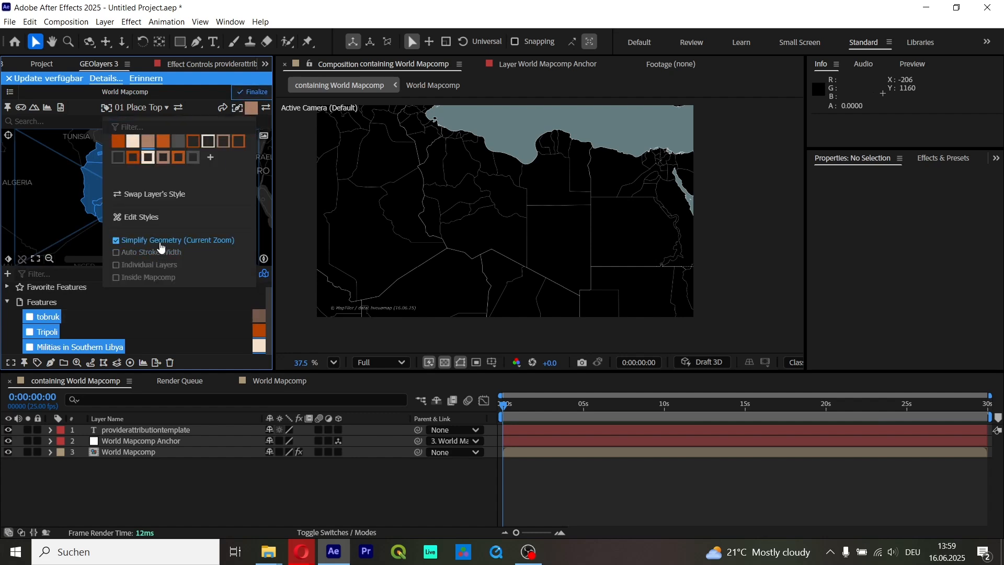
{"action": "left_click", "coordinate": [162, 242]}
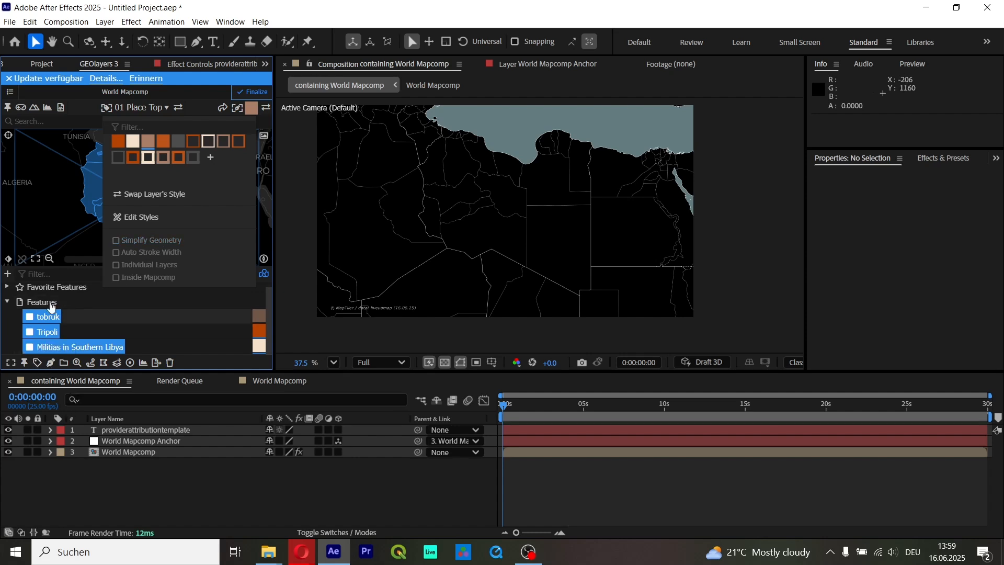
{"action": "scroll", "coordinate": [85, 189], "scroll_direction": "up", "scroll_amount": 3}
{"action": "scroll", "coordinate": [86, 191], "scroll_direction": "up", "scroll_amount": 2}
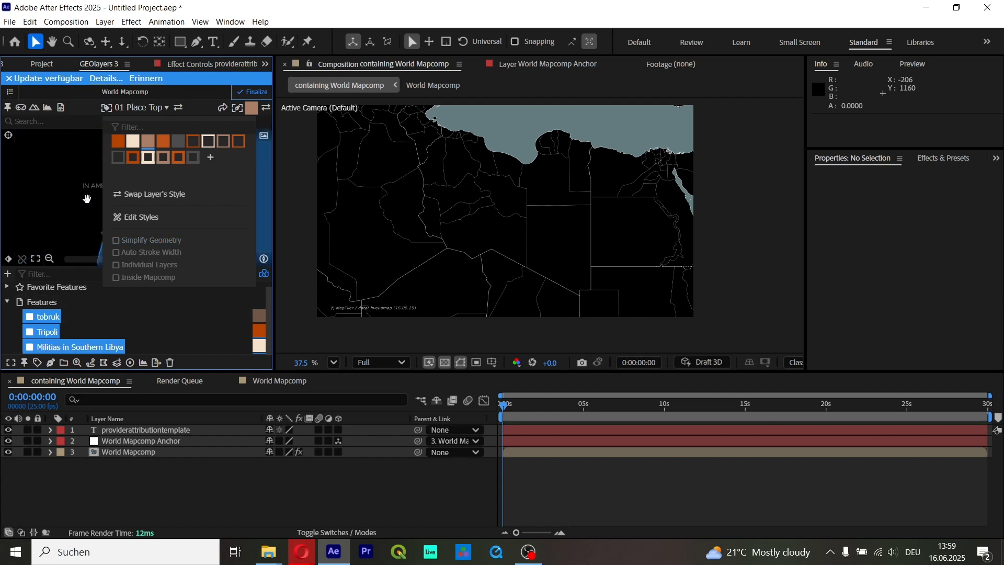
{"action": "left_click", "coordinate": [52, 362]}
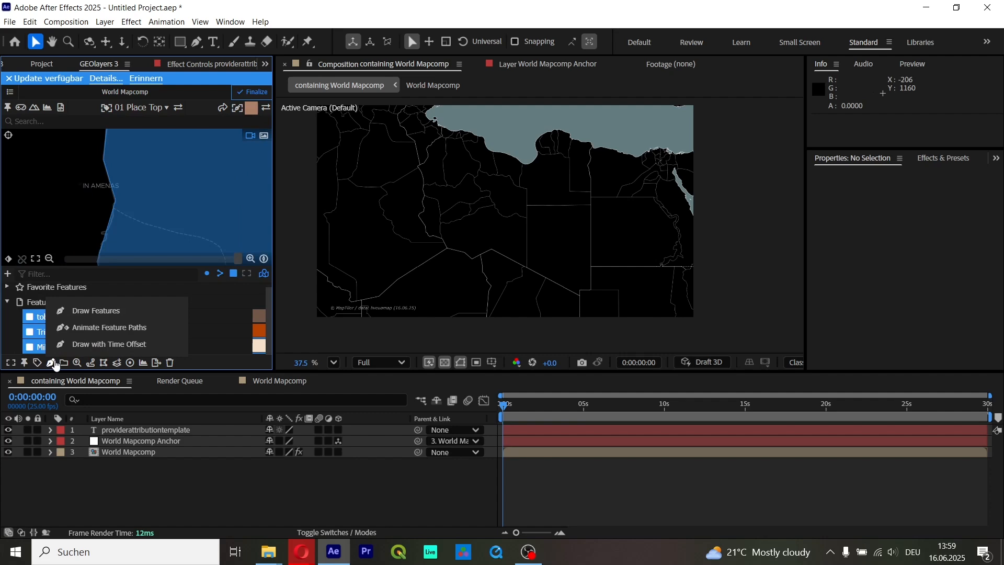
{"action": "left_click", "coordinate": [85, 312]}
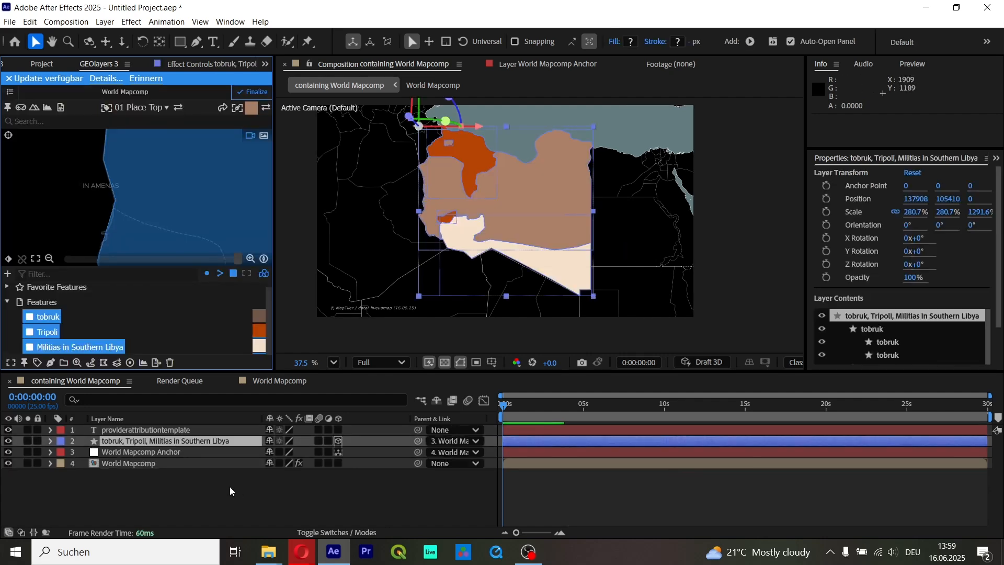
Step: Try the Overlay blending mode on the drawn faction area layer, and undo it
{"action": "left_click", "coordinate": [313, 532]}
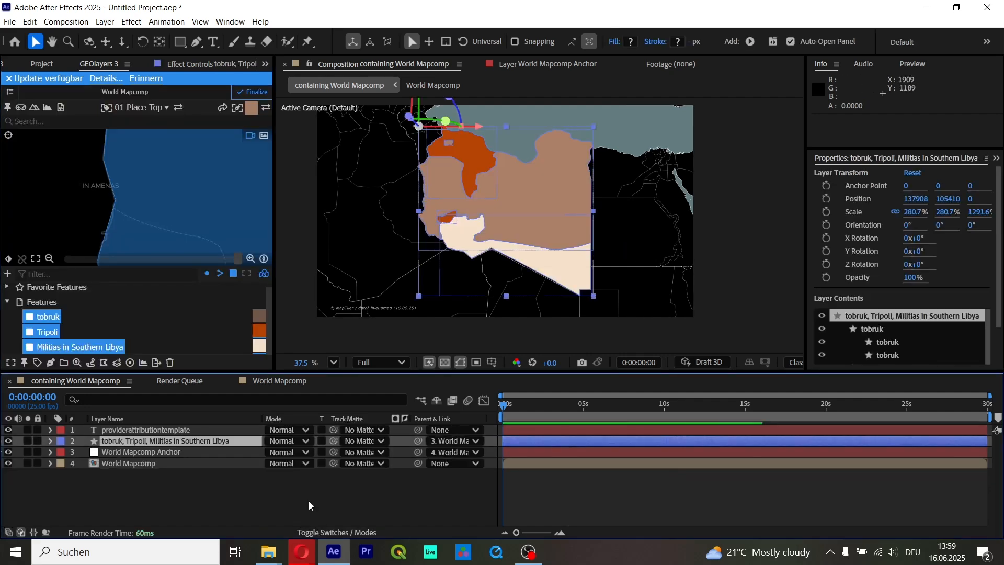
{"action": "left_click", "coordinate": [287, 441]}
{"action": "left_click", "coordinate": [324, 284]}
{"action": "left_click", "coordinate": [653, 494]}
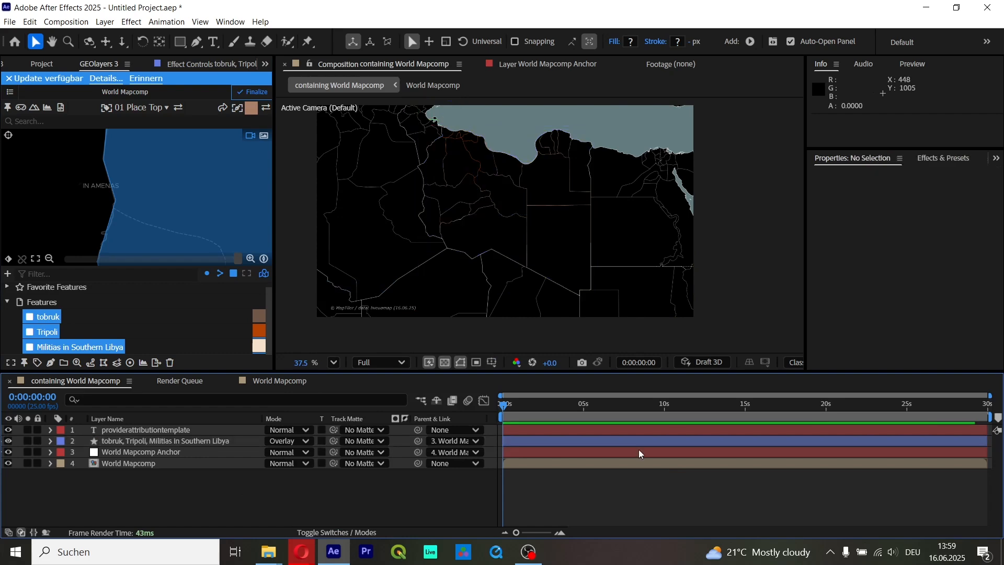
{"action": "key", "text": "ctrl+z"}
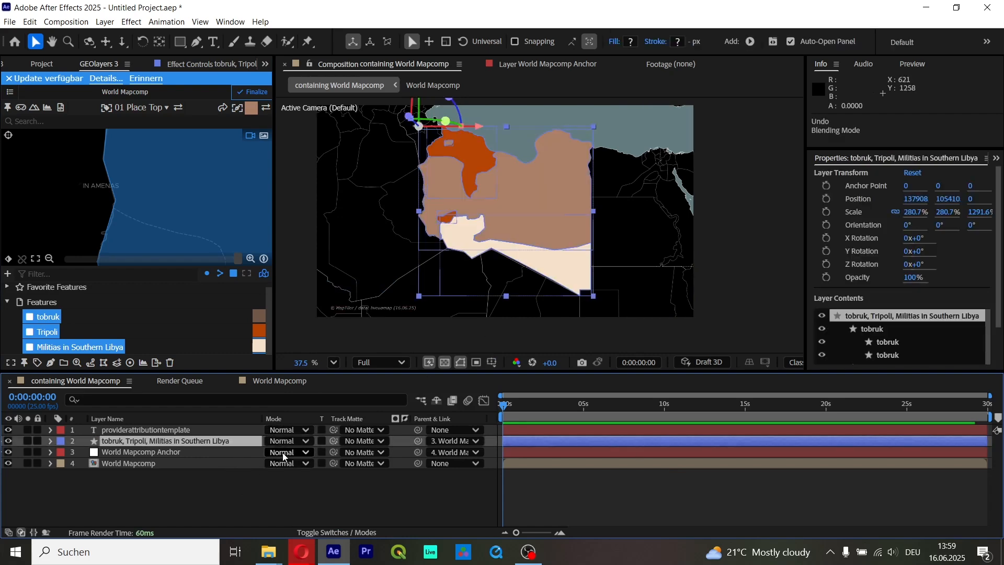
{"action": "left_click", "coordinate": [240, 510]}
{"action": "scroll", "coordinate": [532, 201], "scroll_direction": "up", "scroll_amount": 2}
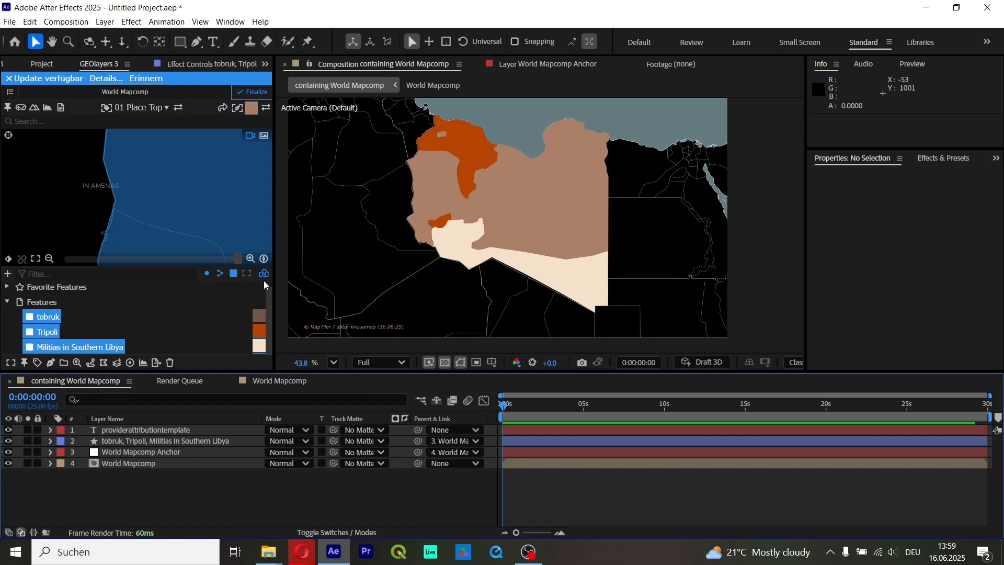
Step: Give all three features the brown outline-only style and draw them as a second shape layer
{"action": "left_click", "coordinate": [251, 109]}
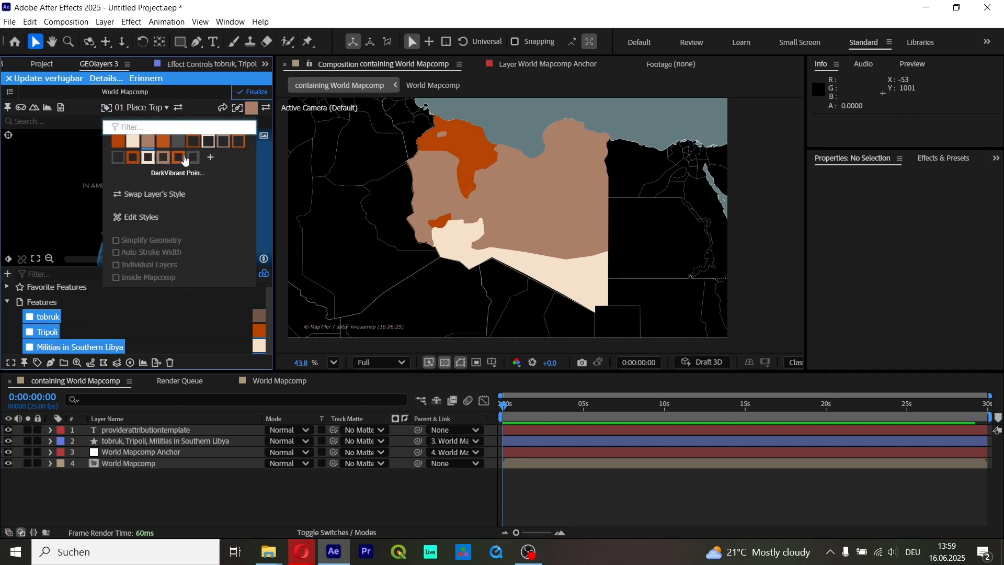
{"action": "left_click", "coordinate": [208, 142]}
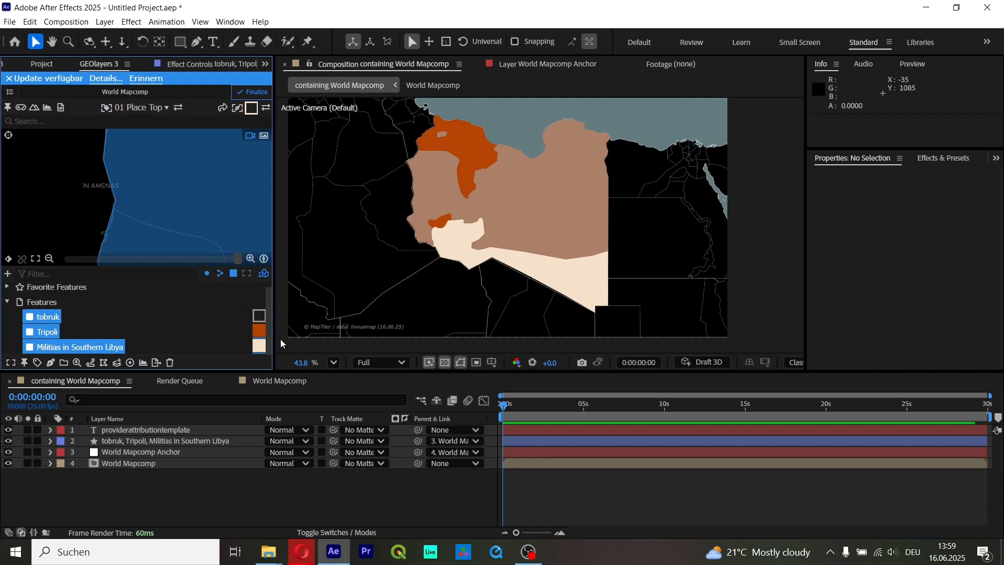
{"action": "left_click", "coordinate": [261, 340]}
{"action": "left_click", "coordinate": [242, 315]}
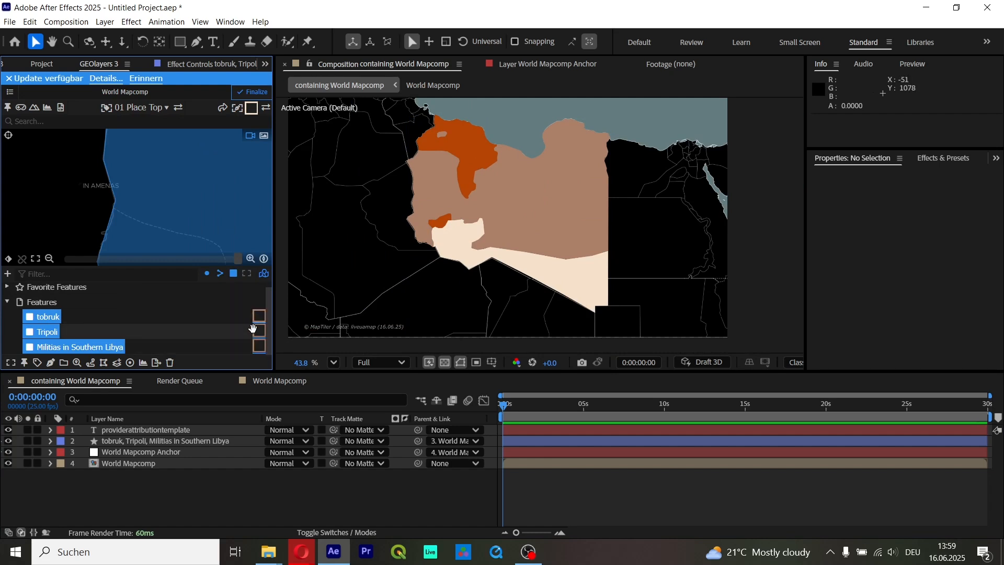
{"action": "left_click", "coordinate": [38, 362]}
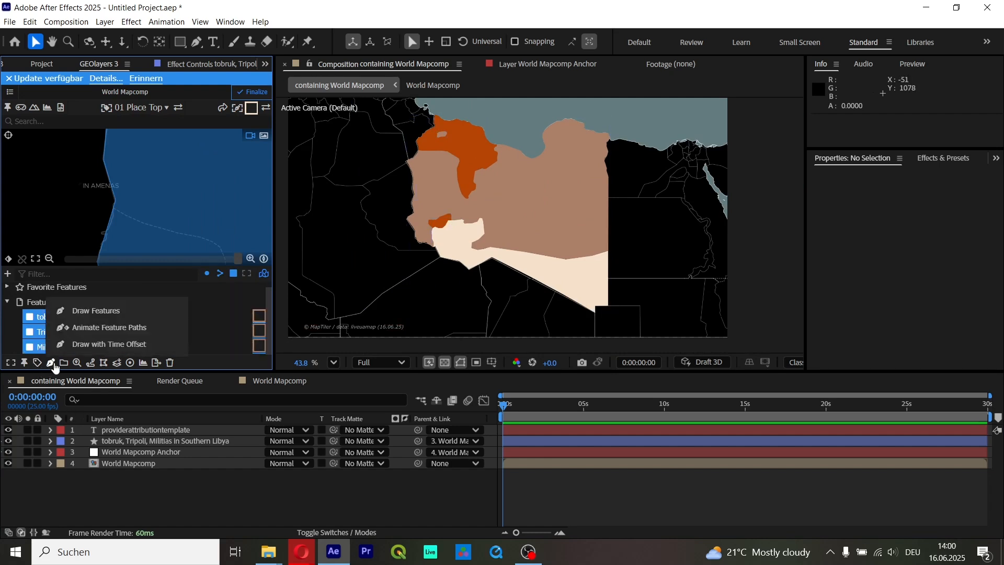
{"action": "left_click", "coordinate": [100, 322]}
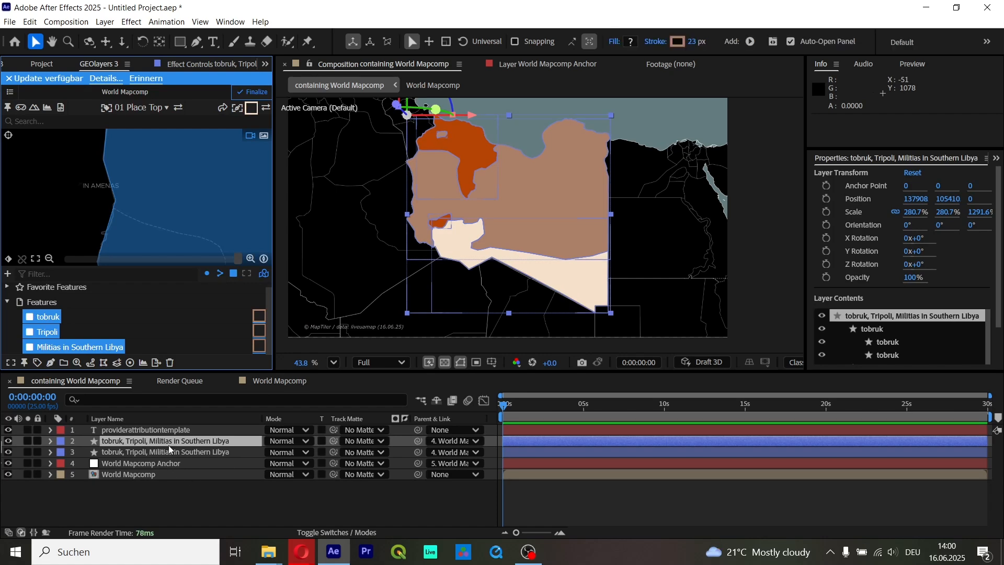
Step: Apply a Fill effect to the outline layer and set its colour to light grey DFDFDF
{"action": "key", "text": "ctrl+space"}
{"action": "type", "text": "f"}
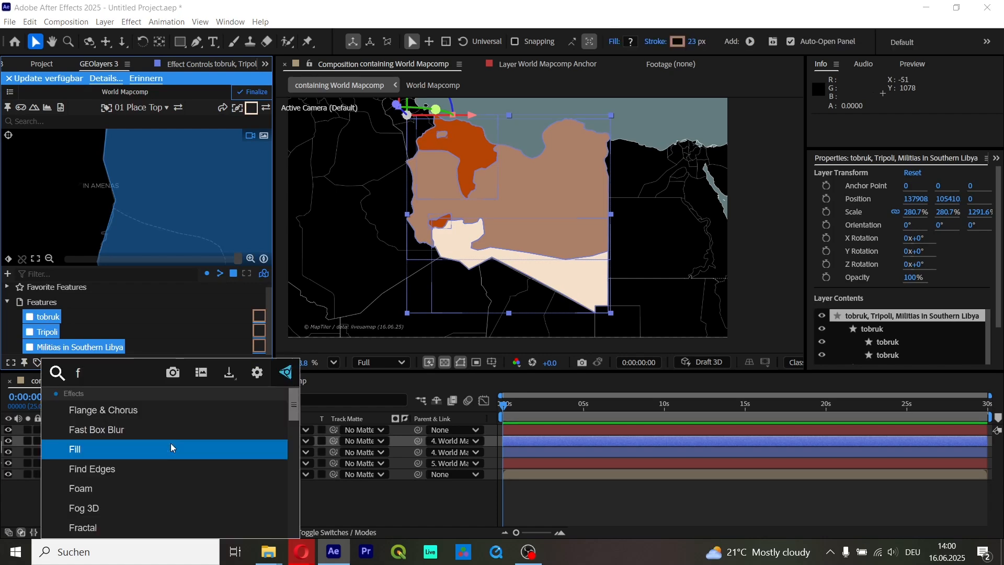
{"action": "type", "text": "il"}
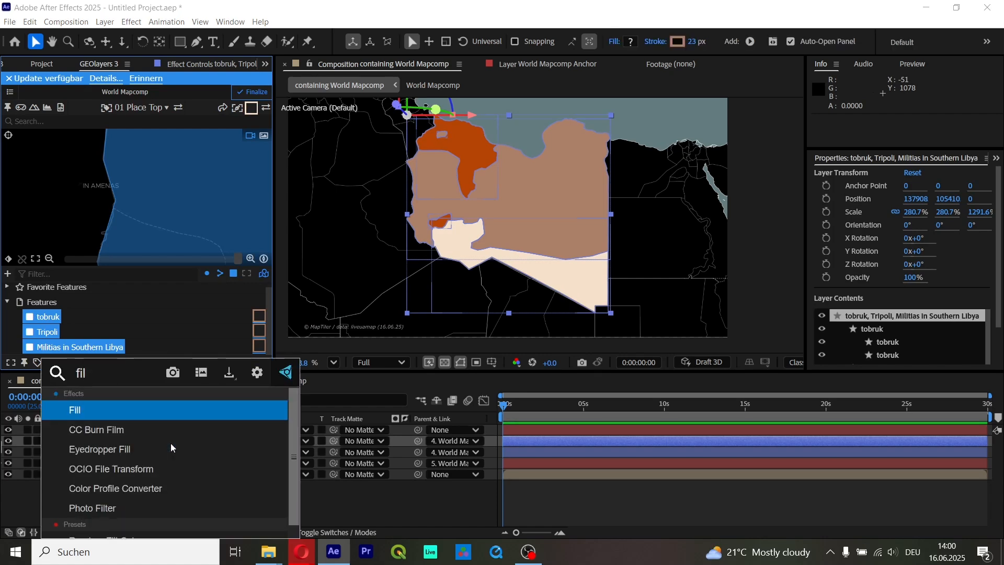
{"action": "key", "text": "Return"}
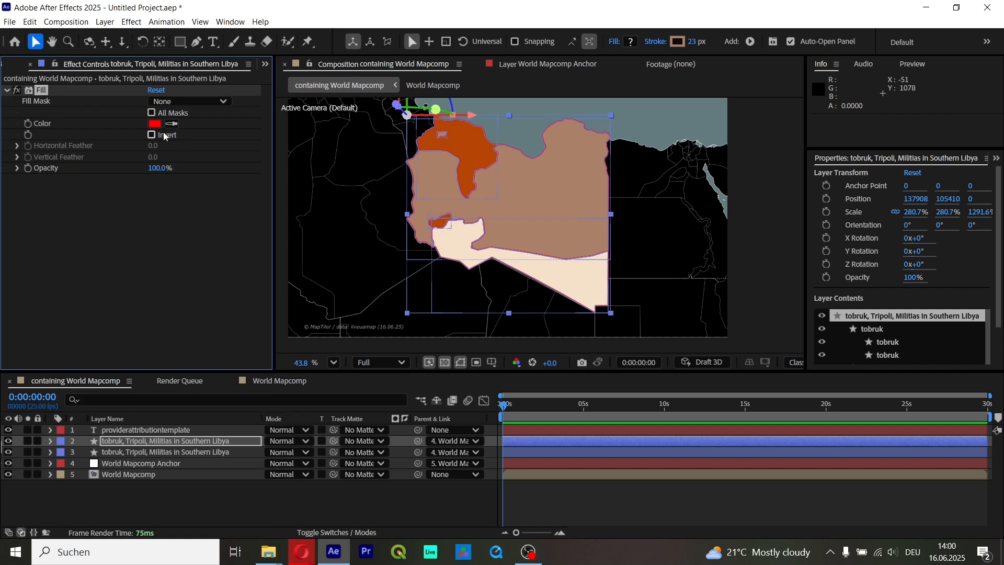
{"action": "left_click", "coordinate": [155, 124]}
{"action": "left_click_drag", "start_coordinate": [380, 209], "coordinate": [312, 219]}
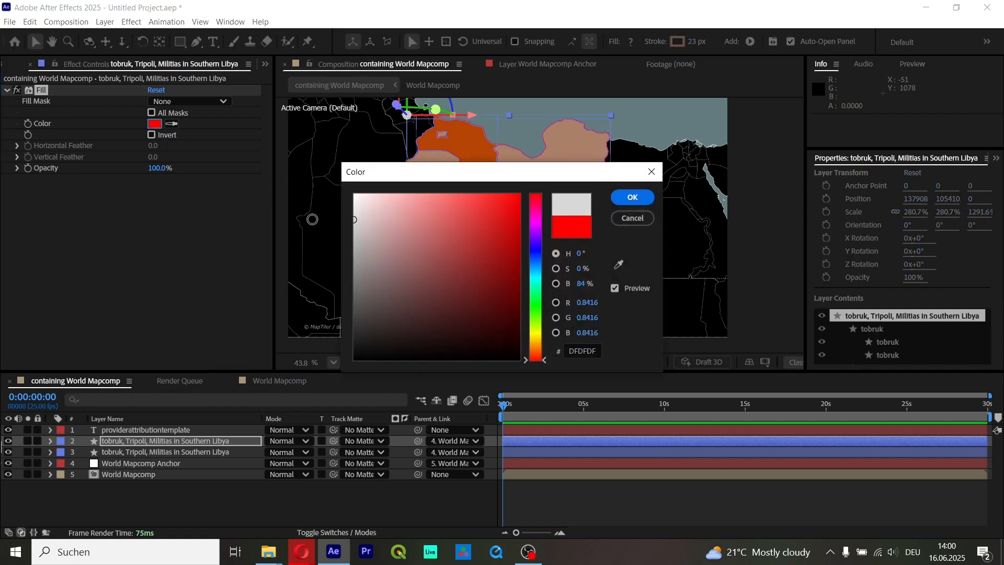
{"action": "left_click", "coordinate": [650, 204]}
{"action": "left_click", "coordinate": [651, 494]}
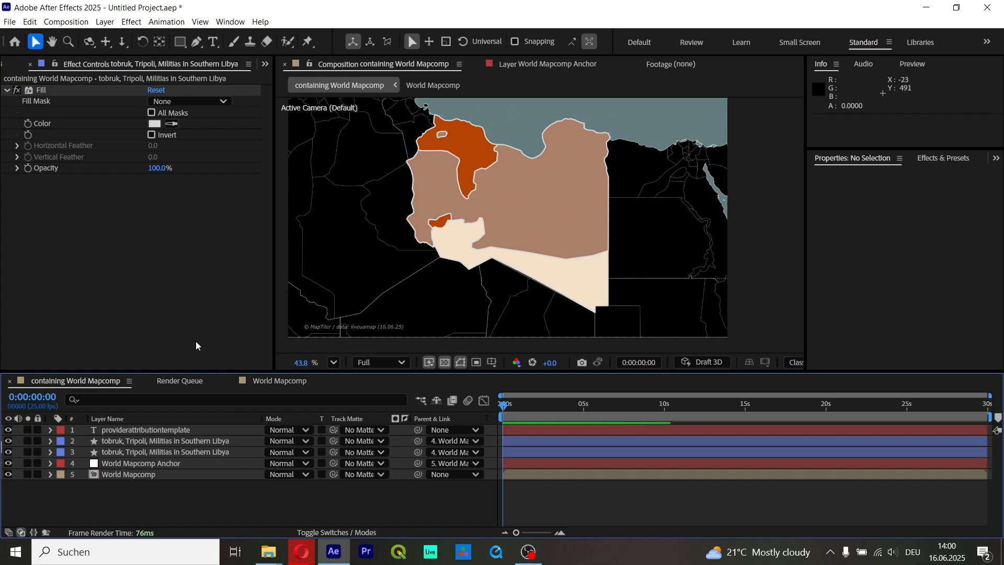
Step: Set the opacity of the filled faction area layer beneath the outlines to 87%
{"action": "scroll", "coordinate": [600, 215], "scroll_direction": "up", "scroll_amount": 2}
{"action": "scroll", "coordinate": [563, 147], "scroll_direction": "down", "scroll_amount": 1}
{"action": "scroll", "coordinate": [564, 151], "scroll_direction": "up", "scroll_amount": 1}
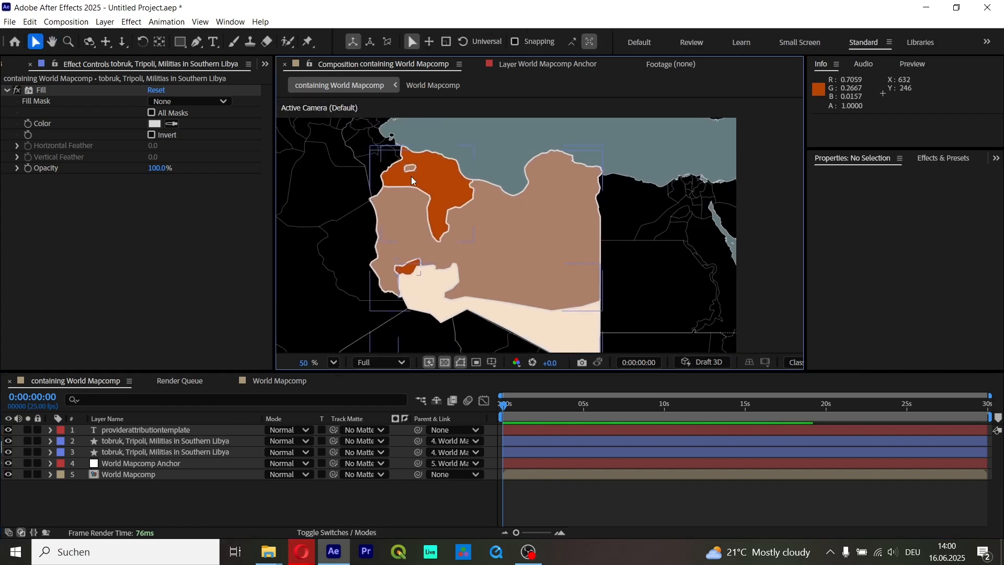
{"action": "scroll", "coordinate": [415, 166], "scroll_direction": "up", "scroll_amount": 1}
{"action": "scroll", "coordinate": [416, 172], "scroll_direction": "down", "scroll_amount": 3}
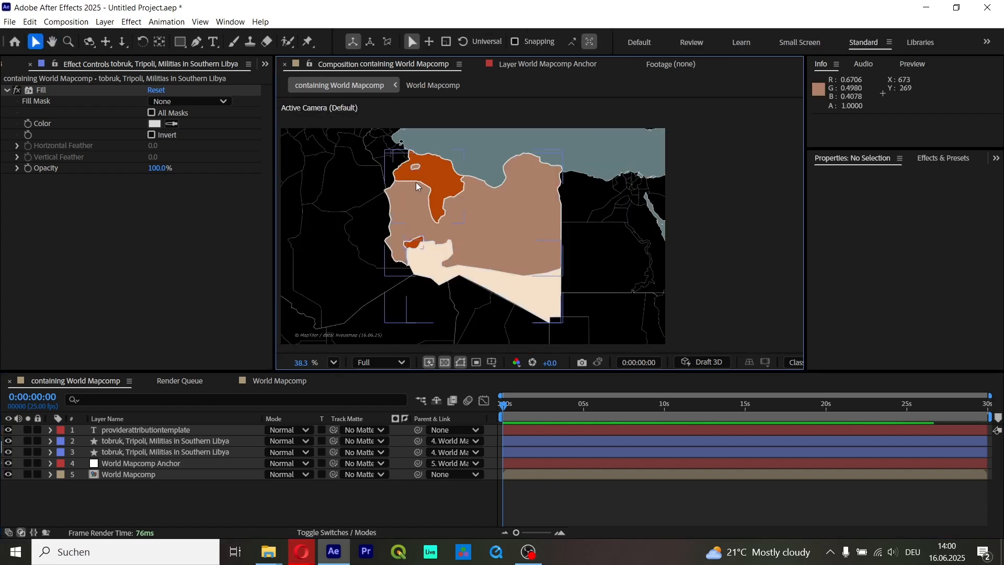
{"action": "left_click", "coordinate": [190, 443]}
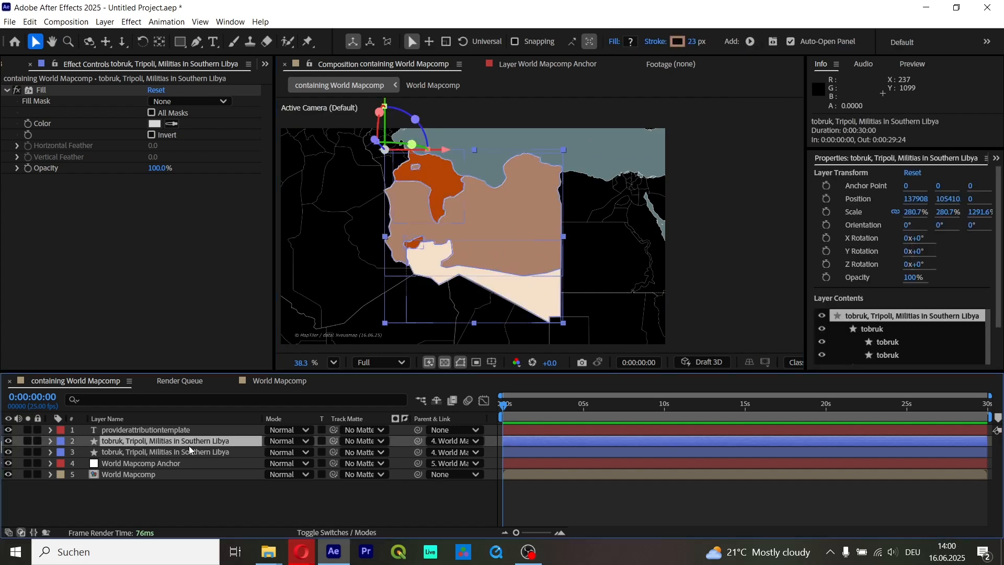
{"action": "left_click", "coordinate": [193, 460]}
{"action": "left_click", "coordinate": [206, 452]}
{"action": "key", "text": "t"}
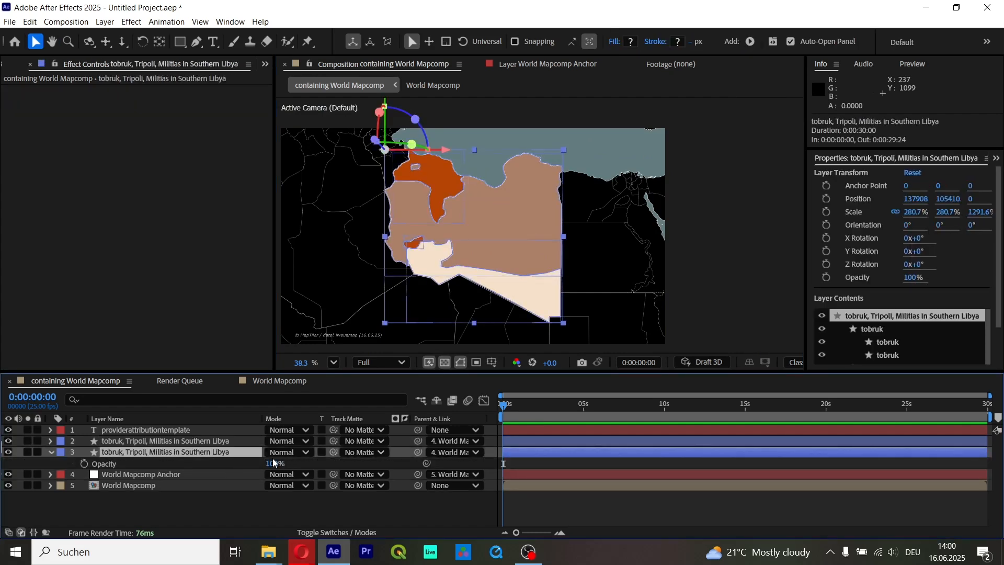
{"action": "left_click_drag", "start_coordinate": [274, 463], "coordinate": [332, 521]}
{"action": "left_click", "coordinate": [332, 522]}
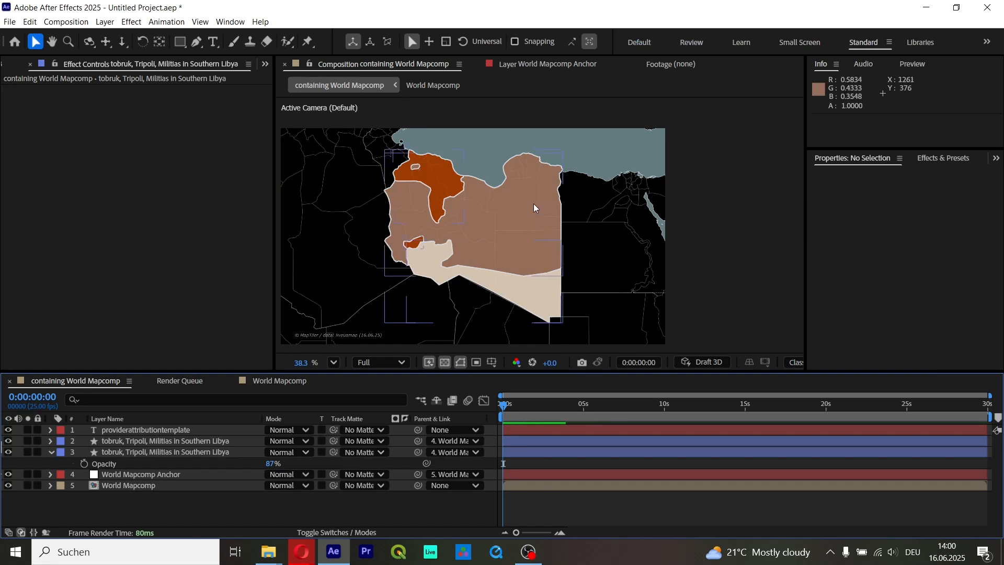
{"action": "scroll", "coordinate": [530, 206], "scroll_direction": "up", "scroll_amount": 4}
{"action": "scroll", "coordinate": [397, 162], "scroll_direction": "down", "scroll_amount": 2}
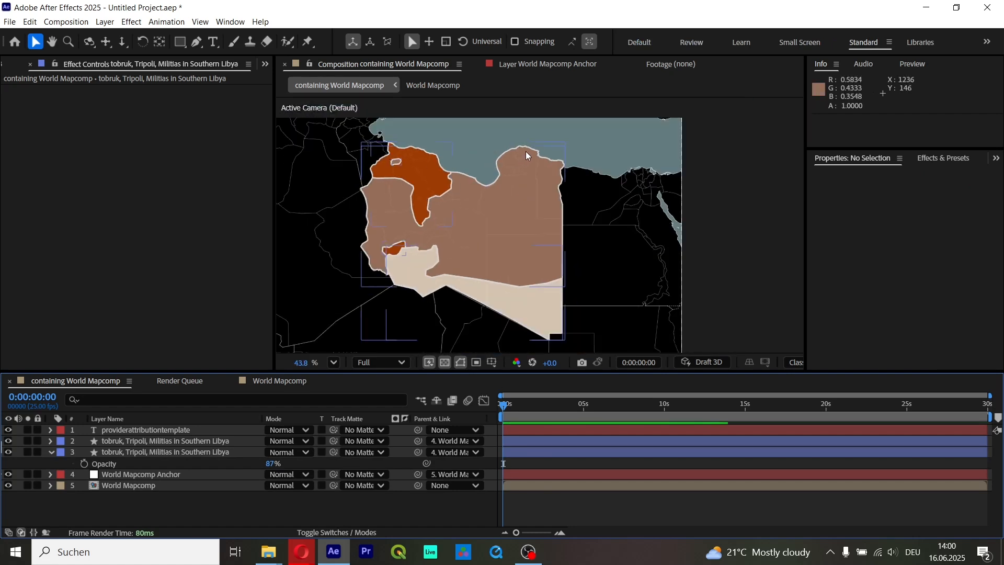
{"action": "scroll", "coordinate": [525, 152], "scroll_direction": "up", "scroll_amount": 2}
{"action": "scroll", "coordinate": [527, 151], "scroll_direction": "down", "scroll_amount": 3}
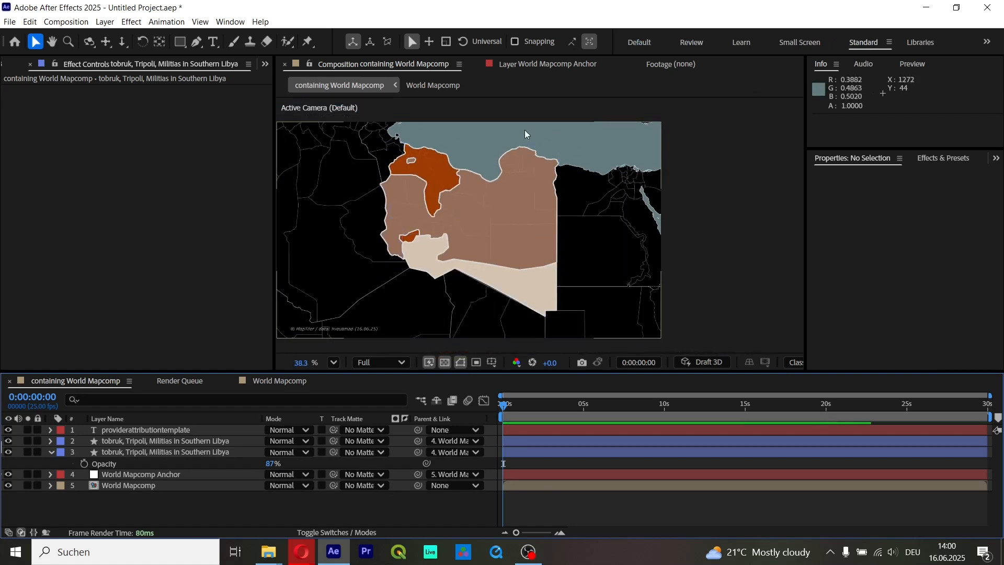
Step: Switch to the browser and close the BBC News, Google search and Liveuamap export pages, keeping the notes document
{"action": "mouse_move", "coordinate": [301, 552]}
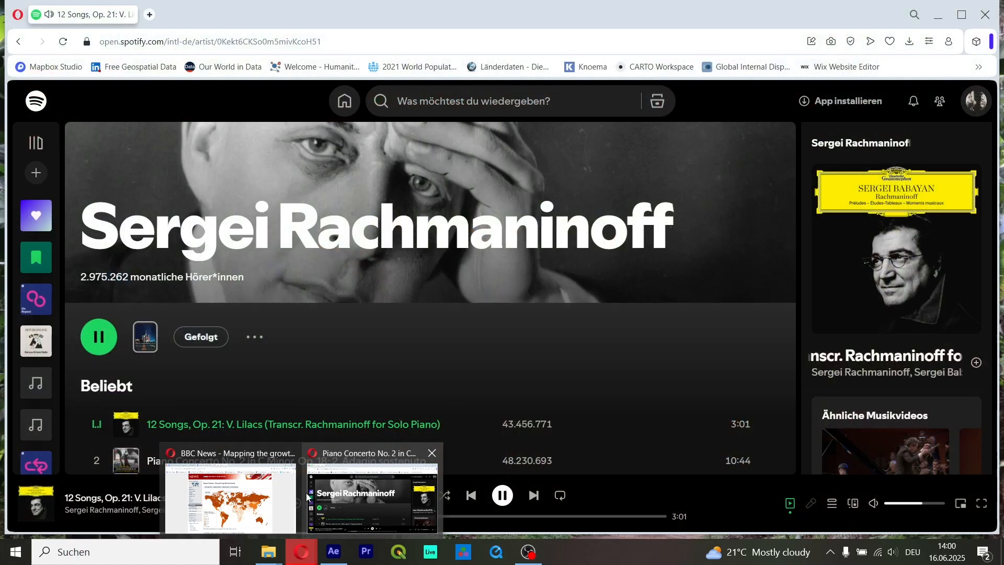
{"action": "left_click", "coordinate": [214, 510]}
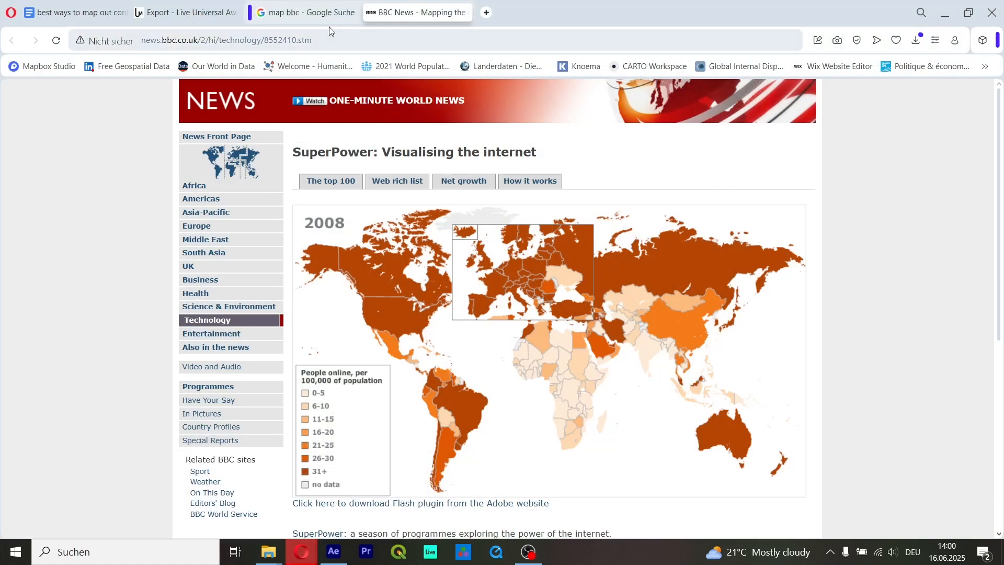
{"action": "key", "text": "ctrl+w"}
{"action": "key", "text": "ctrl+w"}
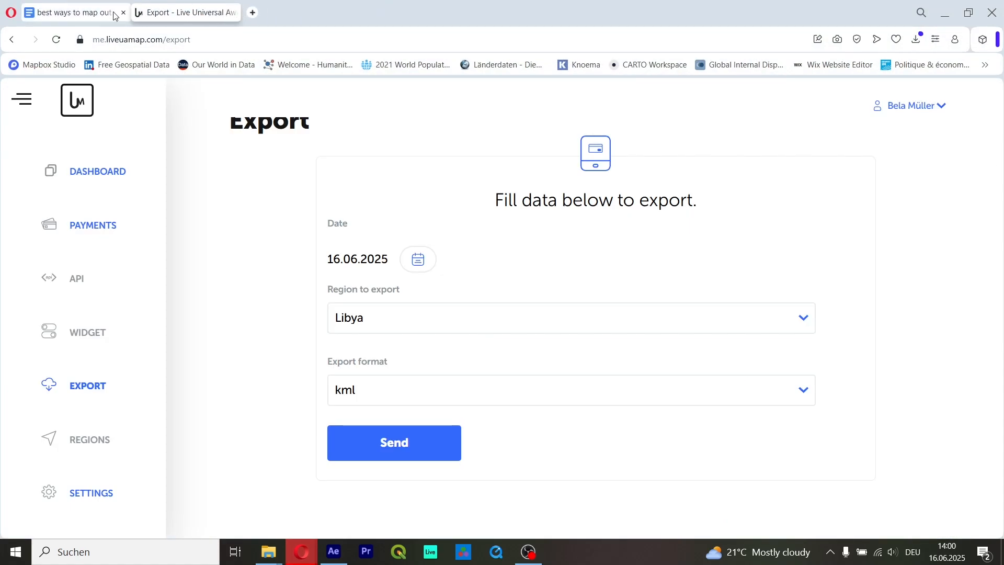
{"action": "left_click", "coordinate": [52, 3]}
{"action": "left_click", "coordinate": [185, 12]}
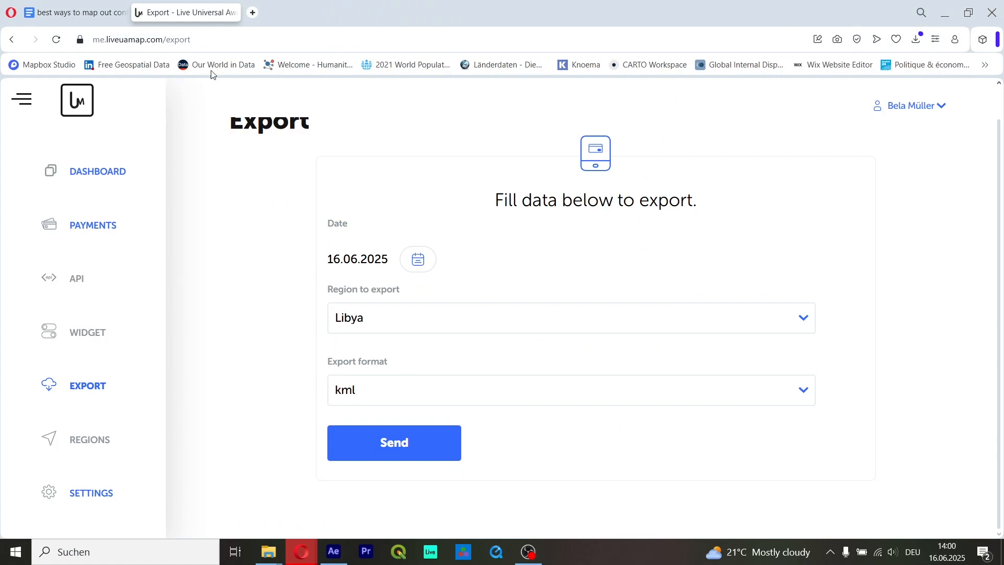
{"action": "key", "text": "ctrl+w"}
Step: Open acleddata.com in a new browser page and go to the form of its Data Export Tool
{"action": "left_click", "coordinate": [142, 12]}
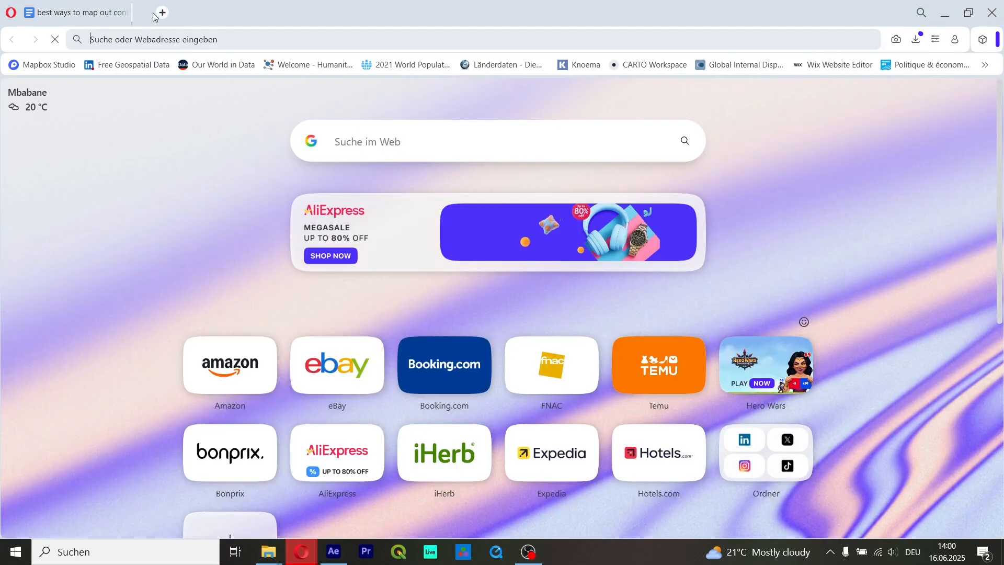
{"action": "type", "text": "acleddata.com"}
{"action": "key", "text": "Return"}
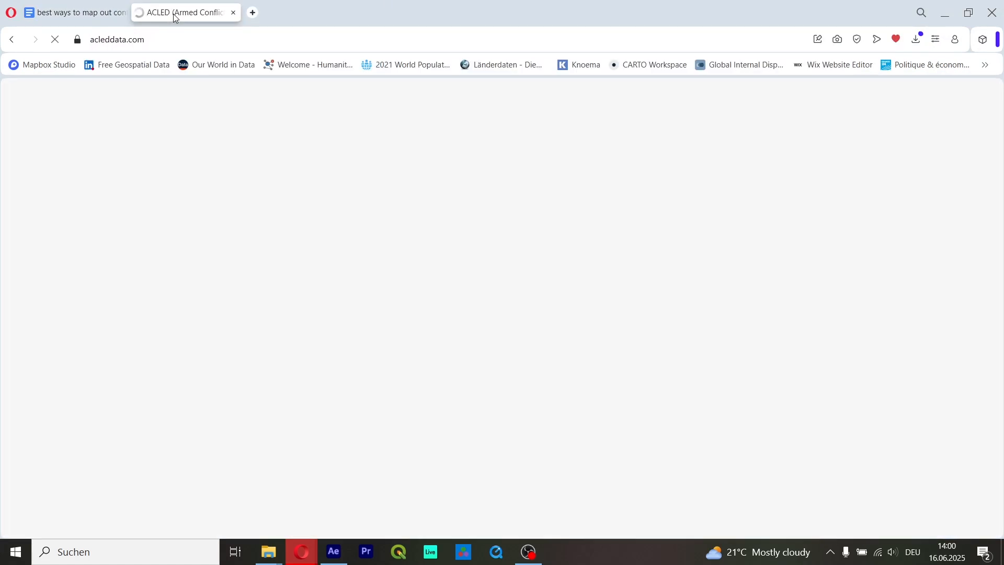
{"action": "scroll", "coordinate": [407, 338], "scroll_direction": "down", "scroll_amount": 6}
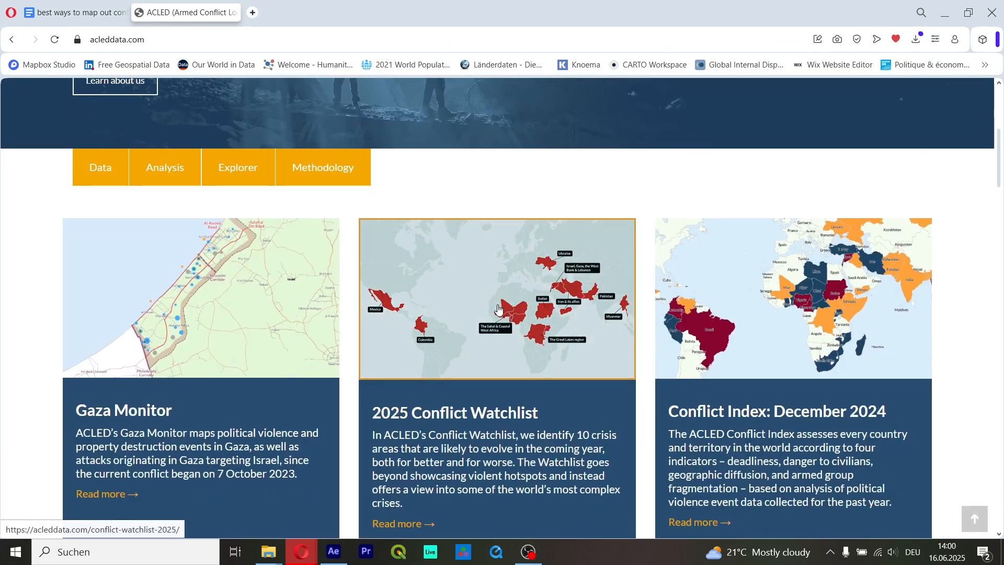
{"action": "scroll", "coordinate": [425, 168], "scroll_direction": "up", "scroll_amount": 5}
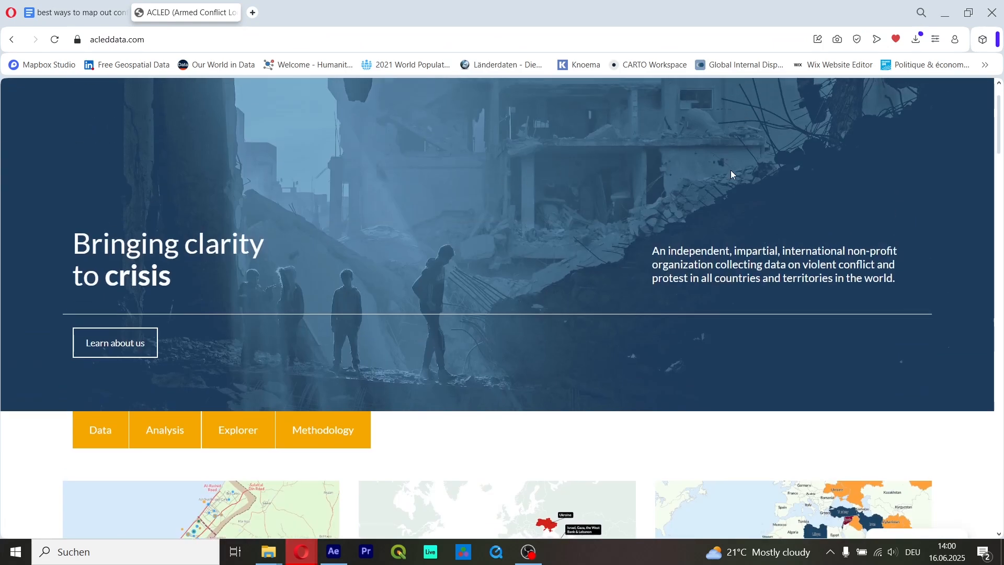
{"action": "scroll", "coordinate": [729, 170], "scroll_direction": "up", "scroll_amount": 1}
{"action": "mouse_move", "coordinate": [716, 103]}
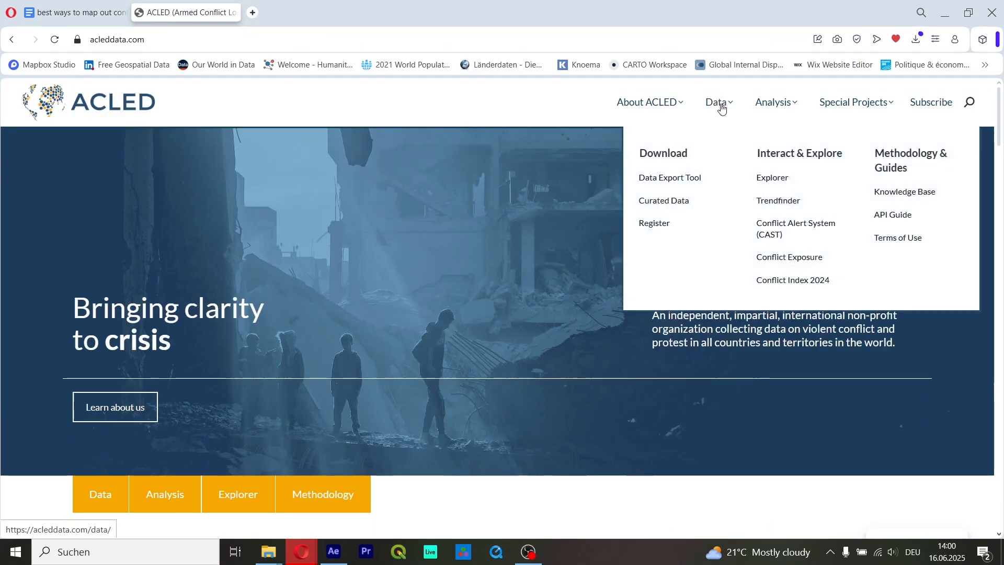
{"action": "left_click", "coordinate": [686, 180]}
{"action": "scroll", "coordinate": [457, 301], "scroll_direction": "down", "scroll_amount": 10}
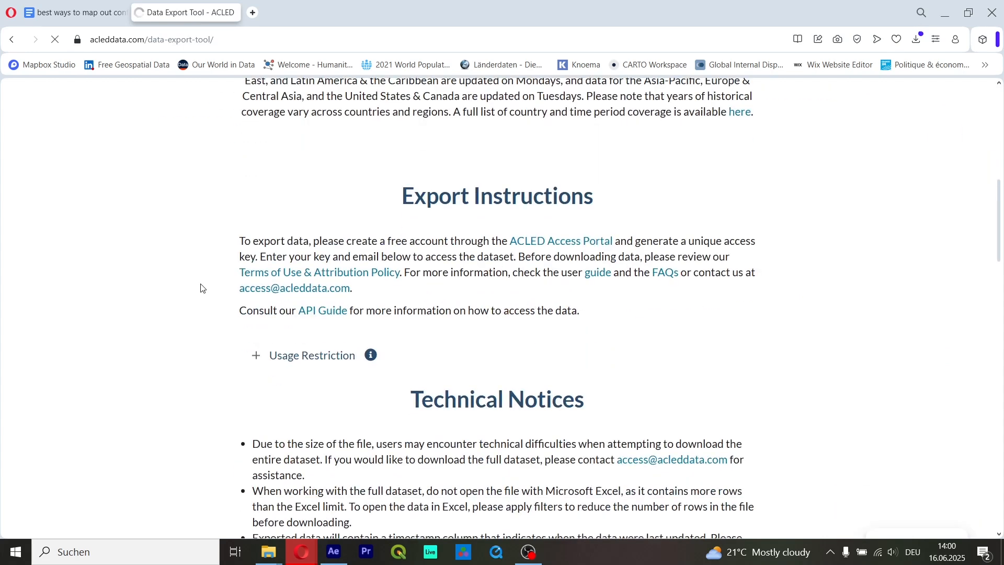
{"action": "scroll", "coordinate": [230, 265], "scroll_direction": "down", "scroll_amount": 8}
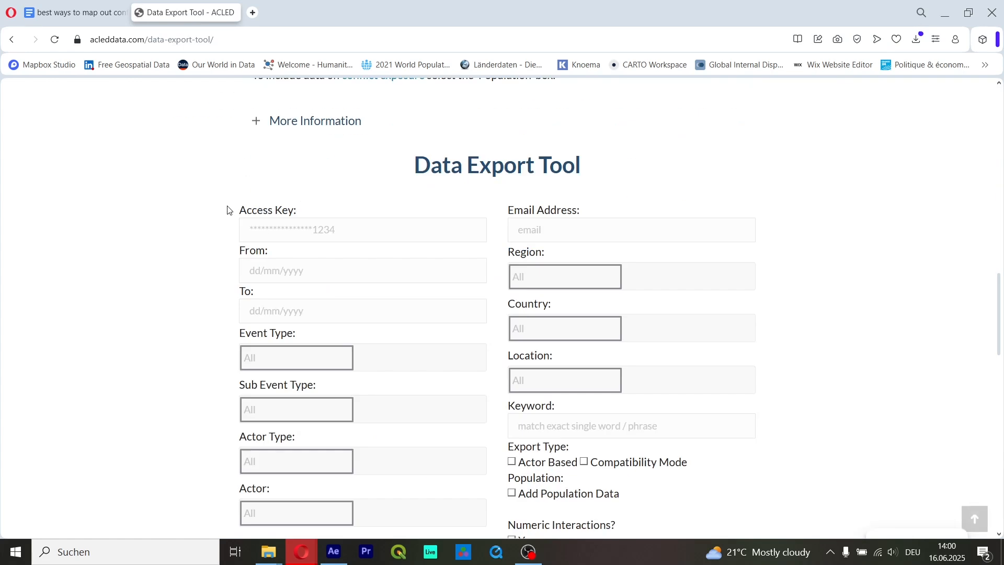
Step: Check the export form's required credential fields, and read the ACLED section in the notes document
{"action": "left_click_drag", "start_coordinate": [586, 209], "coordinate": [517, 212]}
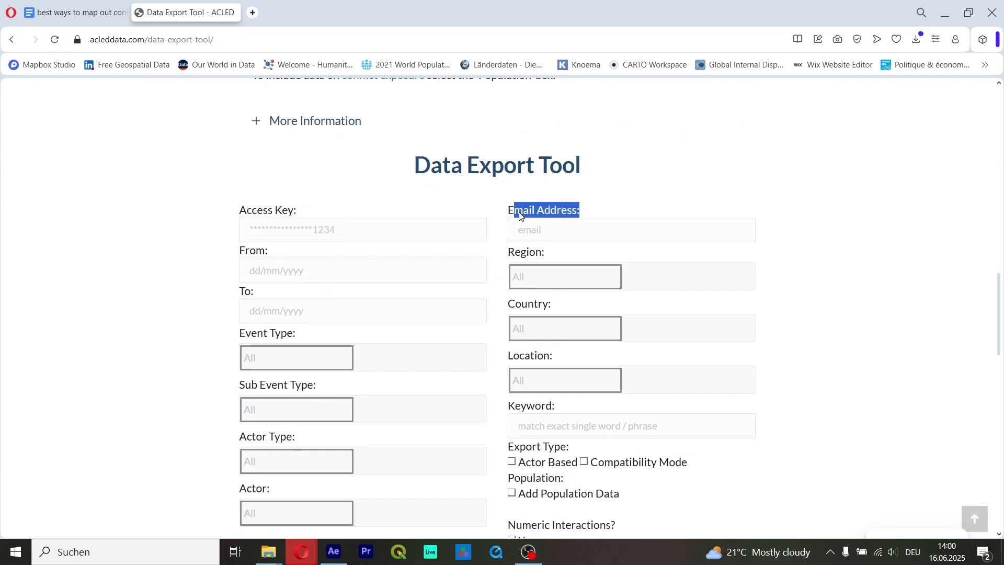
{"action": "left_click", "coordinate": [517, 213]}
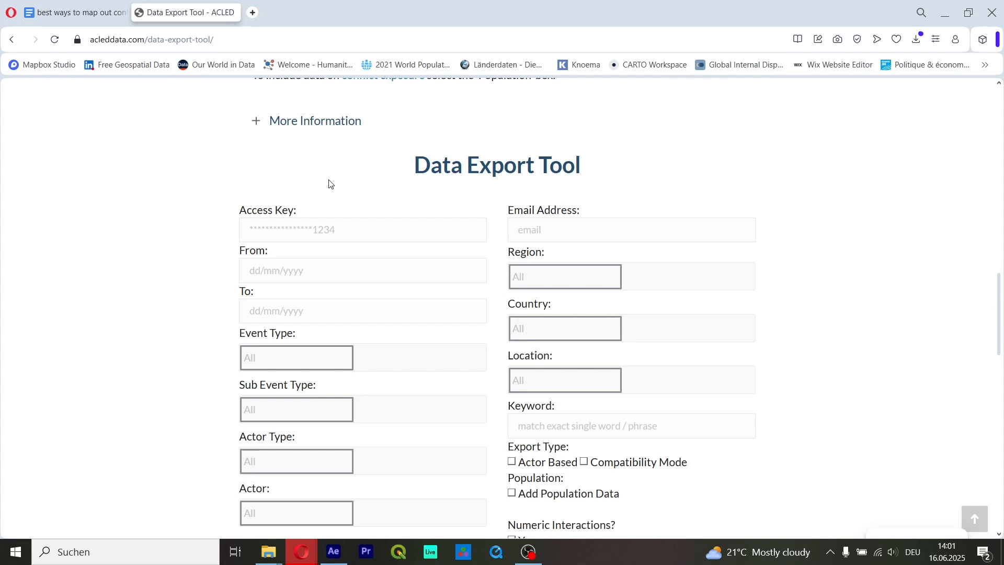
{"action": "left_click", "coordinate": [89, 7]}
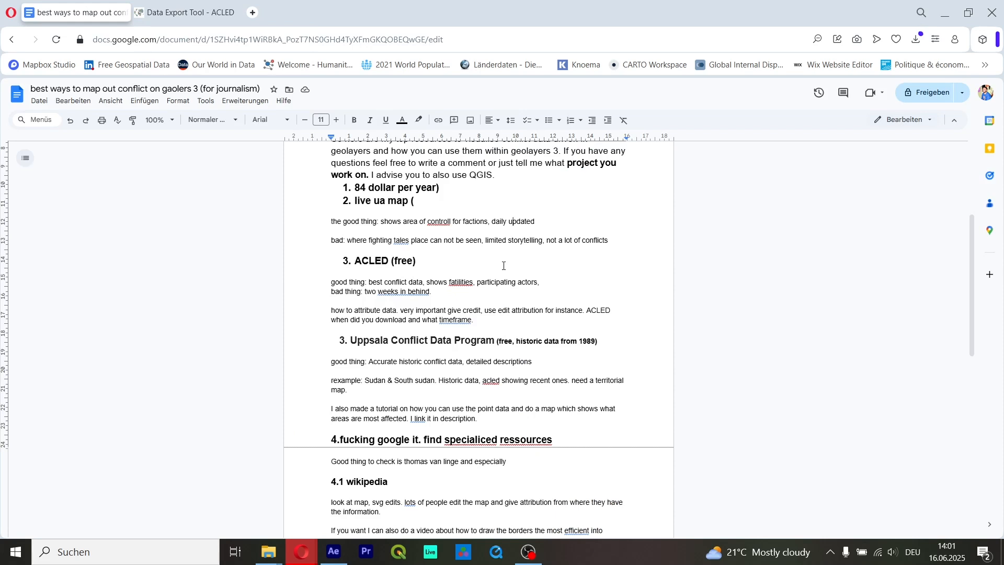
Step: Switch to After Effects and examine the faction areas and borders across the Libya map, especially the south
{"action": "left_click", "coordinate": [333, 552]}
{"action": "scroll", "coordinate": [466, 182], "scroll_direction": "up", "scroll_amount": 5}
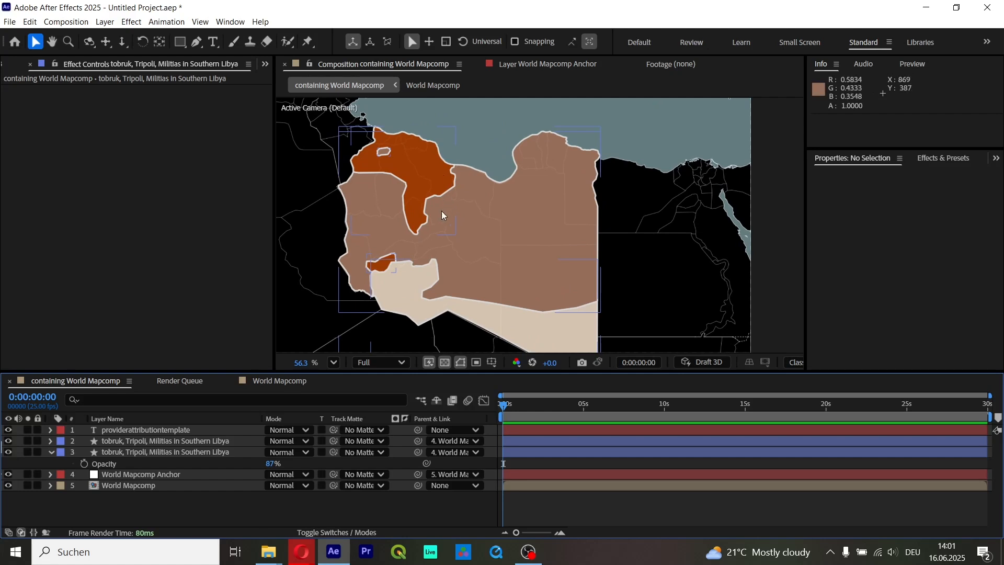
{"action": "left_click_drag", "start_coordinate": [606, 249], "coordinate": [600, 201]}
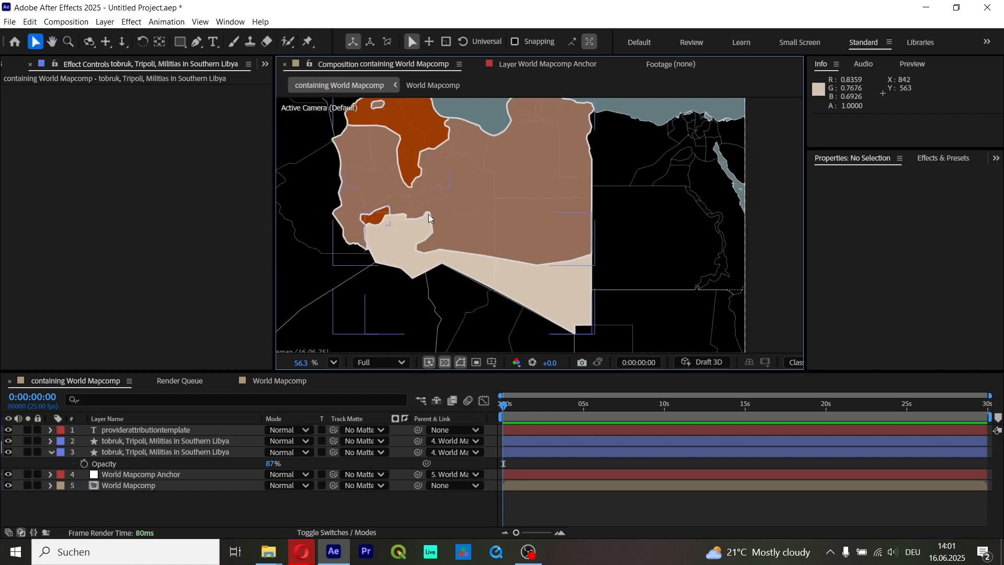
{"action": "scroll", "coordinate": [528, 168], "scroll_direction": "down", "scroll_amount": 1}
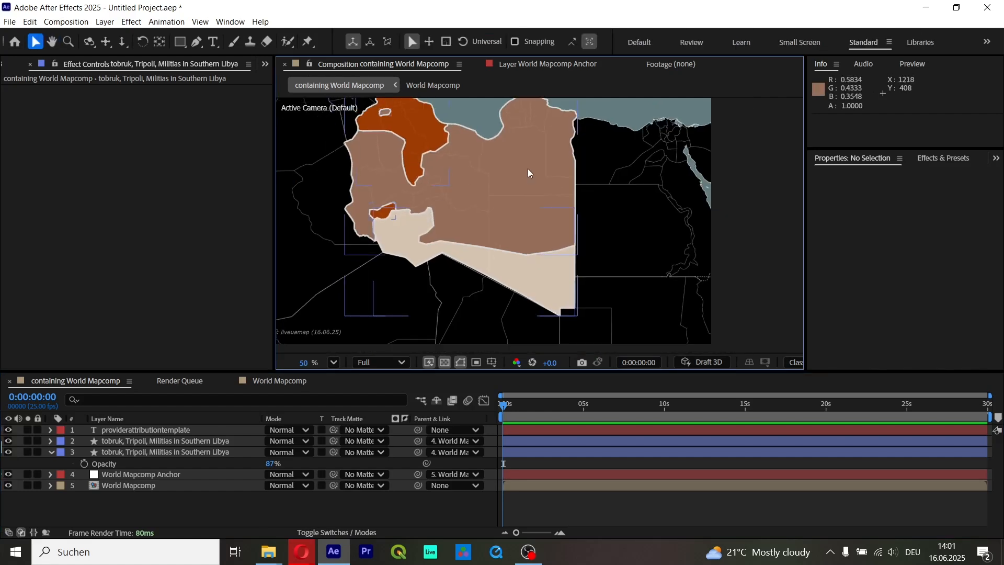
{"action": "scroll", "coordinate": [502, 174], "scroll_direction": "up", "scroll_amount": 4}
{"action": "scroll", "coordinate": [502, 175], "scroll_direction": "down", "scroll_amount": 5}
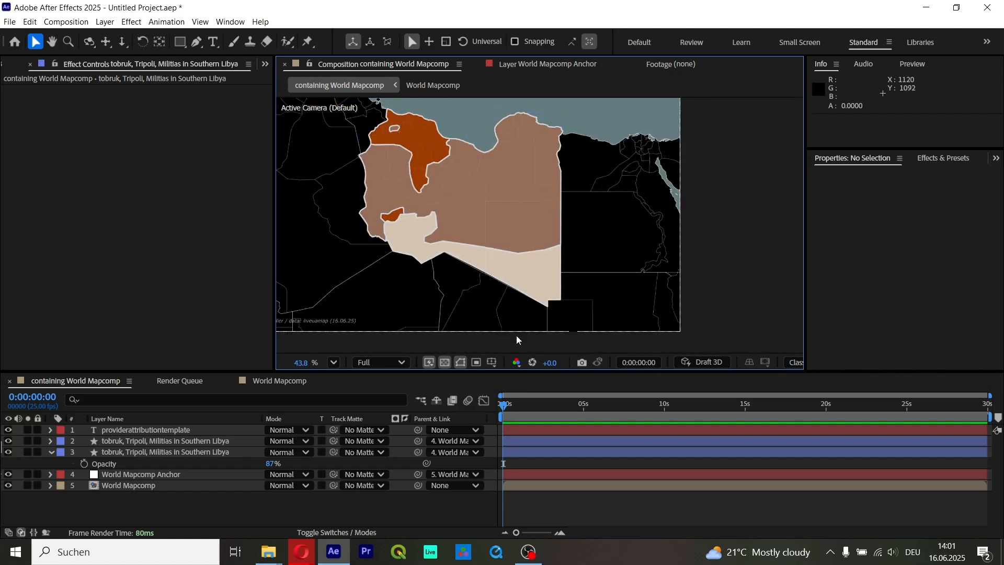
{"action": "scroll", "coordinate": [458, 240], "scroll_direction": "up", "scroll_amount": 2}
{"action": "scroll", "coordinate": [459, 239], "scroll_direction": "up", "scroll_amount": 6}
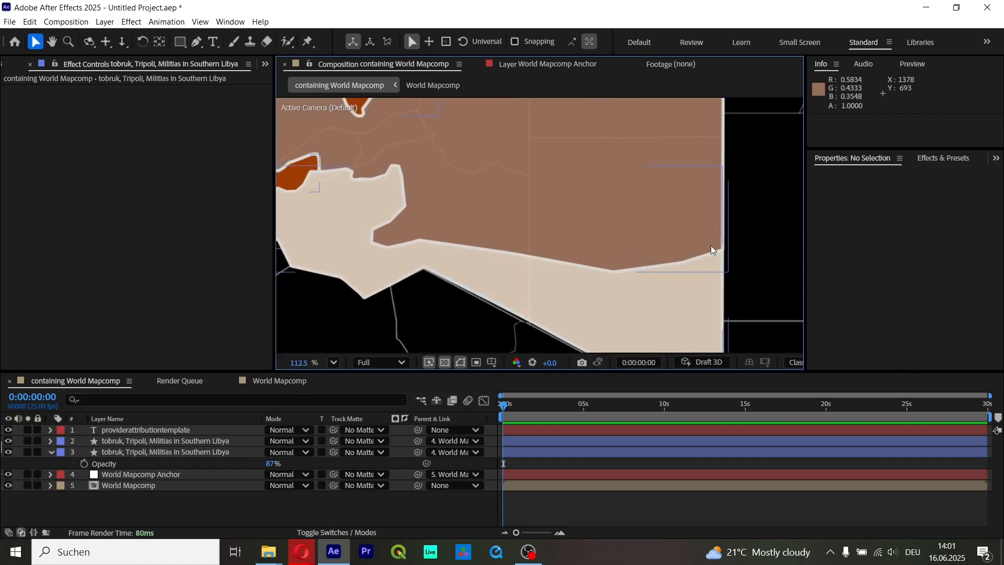
{"action": "scroll", "coordinate": [696, 253], "scroll_direction": "down", "scroll_amount": 1}
{"action": "scroll", "coordinate": [425, 253], "scroll_direction": "down", "scroll_amount": 2}
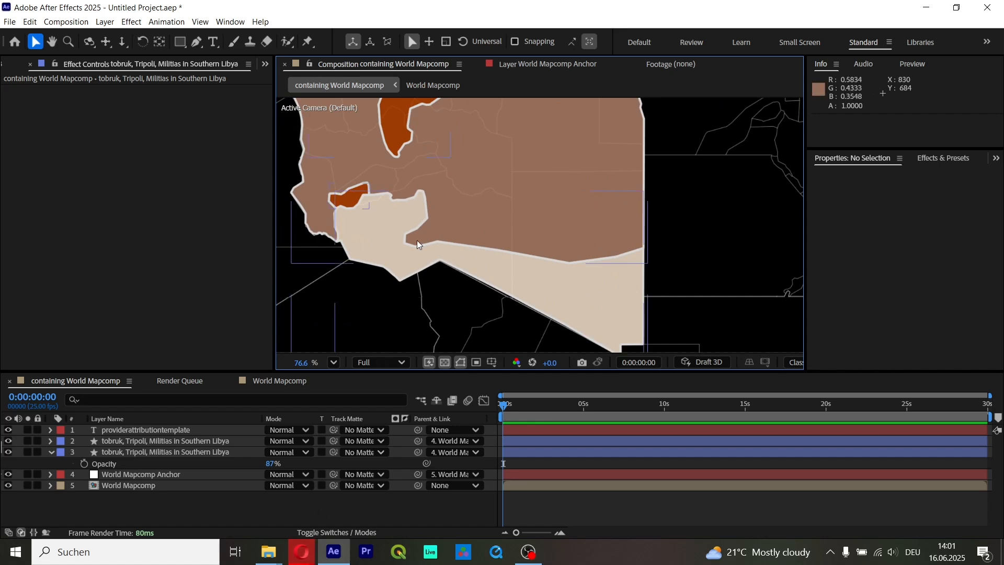
{"action": "scroll", "coordinate": [417, 240], "scroll_direction": "down", "scroll_amount": 2}
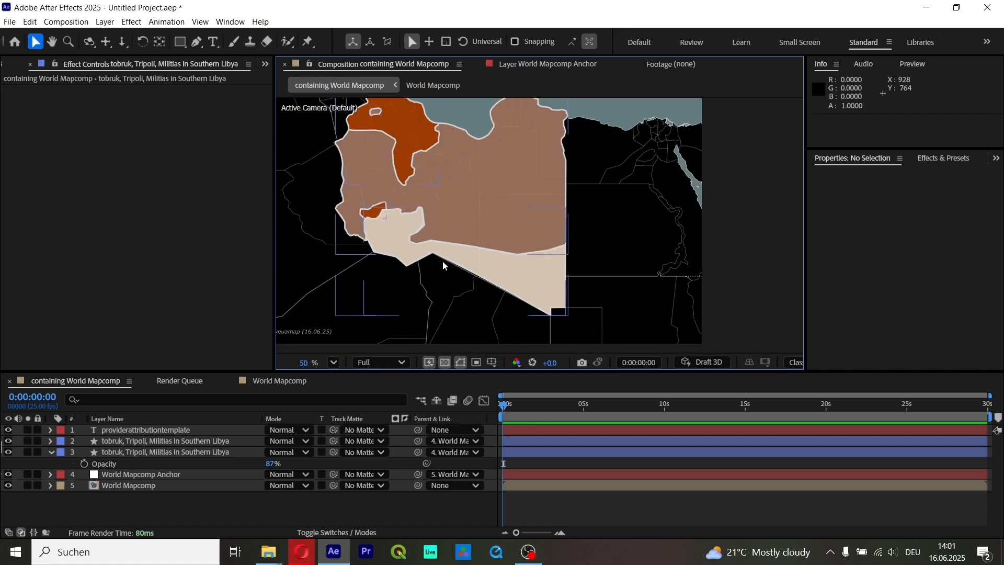
{"action": "scroll", "coordinate": [575, 258], "scroll_direction": "up", "scroll_amount": 2}
{"action": "scroll", "coordinate": [576, 258], "scroll_direction": "up", "scroll_amount": 2}
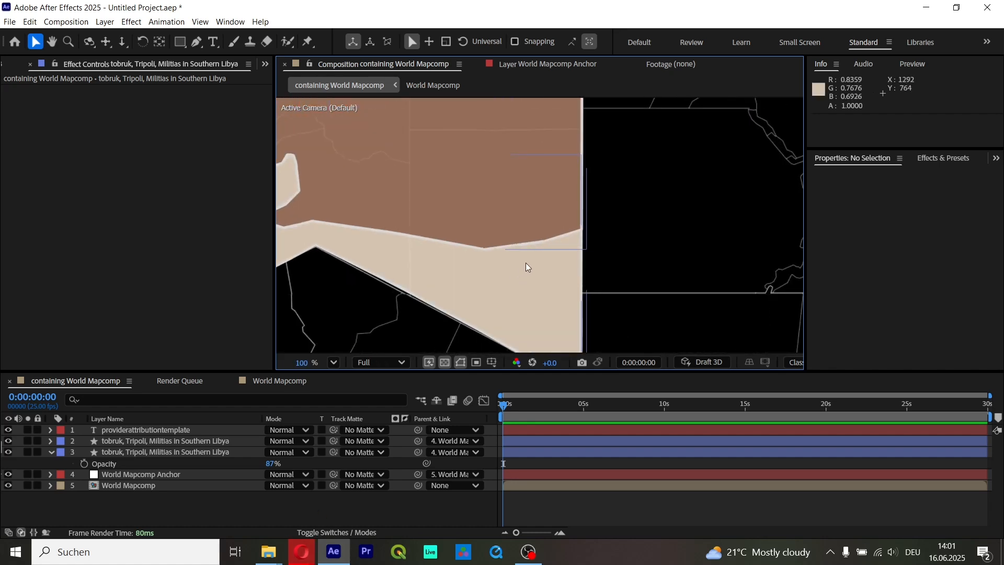
{"action": "scroll", "coordinate": [569, 241], "scroll_direction": "down", "scroll_amount": 3}
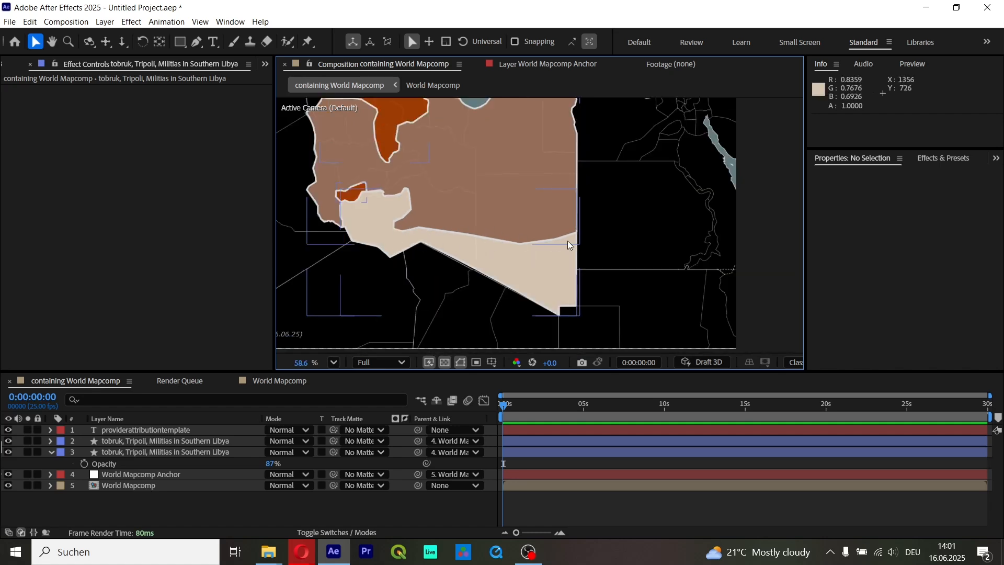
{"action": "scroll", "coordinate": [442, 230], "scroll_direction": "down", "scroll_amount": 2}
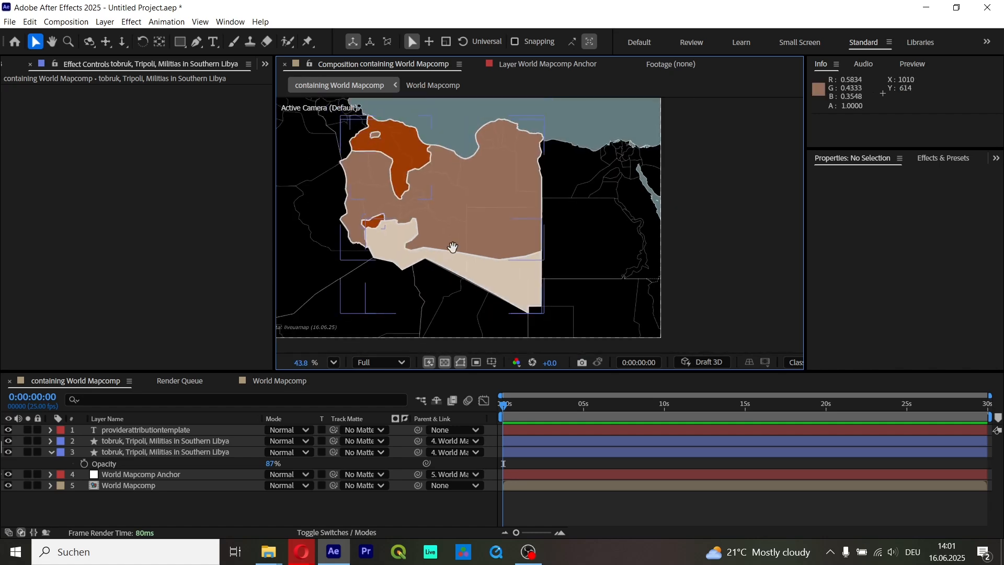
Step: Return to the ACLED Data Export Tool form in the browser
{"action": "mouse_move", "coordinate": [301, 552]}
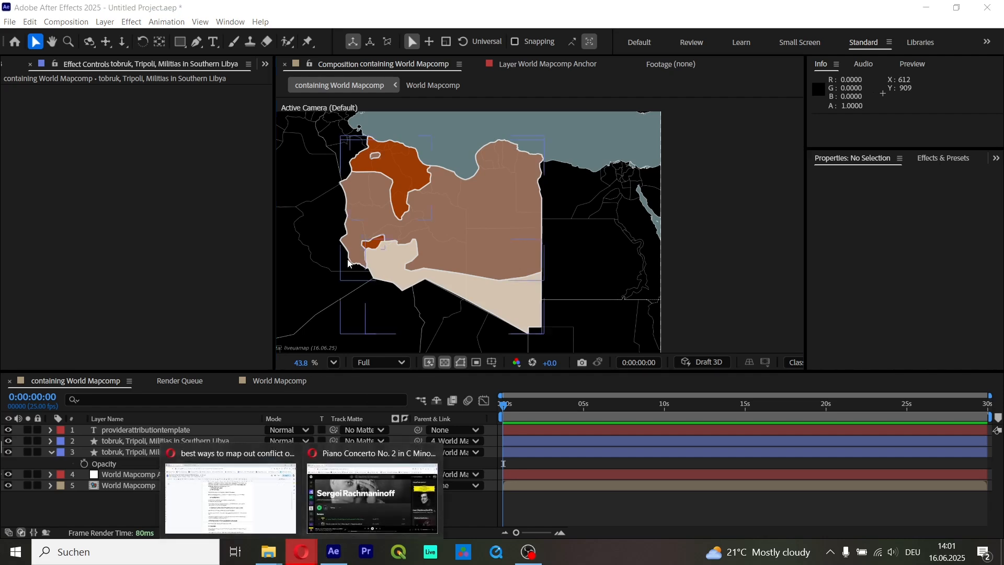
{"action": "left_click", "coordinate": [247, 511]}
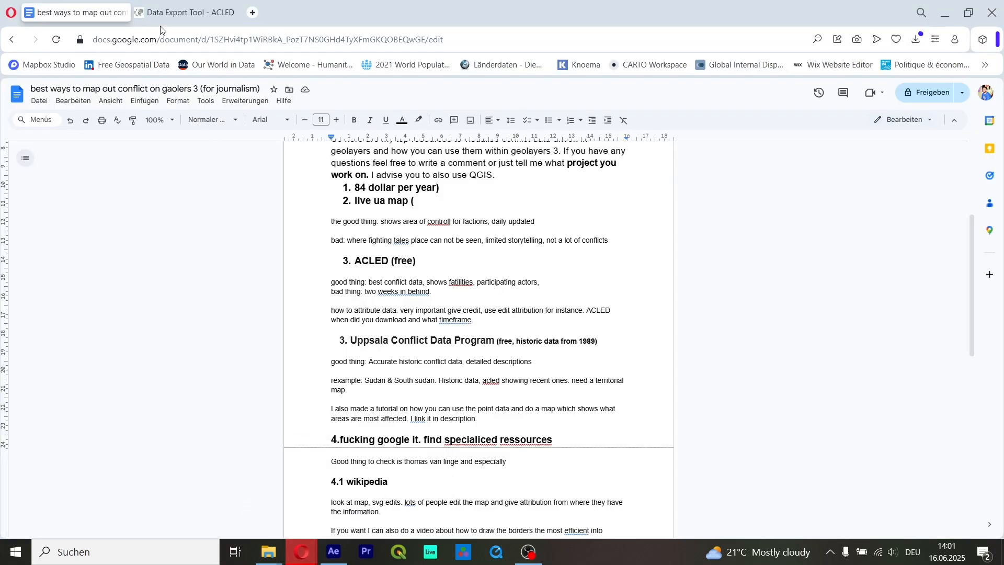
{"action": "left_click", "coordinate": [188, 12]}
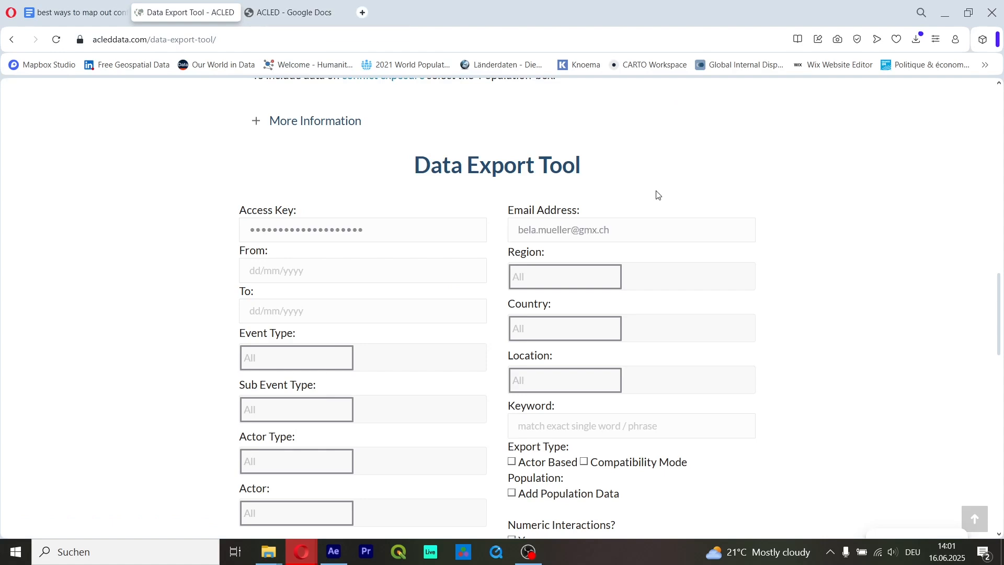
{"action": "scroll", "coordinate": [248, 244], "scroll_direction": "down", "scroll_amount": 1}
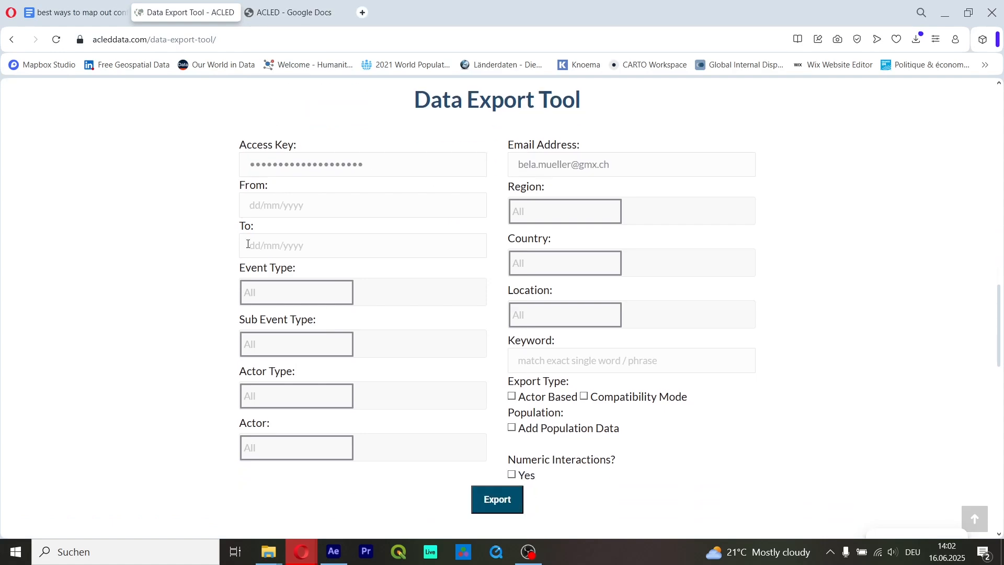
{"action": "left_click", "coordinate": [298, 210]}
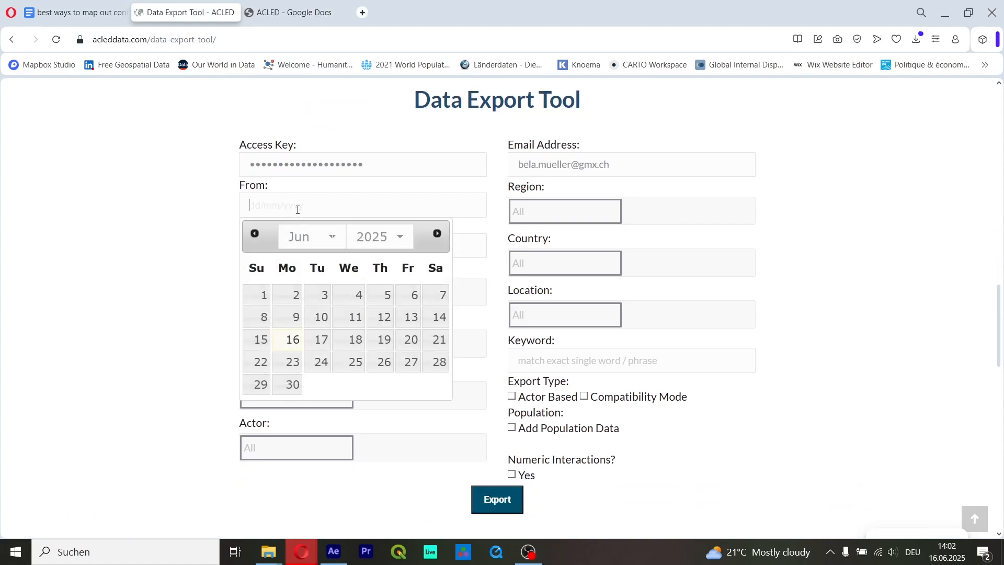
{"action": "left_click", "coordinate": [111, 43]}
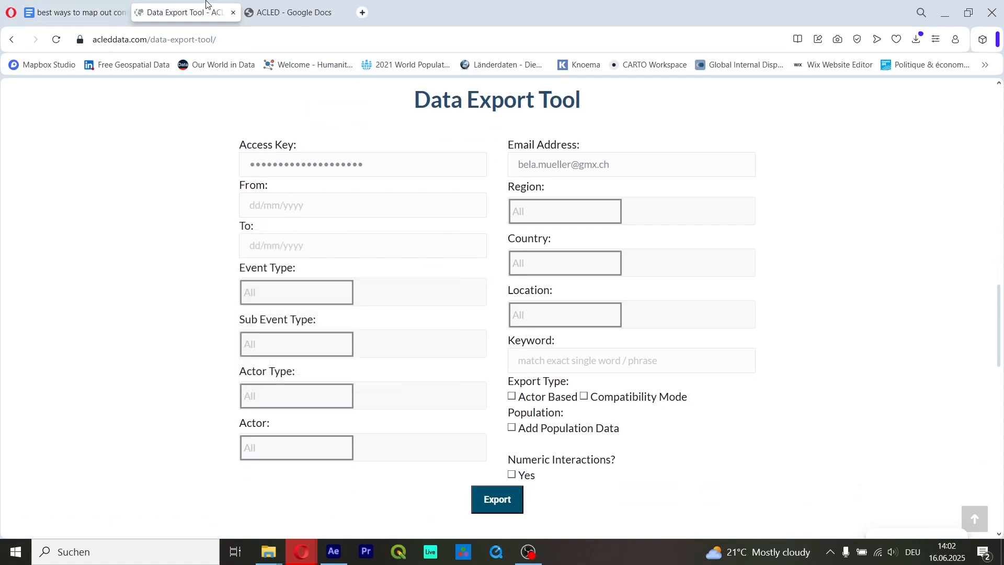
{"action": "left_click", "coordinate": [537, 212]}
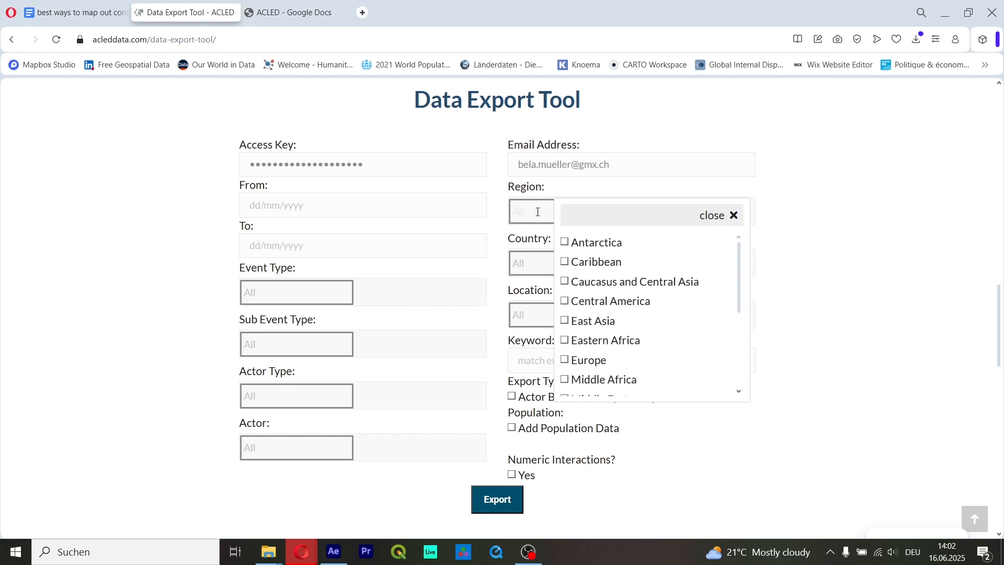
{"action": "type", "text": "south"}
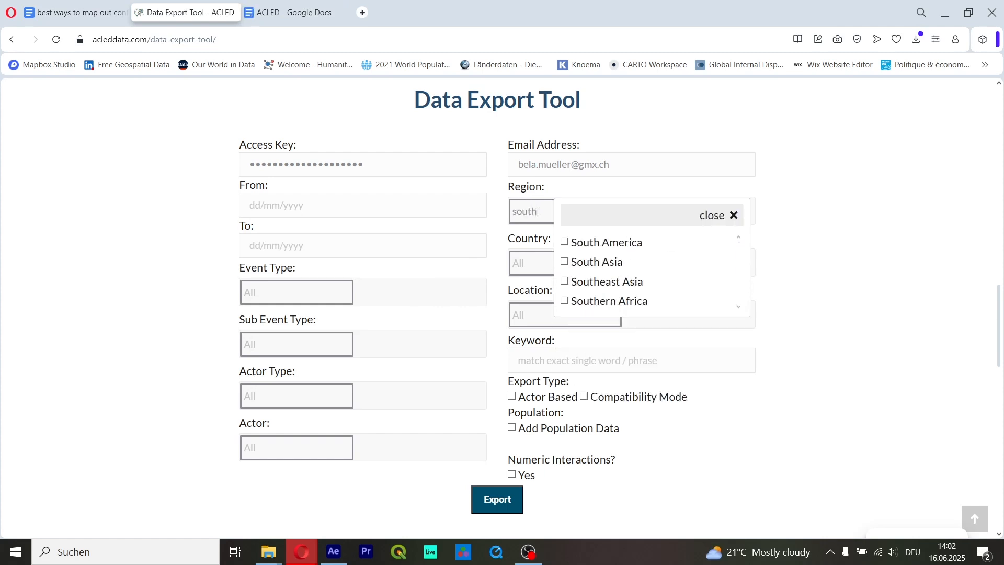
{"action": "double_click", "coordinate": [537, 212]}
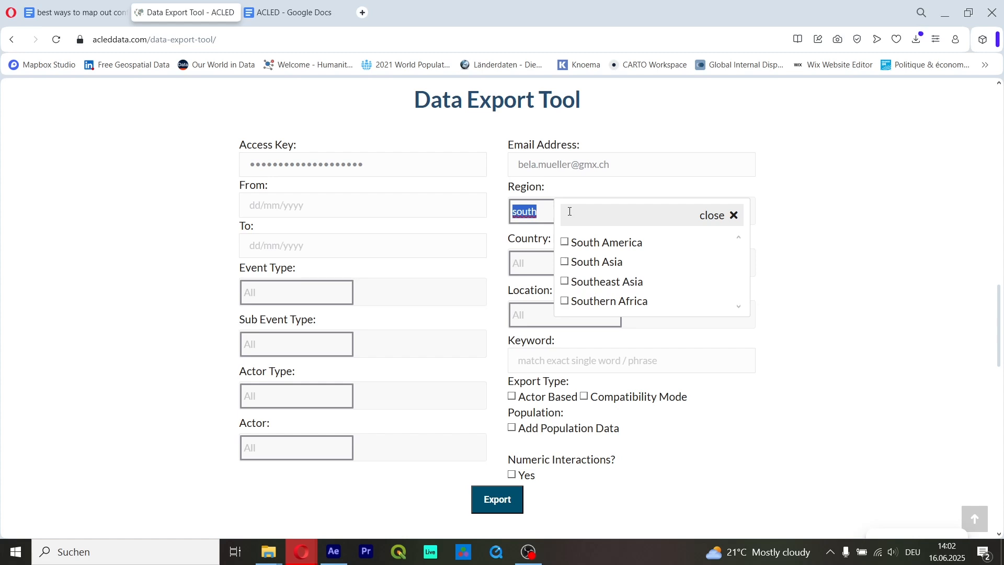
{"action": "left_click", "coordinate": [738, 214]}
{"action": "left_click", "coordinate": [604, 219]}
{"action": "key", "text": "BackSpace"}
{"action": "key", "text": "BackSpace"}
{"action": "key", "text": "BackSpace"}
{"action": "key", "text": "BackSpace"}
{"action": "key", "text": "BackSpace"}
Step: Filter the ACLED export by country, selecting Sudan
{"action": "left_click", "coordinate": [530, 264]}
{"action": "type", "text": "sudan"}
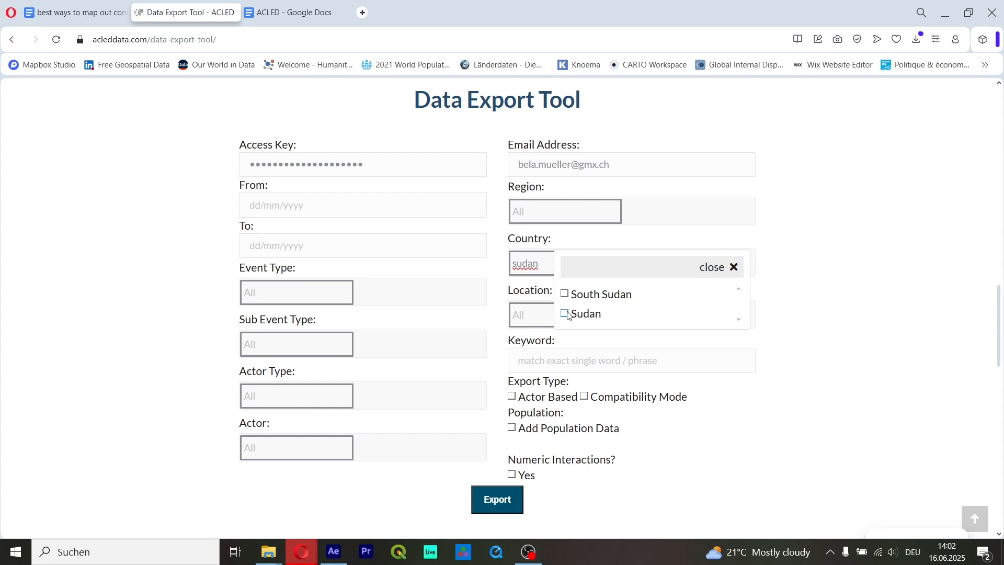
{"action": "left_click", "coordinate": [564, 315]}
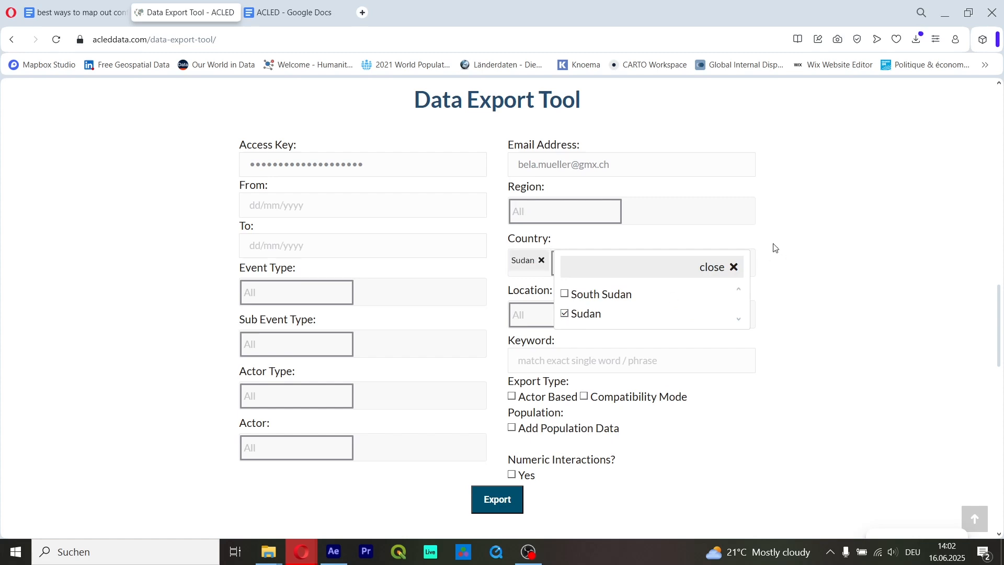
Step: Set the export period from 01/01/2025 to 30/06/2025 and export the Sudan event data
{"action": "left_click", "coordinate": [725, 268]}
{"action": "left_click", "coordinate": [295, 201]}
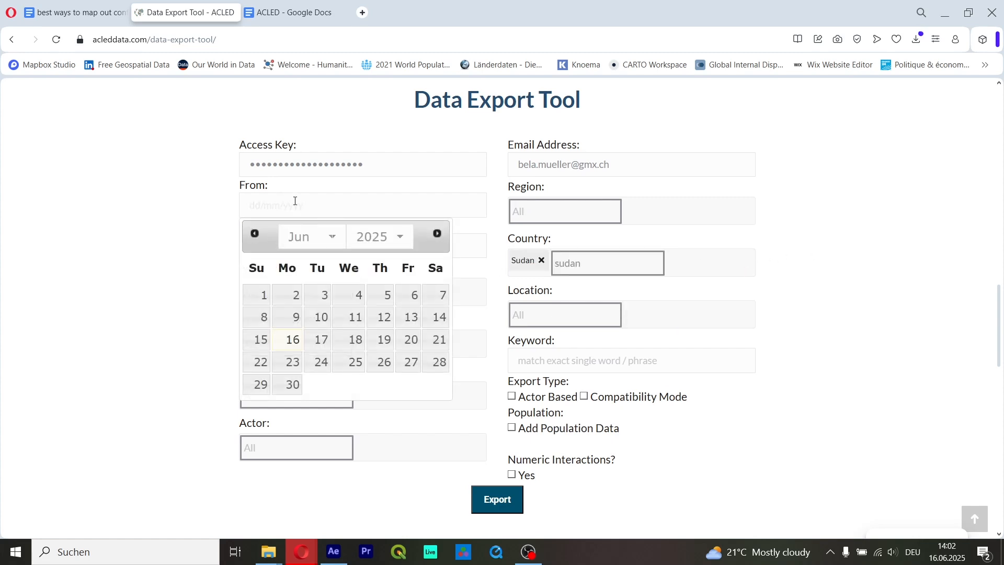
{"action": "left_click", "coordinate": [313, 246]}
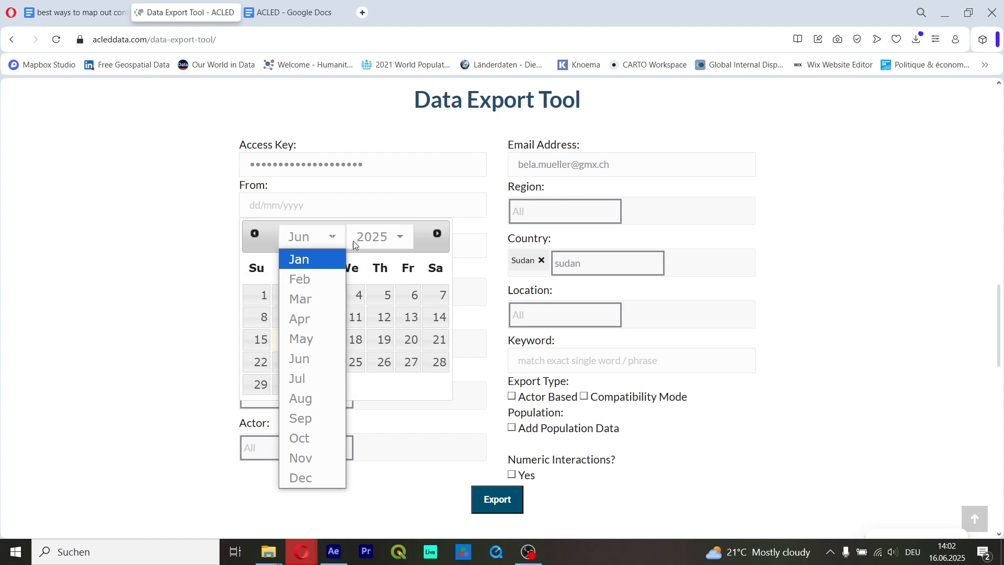
{"action": "left_click", "coordinate": [317, 257]}
{"action": "left_click", "coordinate": [349, 292]}
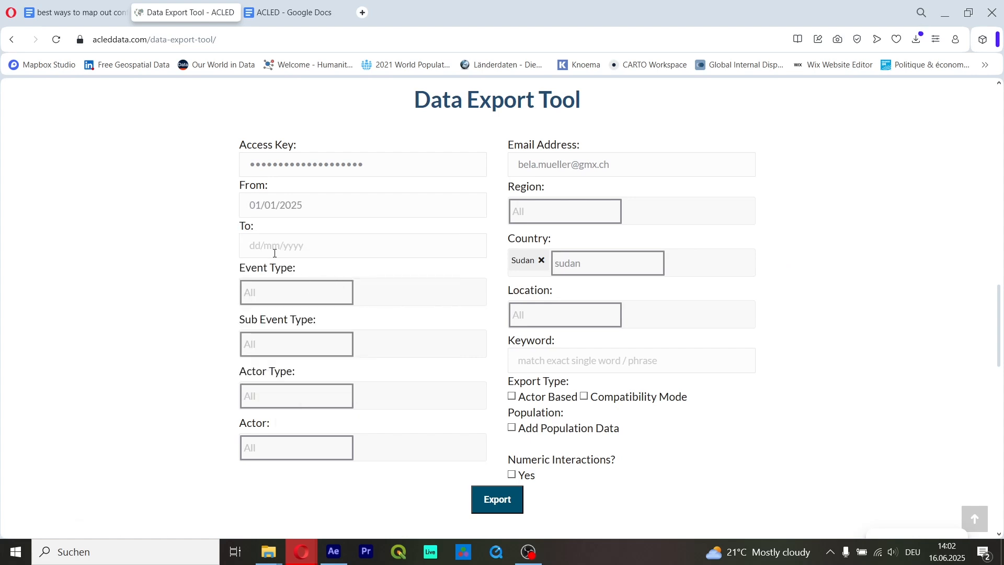
{"action": "left_click", "coordinate": [293, 245]}
{"action": "left_click", "coordinate": [288, 425]}
{"action": "scroll", "coordinate": [485, 363], "scroll_direction": "down", "scroll_amount": 3}
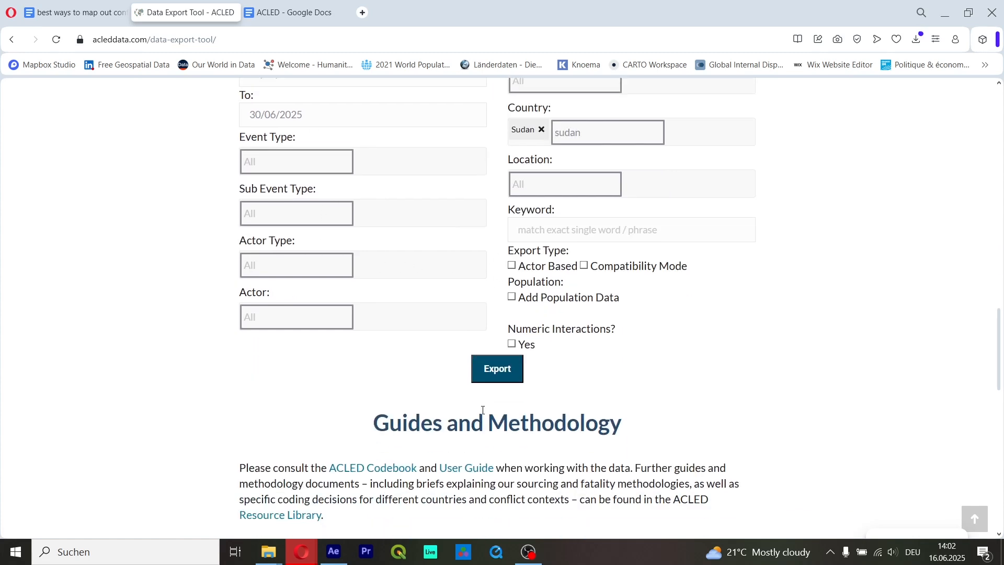
{"action": "left_click", "coordinate": [492, 367]}
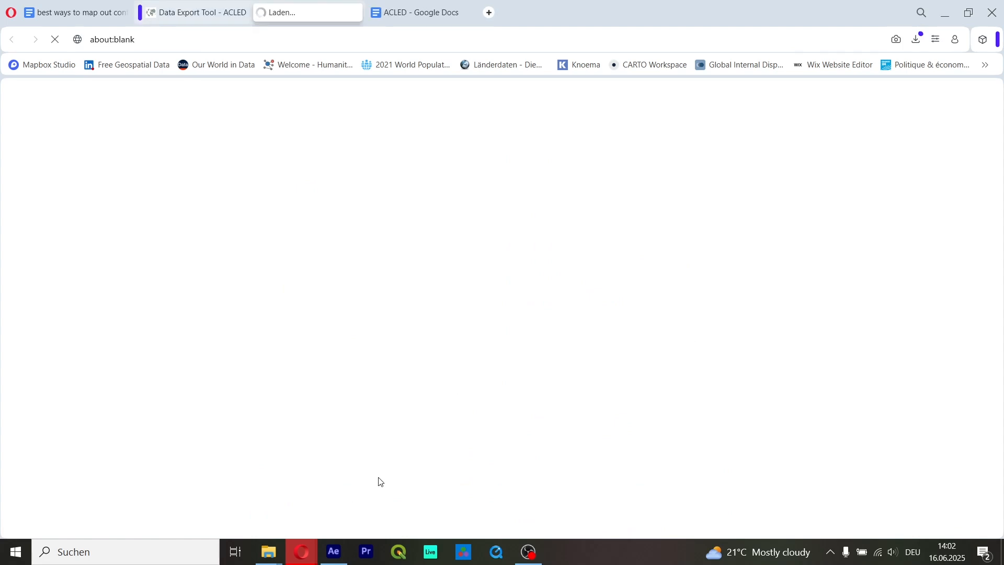
Step: Switch to After Effects, open GEOlayers 3 and hide both Libya faction shape layers
{"action": "left_click", "coordinate": [334, 552]}
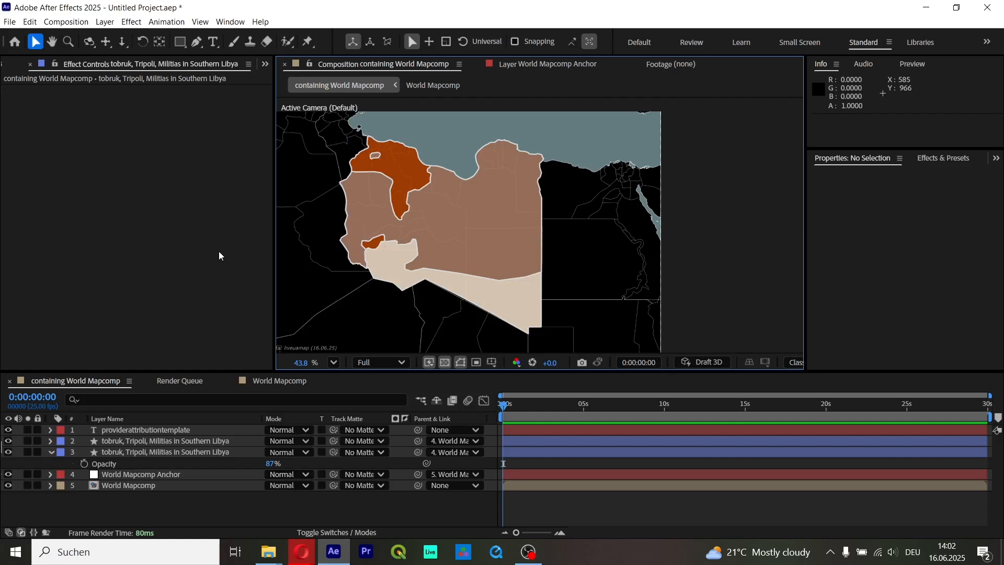
{"action": "left_click", "coordinate": [265, 64]}
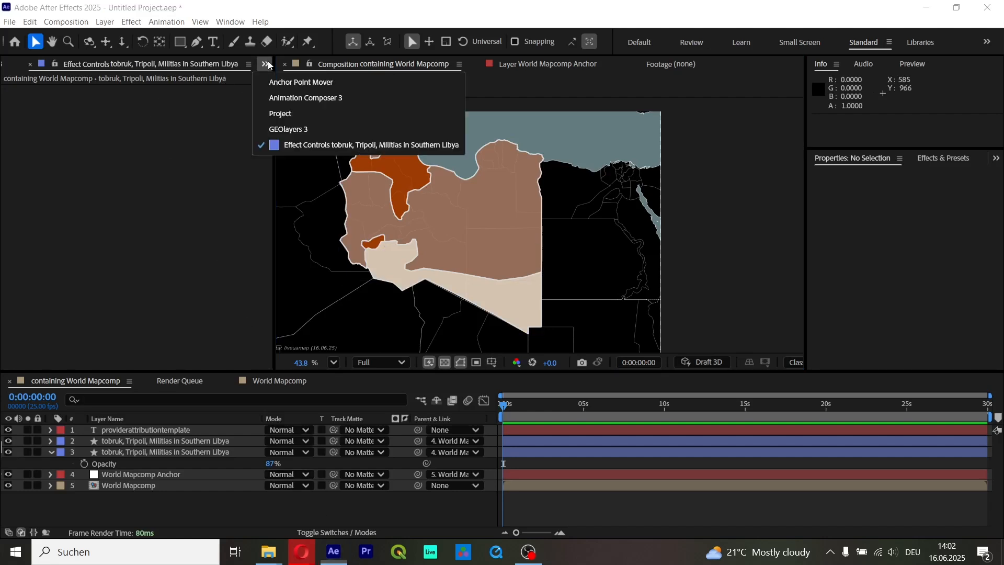
{"action": "left_click", "coordinate": [316, 128]}
{"action": "left_click", "coordinate": [169, 363]}
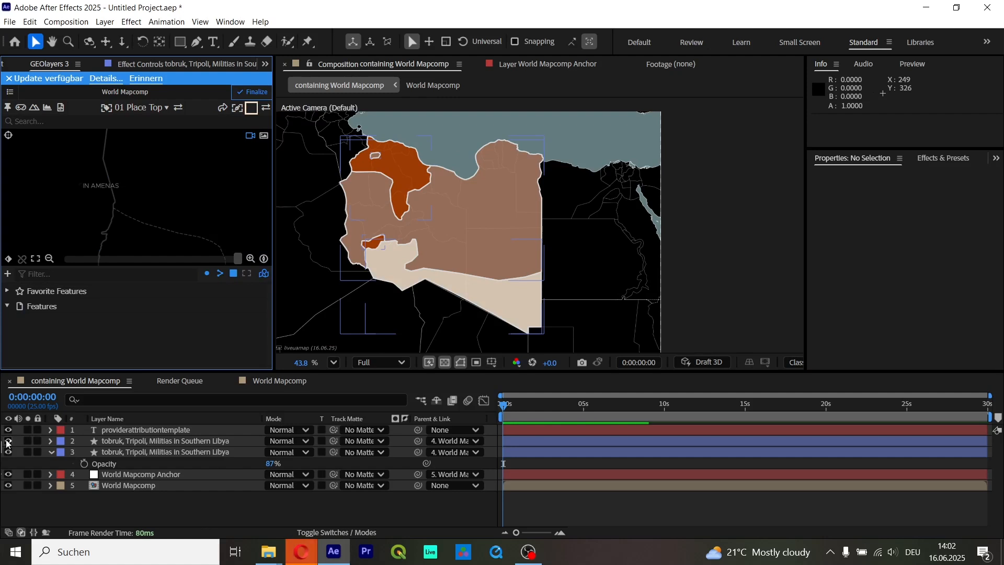
Step: Link the mapcomp view, add Sudan's sovereign country feature to the browser and frame the map on it
{"action": "scroll", "coordinate": [156, 199], "scroll_direction": "down", "scroll_amount": 6}
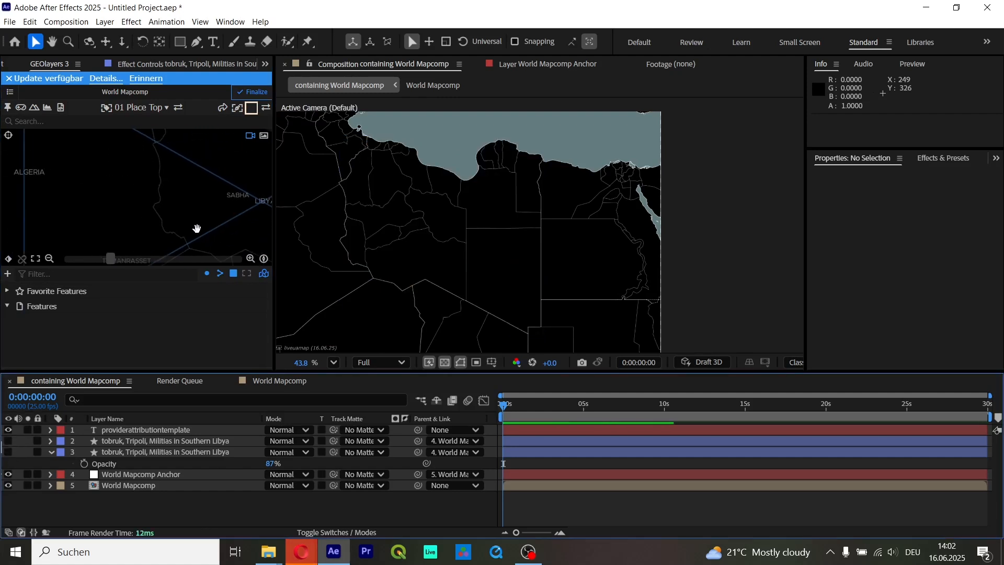
{"action": "scroll", "coordinate": [131, 185], "scroll_direction": "down", "scroll_amount": 5}
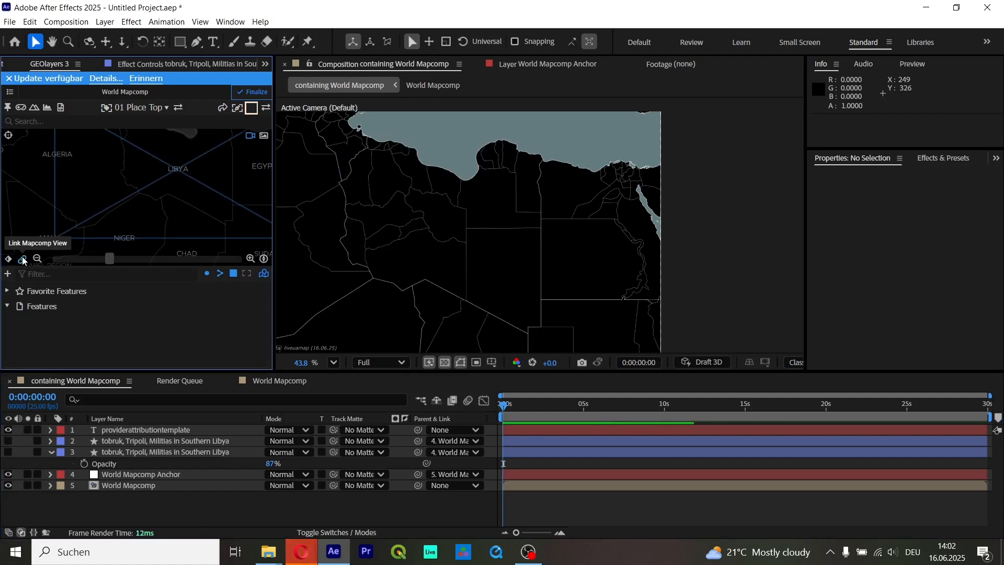
{"action": "scroll", "coordinate": [70, 226], "scroll_direction": "down", "scroll_amount": 2}
{"action": "left_click_drag", "start_coordinate": [156, 242], "coordinate": [159, 162]}
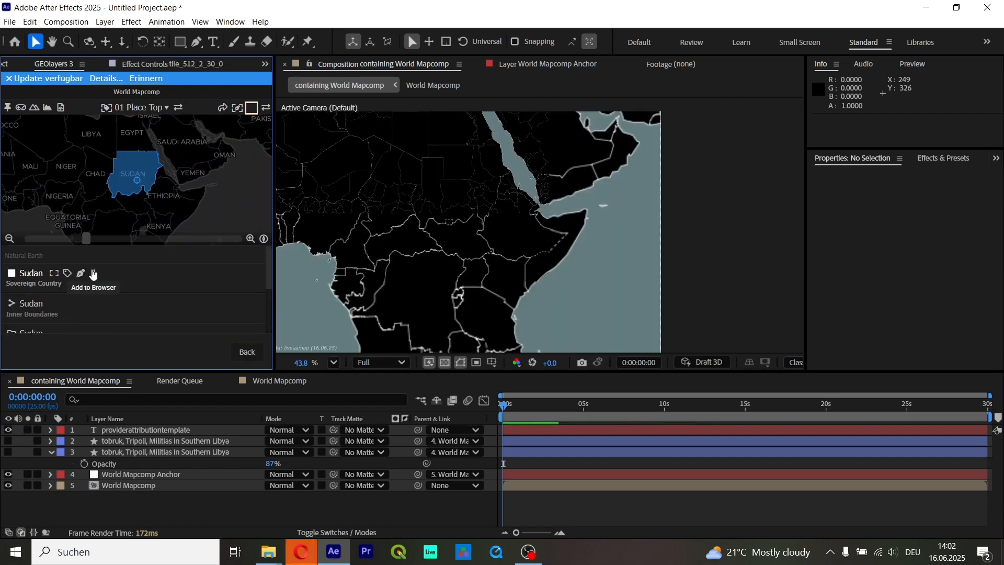
{"action": "left_click", "coordinate": [92, 274]}
{"action": "double_click", "coordinate": [46, 325]}
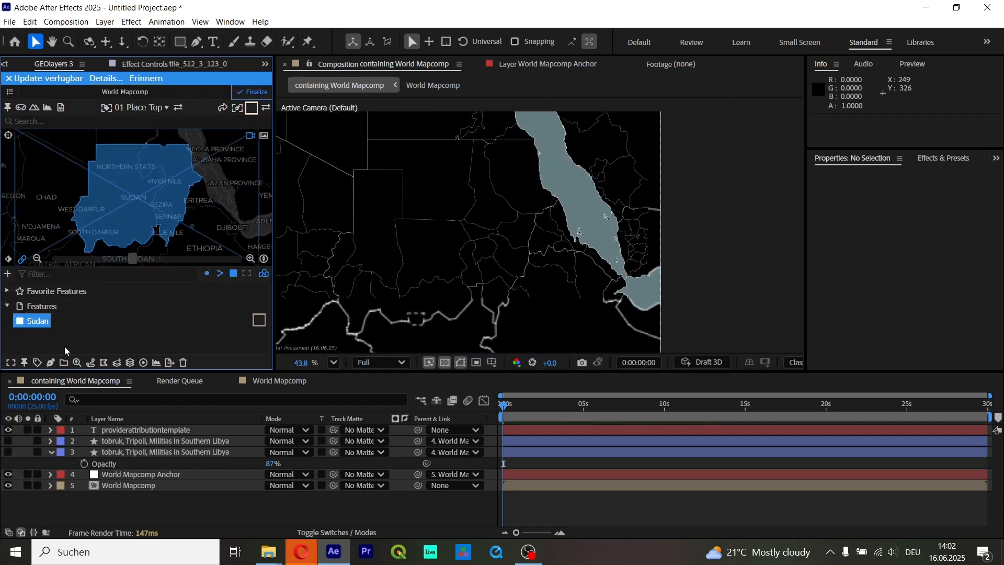
Step: Select the upper Libya faction layer and examine its outlines in the composition, especially how smooth the borders look
{"action": "left_click", "coordinate": [126, 440]}
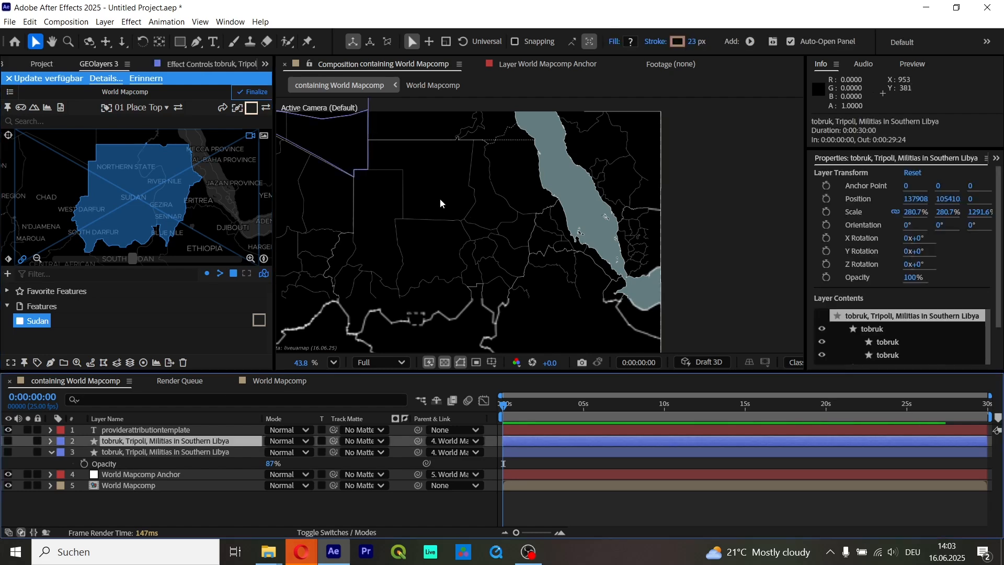
{"action": "left_click_drag", "start_coordinate": [441, 204], "coordinate": [651, 367]}
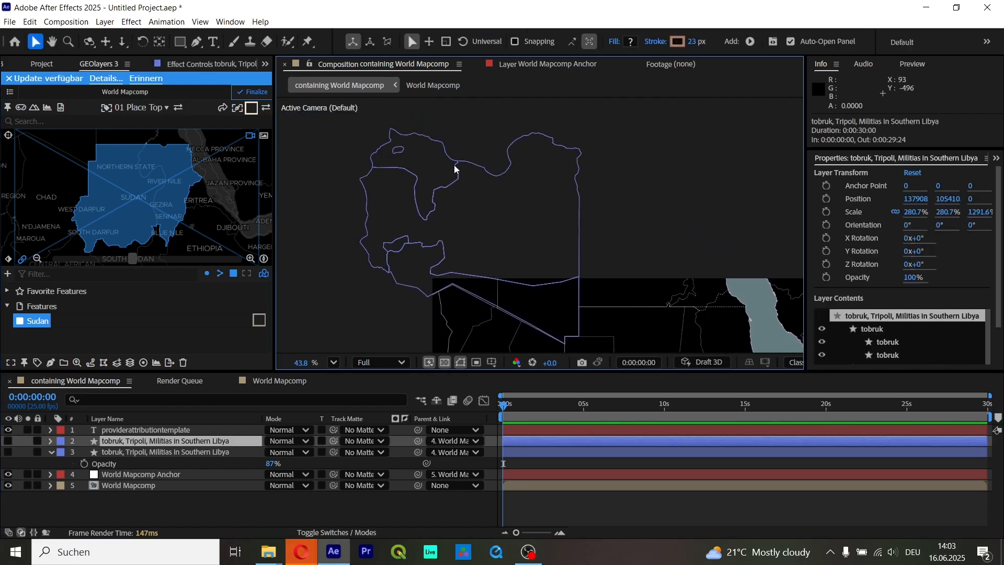
{"action": "scroll", "coordinate": [459, 159], "scroll_direction": "up", "scroll_amount": 6}
{"action": "scroll", "coordinate": [465, 167], "scroll_direction": "down", "scroll_amount": 1}
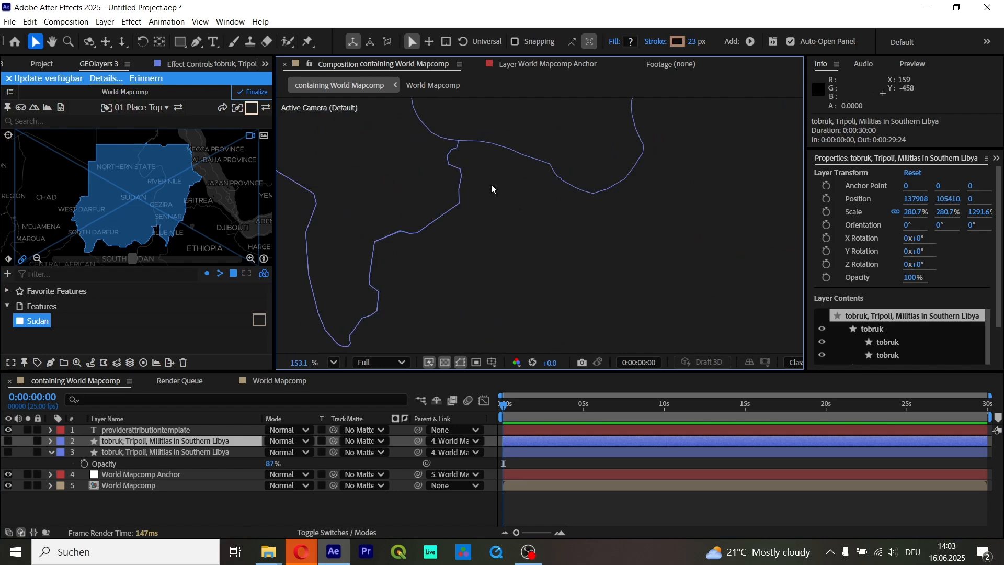
{"action": "scroll", "coordinate": [550, 267], "scroll_direction": "down", "scroll_amount": 4}
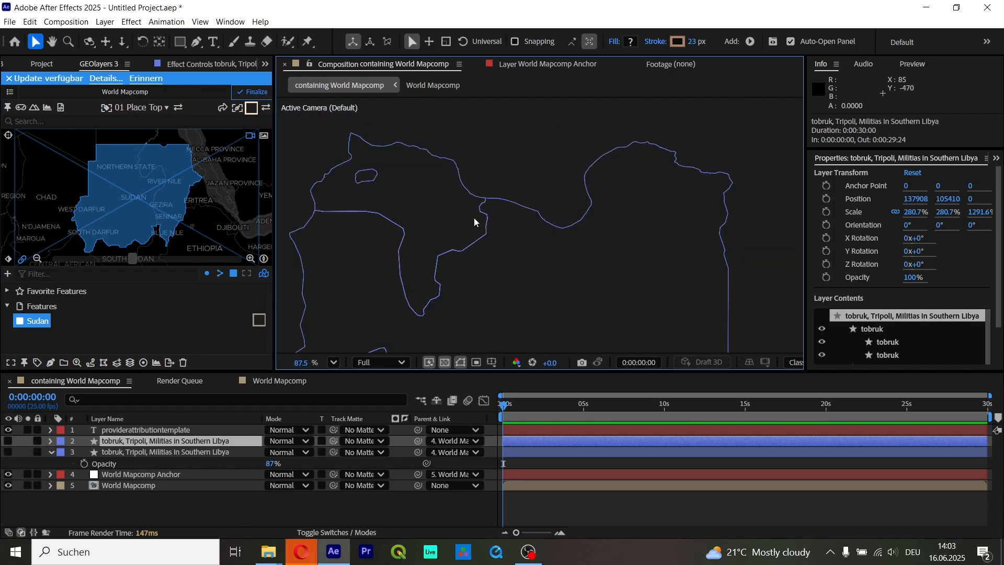
{"action": "left_click_drag", "start_coordinate": [599, 278], "coordinate": [593, 247]}
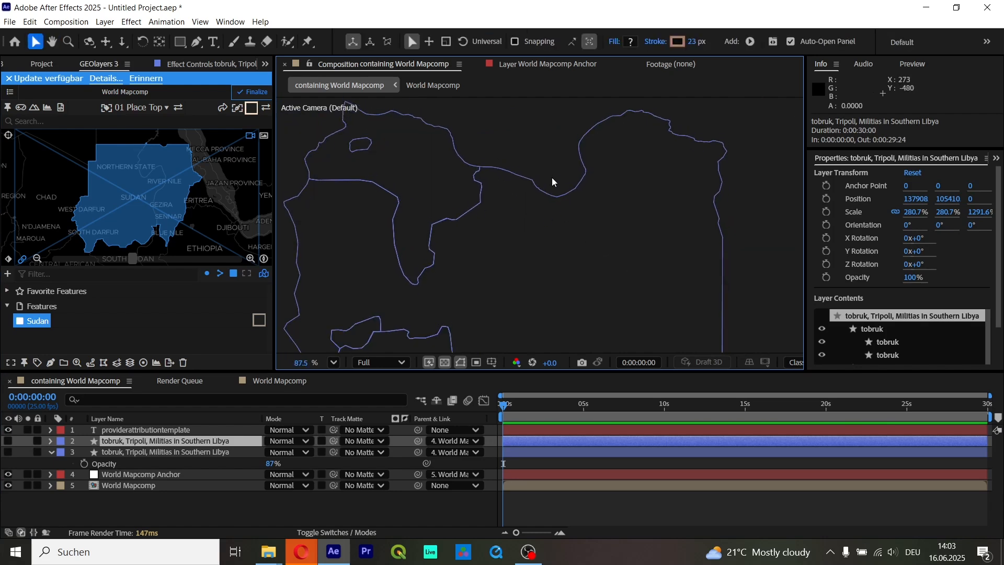
{"action": "left_click_drag", "start_coordinate": [695, 244], "coordinate": [646, 110]}
{"action": "scroll", "coordinate": [520, 253], "scroll_direction": "down", "scroll_amount": 4}
{"action": "left_click_drag", "start_coordinate": [596, 263], "coordinate": [423, 203]}
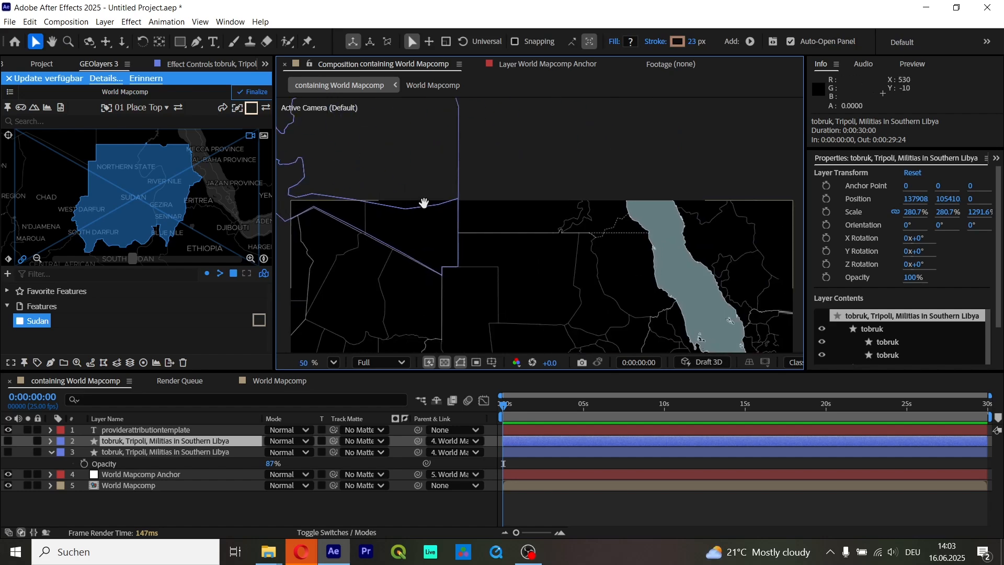
{"action": "left_click_drag", "start_coordinate": [534, 289], "coordinate": [455, 162]}
{"action": "left_click", "coordinate": [297, 554]}
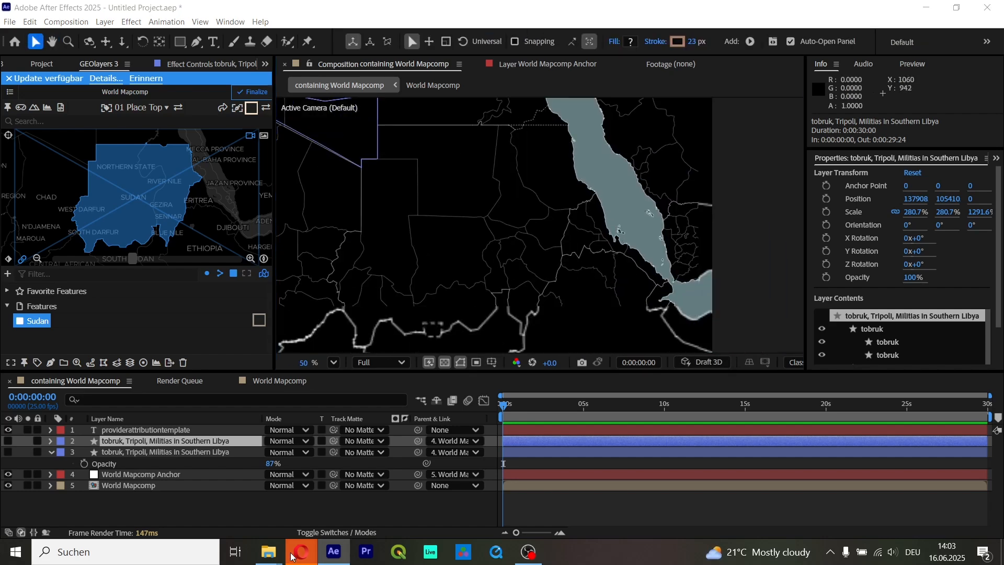
{"action": "left_click", "coordinate": [230, 523]}
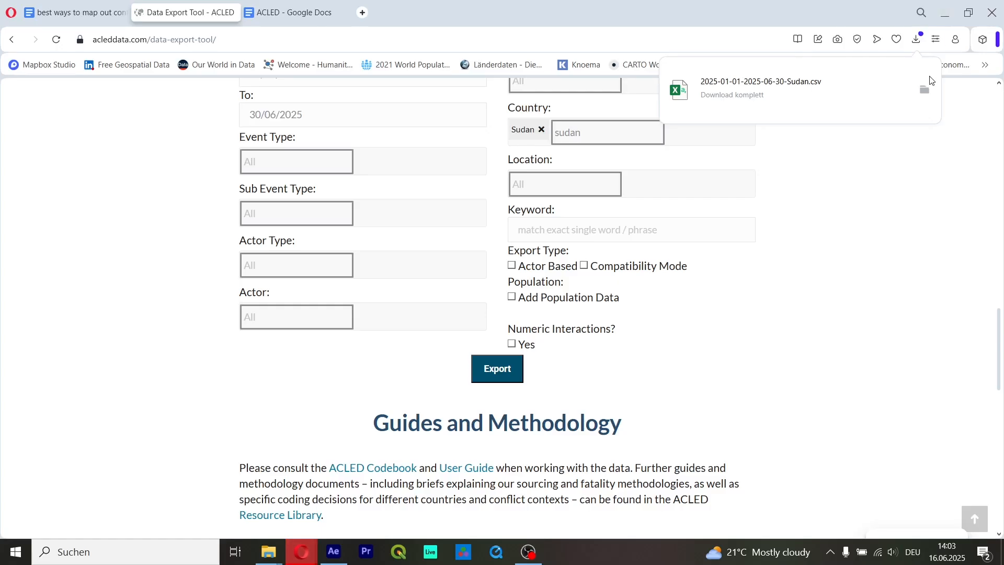
{"action": "left_click", "coordinate": [925, 92]}
{"action": "left_click", "coordinate": [944, 13]}
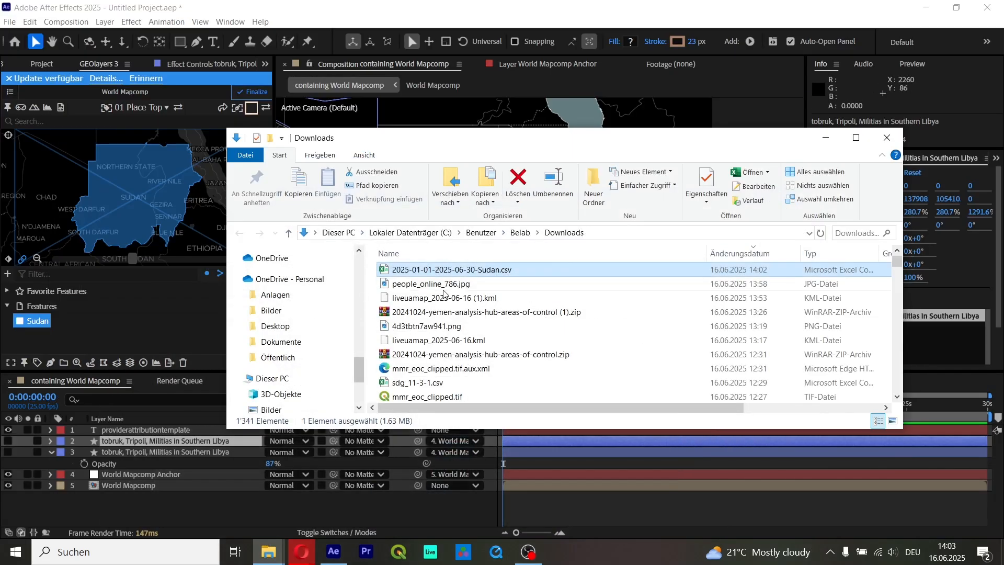
{"action": "left_click_drag", "start_coordinate": [445, 267], "coordinate": [117, 342]}
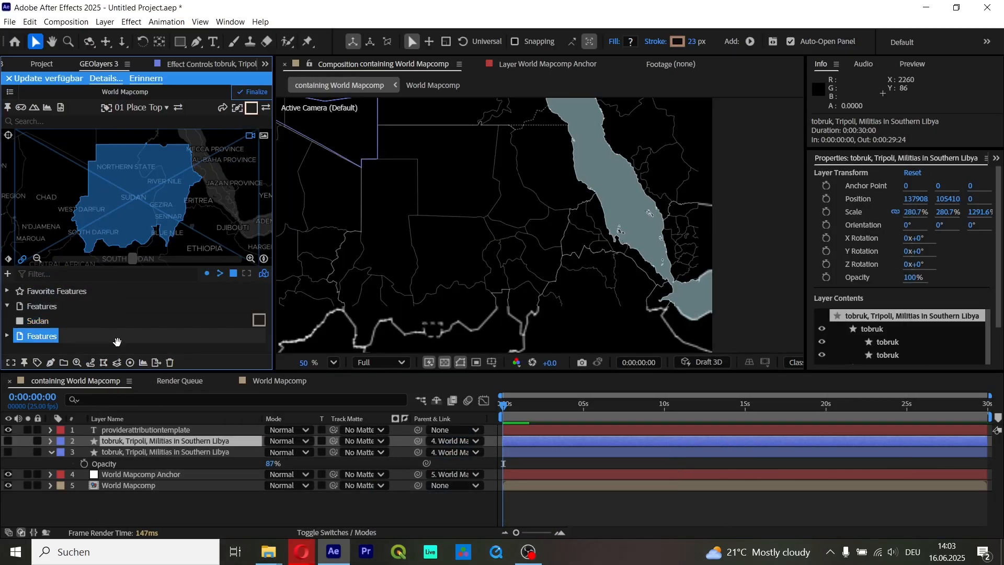
Step: Delete the line feature from the imported Sudan data, keep its Points group selected and unlink the map view from the mapcomp
{"action": "left_click", "coordinate": [8, 335]}
{"action": "scroll", "coordinate": [38, 353], "scroll_direction": "down", "scroll_amount": 1}
{"action": "left_click", "coordinate": [41, 347]}
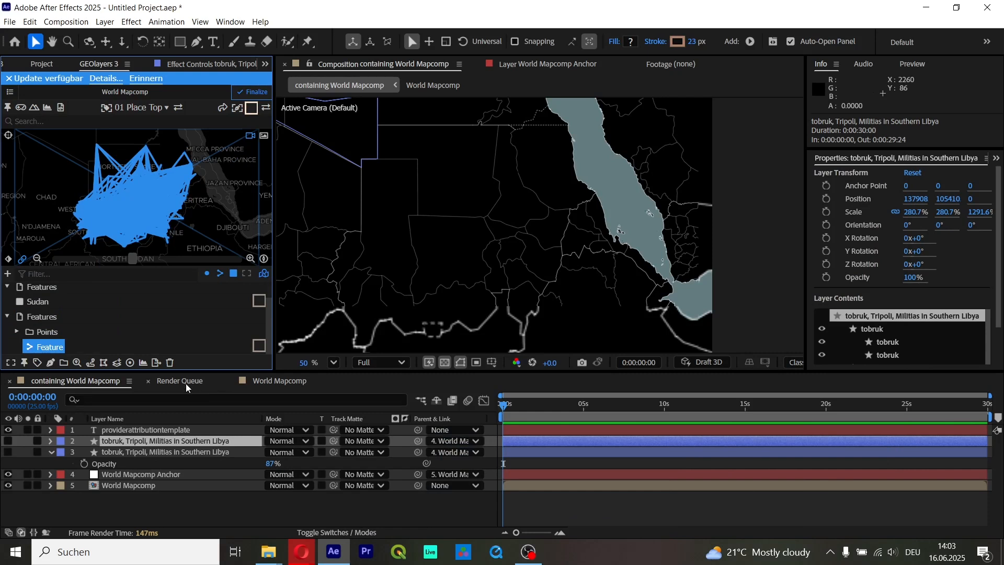
{"action": "left_click", "coordinate": [172, 365]}
{"action": "scroll", "coordinate": [73, 326], "scroll_direction": "up", "scroll_amount": 1}
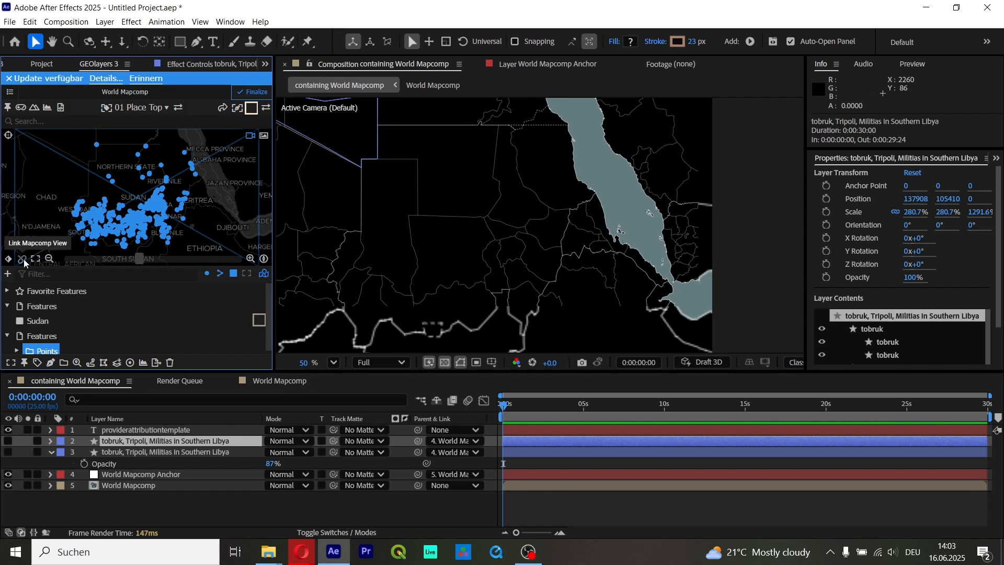
{"action": "scroll", "coordinate": [92, 234], "scroll_direction": "up", "scroll_amount": 4}
{"action": "scroll", "coordinate": [92, 234], "scroll_direction": "down", "scroll_amount": 5}
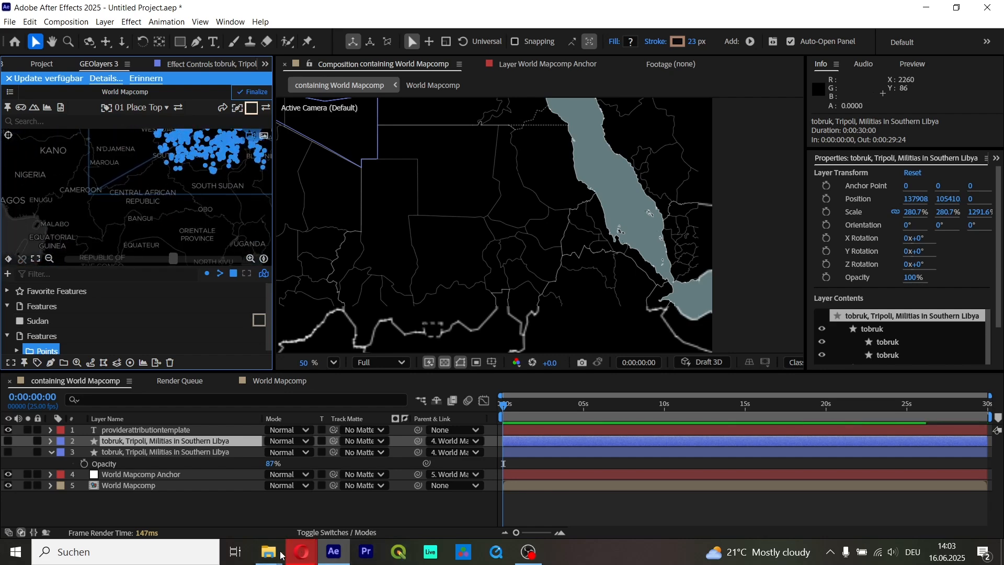
{"action": "mouse_move", "coordinate": [269, 551]}
{"action": "left_click", "coordinate": [321, 506]}
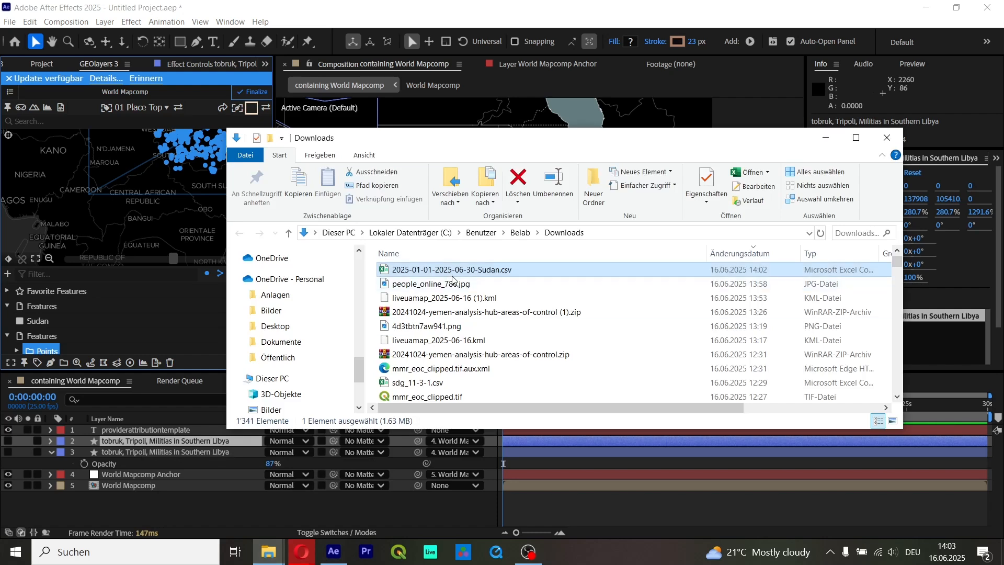
{"action": "double_click", "coordinate": [538, 268]}
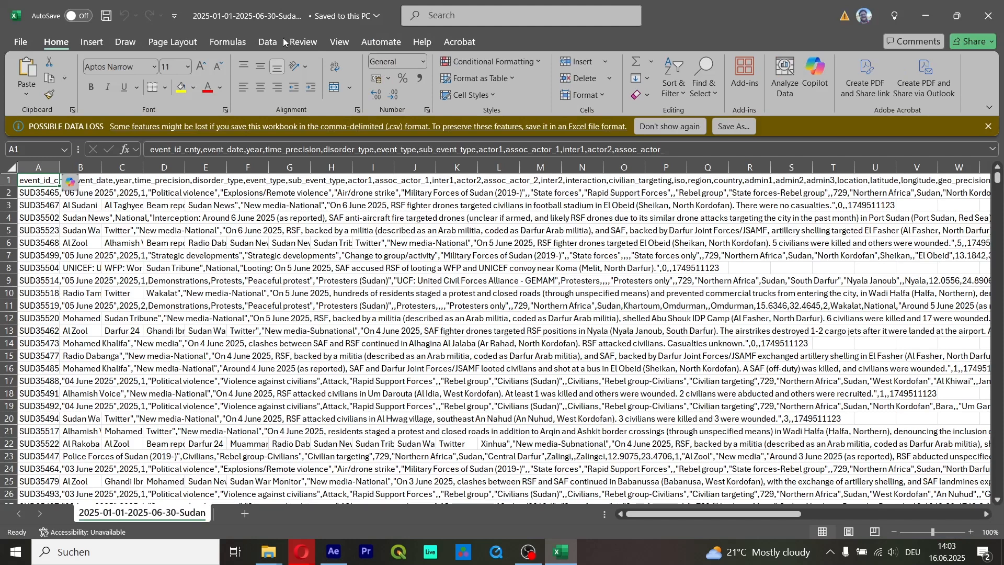
{"action": "left_click", "coordinate": [267, 42]}
{"action": "left_click", "coordinate": [22, 89]}
{"action": "mouse_move", "coordinate": [78, 114]}
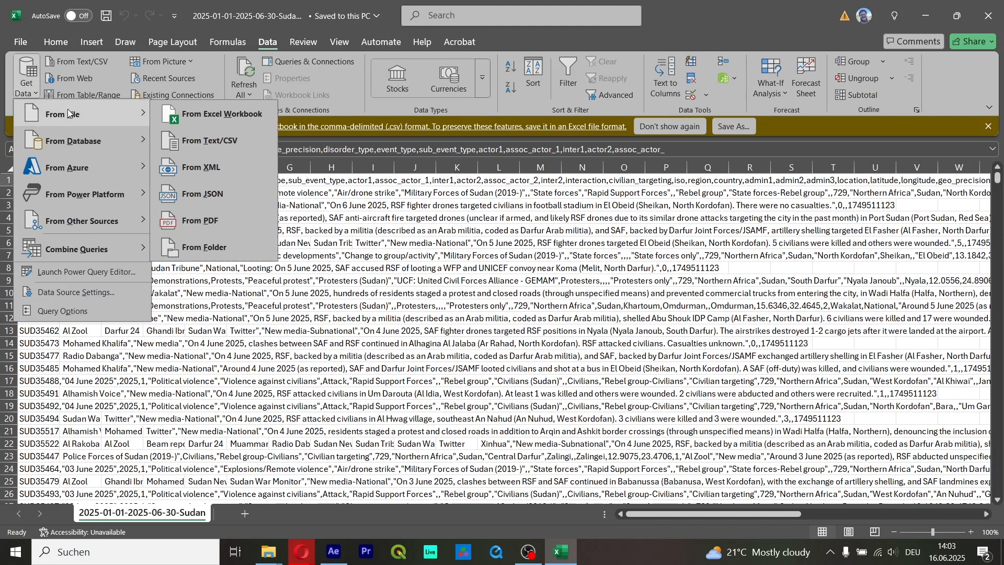
{"action": "left_click", "coordinate": [219, 137]}
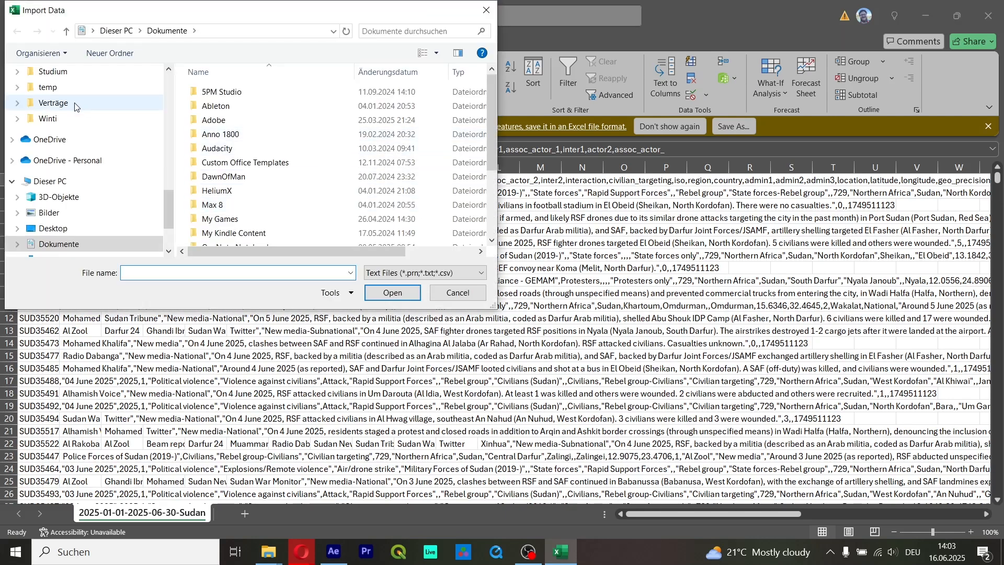
{"action": "scroll", "coordinate": [79, 131], "scroll_direction": "up", "scroll_amount": 10}
{"action": "scroll", "coordinate": [99, 153], "scroll_direction": "up", "scroll_amount": 4}
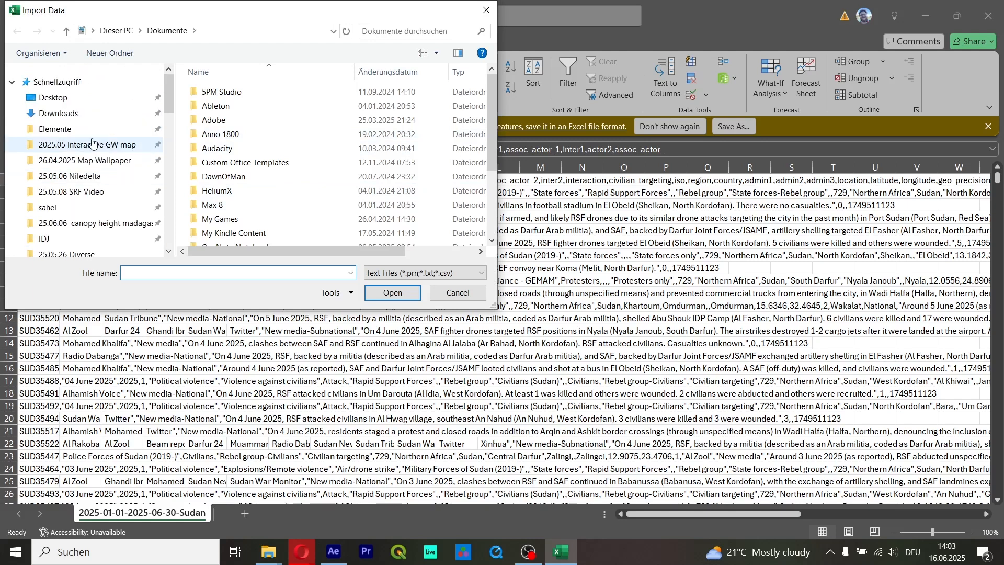
{"action": "left_click", "coordinate": [58, 113]}
{"action": "double_click", "coordinate": [277, 109]}
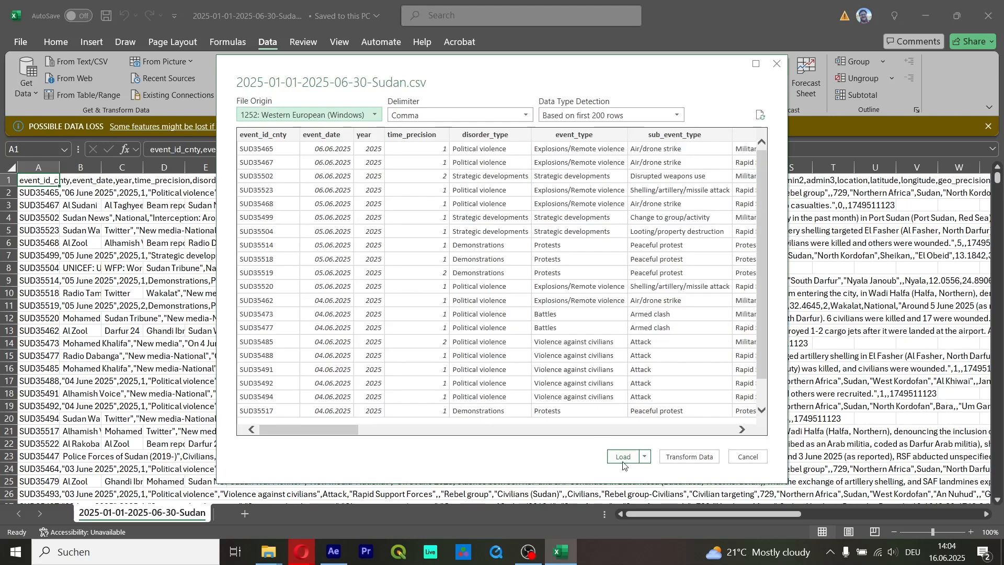
{"action": "left_click", "coordinate": [623, 461]}
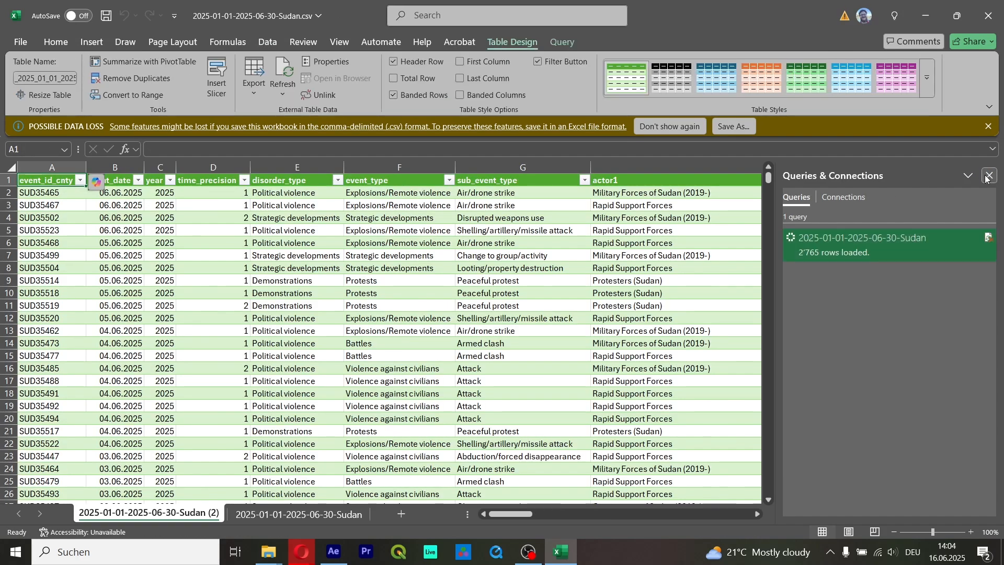
Step: Dismiss the Queries & Connections list and inspect the loaded event table down to its last rows
{"action": "left_click", "coordinate": [989, 174]}
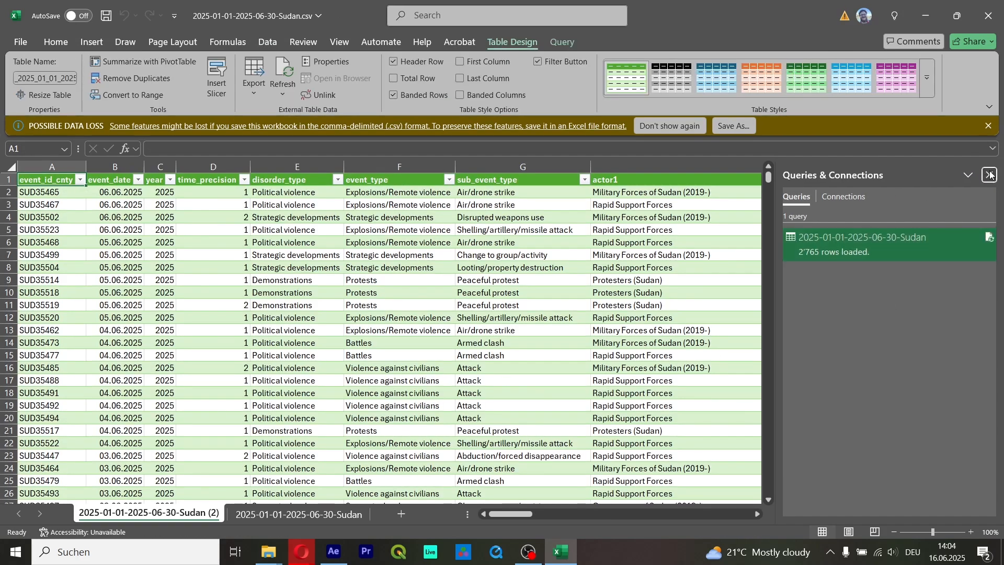
{"action": "scroll", "coordinate": [397, 337], "scroll_direction": "down", "scroll_amount": 3, "text": "ctrl"}
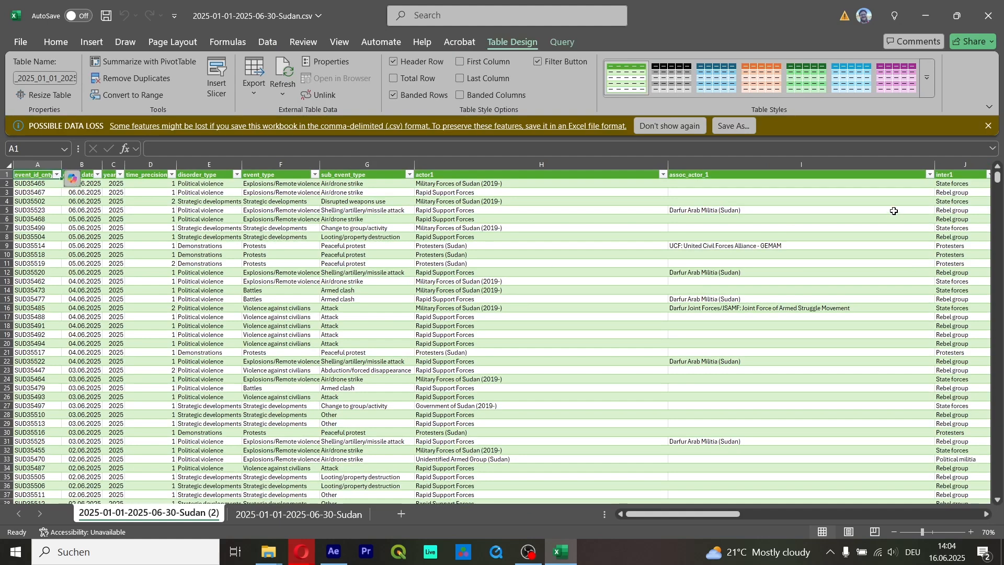
{"action": "left_click_drag", "start_coordinate": [998, 179], "coordinate": [997, 489]}
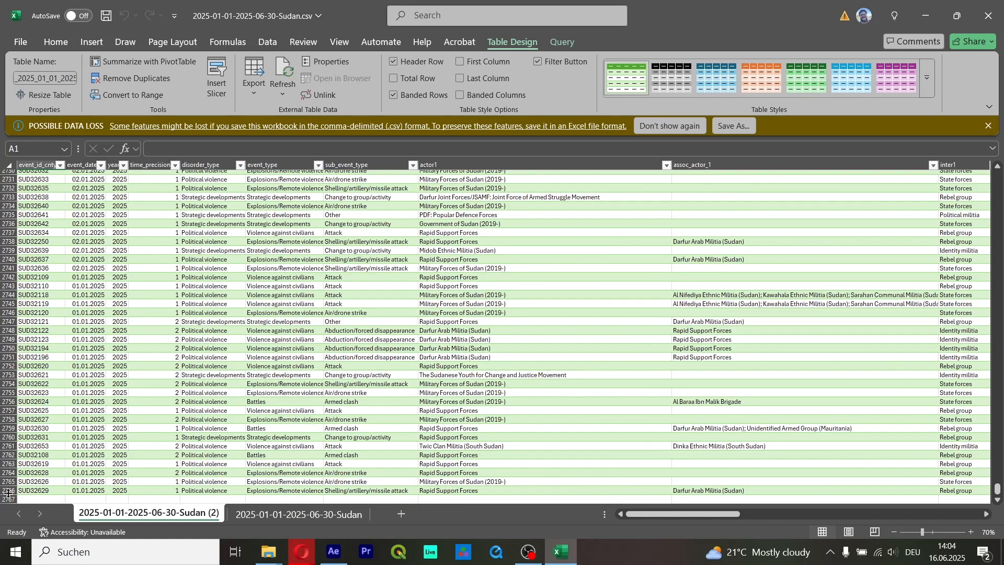
Step: Select the last event's ID cell, A2766, and return to the first rows of the event table
{"action": "left_click_drag", "start_coordinate": [8, 493], "coordinate": [8, 493]}
{"action": "left_click", "coordinate": [36, 491]}
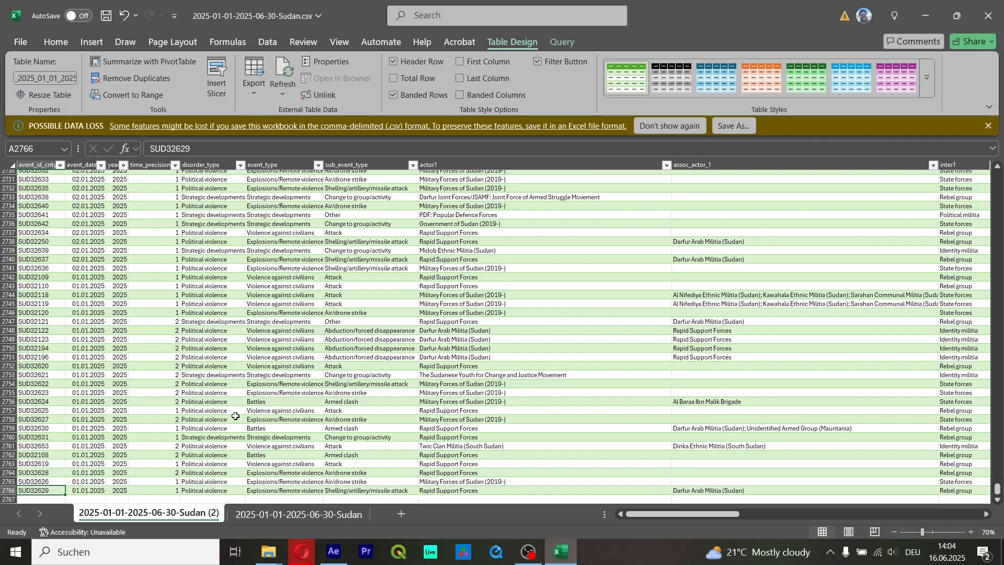
{"action": "scroll", "coordinate": [235, 415], "scroll_direction": "up", "scroll_amount": 20}
{"action": "scroll", "coordinate": [337, 286], "scroll_direction": "up", "scroll_amount": 10}
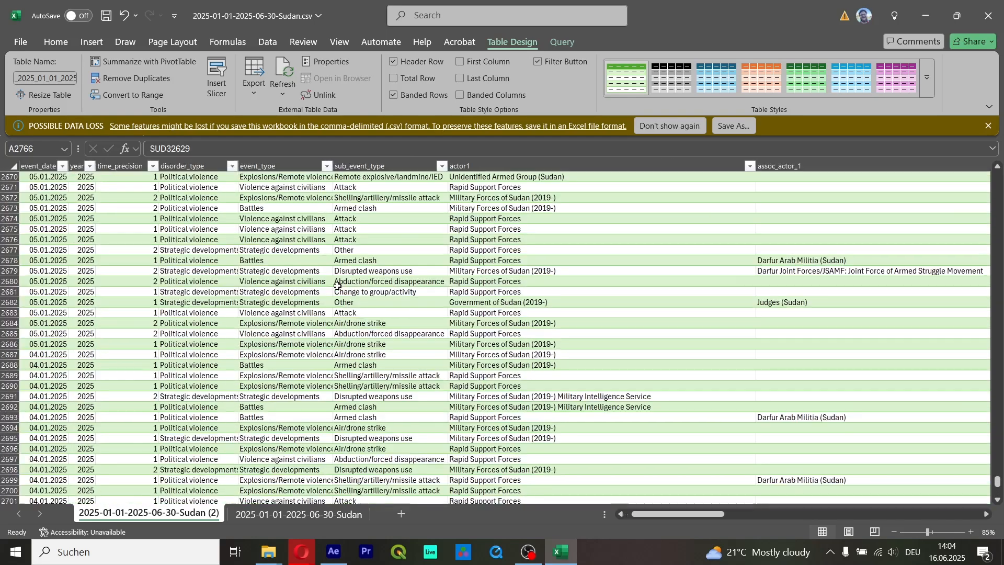
{"action": "scroll", "coordinate": [426, 287], "scroll_direction": "up", "scroll_amount": 1, "text": "ctrl"}
{"action": "left_click_drag", "start_coordinate": [997, 476], "coordinate": [997, 173]}
{"action": "scroll", "coordinate": [593, 242], "scroll_direction": "down", "scroll_amount": 2, "text": "ctrl"}
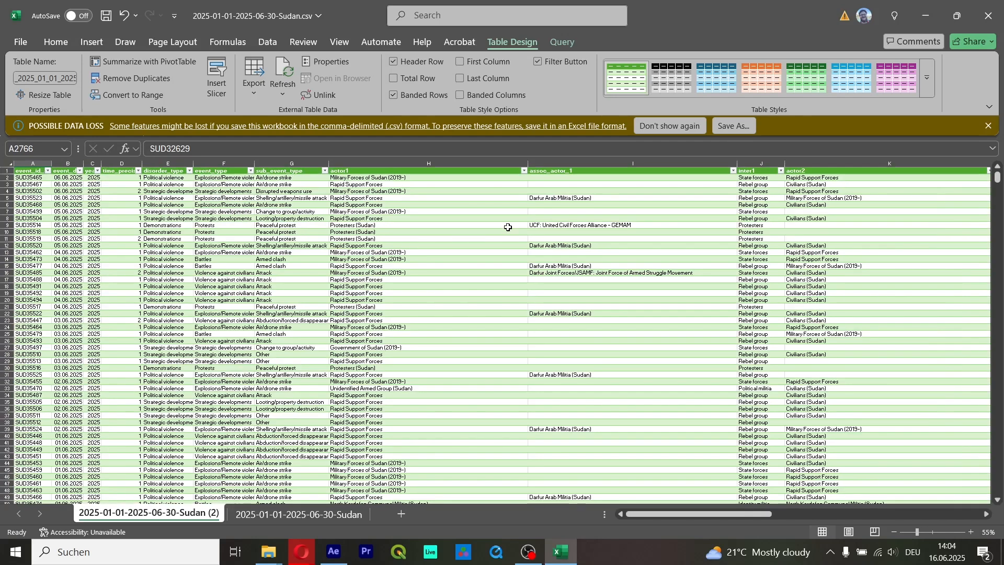
Step: Examine which conflict parties the actor1 column lists for the events, starting at H2 and continuing down the table
{"action": "left_click", "coordinate": [364, 178]}
{"action": "left_click", "coordinate": [367, 185]}
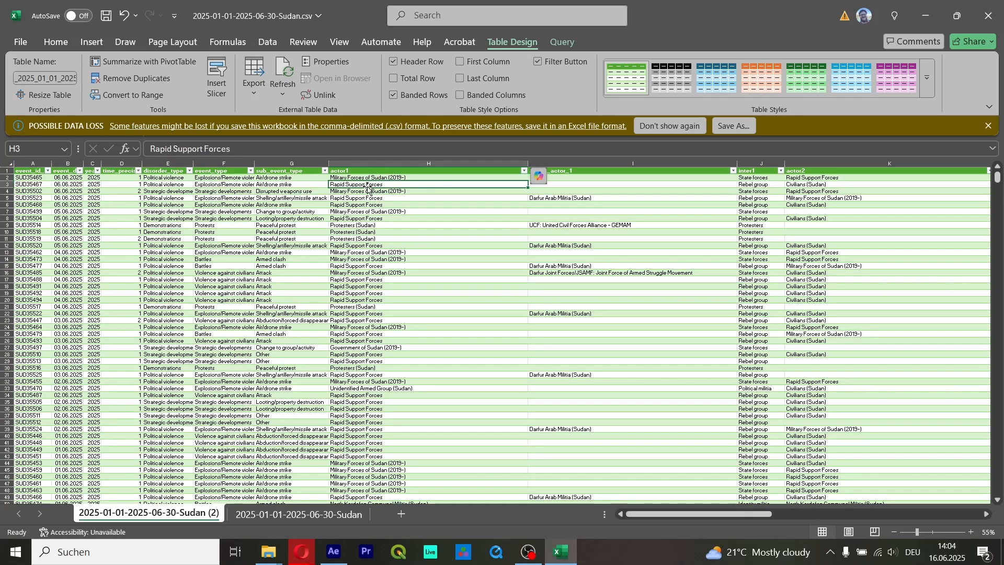
{"action": "left_click", "coordinate": [376, 190]}
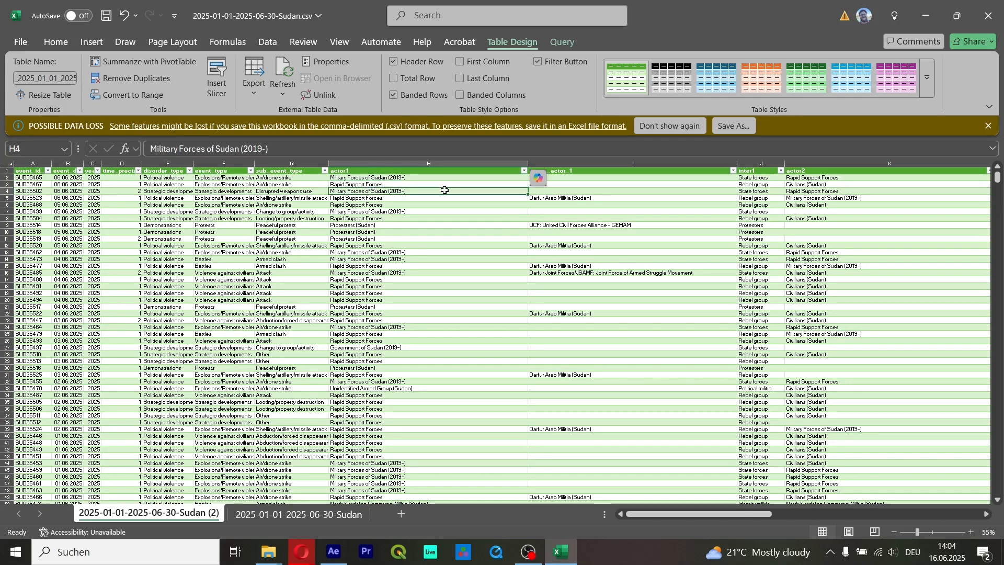
{"action": "left_click", "coordinate": [391, 179]}
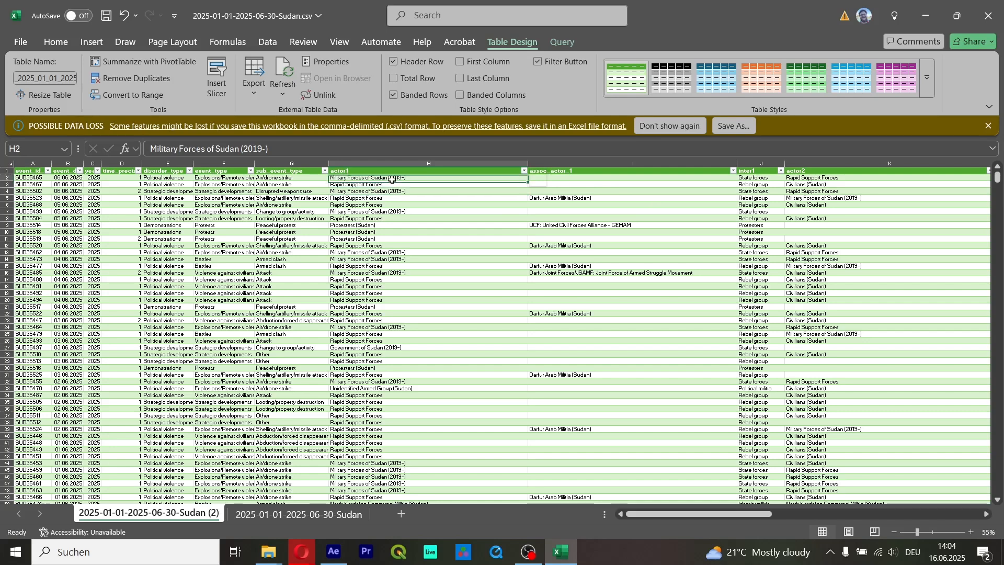
{"action": "left_click_drag", "start_coordinate": [394, 178], "coordinate": [441, 428]}
{"action": "left_click", "coordinate": [591, 340]}
{"action": "scroll", "coordinate": [418, 276], "scroll_direction": "down", "scroll_amount": 3}
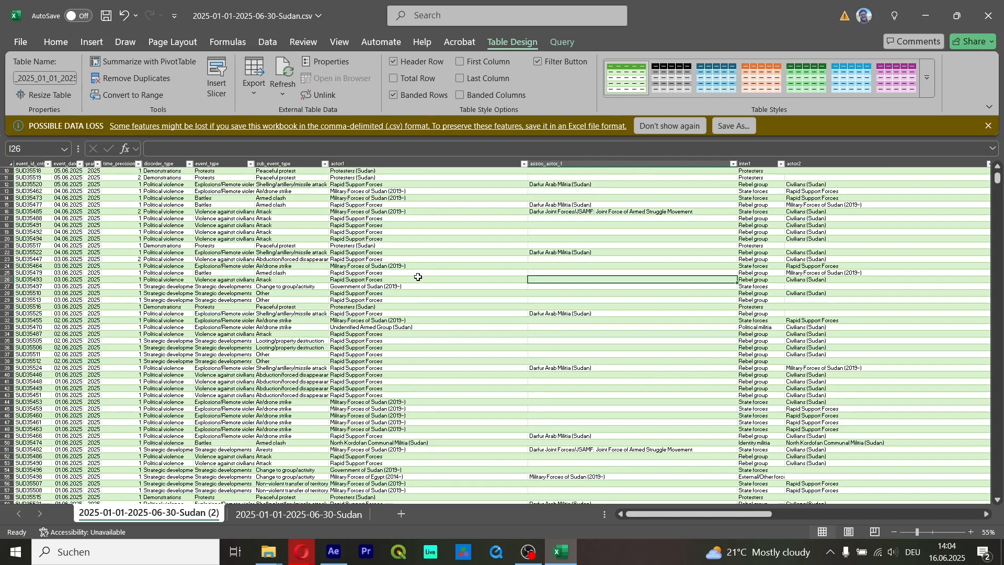
{"action": "scroll", "coordinate": [418, 277], "scroll_direction": "down", "scroll_amount": 16}
Step: Switch to the Opera browser, open YouTube in a new tab and search for "sahel genocide watch"
{"action": "mouse_move", "coordinate": [302, 550]}
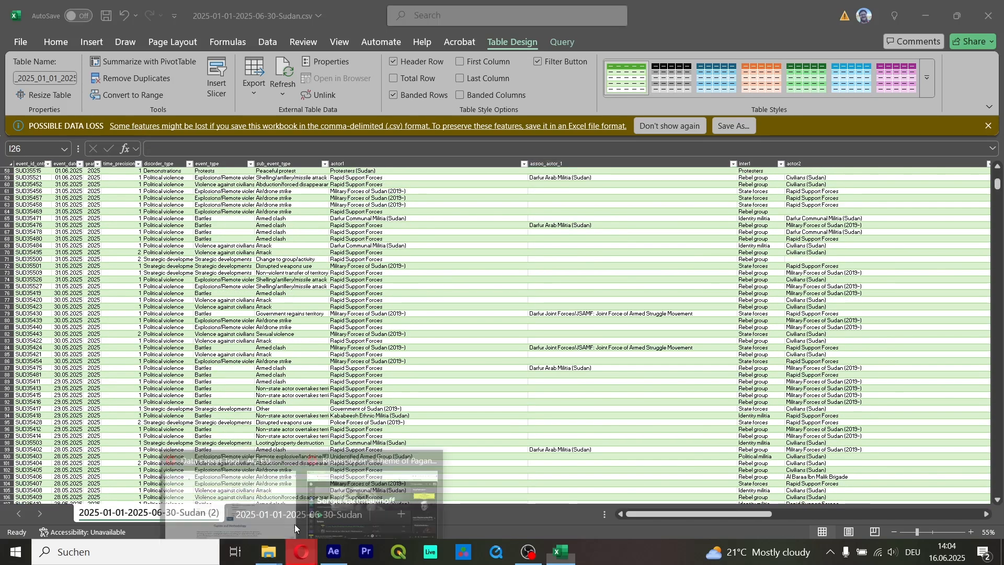
{"action": "left_click", "coordinate": [293, 523]}
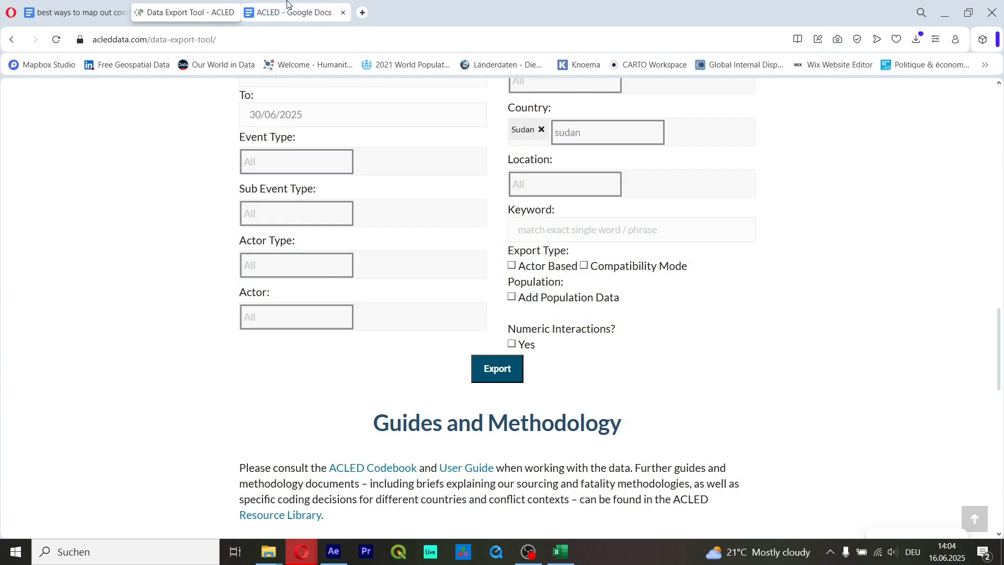
{"action": "left_click", "coordinate": [364, 14]}
{"action": "type", "text": "y"}
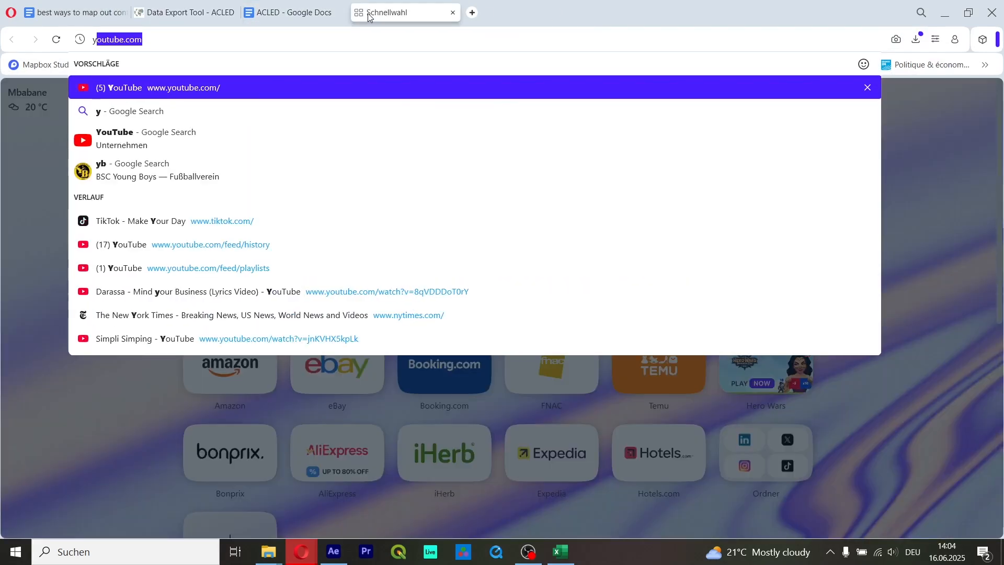
{"action": "key", "text": "Return"}
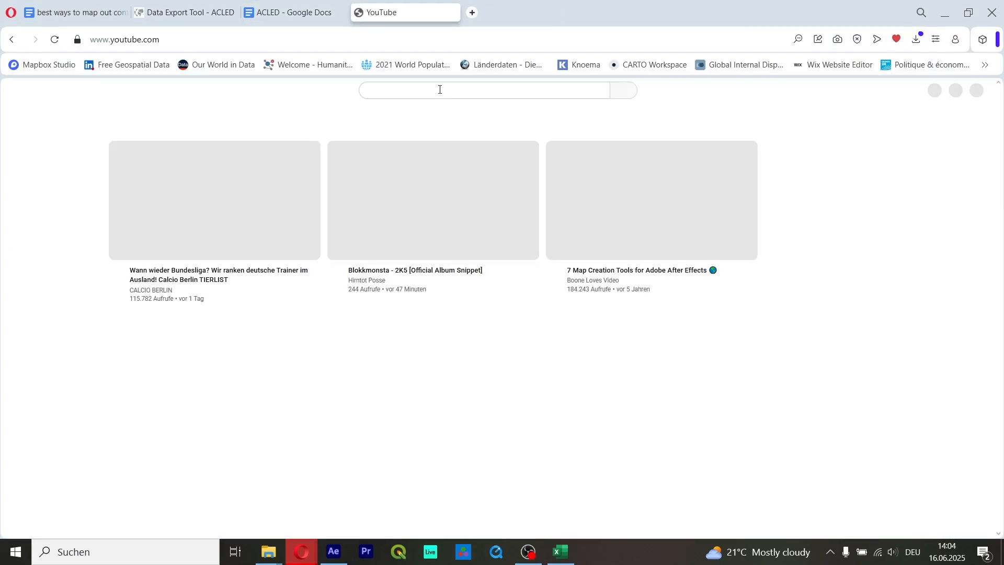
{"action": "left_click", "coordinate": [440, 89]}
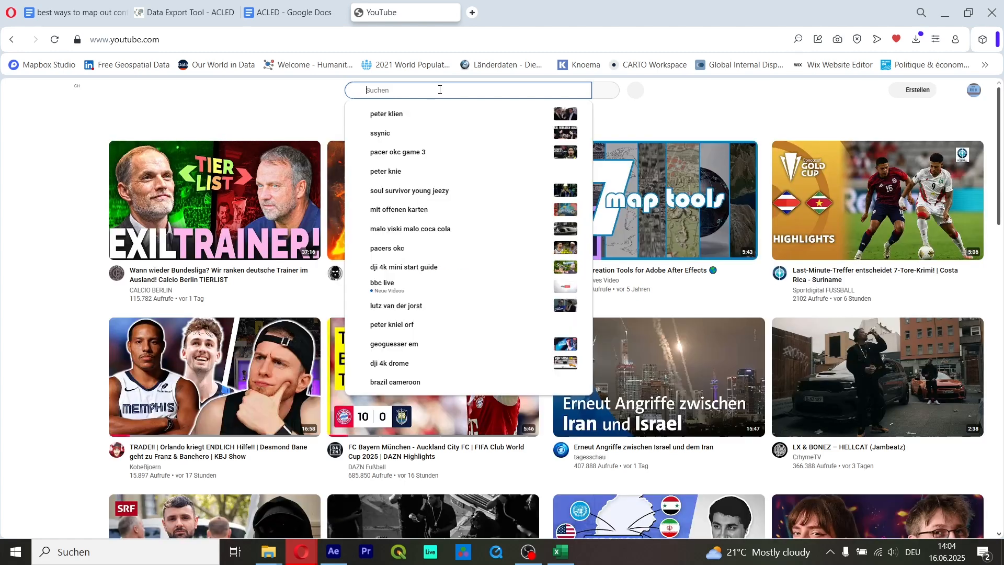
{"action": "type", "text": "sahel genocide watch"}
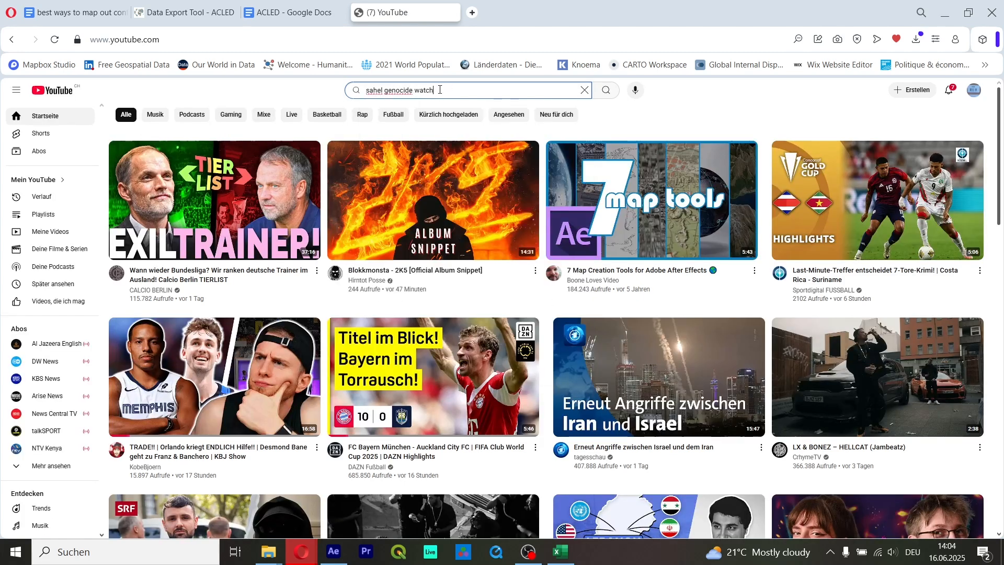
{"action": "key", "text": "Return"}
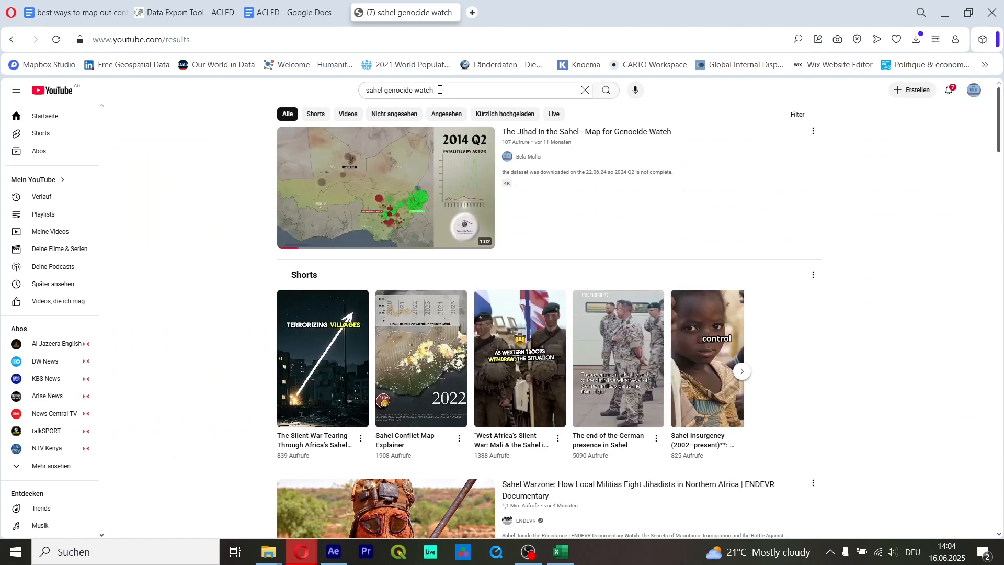
Step: Play "The Jihad in the Sahel - Map for Genocide Watch", skip ahead to its later years and close the tab
{"action": "left_click", "coordinate": [380, 218]}
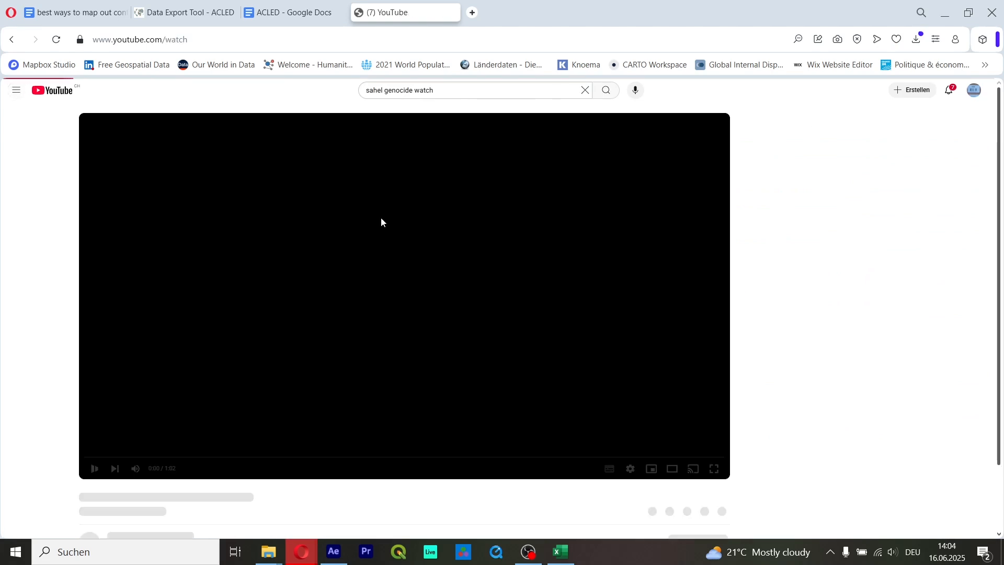
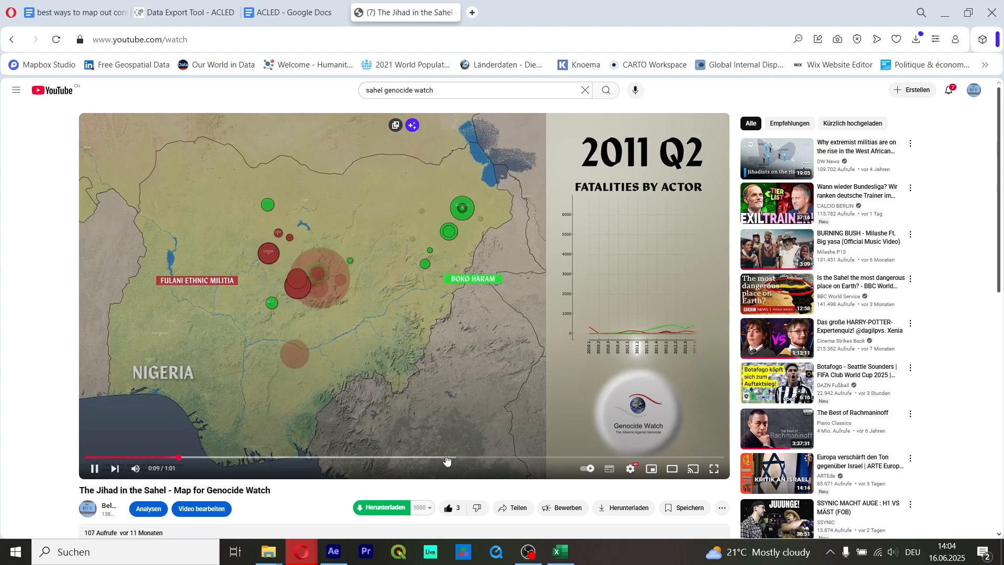
{"action": "left_click", "coordinate": [446, 458]}
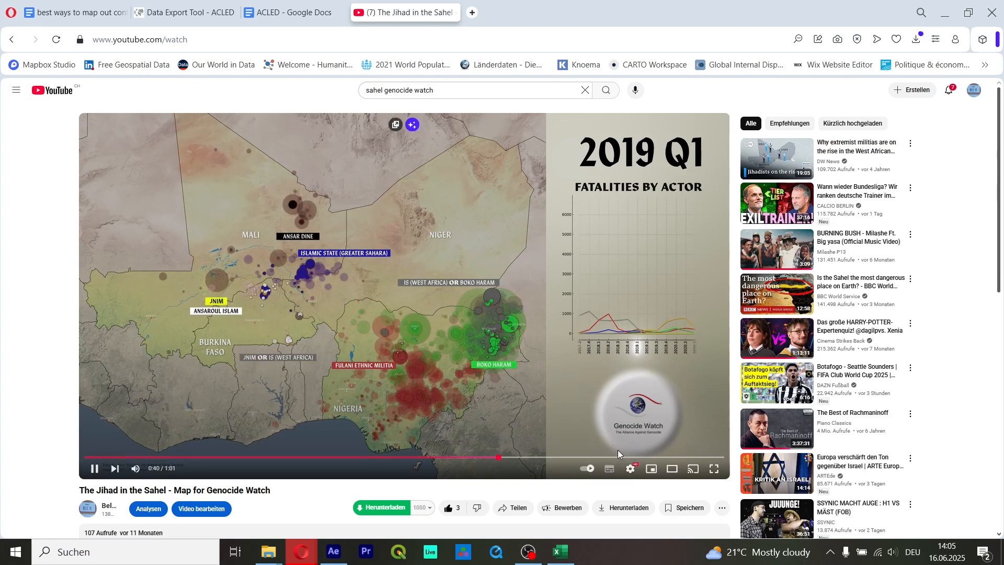
{"action": "left_click", "coordinate": [617, 458]}
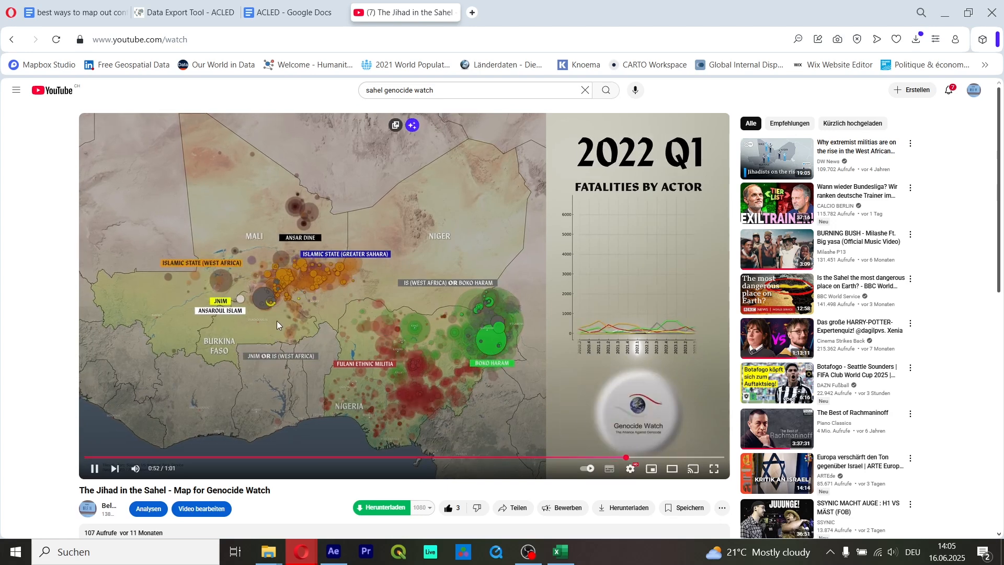
{"action": "key", "text": "ctrl+w"}
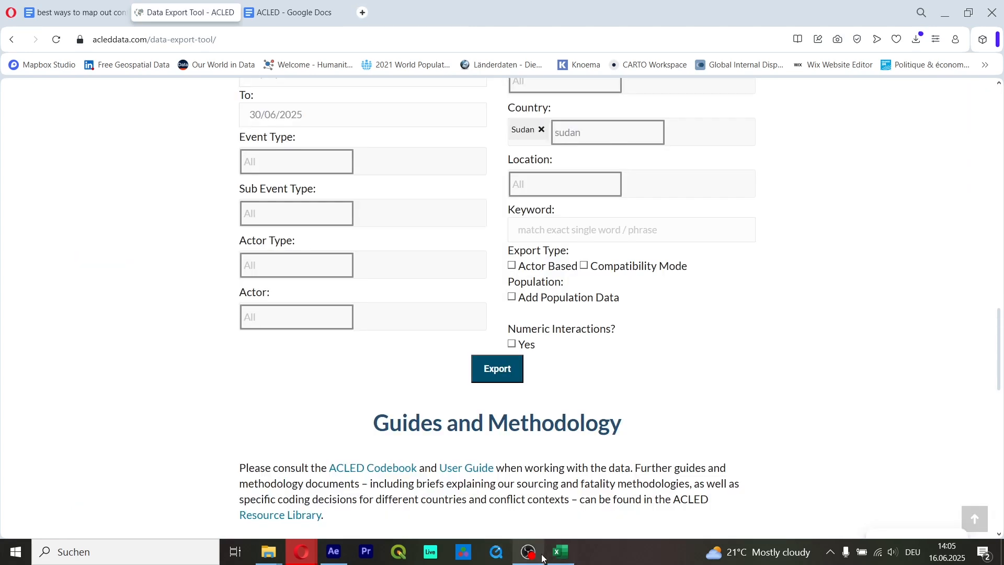
Step: Switch to After Effects, open the feature properties of the imported Points group and enlarge the GEOlayers 3 panel vertically
{"action": "left_click", "coordinate": [334, 552]}
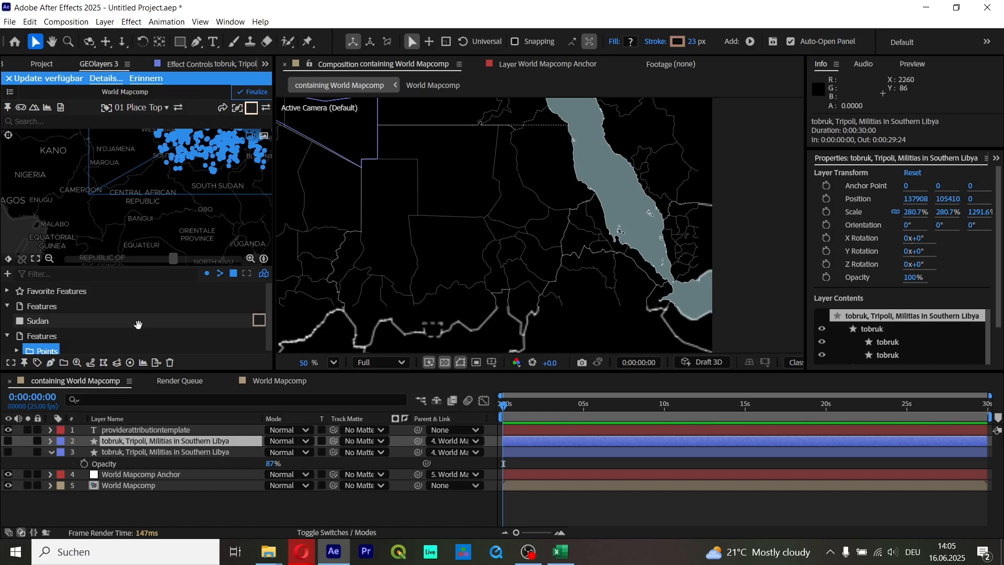
{"action": "left_click", "coordinate": [26, 342]}
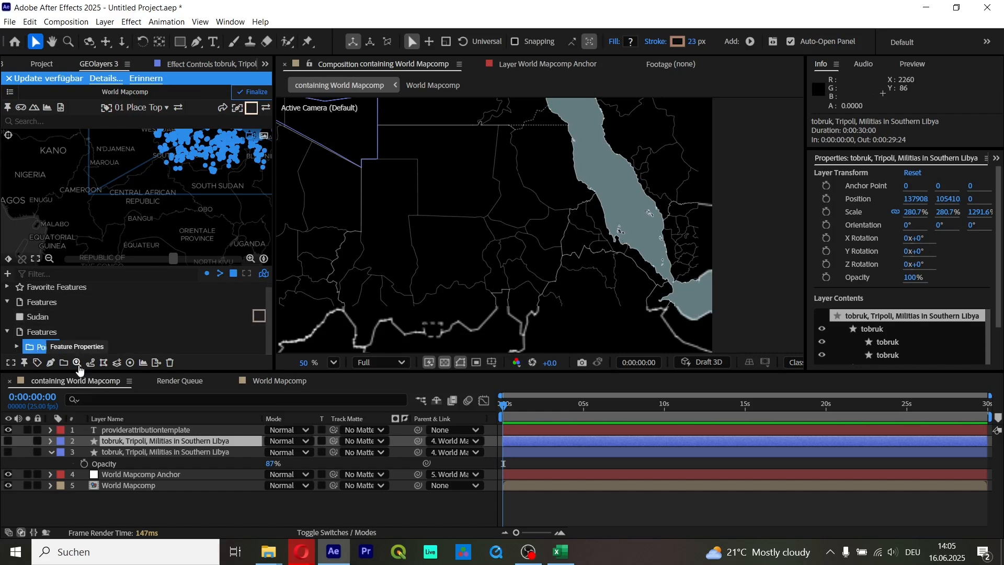
{"action": "left_click", "coordinate": [77, 362]}
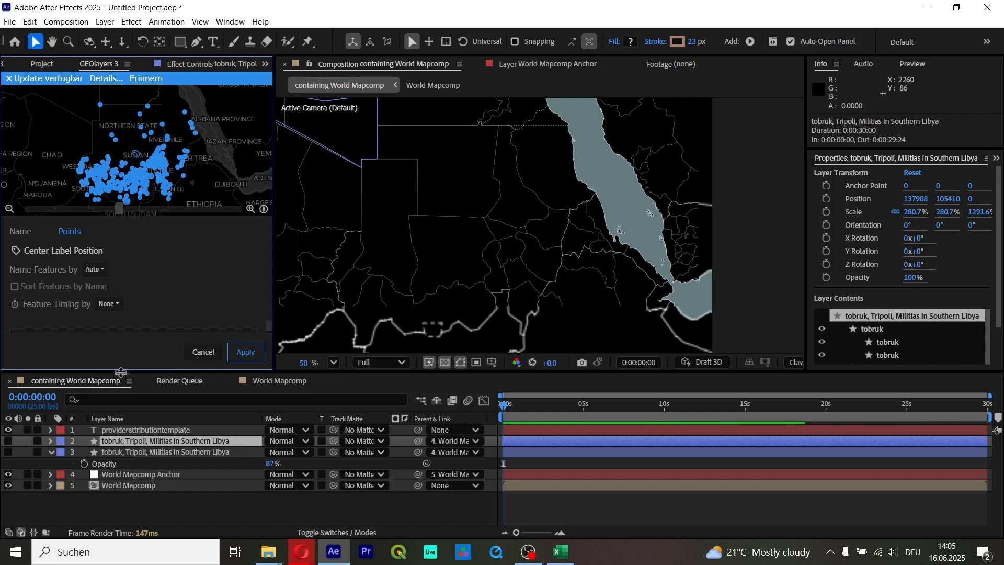
{"action": "left_click_drag", "start_coordinate": [121, 372], "coordinate": [134, 510]}
Step: Inspect the minimum and maximum fatalities in the Points group's data properties and leave them without applying changes
{"action": "scroll", "coordinate": [87, 412], "scroll_direction": "down", "scroll_amount": 5}
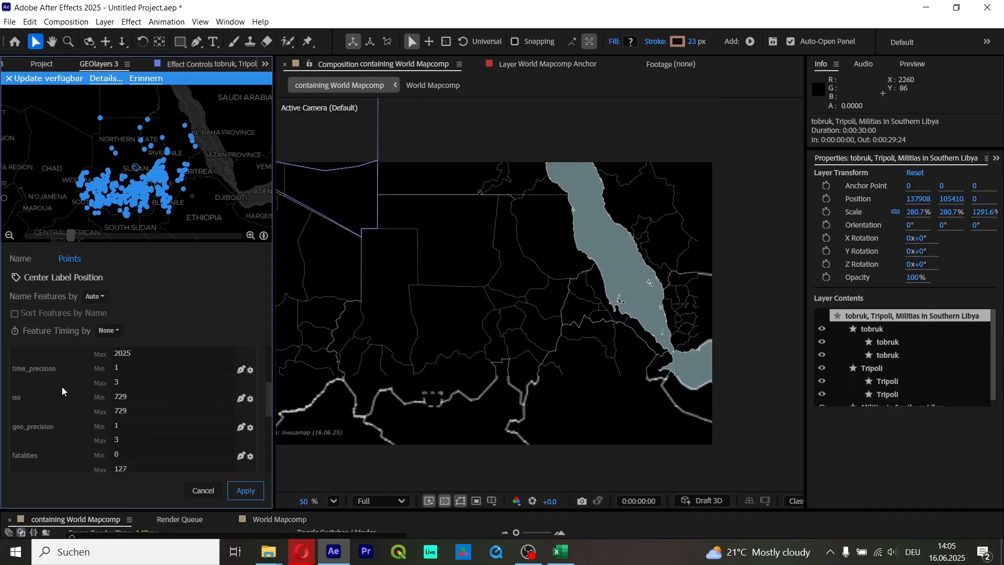
{"action": "scroll", "coordinate": [68, 389], "scroll_direction": "up", "scroll_amount": 4}
{"action": "scroll", "coordinate": [68, 395], "scroll_direction": "down", "scroll_amount": 5}
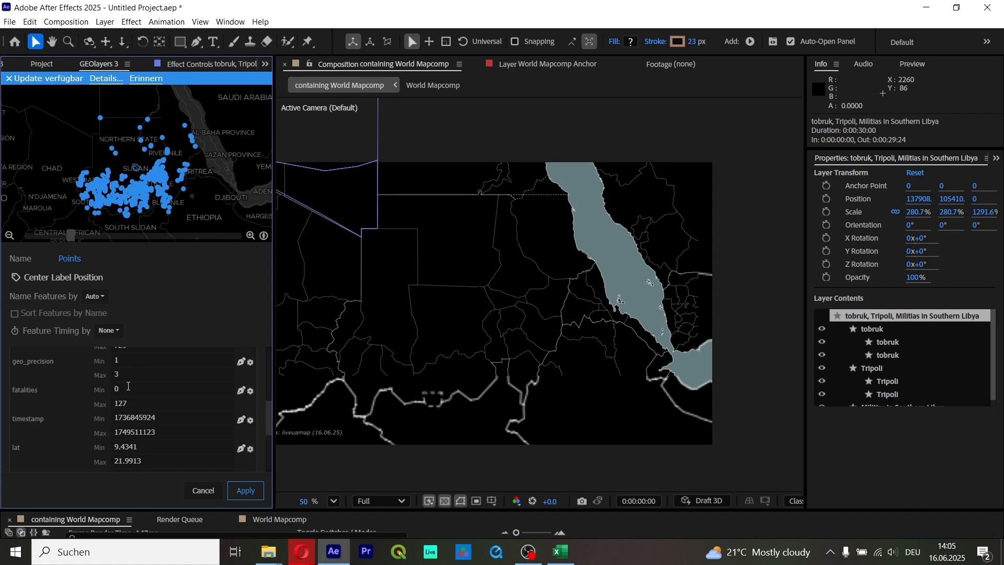
{"action": "left_click", "coordinate": [127, 390]}
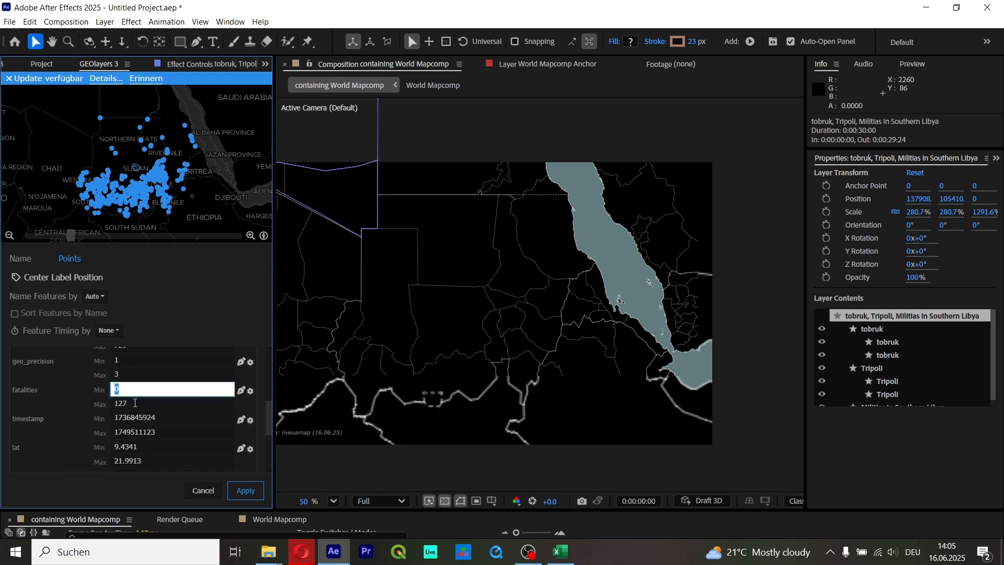
{"action": "left_click", "coordinate": [135, 403]}
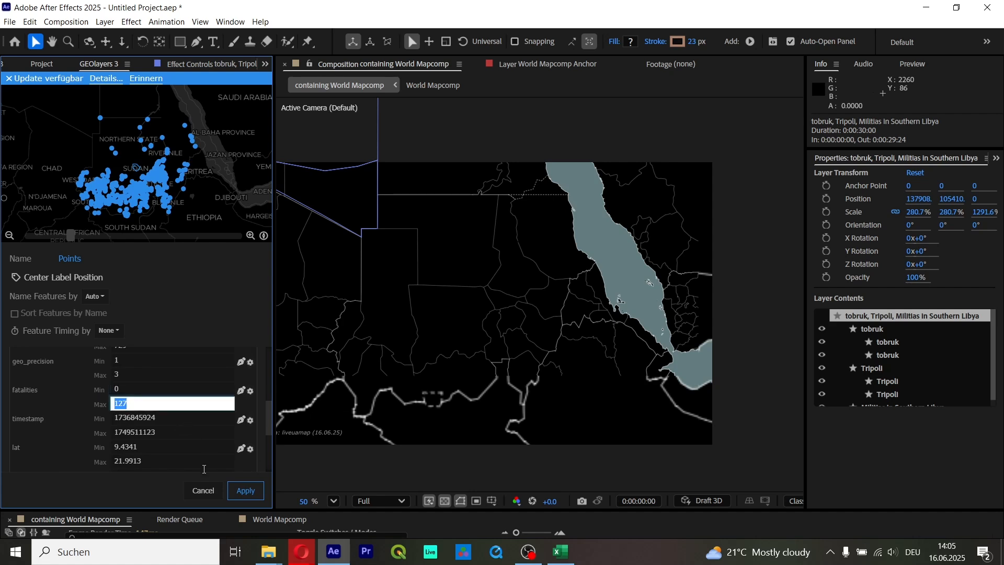
{"action": "left_click", "coordinate": [202, 491]}
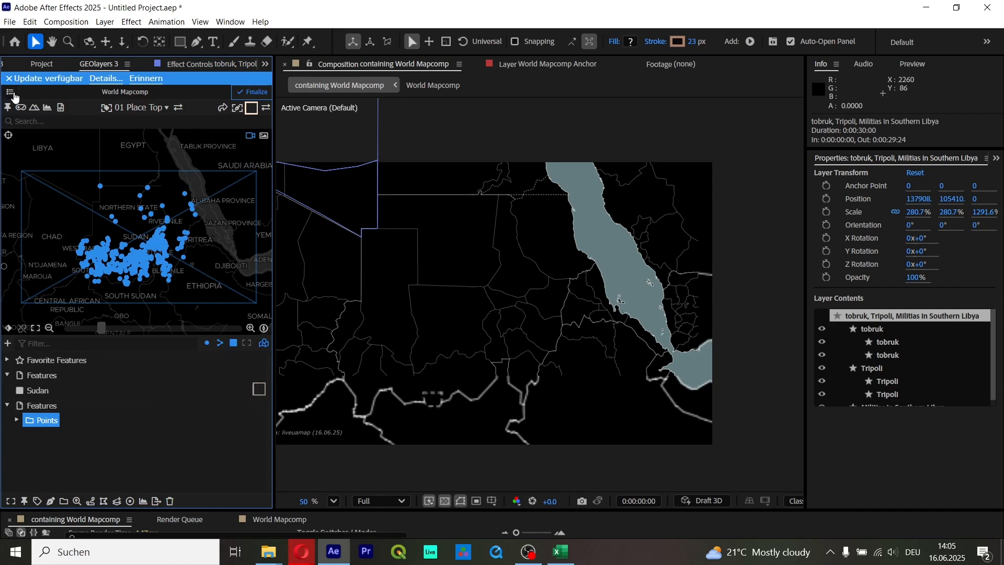
{"action": "left_click", "coordinate": [14, 96]}
{"action": "left_click", "coordinate": [30, 155]}
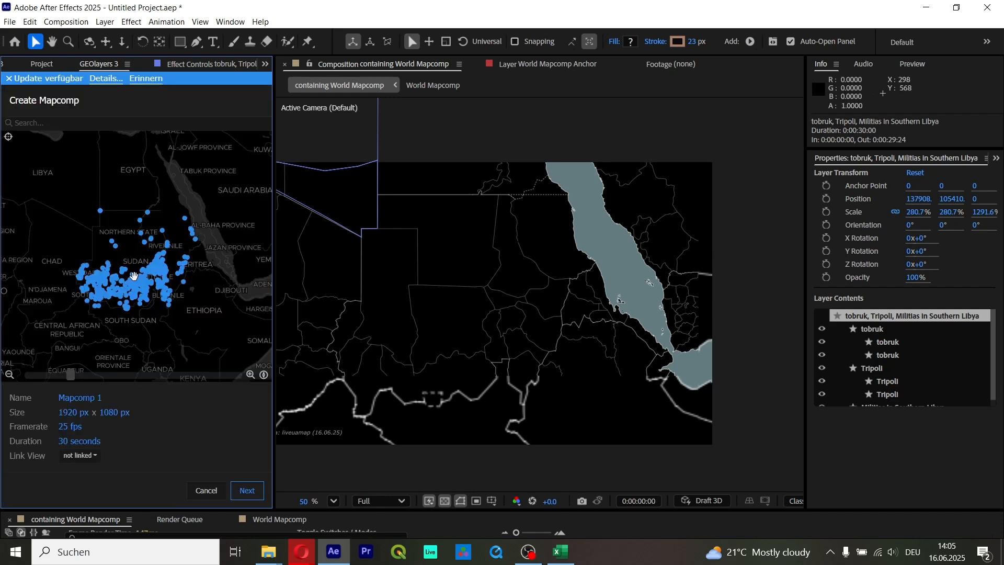
{"action": "left_click", "coordinate": [206, 490]}
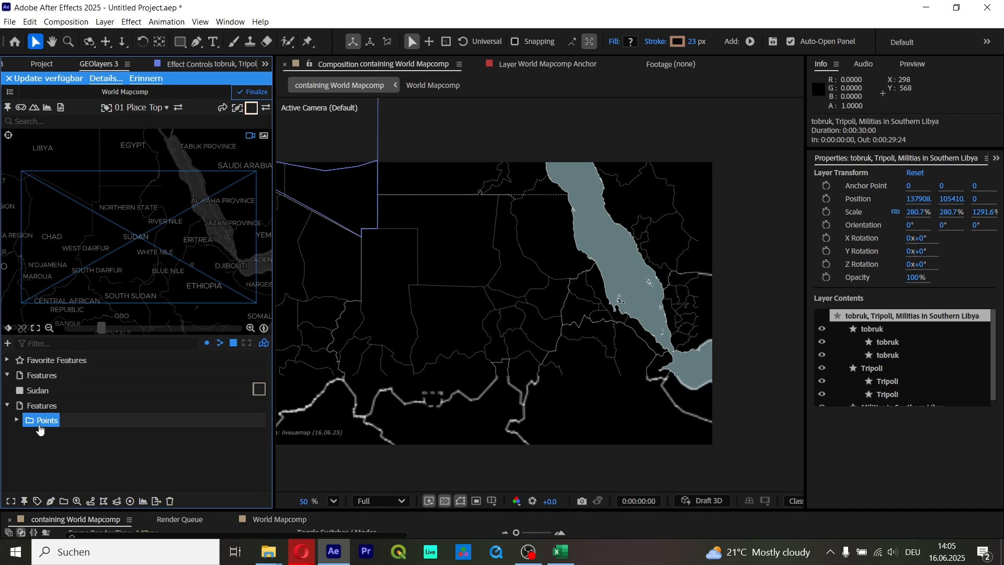
Step: Export the Points features as a GeoJSON file named "sudan geojson tutorial" in the Downloads folder
{"action": "left_click", "coordinate": [48, 425]}
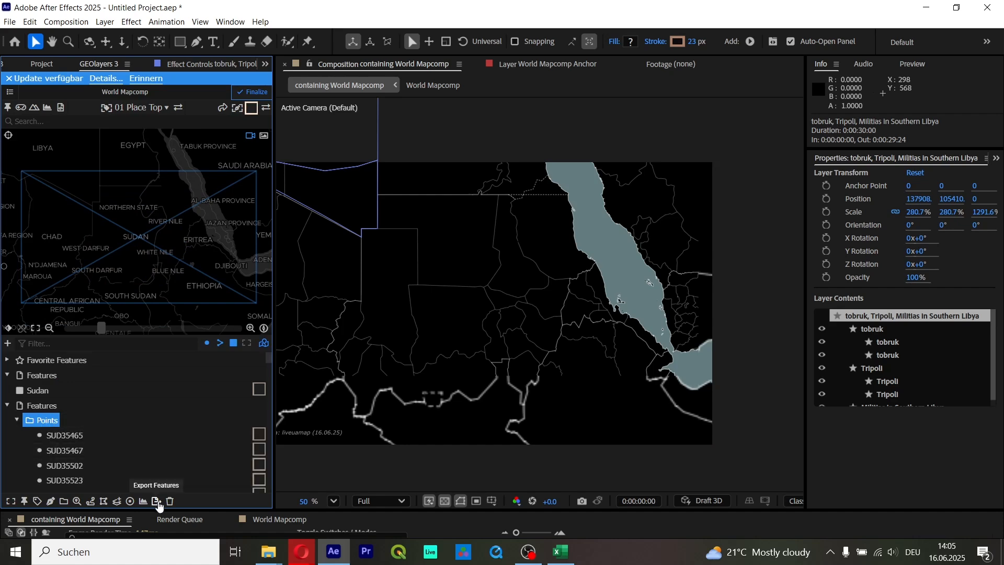
{"action": "left_click", "coordinate": [157, 502]}
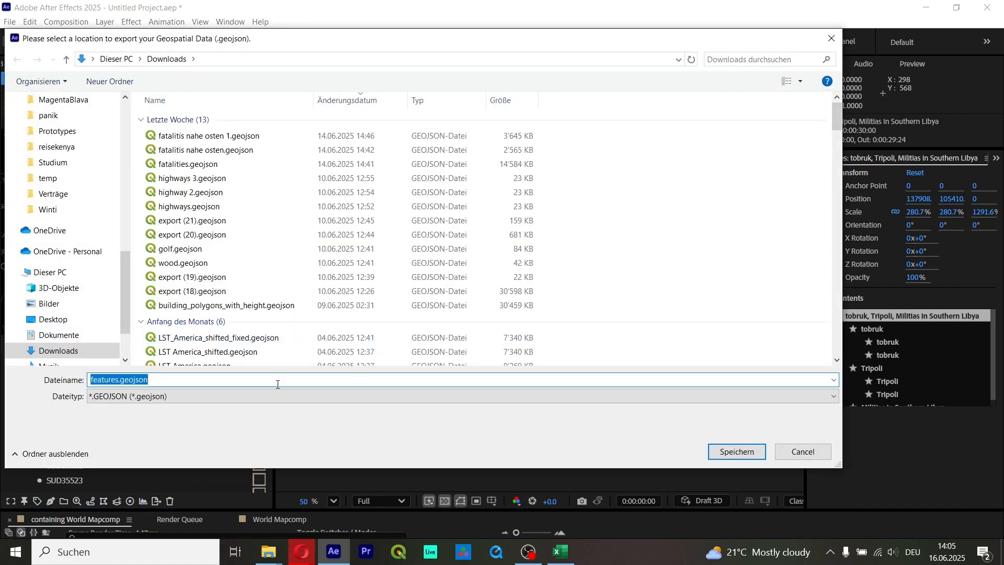
{"action": "type", "text": "sudan g"}
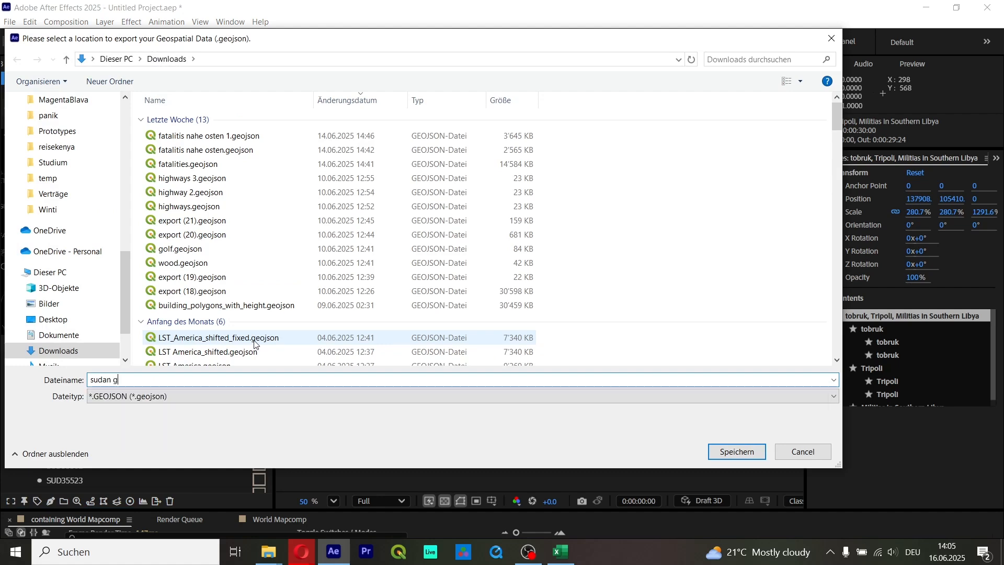
{"action": "type", "text": "eojson tut"}
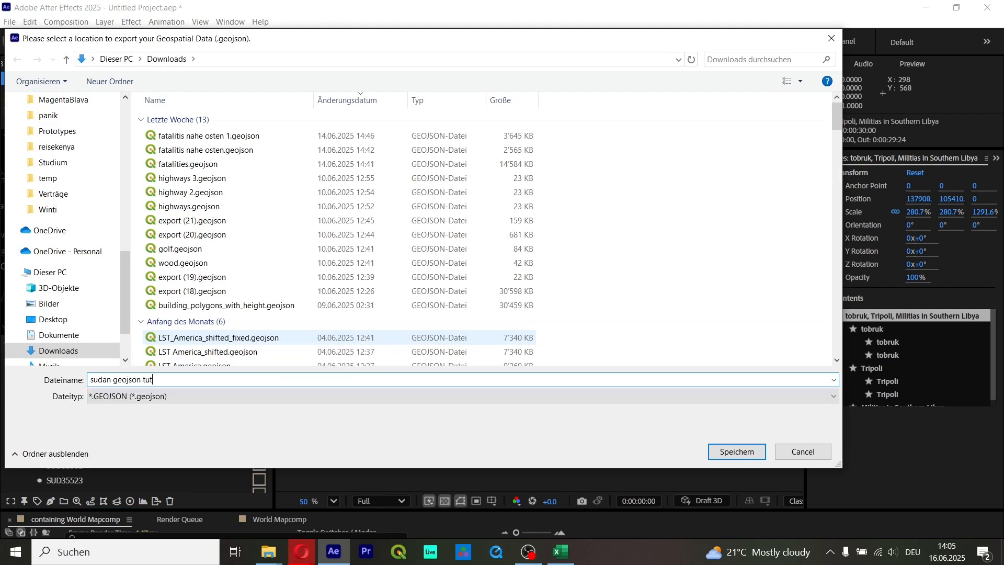
{"action": "type", "text": "orial"}
{"action": "key", "text": "Return"}
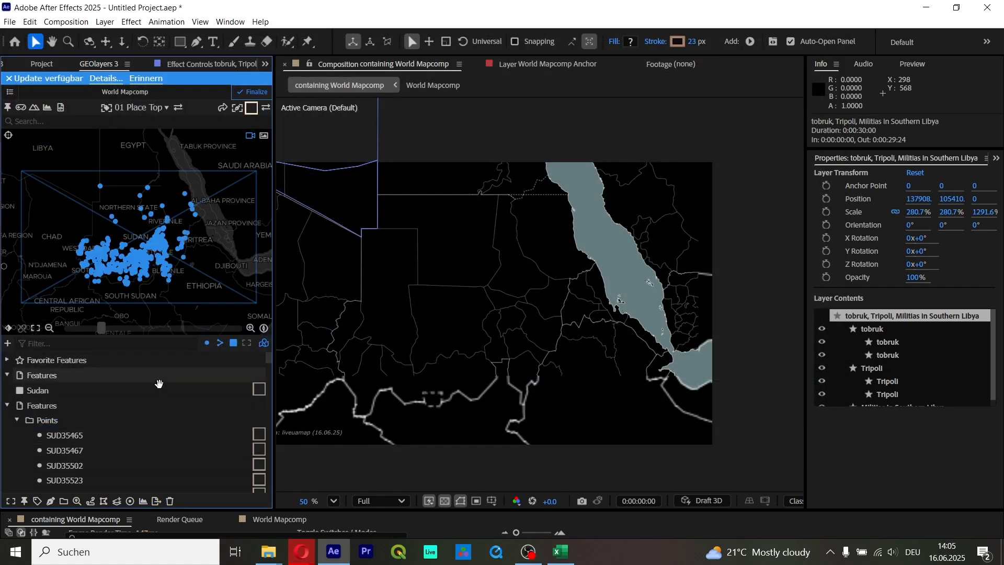
Step: Collapse the second Features group in the feature list and select the Points group
{"action": "left_click", "coordinate": [40, 406]}
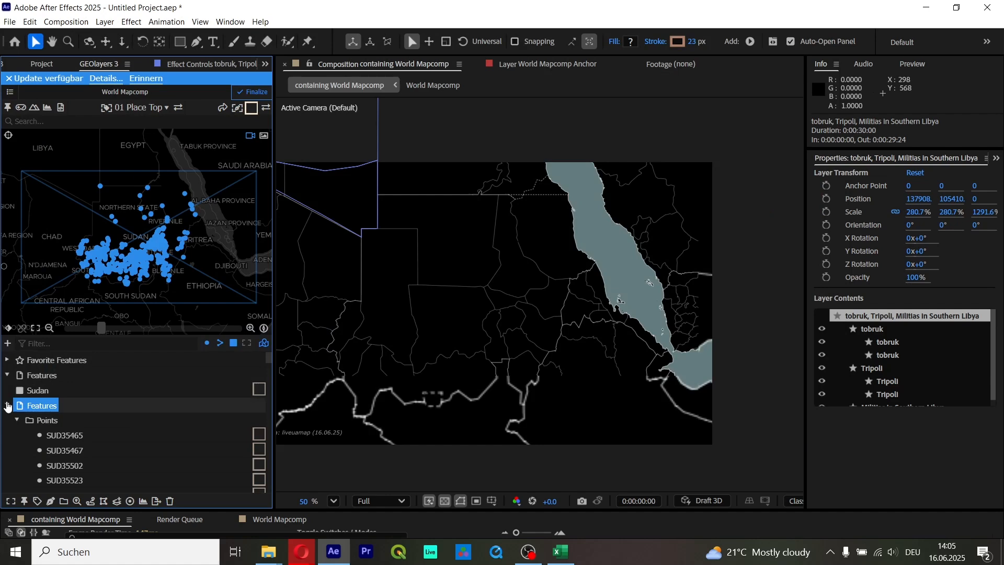
{"action": "left_click", "coordinate": [8, 405]}
{"action": "left_click", "coordinate": [37, 421]}
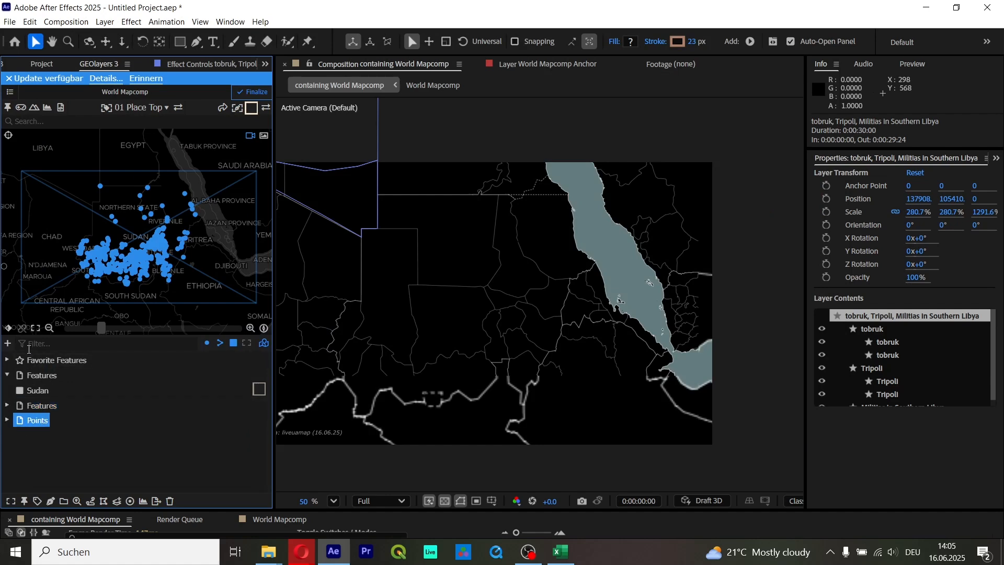
Step: Set up a new mapcomp named "data mapcomp 1" with its view linked to World Mapcomp
{"action": "left_click", "coordinate": [9, 91]}
{"action": "left_click", "coordinate": [115, 156]}
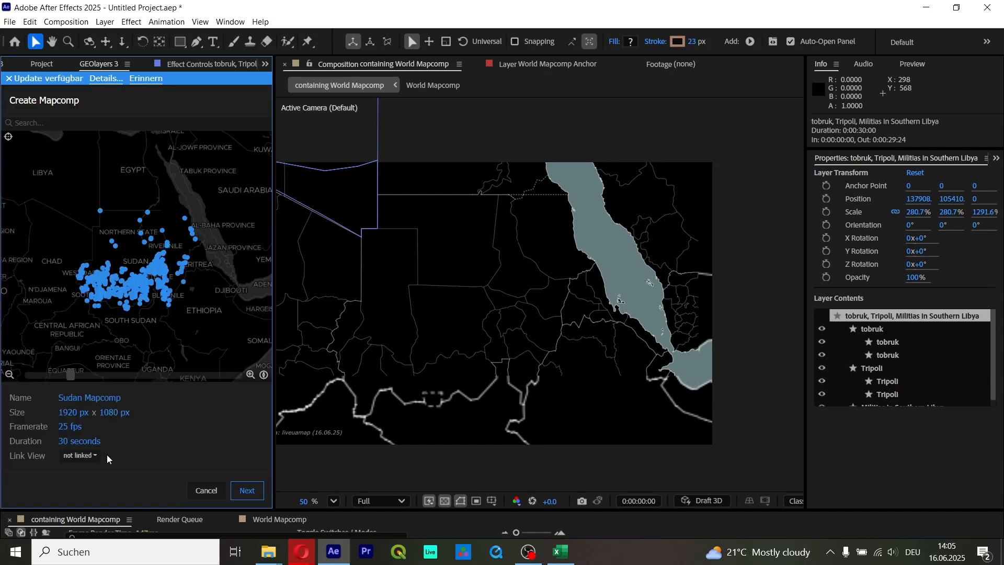
{"action": "left_click", "coordinate": [81, 455]}
{"action": "left_click", "coordinate": [96, 439]}
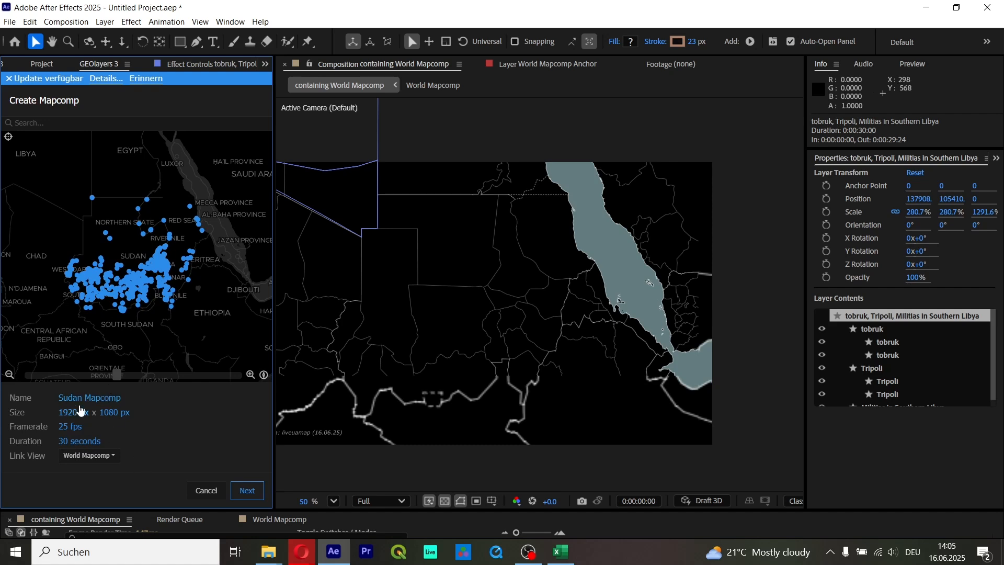
{"action": "left_click", "coordinate": [86, 398]}
{"action": "type", "text": "da"}
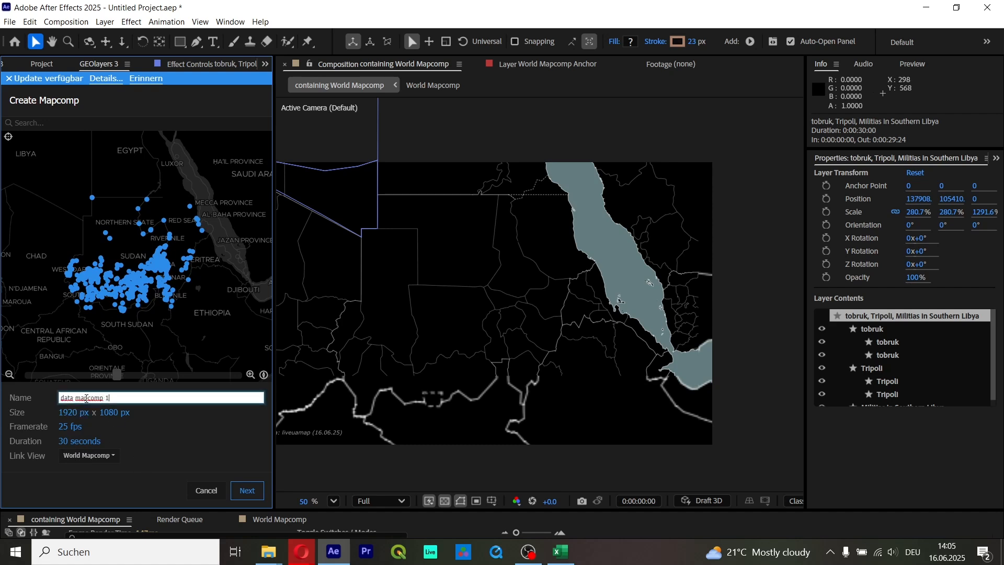
{"action": "left_click", "coordinate": [246, 490]}
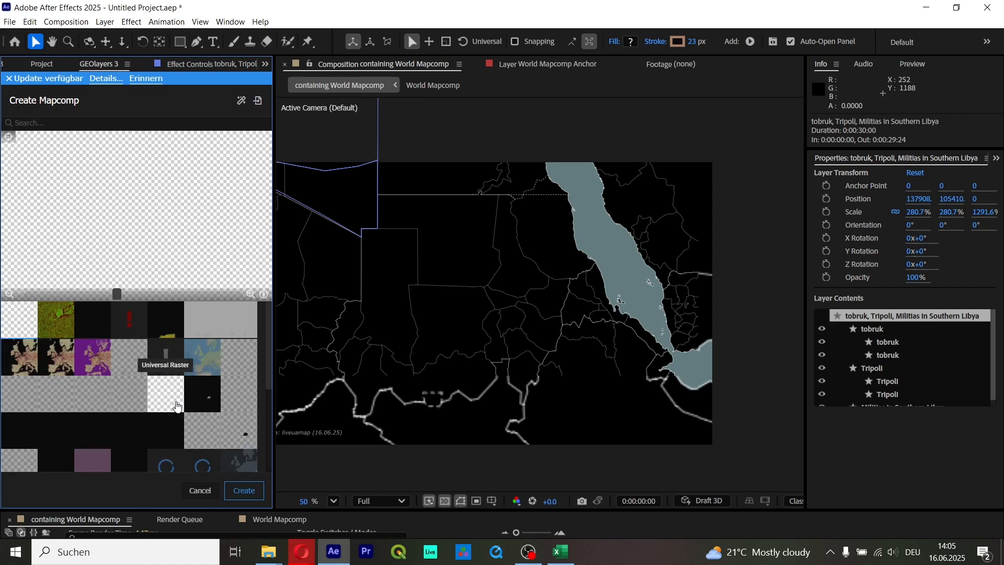
Step: Choose the Dataviz - Circles imagery for the mapcomp and load "sudan geojson tutorial.geojson" as its data
{"action": "scroll", "coordinate": [167, 397], "scroll_direction": "down", "scroll_amount": 1}
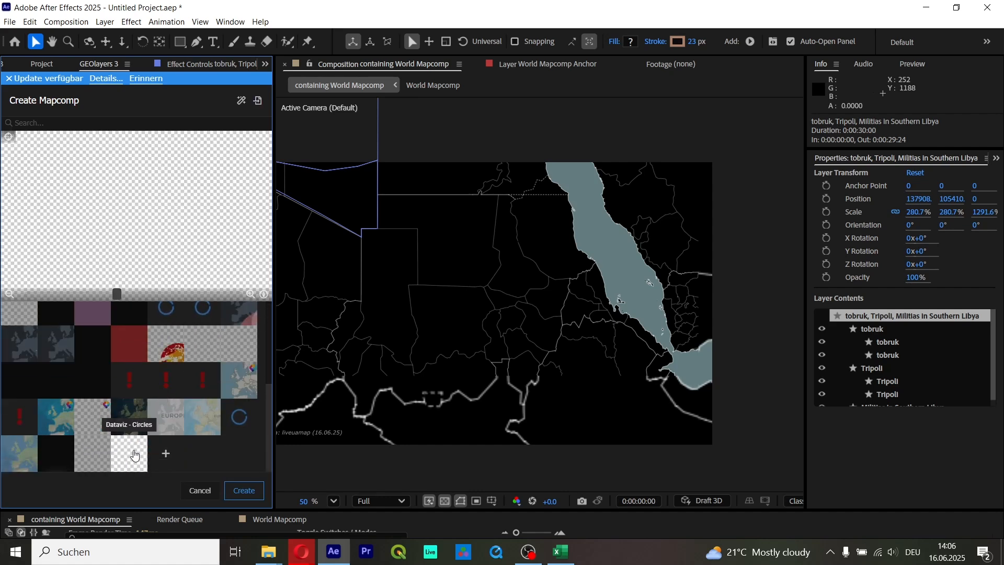
{"action": "left_click", "coordinate": [134, 454]}
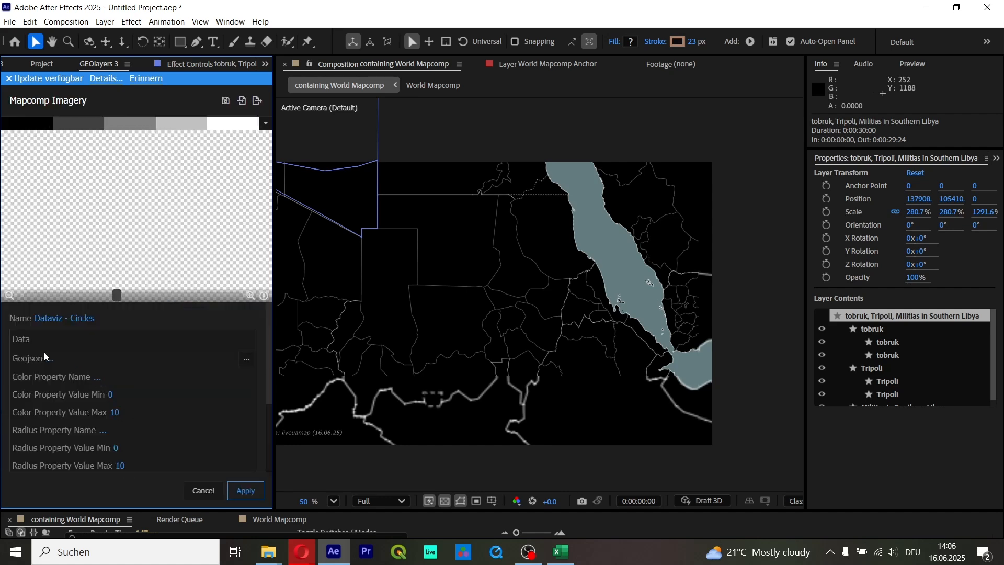
{"action": "left_click", "coordinate": [249, 361]}
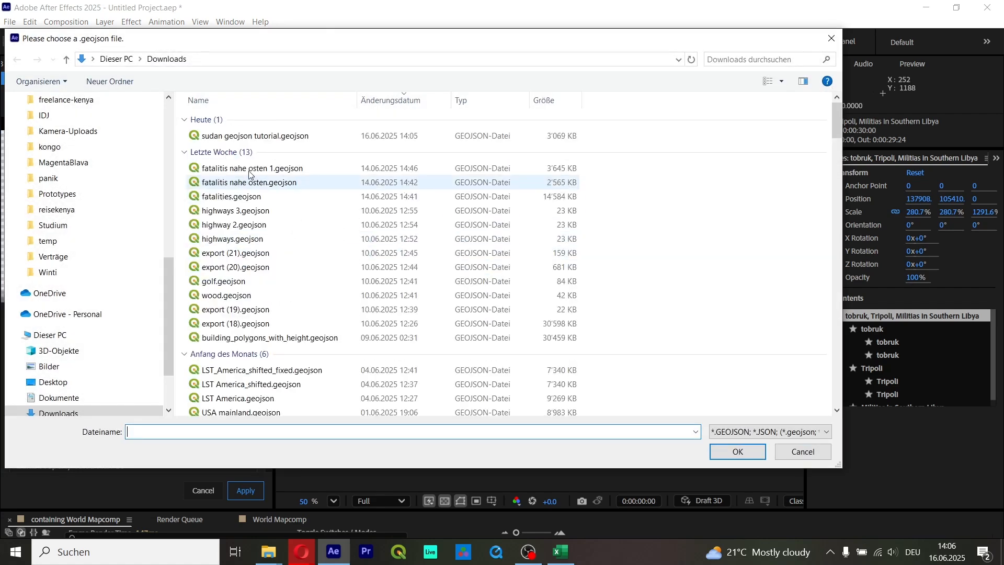
{"action": "double_click", "coordinate": [287, 137]}
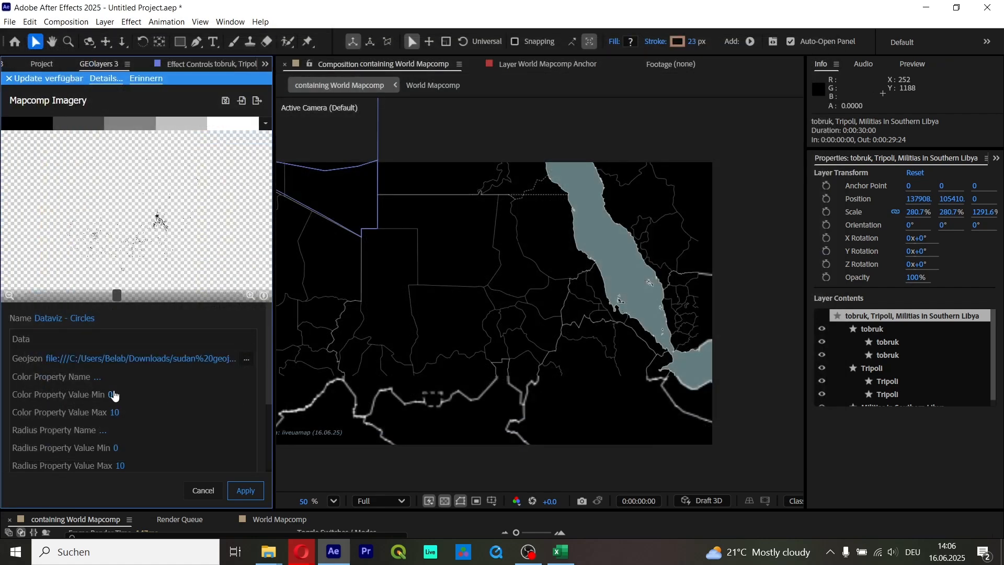
Step: Set the maximum colour property value and the maximum radius property value to 127
{"action": "left_click", "coordinate": [115, 413]}
{"action": "type", "text": "127"}
{"action": "left_click", "coordinate": [120, 465]}
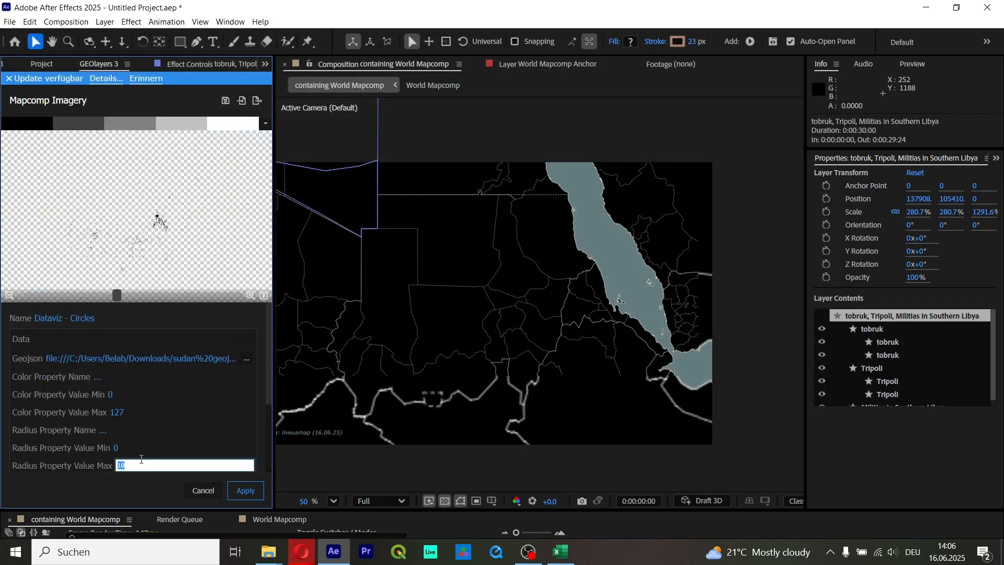
{"action": "type", "text": "127"}
{"action": "left_click", "coordinate": [53, 453]}
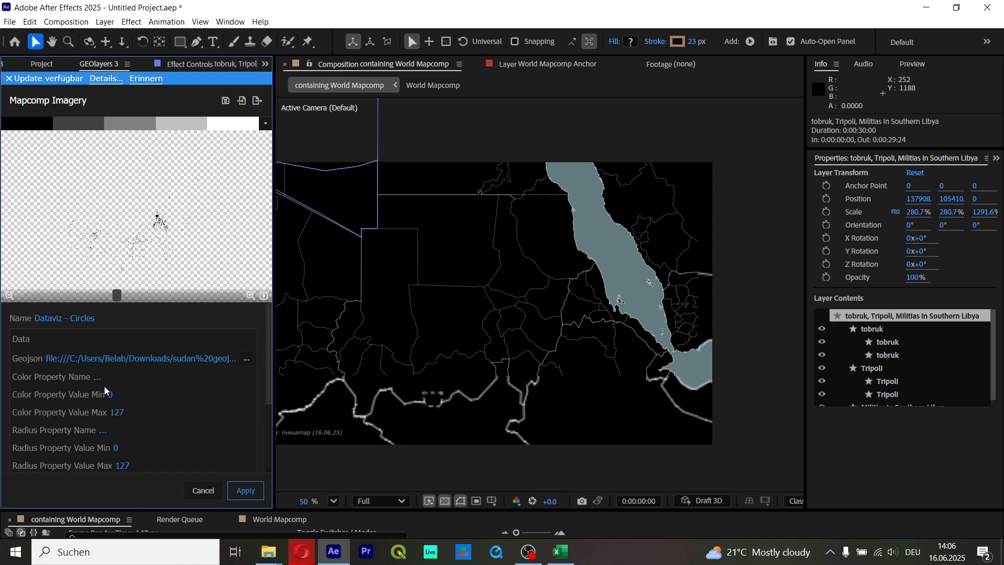
Step: Set both the colour property name and the radius property name to "fatalities"
{"action": "left_click", "coordinate": [97, 378]}
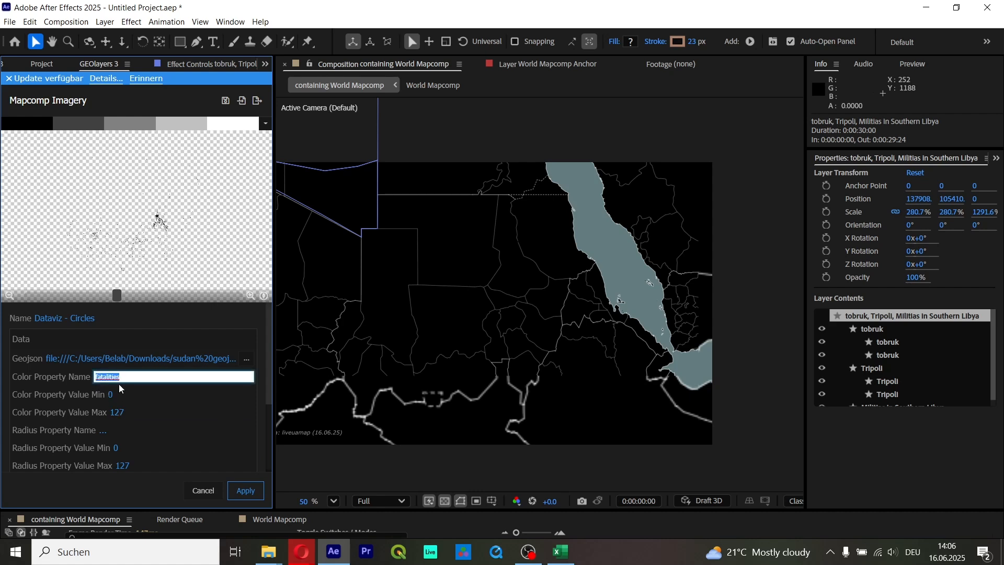
{"action": "left_click", "coordinate": [104, 431]}
{"action": "type", "text": "fatalities"}
{"action": "left_click", "coordinate": [82, 434]}
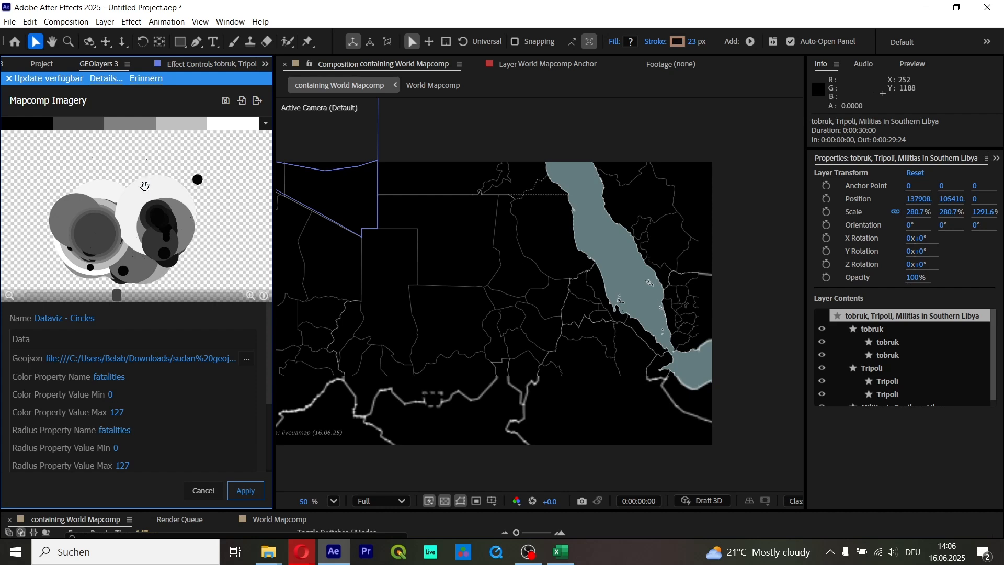
{"action": "scroll", "coordinate": [145, 186], "scroll_direction": "up", "scroll_amount": 5}
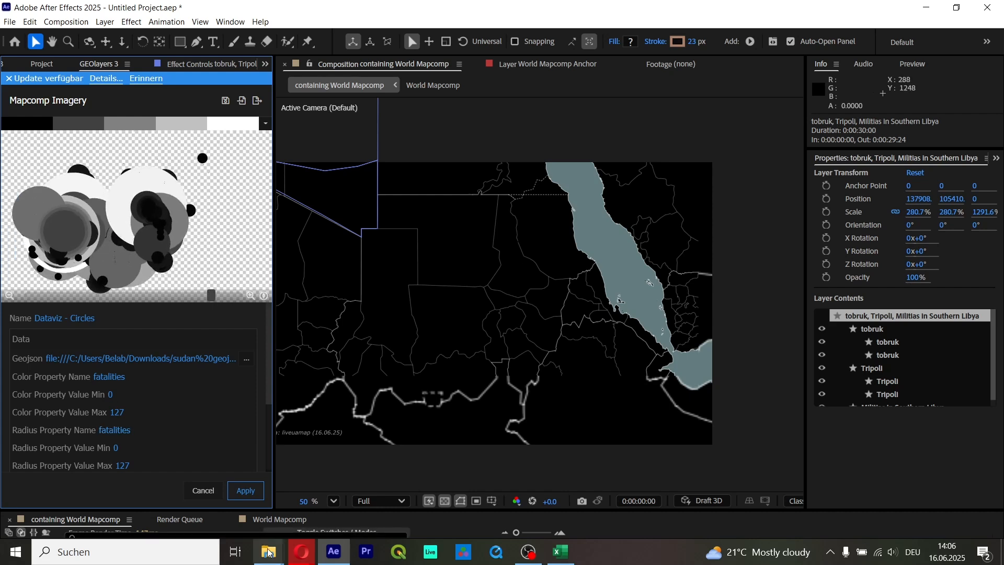
Step: Create the mapcomp with the circle imagery applied and finalize it together with World Mapcomp
{"action": "left_click", "coordinate": [253, 500]}
{"action": "left_click", "coordinate": [253, 501]}
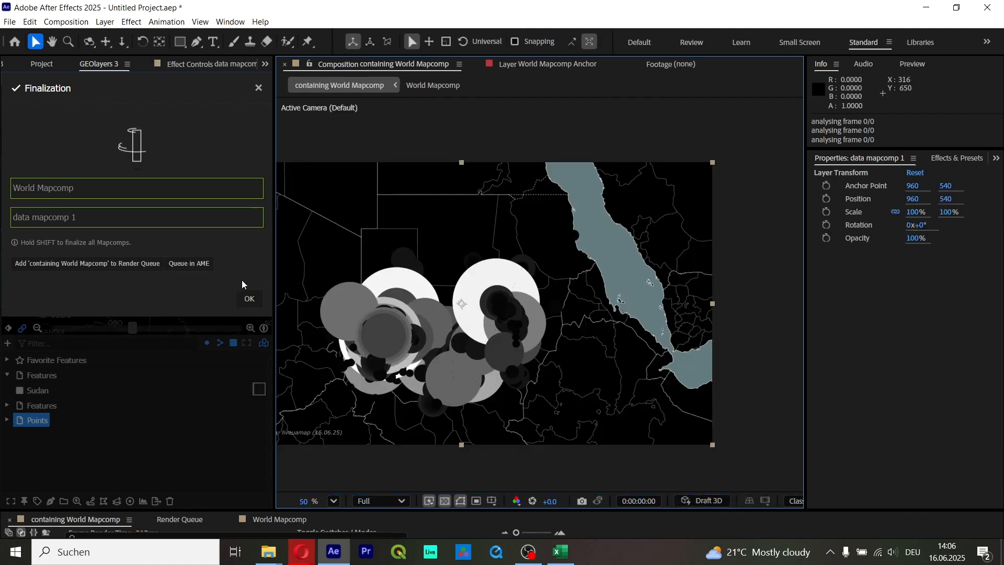
{"action": "left_click", "coordinate": [248, 299]}
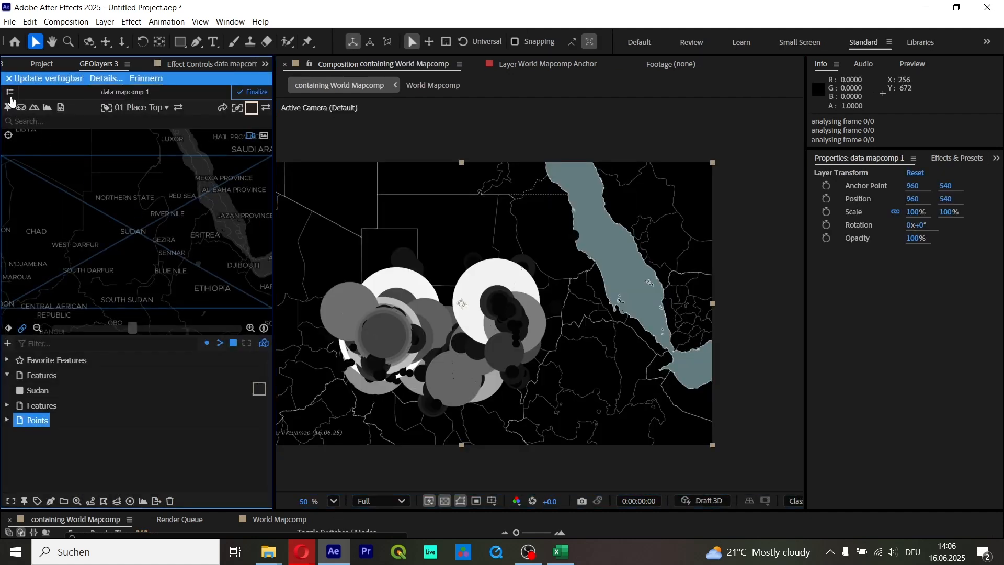
Step: Reopen the Dataviz - Circles imagery of data mapcomp 1 and apply the light-to-dark greyscale colour palette
{"action": "left_click", "coordinate": [10, 97]}
{"action": "left_click", "coordinate": [116, 196]}
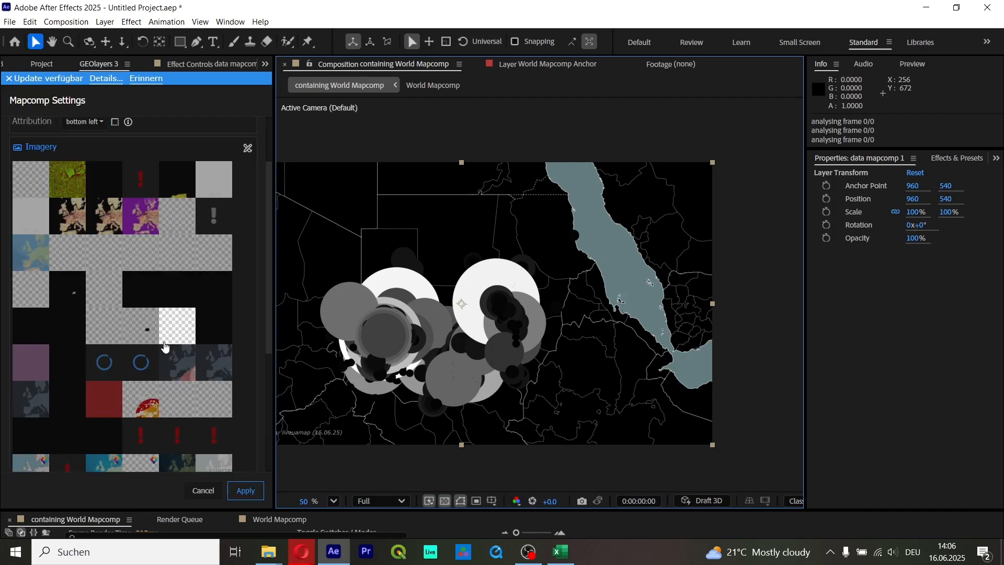
{"action": "scroll", "coordinate": [165, 346], "scroll_direction": "down", "scroll_amount": 4}
{"action": "left_click", "coordinate": [72, 340]}
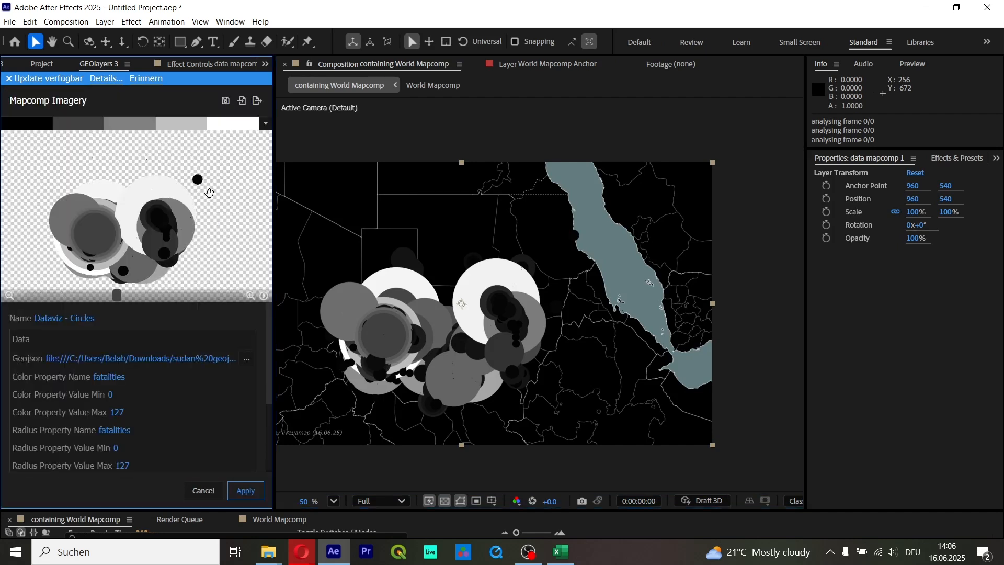
{"action": "left_click", "coordinate": [266, 124]}
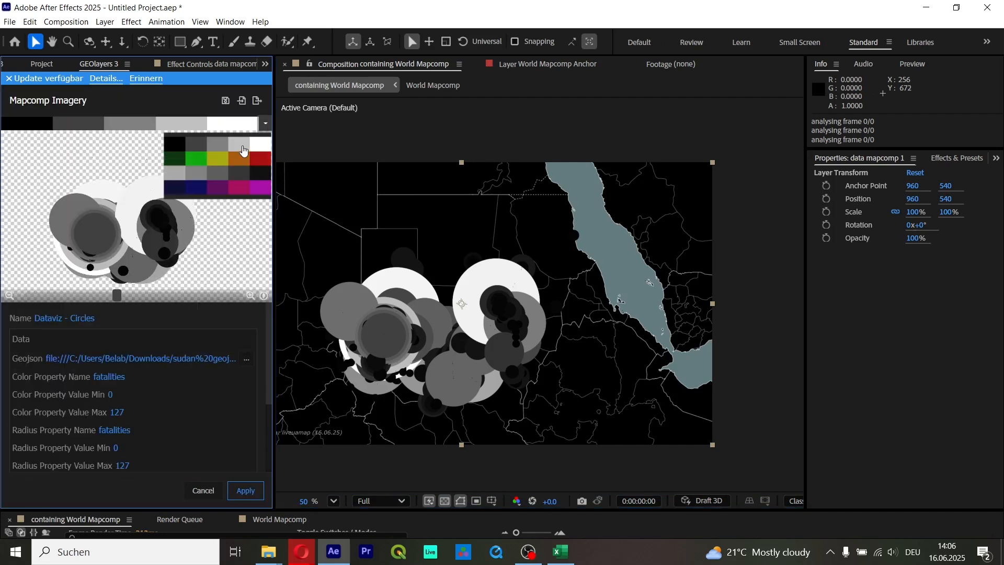
{"action": "left_click", "coordinate": [240, 179]}
Step: Change the fifth palette colour, the black one, to red #d51414
{"action": "left_click", "coordinate": [239, 124]}
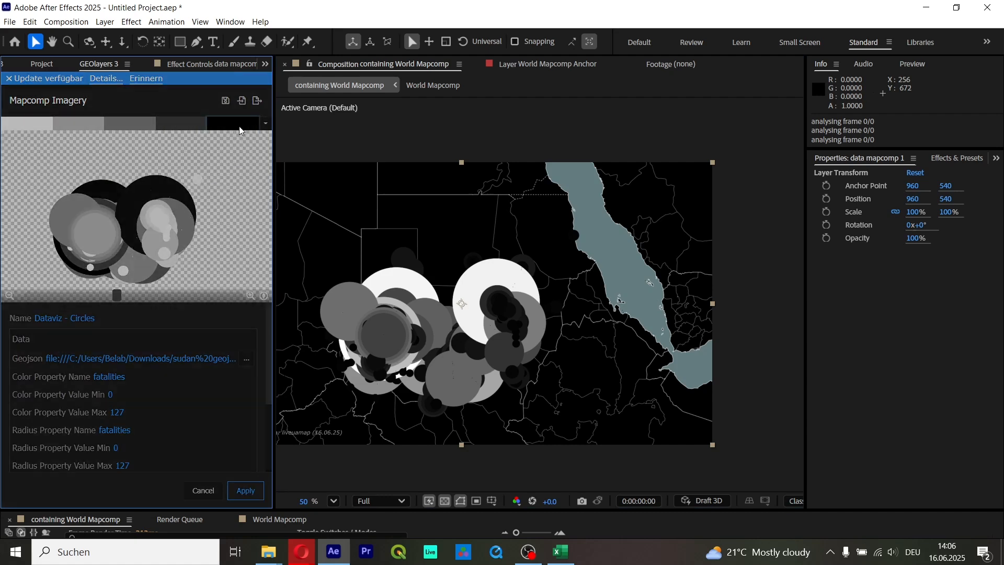
{"action": "left_click_drag", "start_coordinate": [51, 161], "coordinate": [92, 173]}
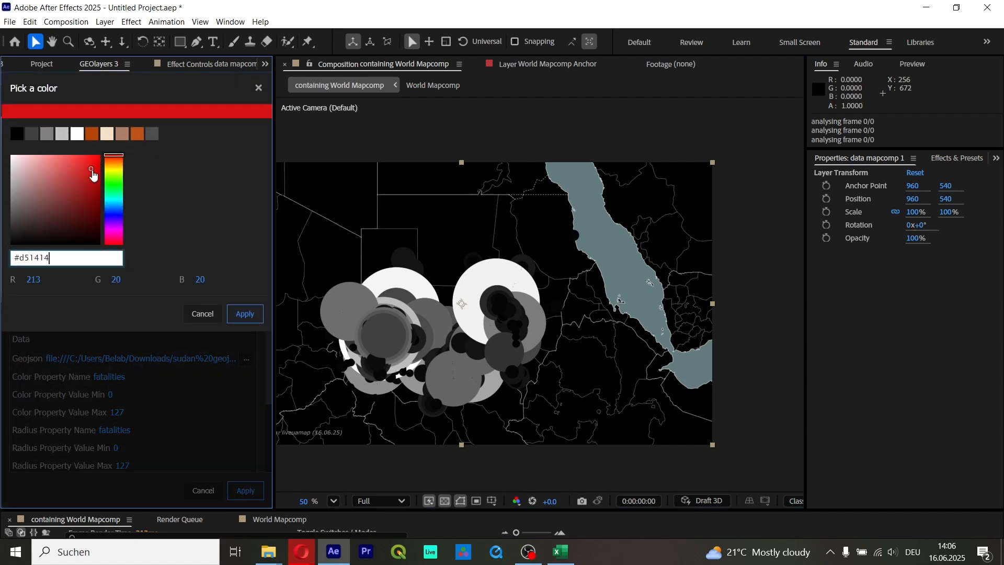
{"action": "left_click", "coordinate": [260, 320]}
Step: Change the fourth palette colour to orange #dd6e20
{"action": "left_click", "coordinate": [183, 127]}
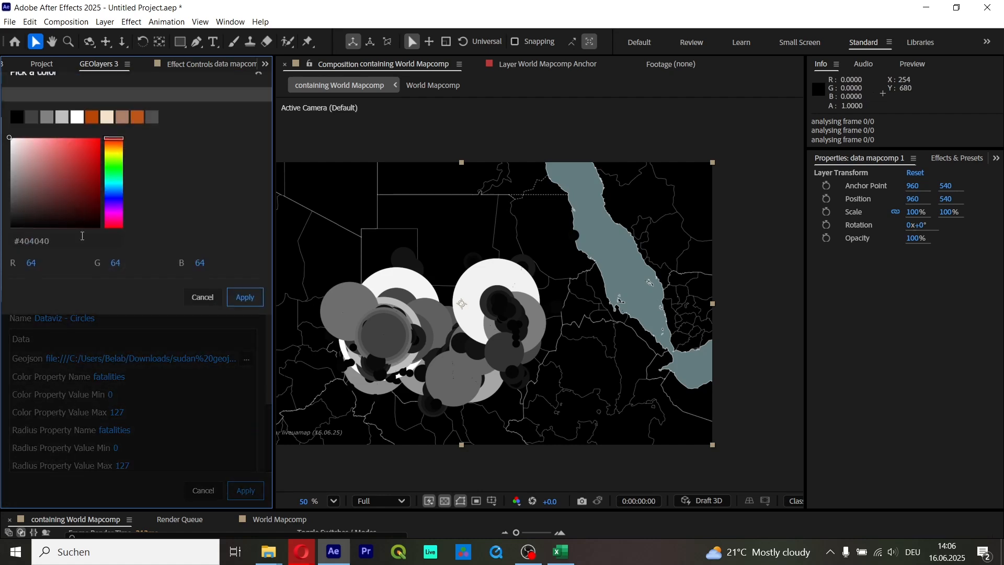
{"action": "left_click_drag", "start_coordinate": [114, 158], "coordinate": [115, 165]}
{"action": "left_click", "coordinate": [87, 167]}
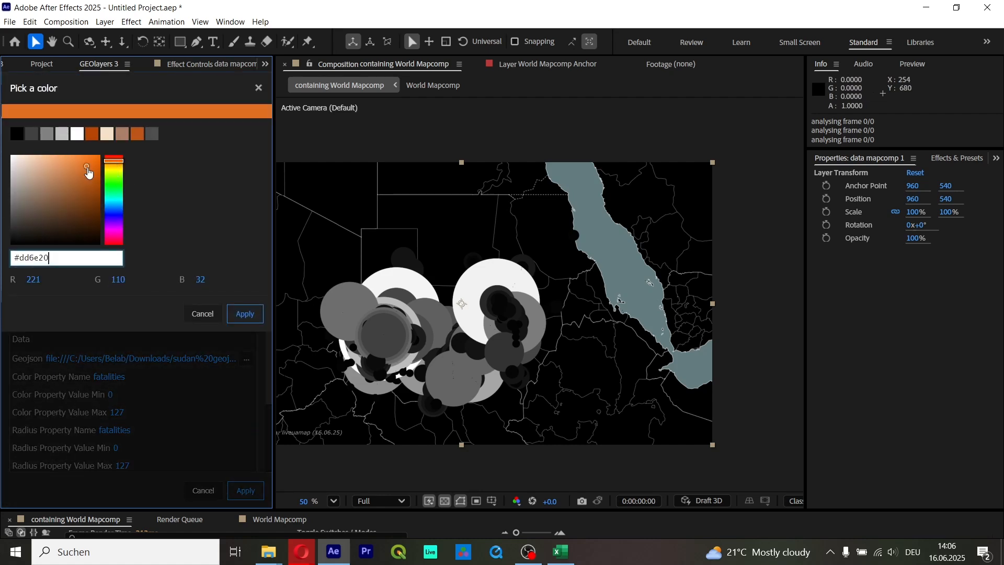
{"action": "left_click", "coordinate": [245, 313]}
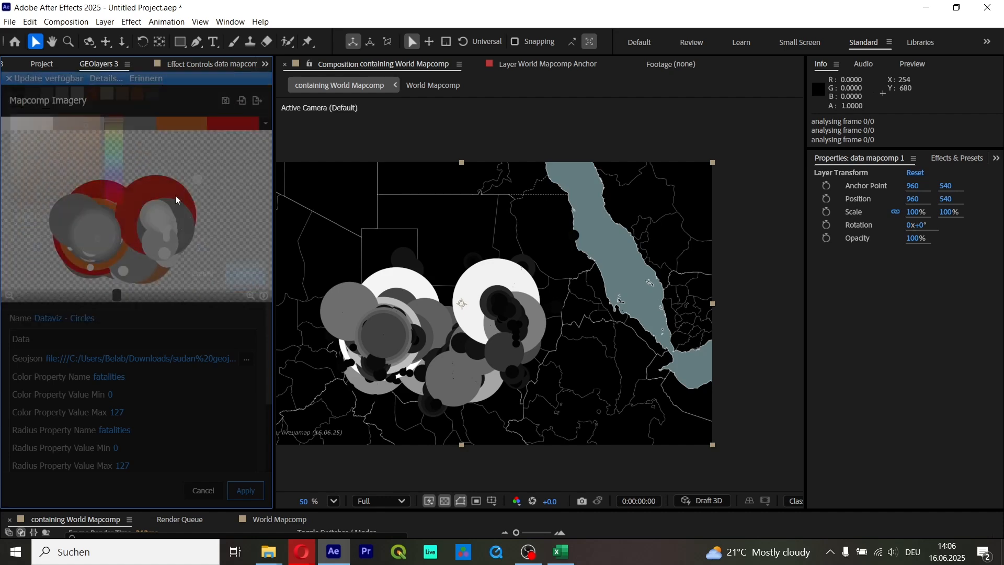
Step: Change the middle palette colour to light orange #eba755
{"action": "left_click_drag", "start_coordinate": [119, 155], "coordinate": [116, 162]}
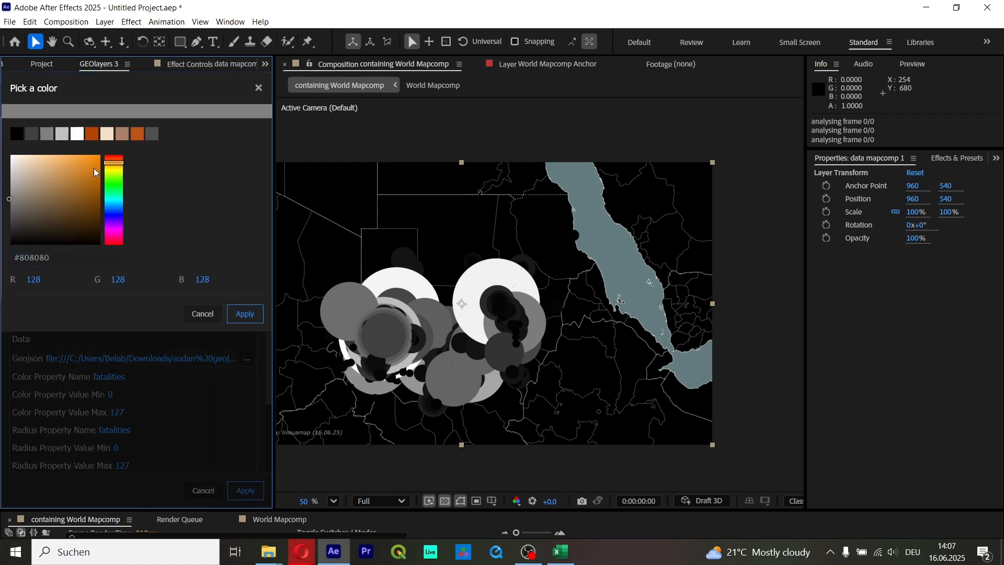
{"action": "left_click", "coordinate": [66, 173]}
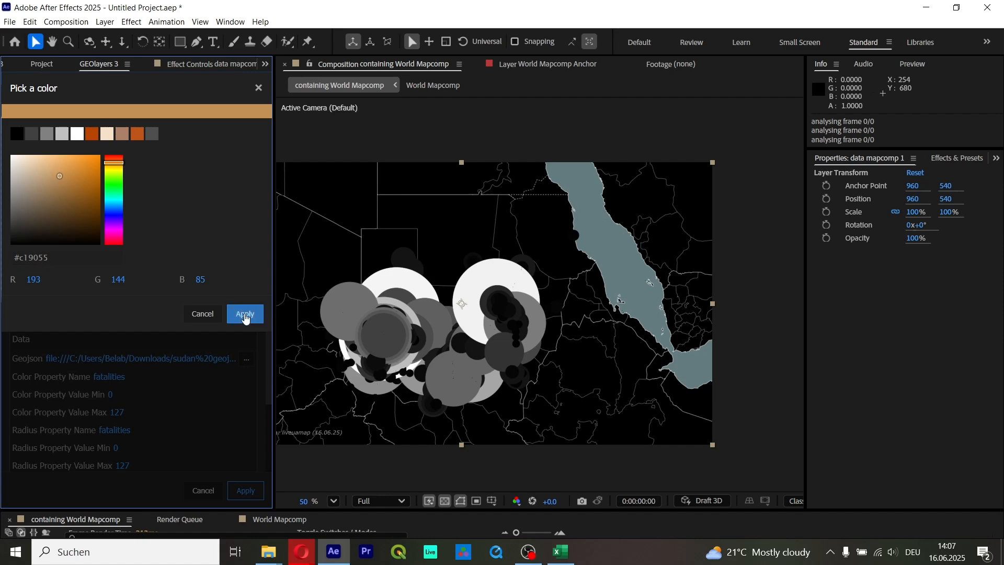
{"action": "left_click", "coordinate": [244, 314]}
{"action": "left_click", "coordinate": [131, 137]}
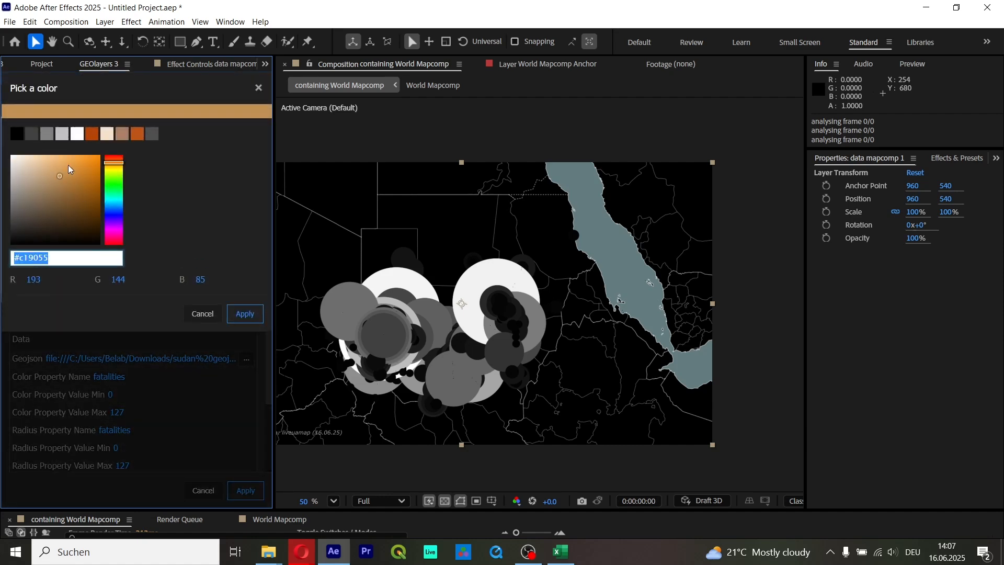
{"action": "left_click", "coordinate": [67, 162]}
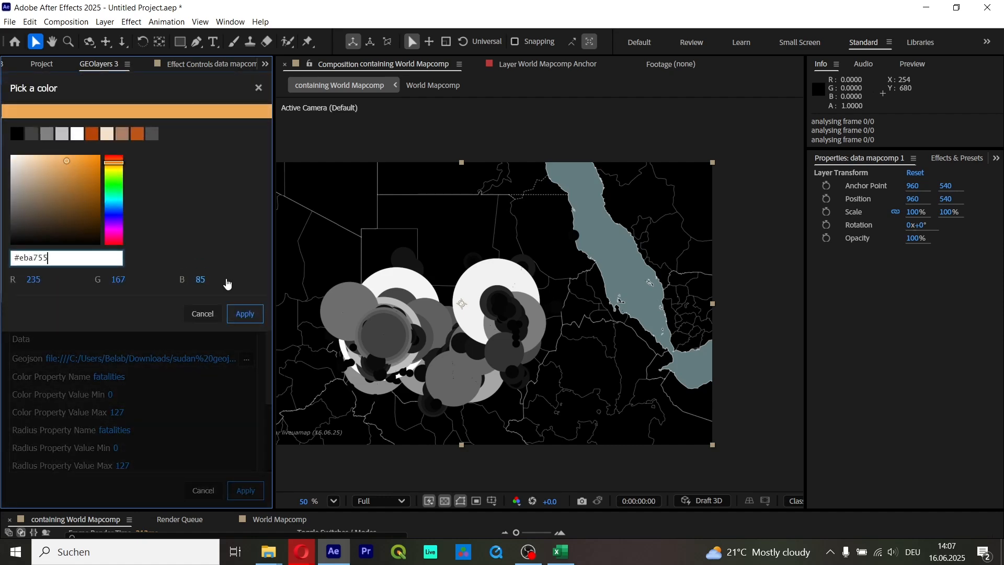
{"action": "left_click", "coordinate": [244, 314]}
Step: Change the second palette colour, the light grey one, to yellow #fffa00
{"action": "left_click", "coordinate": [65, 105]}
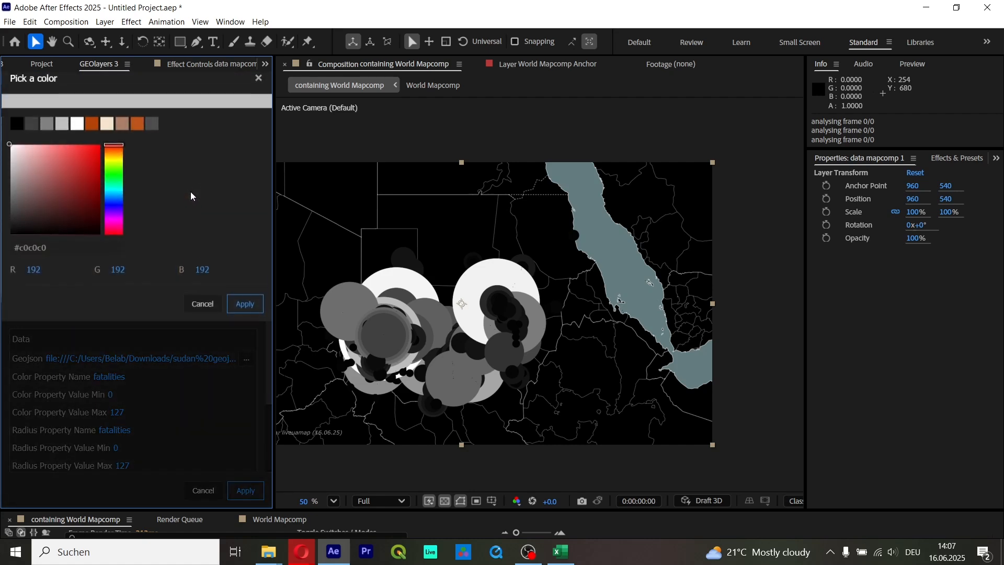
{"action": "mouse_move", "coordinate": [114, 160]}
{"action": "left_mouse_down"}
{"action": "mouse_move", "coordinate": [117, 174]}
{"action": "mouse_move", "coordinate": [106, 157]}
{"action": "left_mouse_up"}
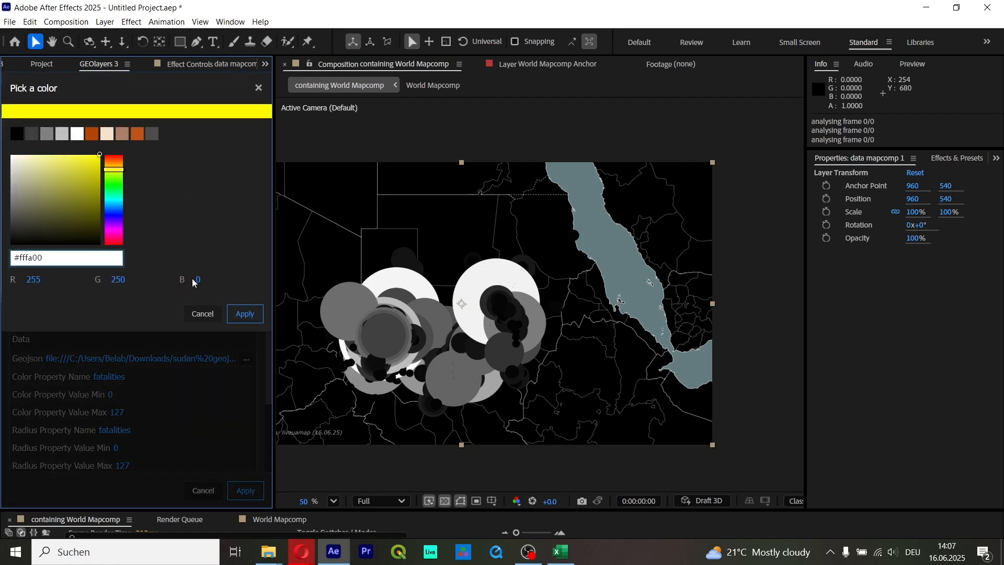
{"action": "left_click", "coordinate": [244, 314]}
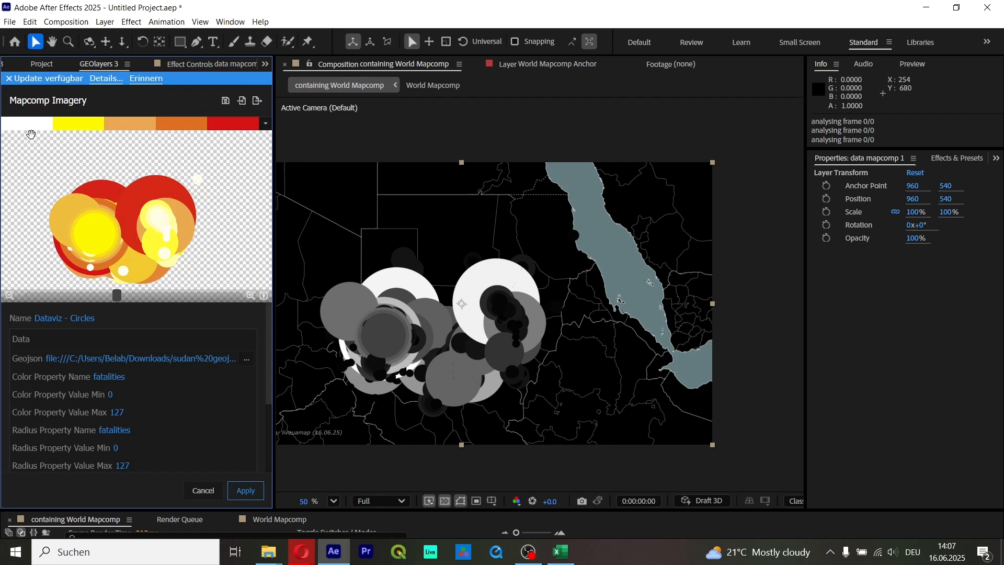
Step: Change the first palette colour, the white one, to a very pale pink
{"action": "left_click", "coordinate": [42, 135]}
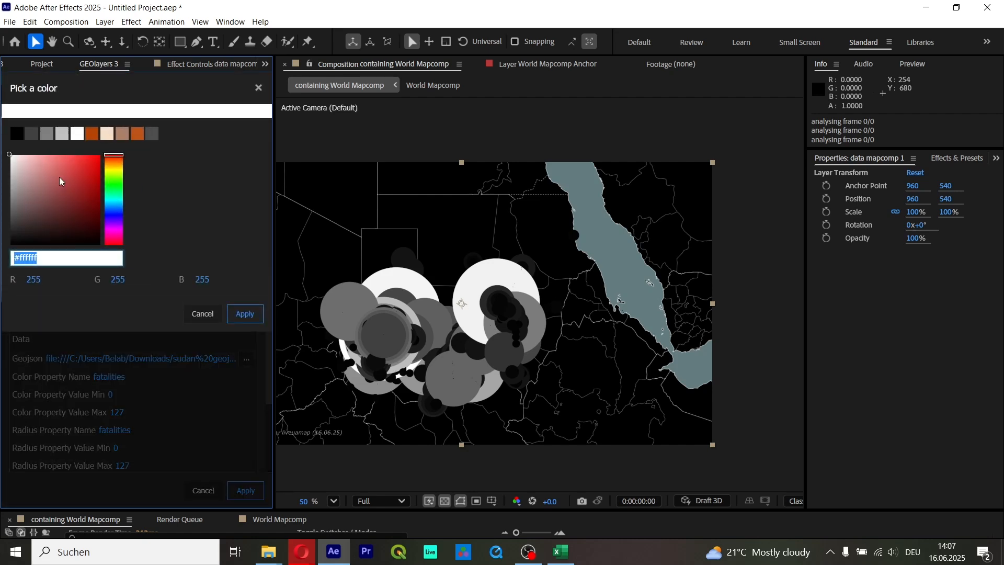
{"action": "left_click_drag", "start_coordinate": [22, 162], "coordinate": [17, 156]}
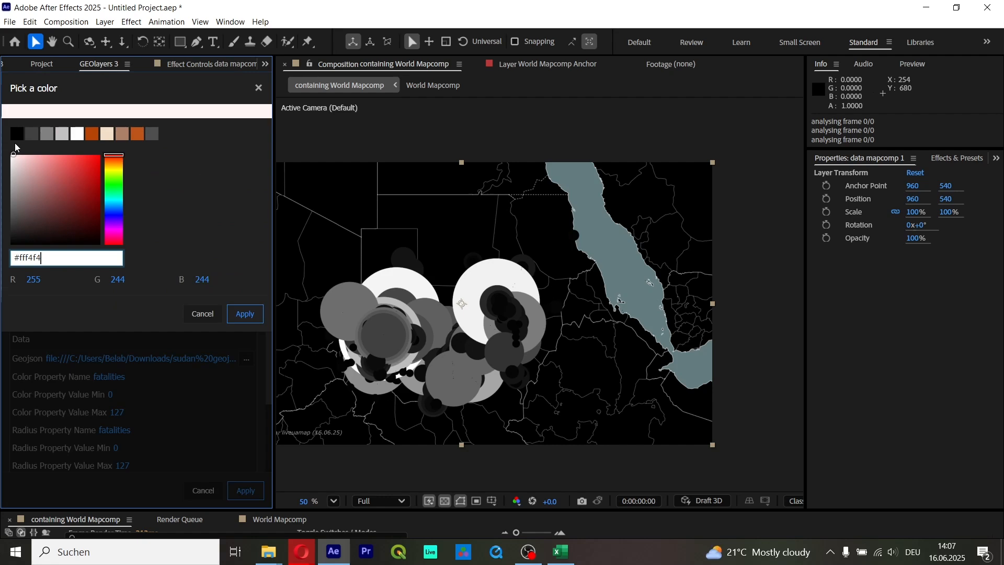
{"action": "left_click_drag", "start_coordinate": [15, 146], "coordinate": [19, 146]}
{"action": "left_click", "coordinate": [244, 314]}
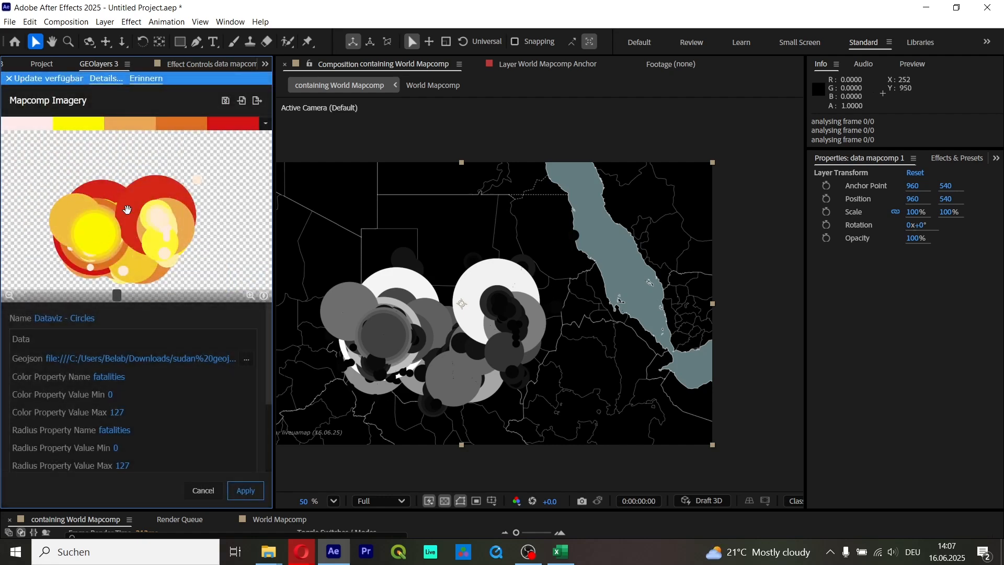
Step: Set both the Color Property Value Min and the Radius Property Value Min to 1
{"action": "left_click", "coordinate": [112, 395]}
{"action": "type", "text": "1"}
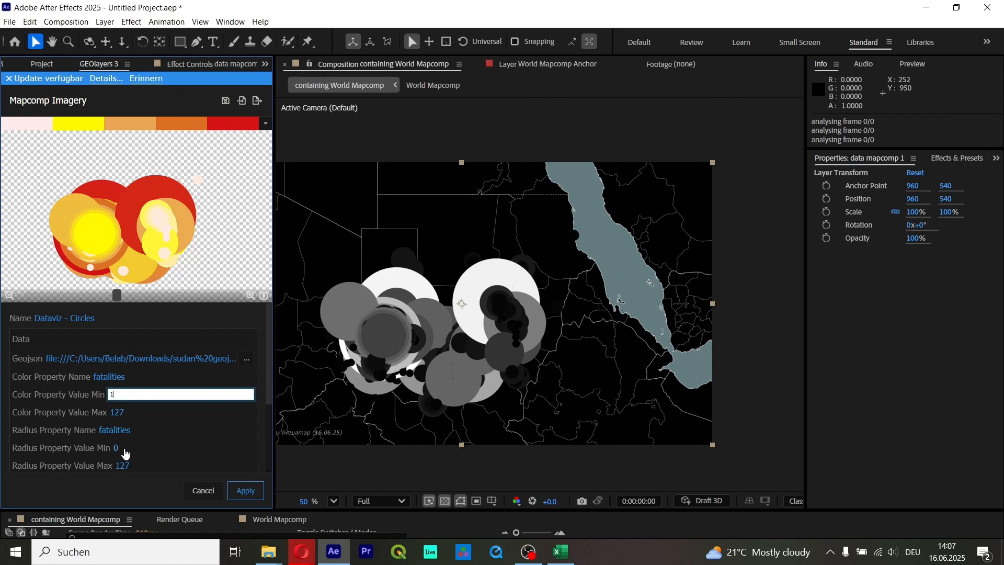
{"action": "left_click", "coordinate": [116, 448]}
{"action": "type", "text": "1"}
{"action": "key", "text": "Return"}
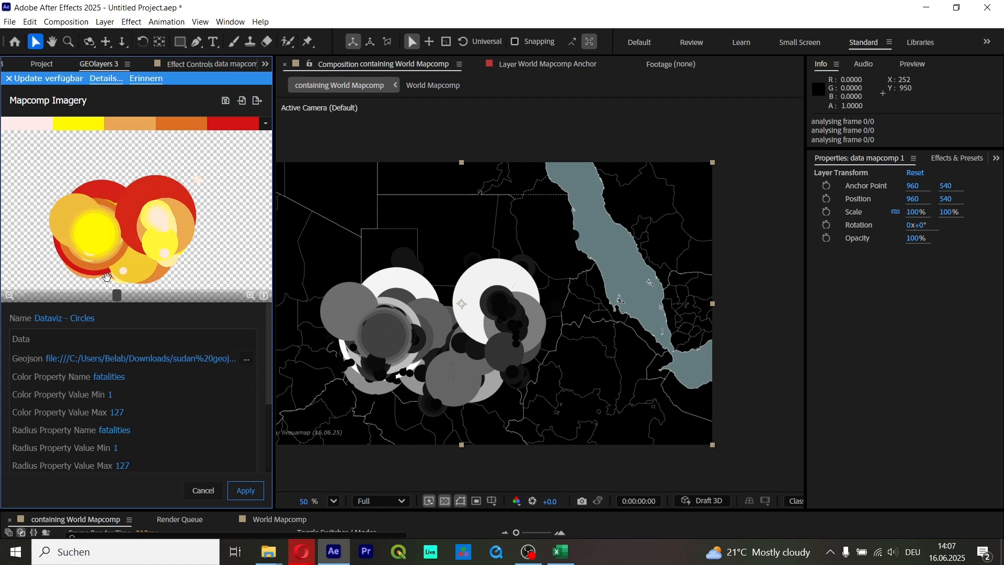
Step: Set the circles' Opacity to 0.46 and Radius Max to 67, and apply the imagery to data mapcomp 1
{"action": "scroll", "coordinate": [62, 448], "scroll_direction": "down", "scroll_amount": 3}
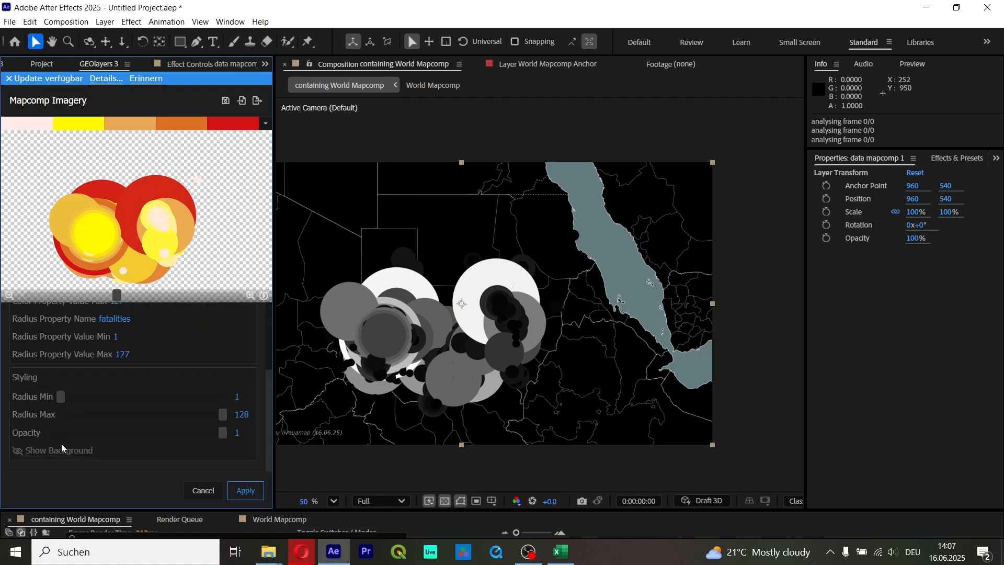
{"action": "left_click_drag", "start_coordinate": [222, 434], "coordinate": [132, 440]}
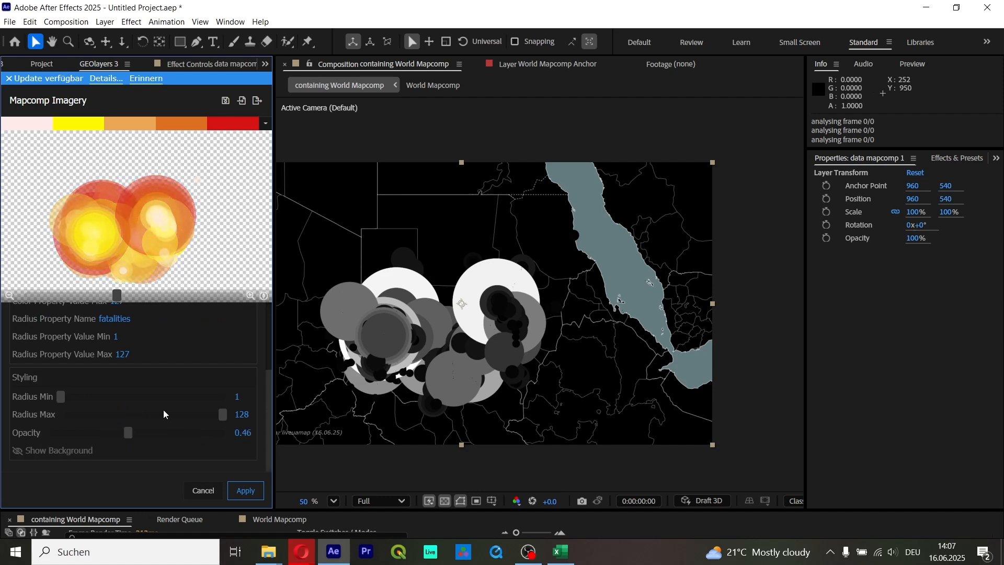
{"action": "left_click_drag", "start_coordinate": [217, 421], "coordinate": [192, 426]}
{"action": "left_click_drag", "start_coordinate": [183, 423], "coordinate": [147, 421]}
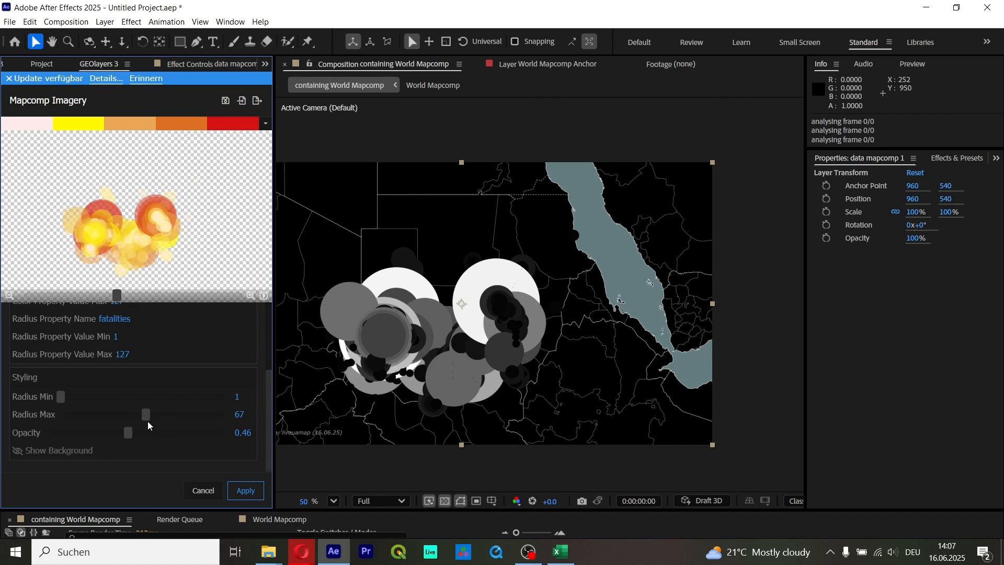
{"action": "left_click", "coordinate": [246, 490]}
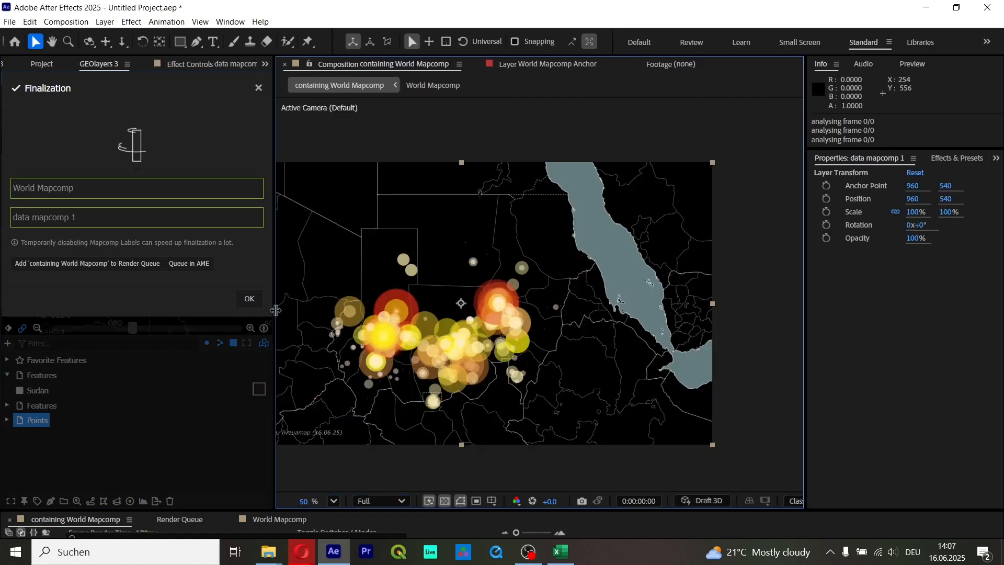
{"action": "left_click", "coordinate": [251, 301]}
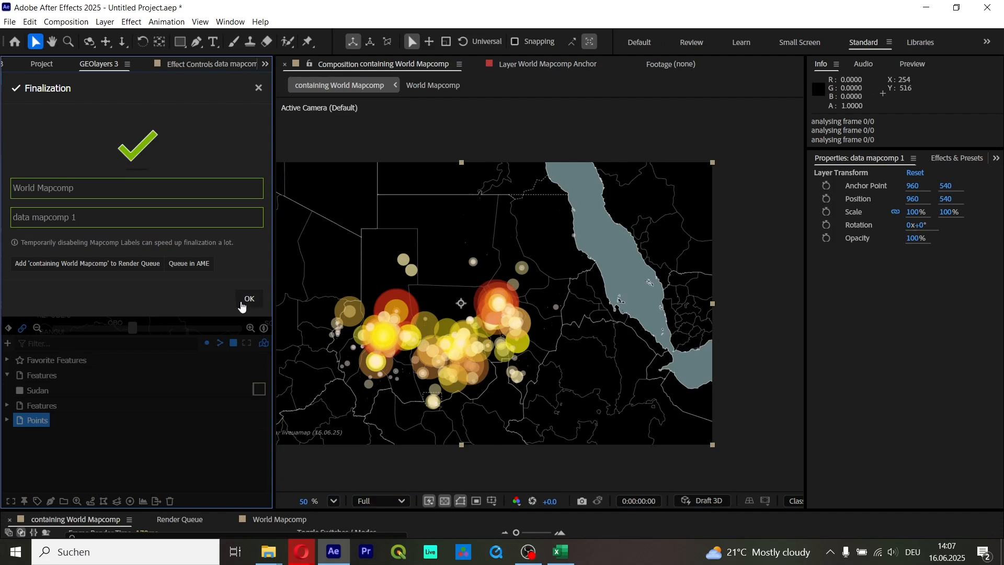
{"action": "left_click", "coordinate": [243, 303]}
{"action": "scroll", "coordinate": [562, 399], "scroll_direction": "up", "scroll_amount": 3}
{"action": "left_click_drag", "start_coordinate": [495, 357], "coordinate": [553, 351]}
{"action": "key", "text": "v"}
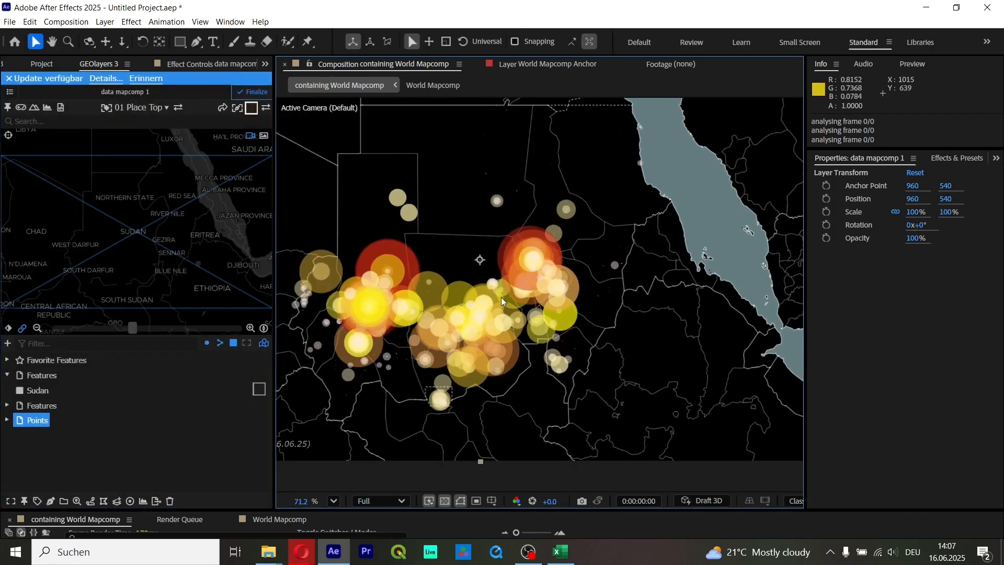
{"action": "scroll", "coordinate": [490, 339], "scroll_direction": "down", "scroll_amount": 1}
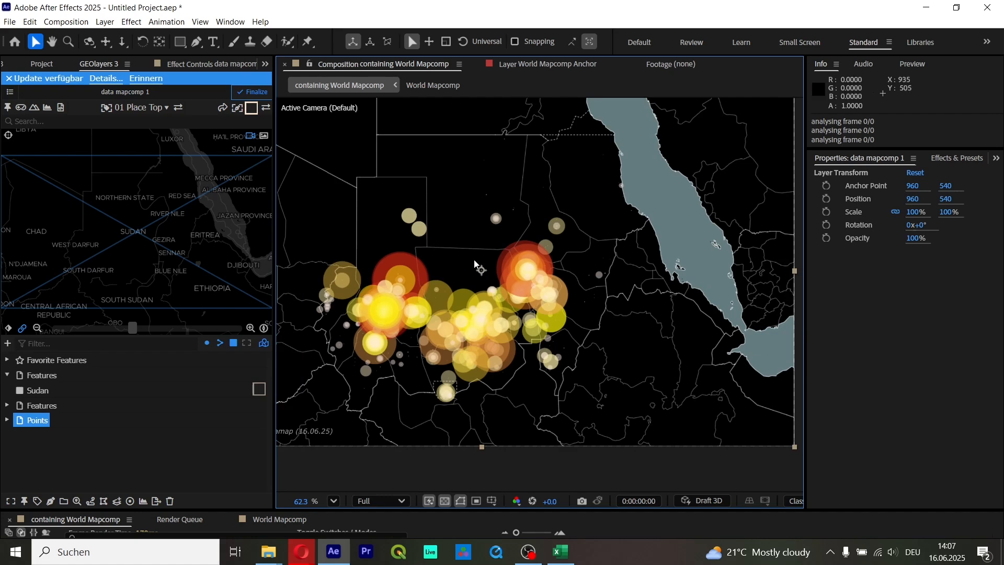
{"action": "scroll", "coordinate": [468, 366], "scroll_direction": "down", "scroll_amount": 1}
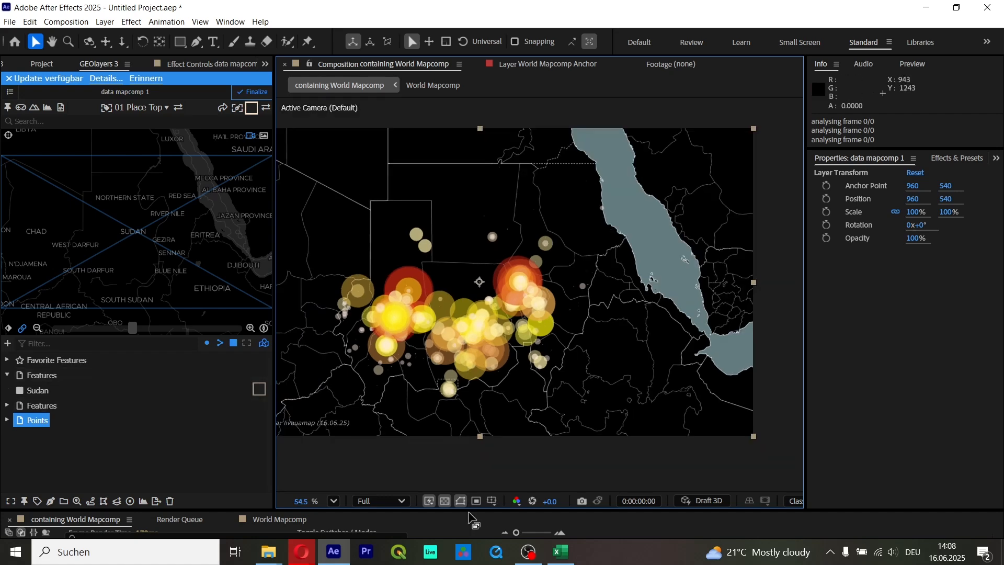
Step: Keyframe the map view at 0:00:00:00 and zoom the map in on Khartoum at 0:00:10:01
{"action": "left_click_drag", "start_coordinate": [468, 510], "coordinate": [468, 389]}
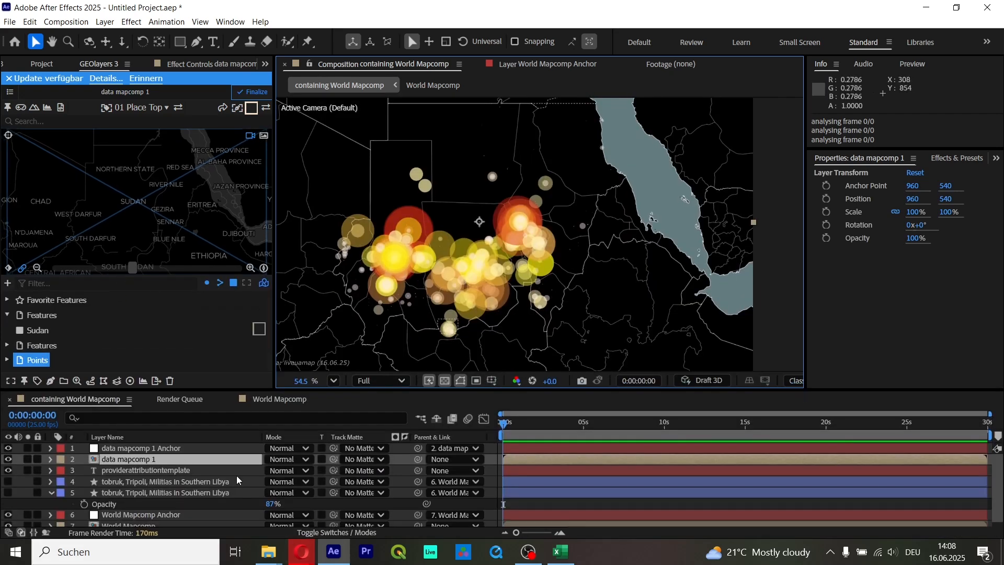
{"action": "left_click", "coordinate": [10, 270]}
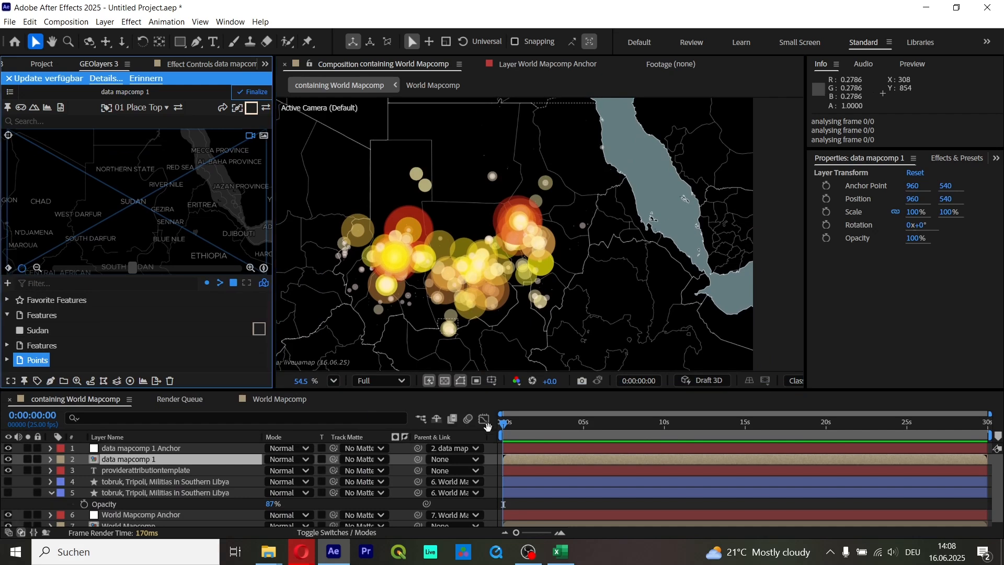
{"action": "left_click_drag", "start_coordinate": [536, 424], "coordinate": [674, 429]}
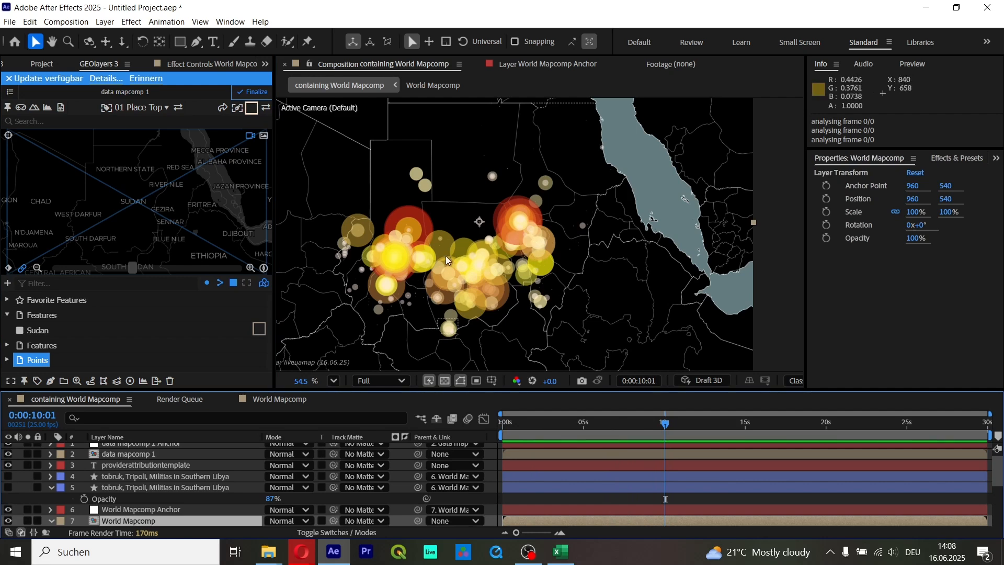
{"action": "scroll", "coordinate": [166, 203], "scroll_direction": "up", "scroll_amount": 5}
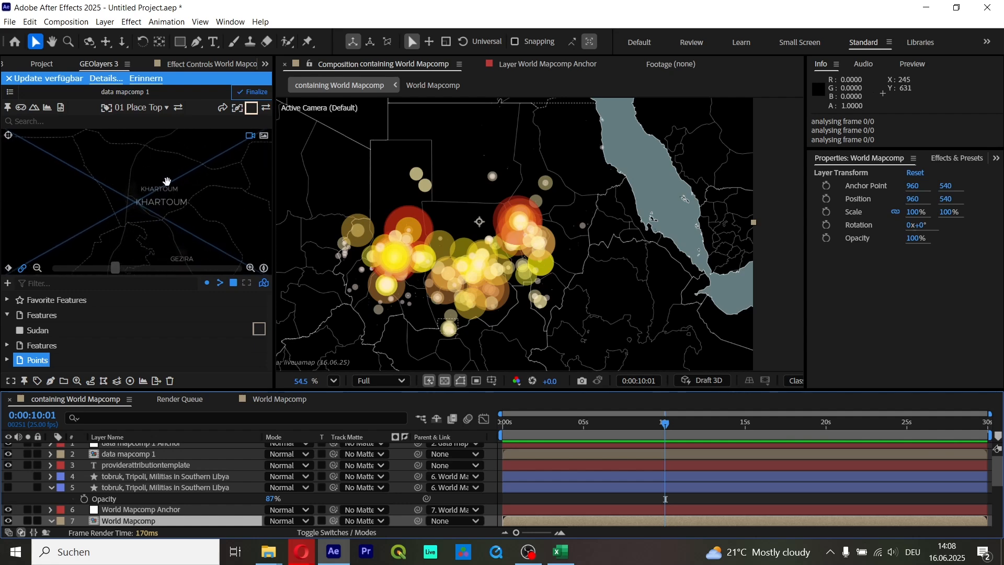
{"action": "scroll", "coordinate": [167, 182], "scroll_direction": "up", "scroll_amount": 3}
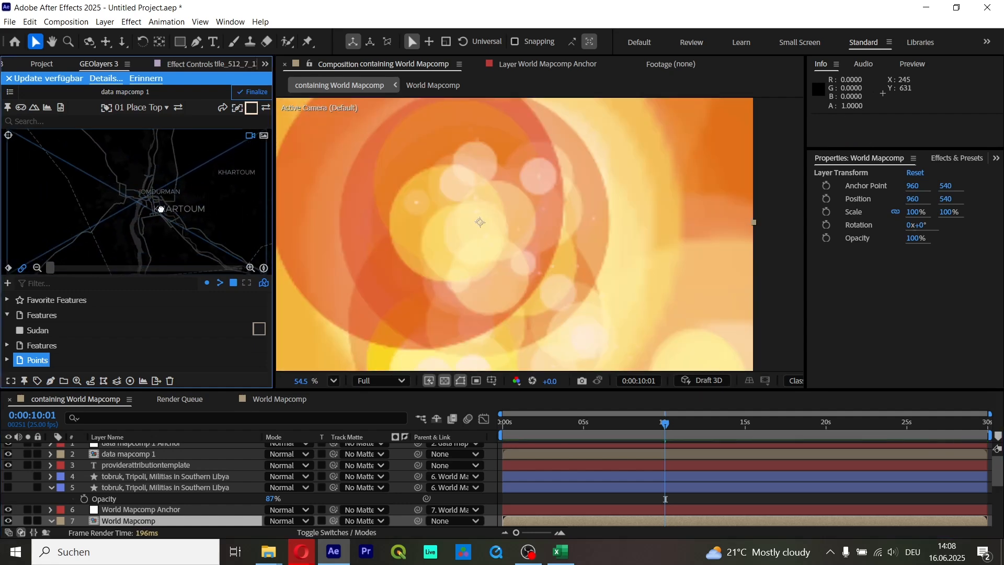
Step: Finalize World Mapcomp and data mapcomp 1 with the animated zoom
{"action": "left_click", "coordinate": [252, 92]}
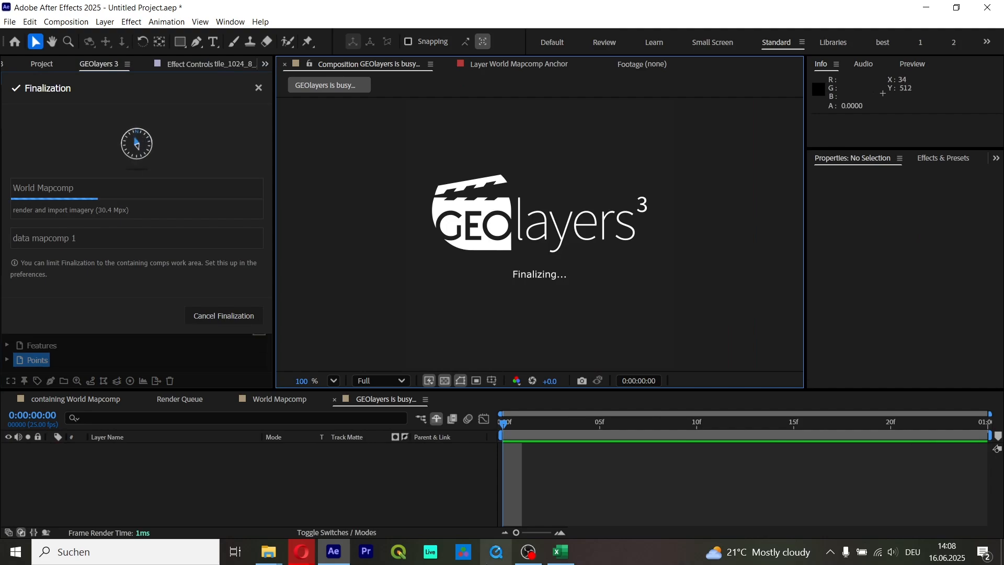
{"action": "mouse_move", "coordinate": [305, 554]}
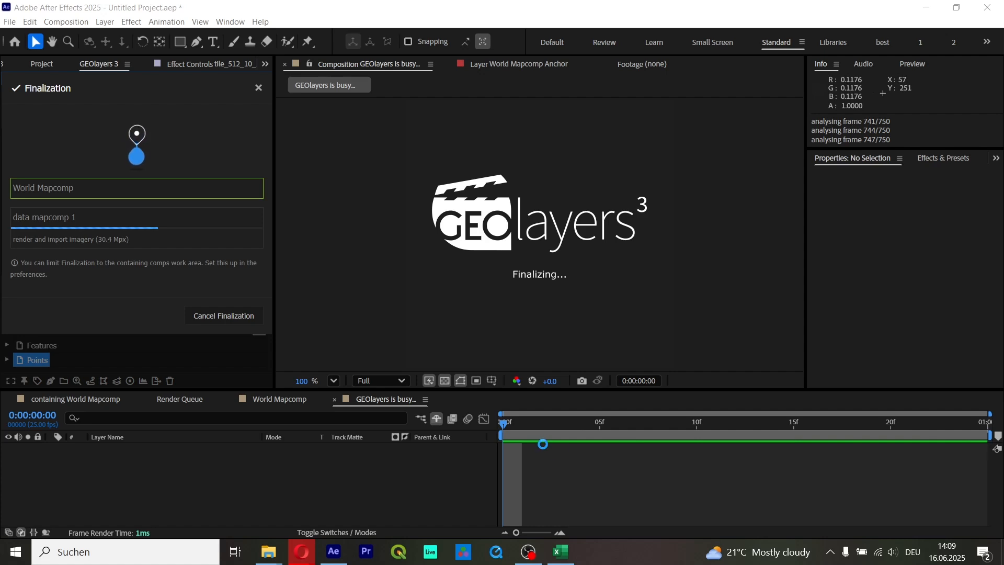
{"action": "left_click", "coordinate": [893, 553]}
{"action": "left_click_drag", "start_coordinate": [841, 521], "coordinate": [833, 531]}
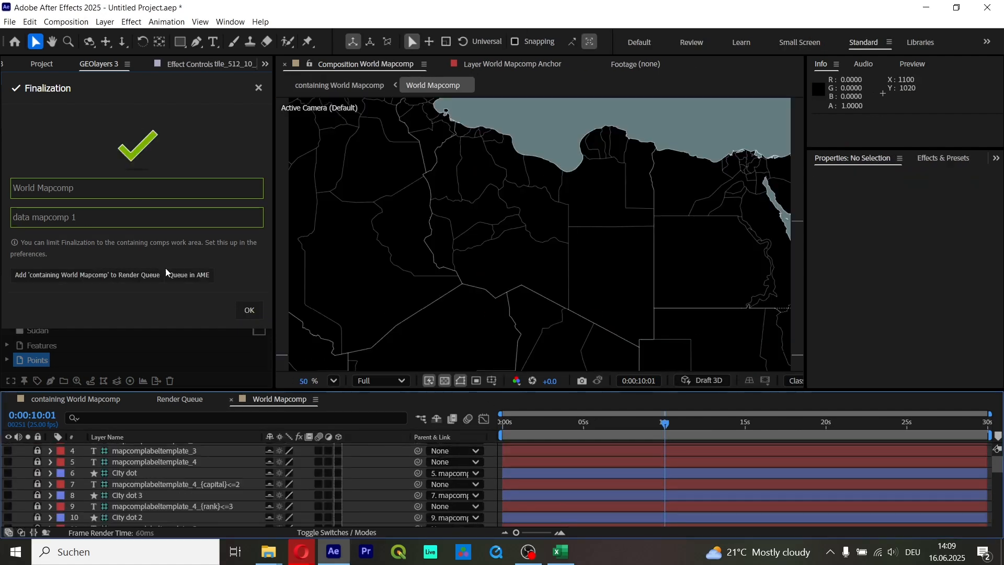
{"action": "left_click", "coordinate": [249, 309]}
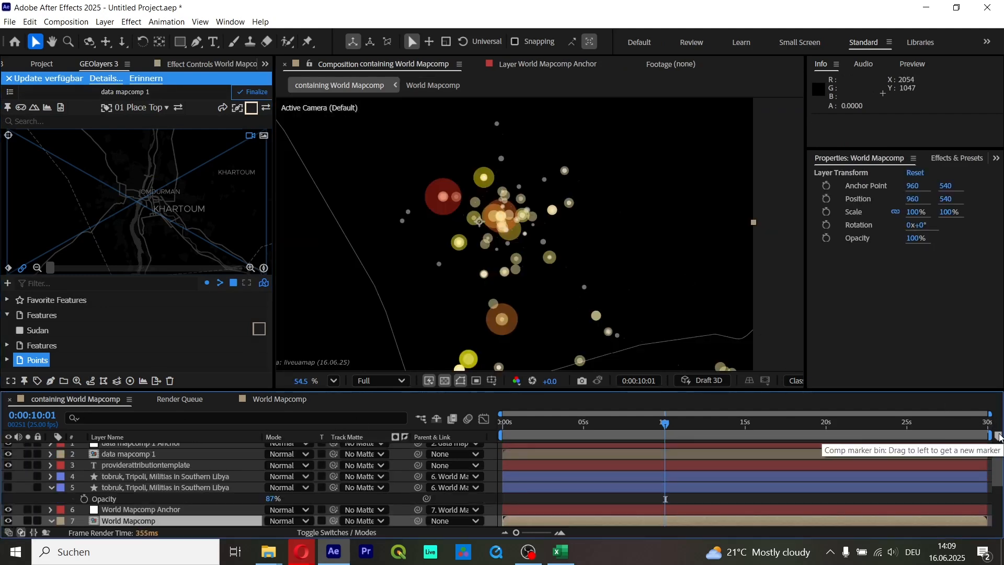
Step: Place a composition marker on the timeline at 0:00:10:01, where the zoom ends
{"action": "left_click_drag", "start_coordinate": [998, 435], "coordinate": [665, 434]}
{"action": "scroll", "coordinate": [491, 209], "scroll_direction": "down", "scroll_amount": 2}
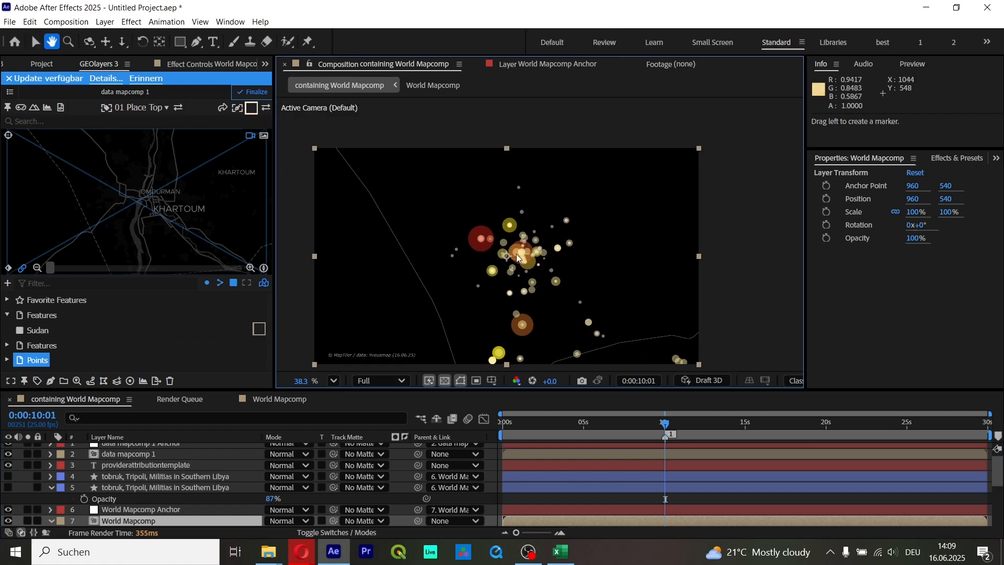
{"action": "scroll", "coordinate": [499, 239], "scroll_direction": "up", "scroll_amount": 2}
{"action": "scroll", "coordinate": [545, 160], "scroll_direction": "up", "scroll_amount": 1}
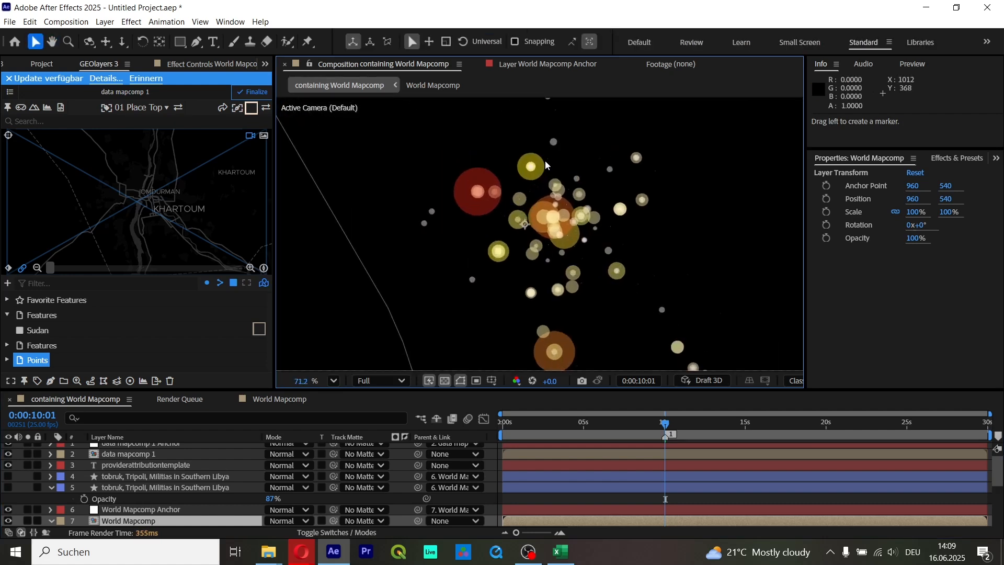
{"action": "scroll", "coordinate": [549, 168], "scroll_direction": "down", "scroll_amount": 3}
{"action": "scroll", "coordinate": [523, 222], "scroll_direction": "down", "scroll_amount": 1}
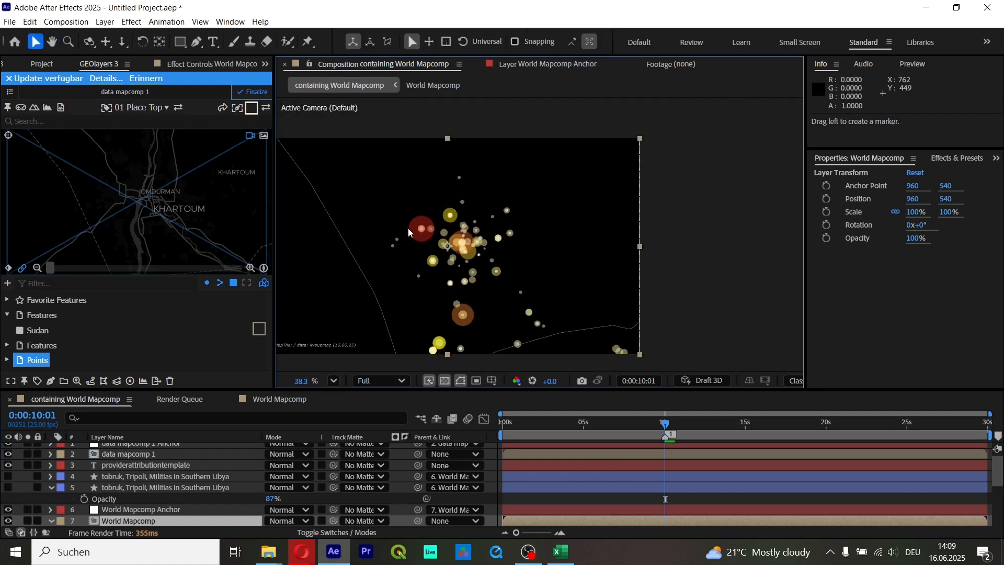
{"action": "left_click_drag", "start_coordinate": [523, 222], "coordinate": [561, 217]}
Step: Preview the map zoom animation from the start of the timeline
{"action": "left_click_drag", "start_coordinate": [665, 425], "coordinate": [422, 421]}
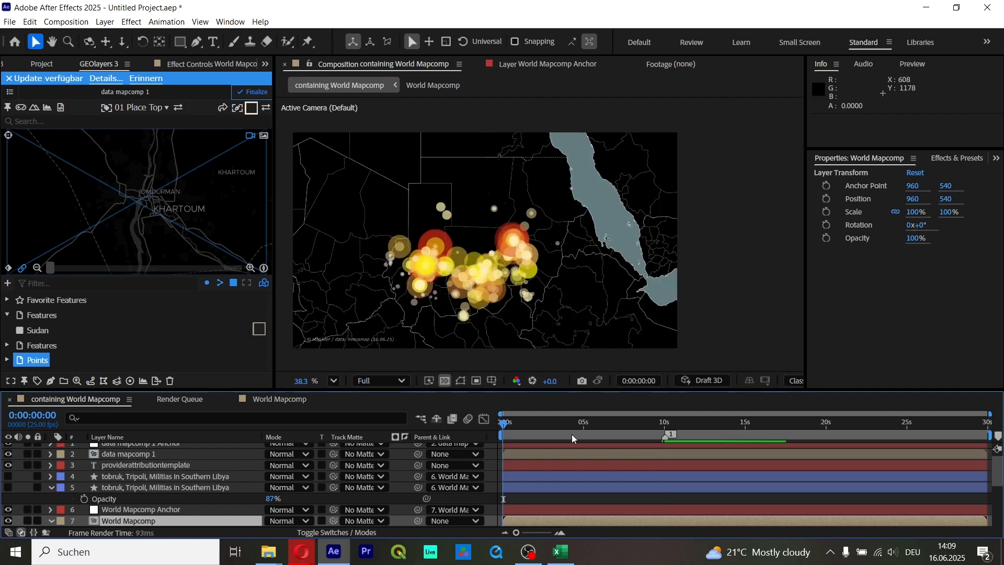
{"action": "key", "text": "space"}
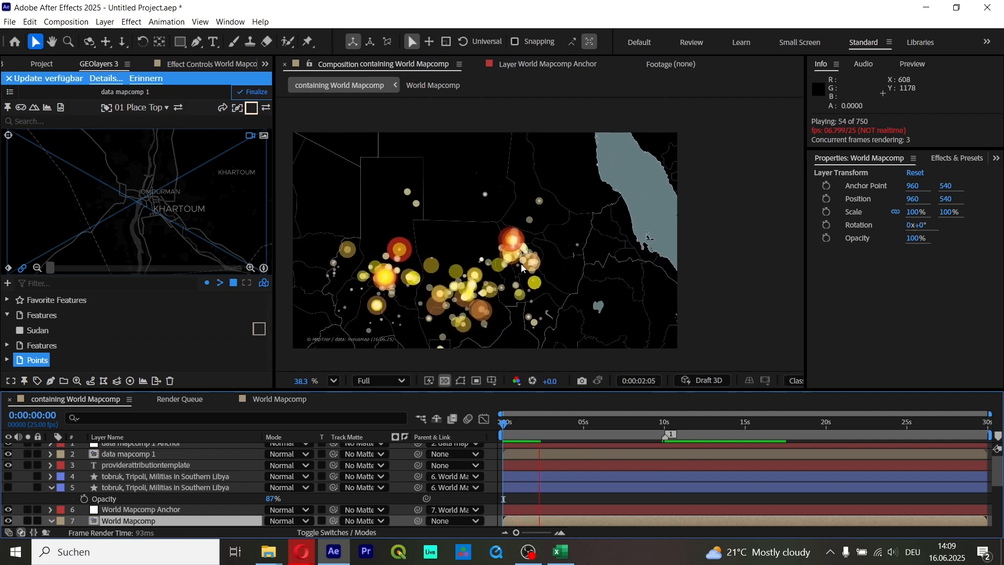
{"action": "key", "text": "space"}
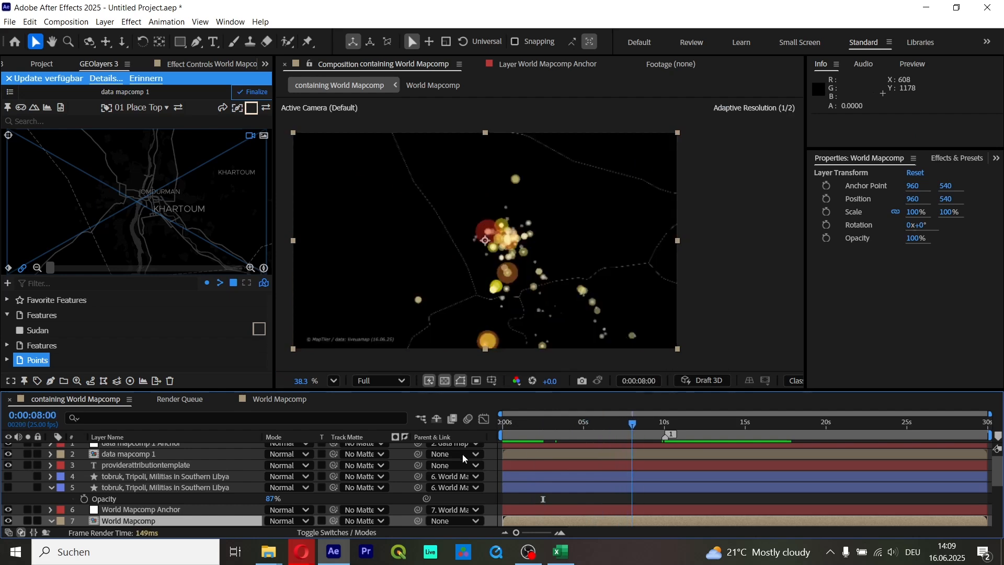
Step: Place a composition marker at 0:00:00:00 and move the current time back to the marker at 0:00:10:01
{"action": "left_click", "coordinate": [998, 436]}
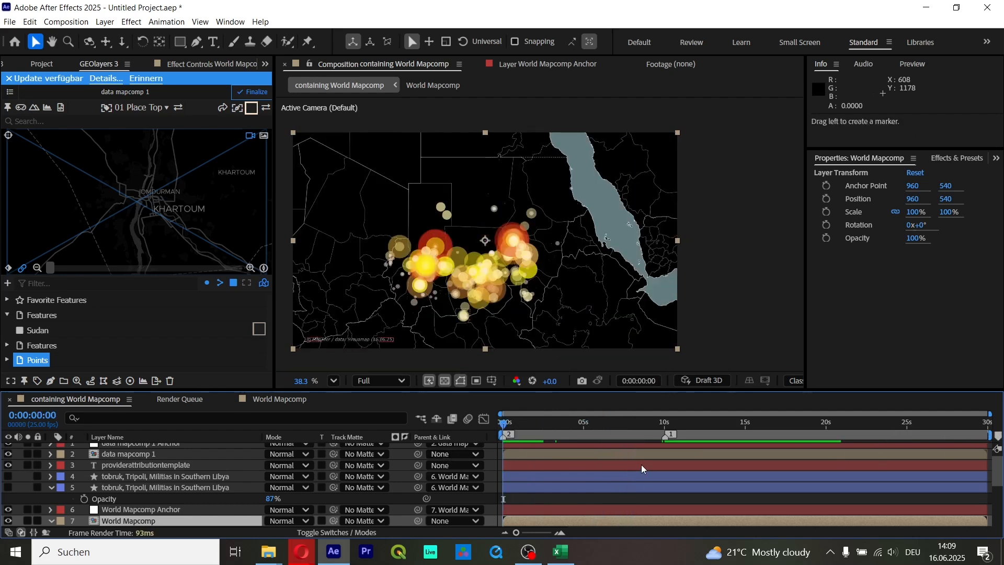
{"action": "left_click_drag", "start_coordinate": [505, 429], "coordinate": [665, 425]}
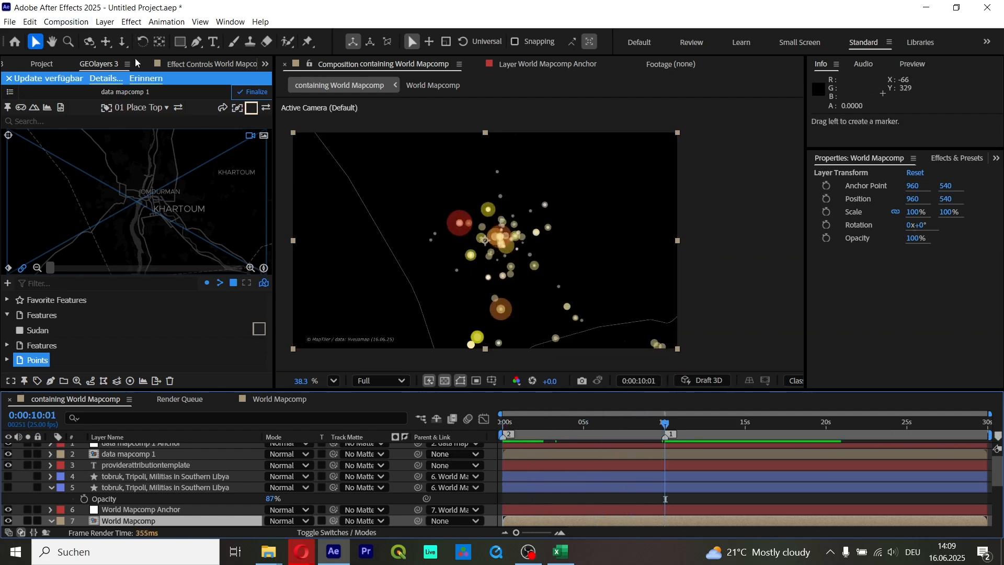
Step: Create a new composition from the containing World Mapcomp composition in the project
{"action": "left_click", "coordinate": [221, 67]}
{"action": "left_click", "coordinate": [43, 64]}
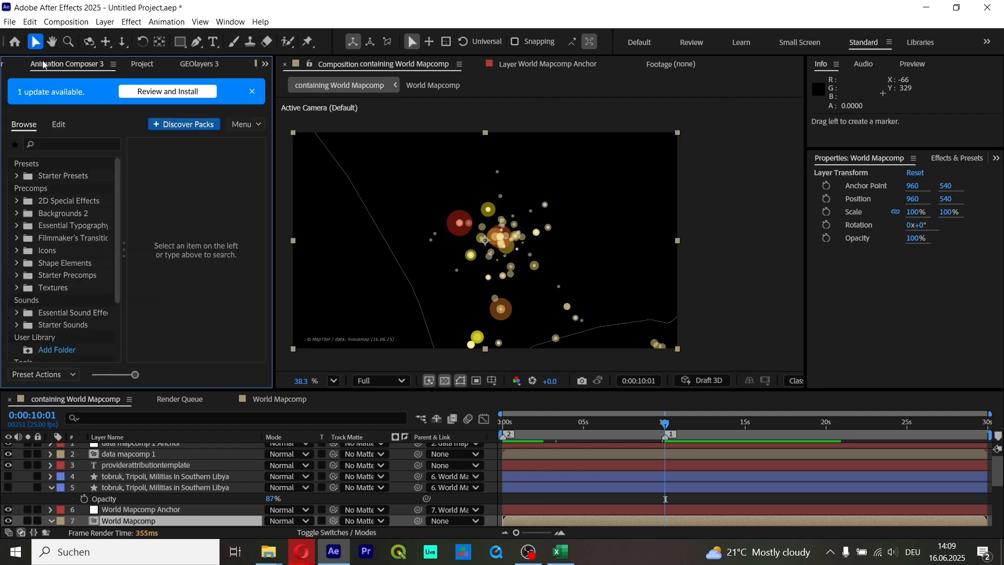
{"action": "left_click", "coordinate": [141, 64]}
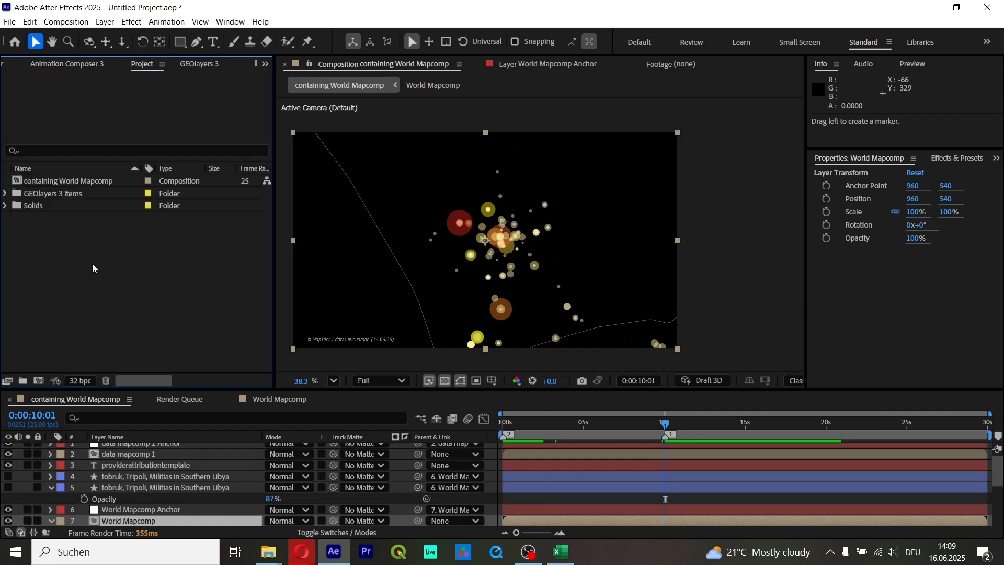
{"action": "left_click_drag", "start_coordinate": [53, 181], "coordinate": [38, 380]}
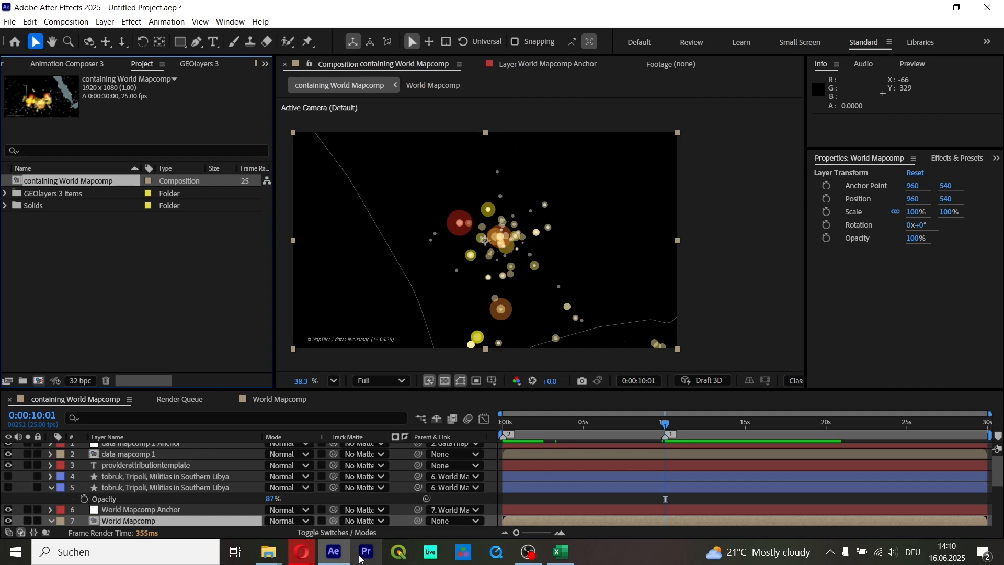
{"action": "mouse_move", "coordinate": [308, 553]}
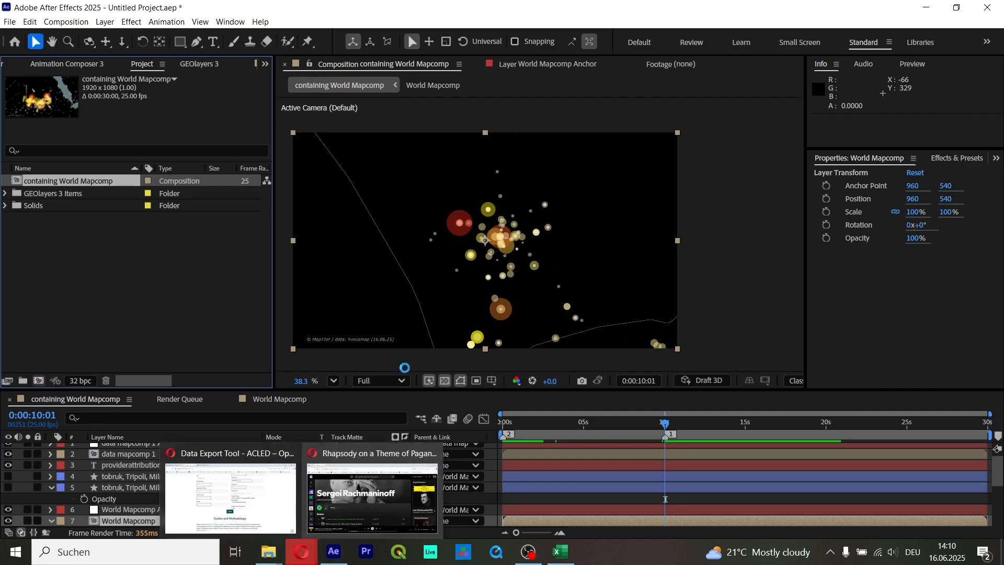
{"action": "left_click", "coordinate": [261, 499]}
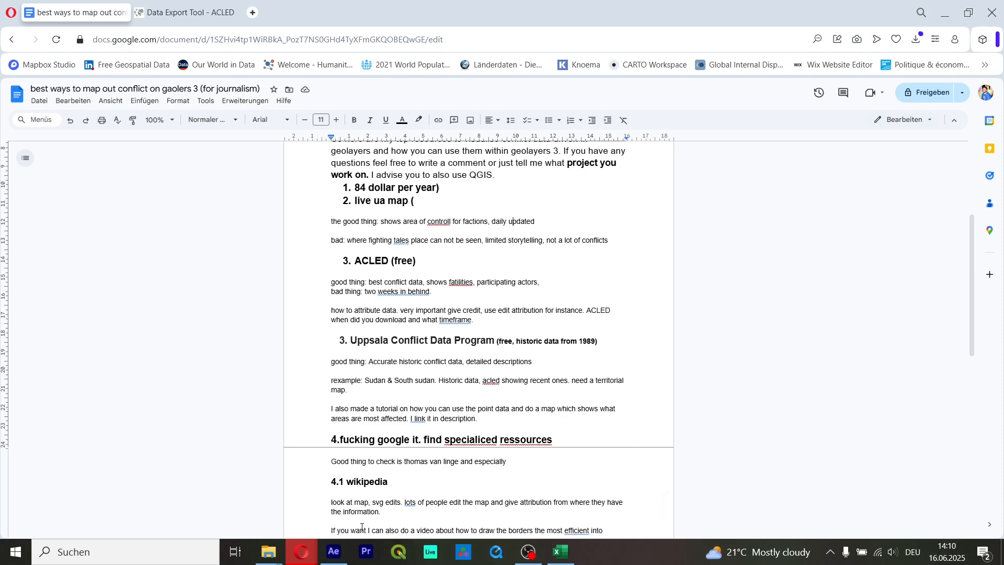
{"action": "left_click", "coordinate": [343, 553]}
Step: Enable time remapping on the containing World Mapcomp layer in the new composition
{"action": "scroll", "coordinate": [553, 251], "scroll_direction": "up", "scroll_amount": 2}
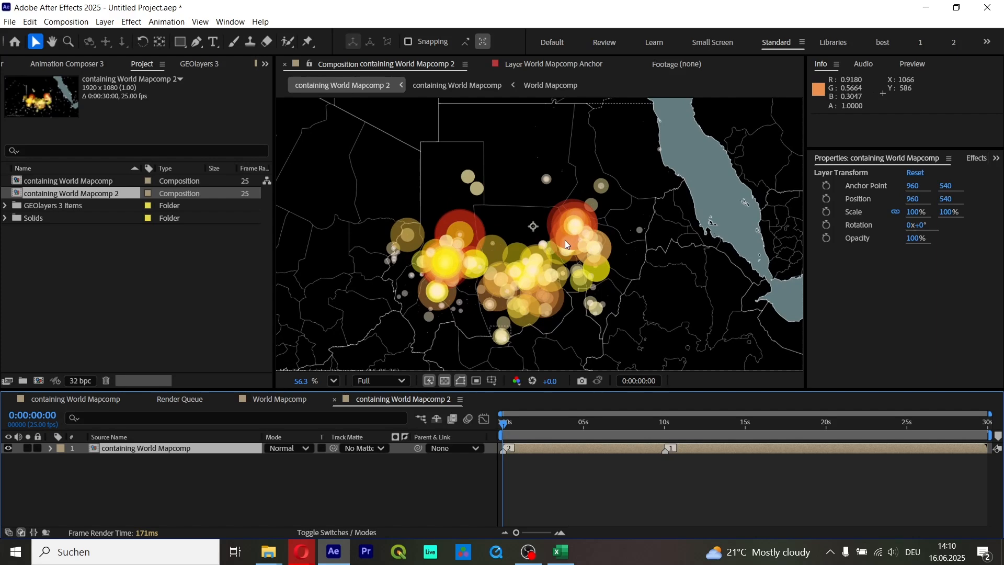
{"action": "scroll", "coordinate": [564, 243], "scroll_direction": "down", "scroll_amount": 2}
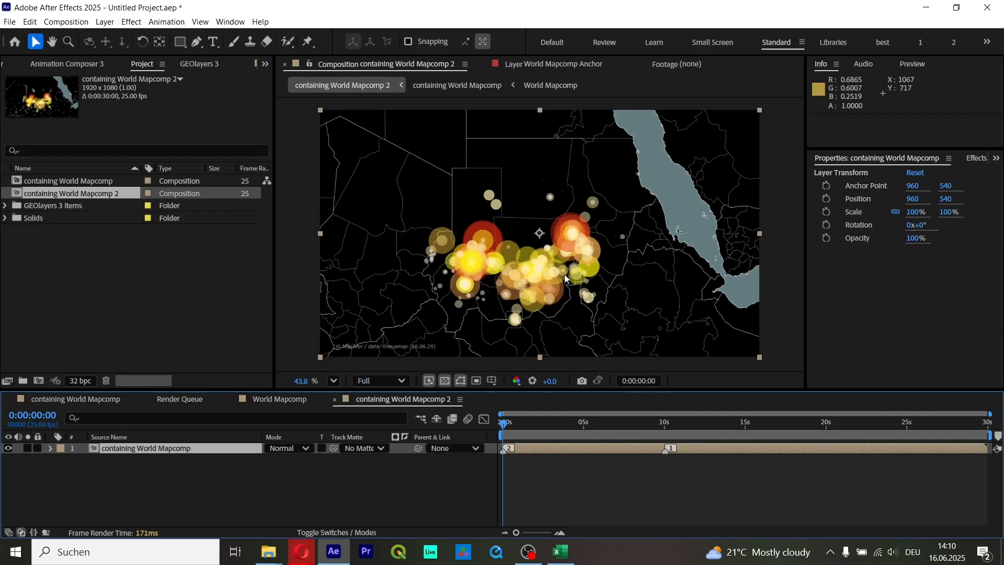
{"action": "scroll", "coordinate": [564, 274], "scroll_direction": "up", "scroll_amount": 3}
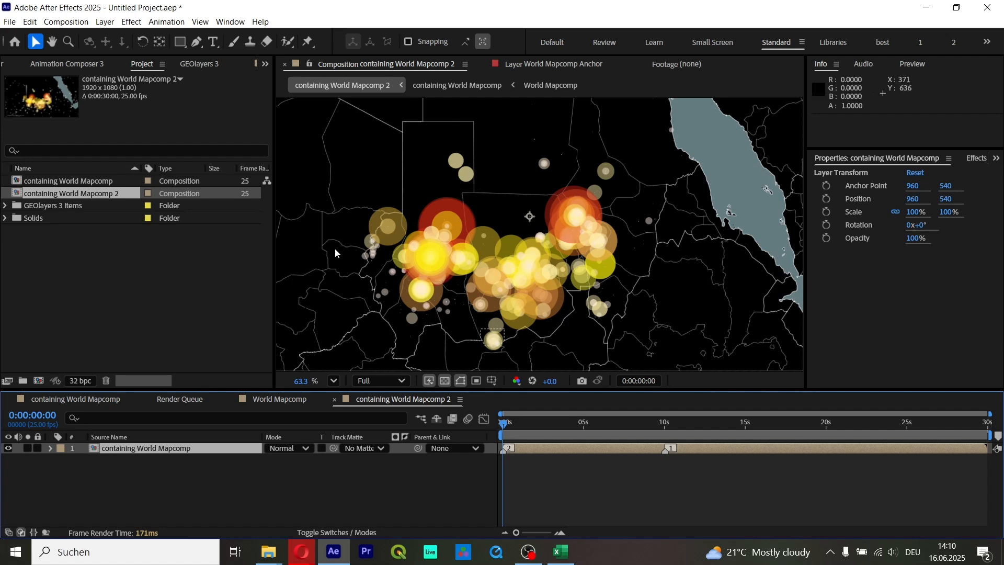
{"action": "left_click", "coordinate": [534, 495]}
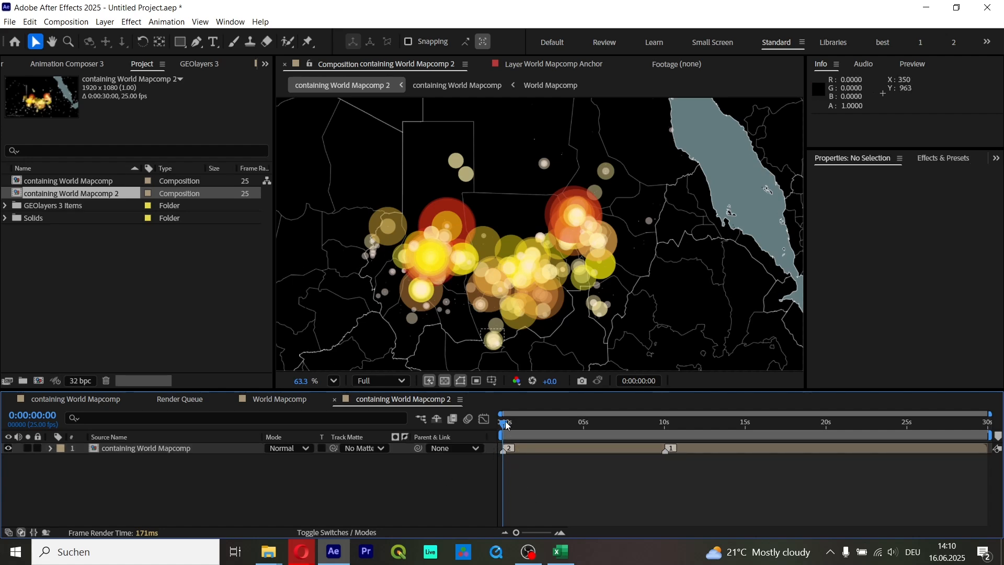
{"action": "left_click", "coordinate": [157, 448]}
{"action": "right_click", "coordinate": [157, 448]}
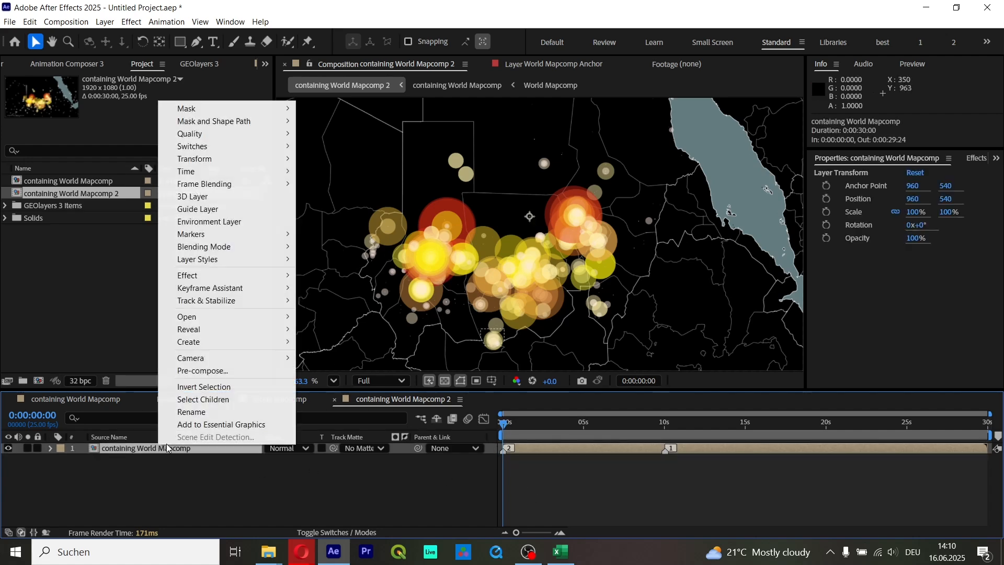
{"action": "mouse_move", "coordinate": [223, 160]}
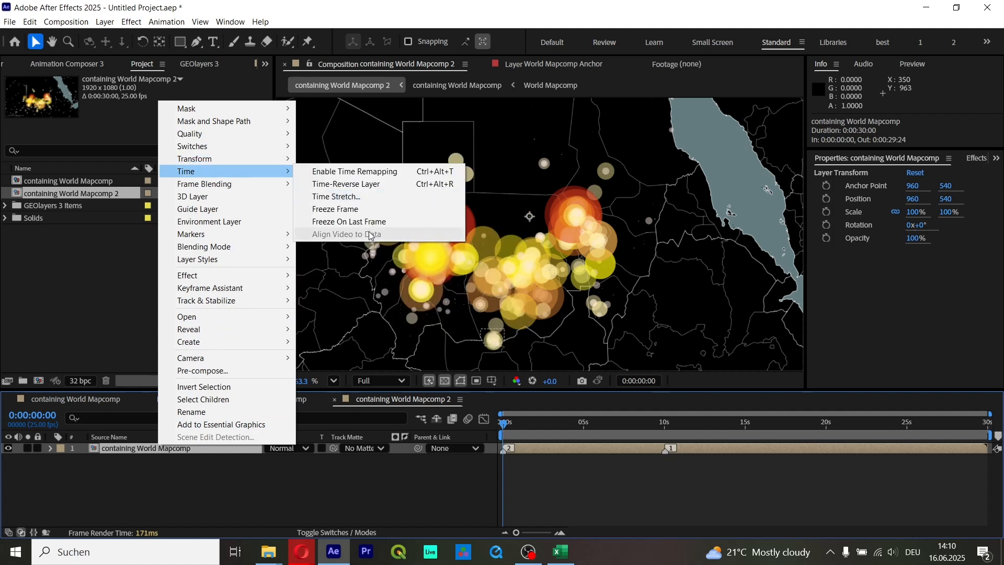
{"action": "left_click", "coordinate": [366, 171]}
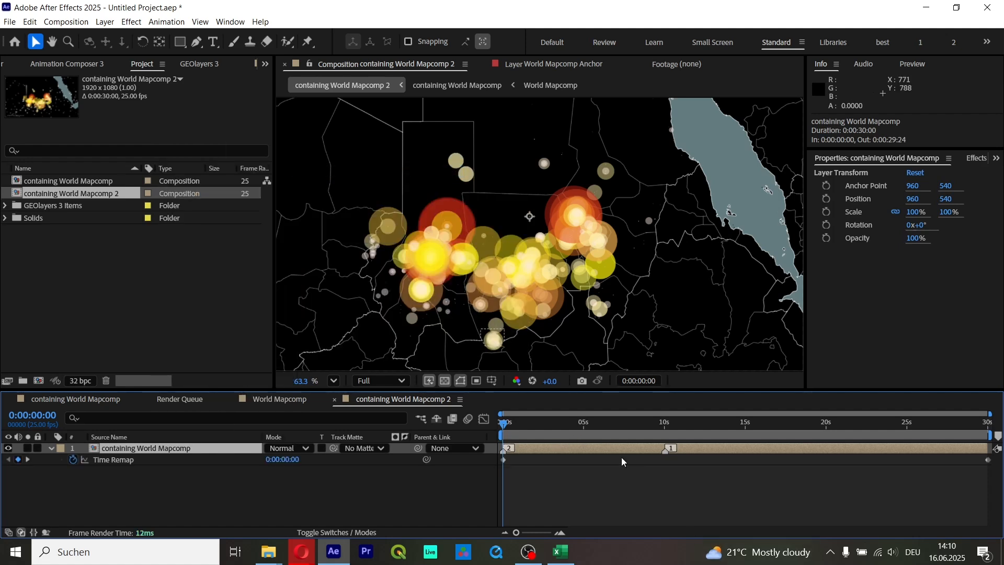
Step: Add a Time Remap keyframe at 0:00:10:01 and move the first Time Remap keyframe to 0:00:08:19
{"action": "left_click_drag", "start_coordinate": [501, 427], "coordinate": [663, 423]}
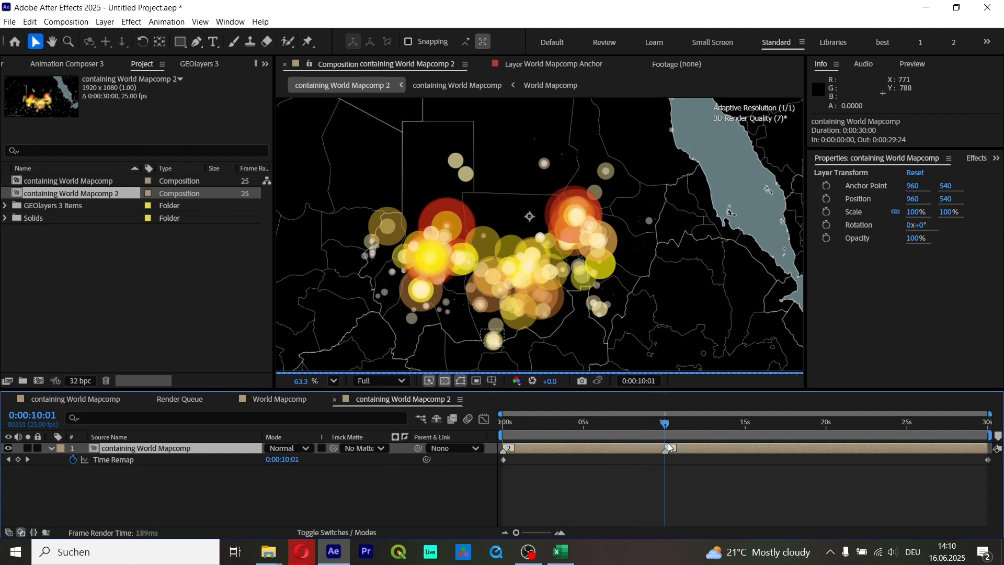
{"action": "left_click", "coordinate": [18, 459]}
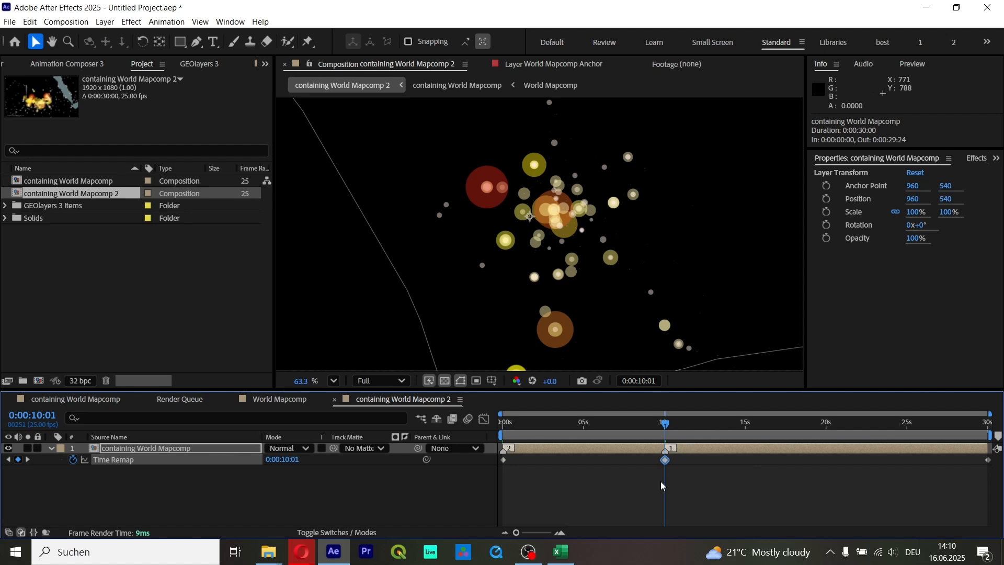
{"action": "left_click", "coordinate": [503, 460]}
{"action": "left_click_drag", "start_coordinate": [503, 464], "coordinate": [646, 479]}
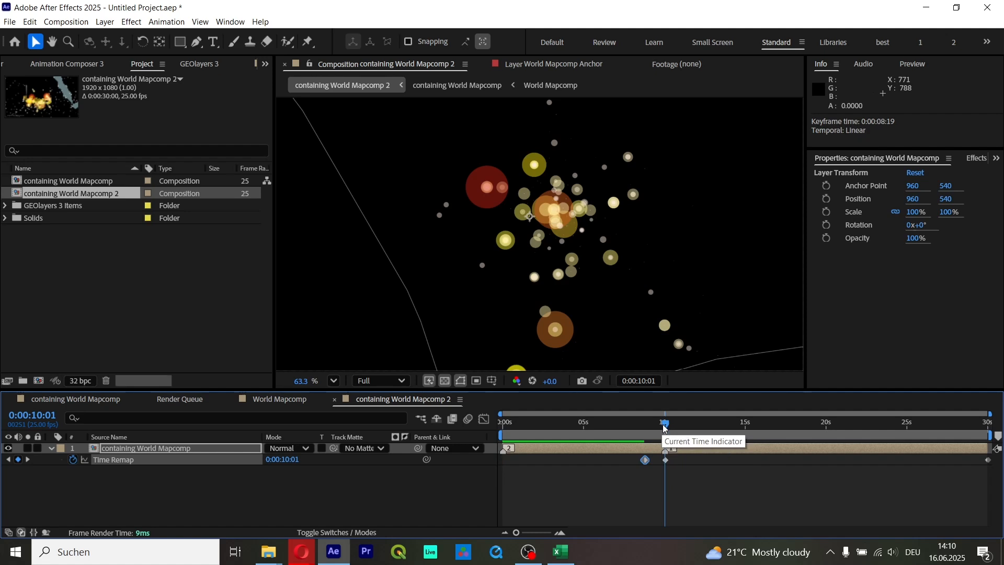
Step: Duplicate the map layer, trim the copy to start at its marker 1 and shift it to begin at about 6 seconds
{"action": "key", "text": "ctrl+d"}
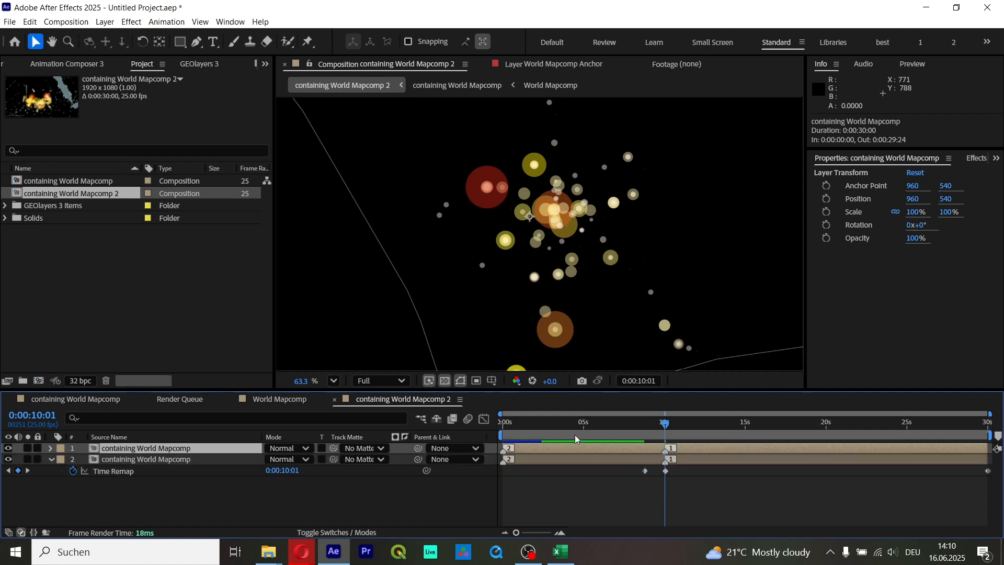
{"action": "left_click_drag", "start_coordinate": [502, 448], "coordinate": [665, 448]}
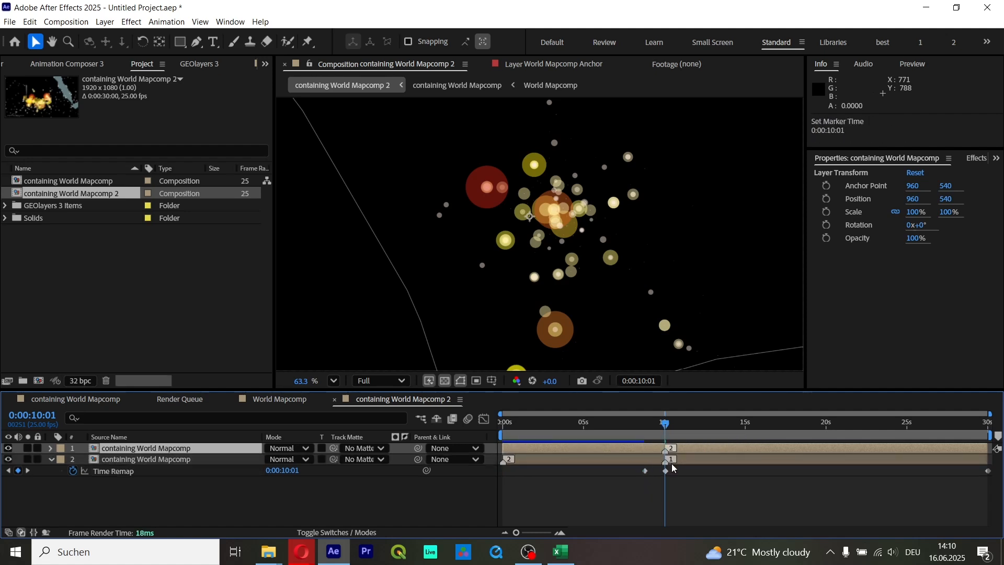
{"action": "mouse_move", "coordinate": [544, 449]}
{"action": "left_mouse_down"}
{"action": "mouse_move", "coordinate": [575, 448]}
{"action": "mouse_move", "coordinate": [426, 448]}
{"action": "left_mouse_up"}
{"action": "left_click_drag", "start_coordinate": [555, 448], "coordinate": [626, 457]}
Step: At 0:00:05:13, draw a rectangle about 238 x 152 px with no fill and a white 4 px stroke around the red circle cluster near Khartoum
{"action": "left_click_drag", "start_coordinate": [626, 422], "coordinate": [590, 435]}
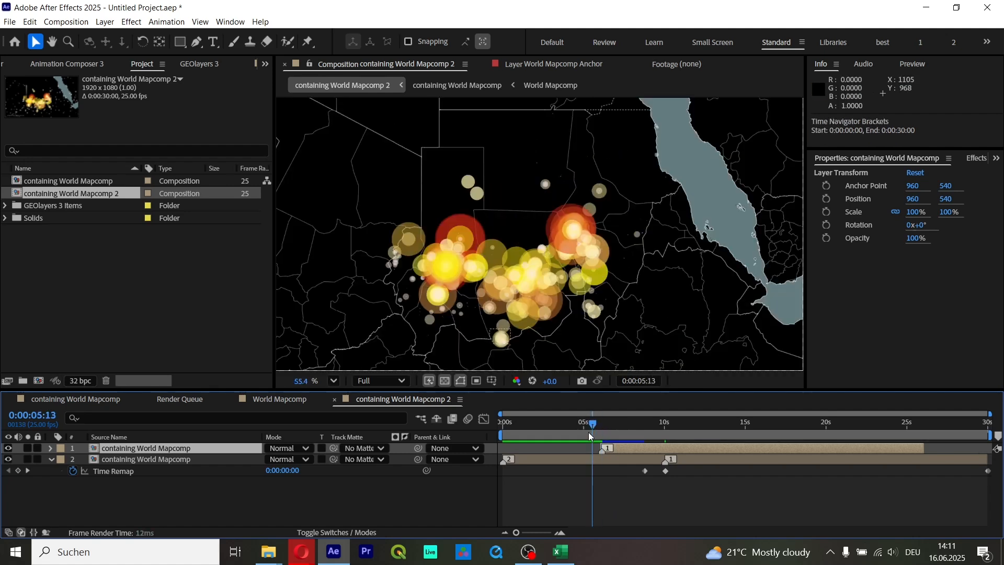
{"action": "left_click", "coordinate": [633, 523]}
{"action": "left_click", "coordinate": [196, 41]}
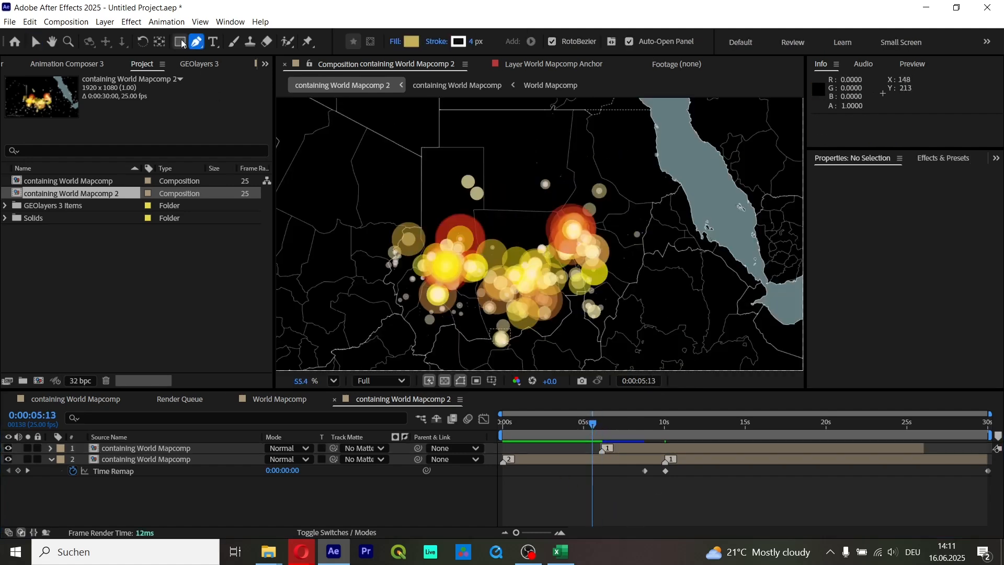
{"action": "left_click", "coordinate": [179, 41]}
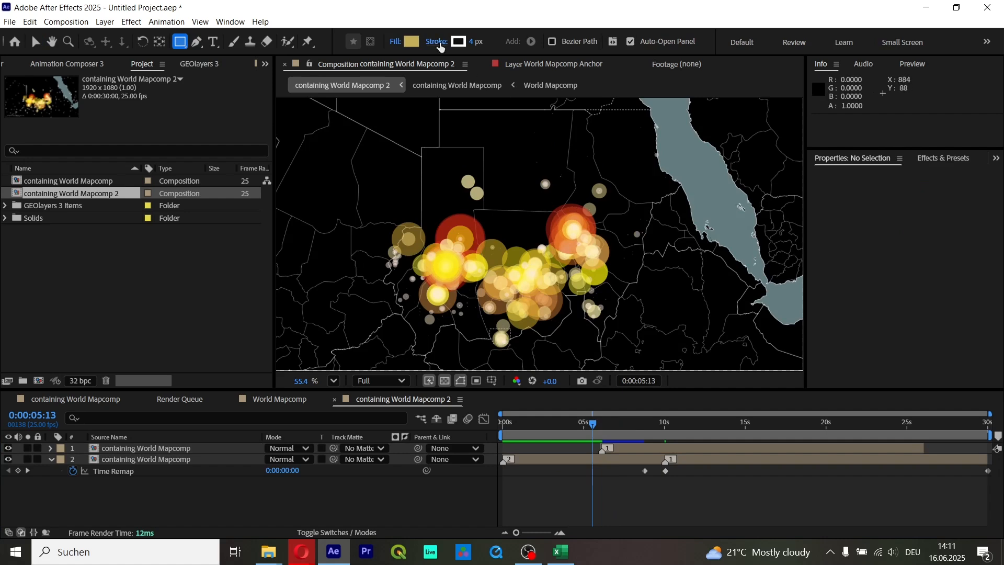
{"action": "left_click", "coordinate": [391, 41]}
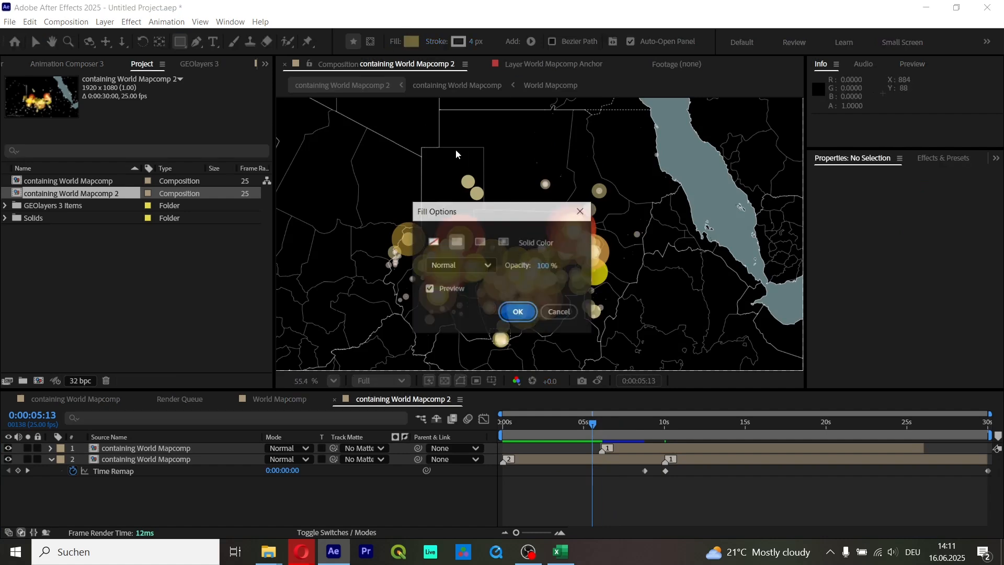
{"action": "left_click", "coordinate": [434, 242]}
{"action": "left_click", "coordinate": [520, 314]}
{"action": "left_click", "coordinate": [573, 228]}
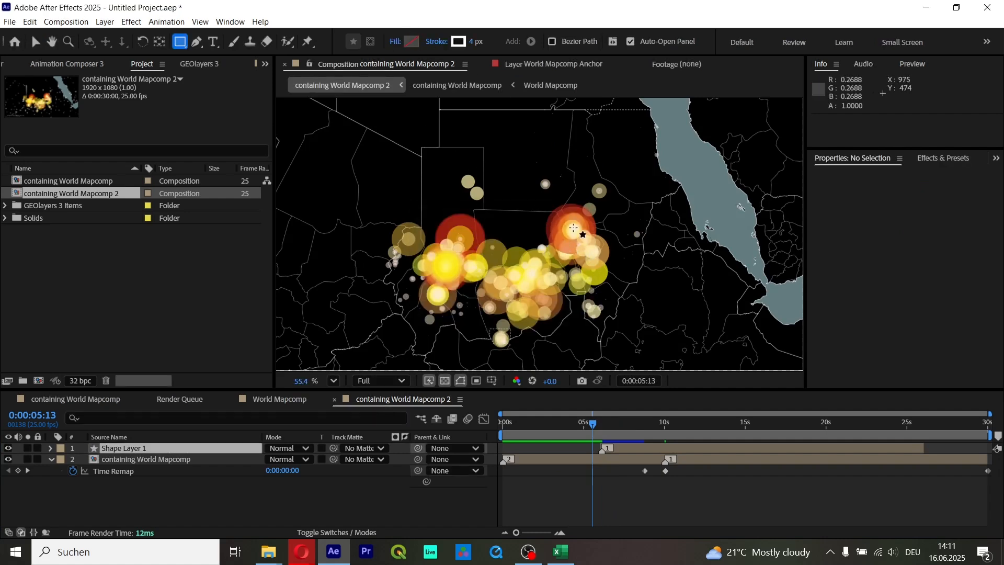
{"action": "left_click_drag", "start_coordinate": [574, 229], "coordinate": [606, 256]}
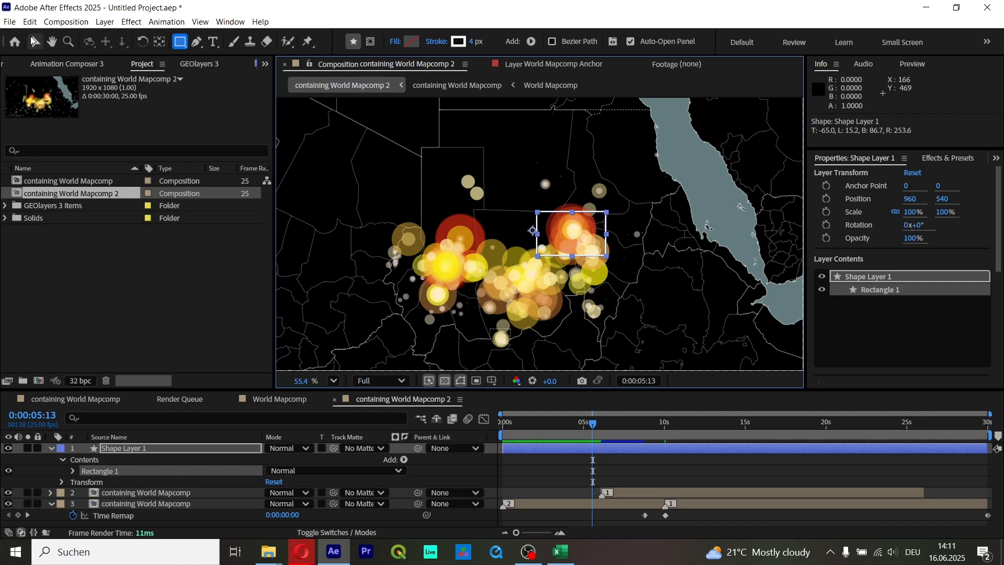
Step: Trim and shift Shape Layer 1 to run from 0:00:04:15 to the start of the duplicated map layer, and preview the transition
{"action": "left_click_drag", "start_coordinate": [505, 447], "coordinate": [602, 461]}
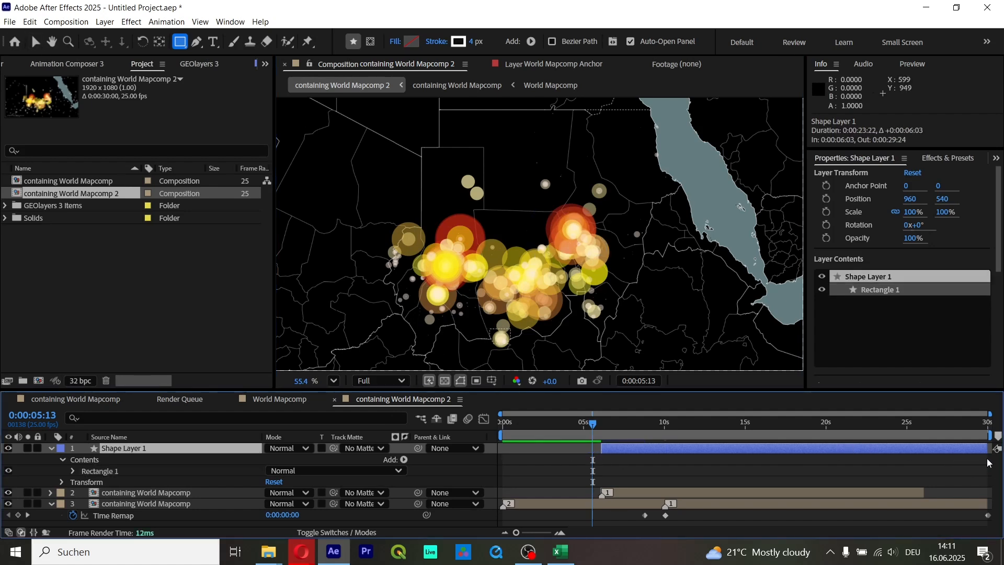
{"action": "left_click_drag", "start_coordinate": [987, 446], "coordinate": [605, 450]}
{"action": "scroll", "coordinate": [580, 469], "scroll_direction": "up", "scroll_amount": 4}
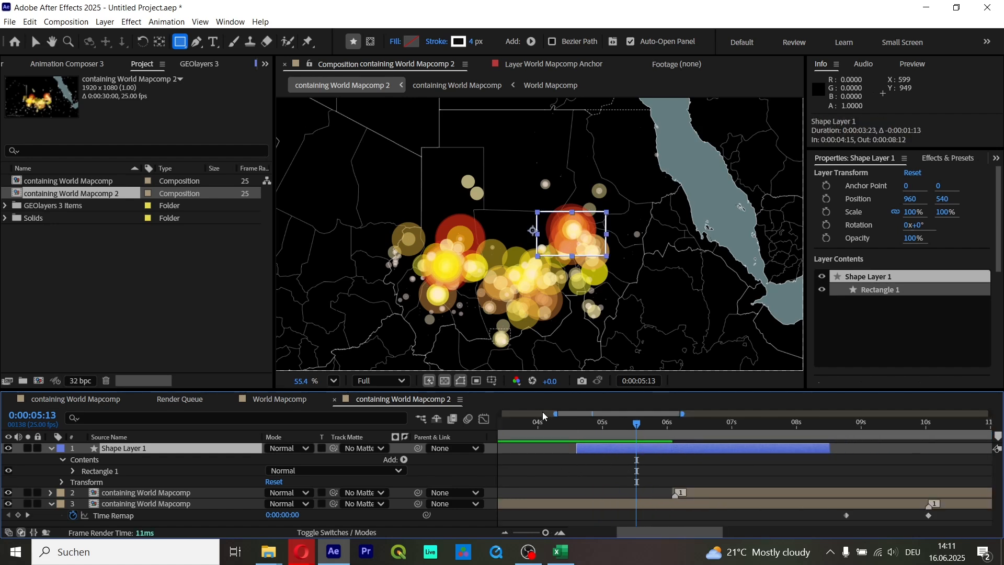
{"action": "left_click", "coordinate": [551, 422]}
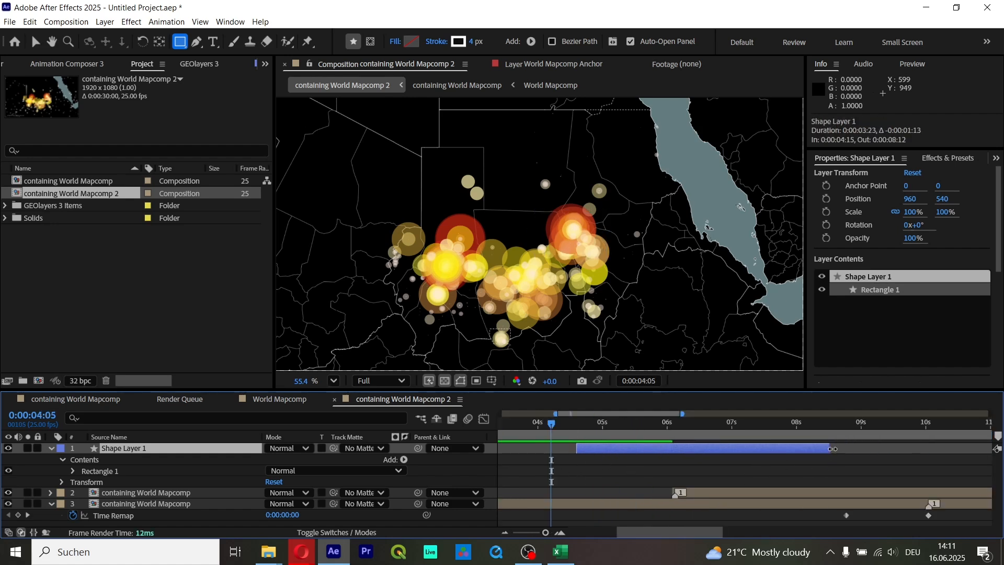
{"action": "left_click_drag", "start_coordinate": [833, 448], "coordinate": [673, 449]}
{"action": "key", "text": "space"}
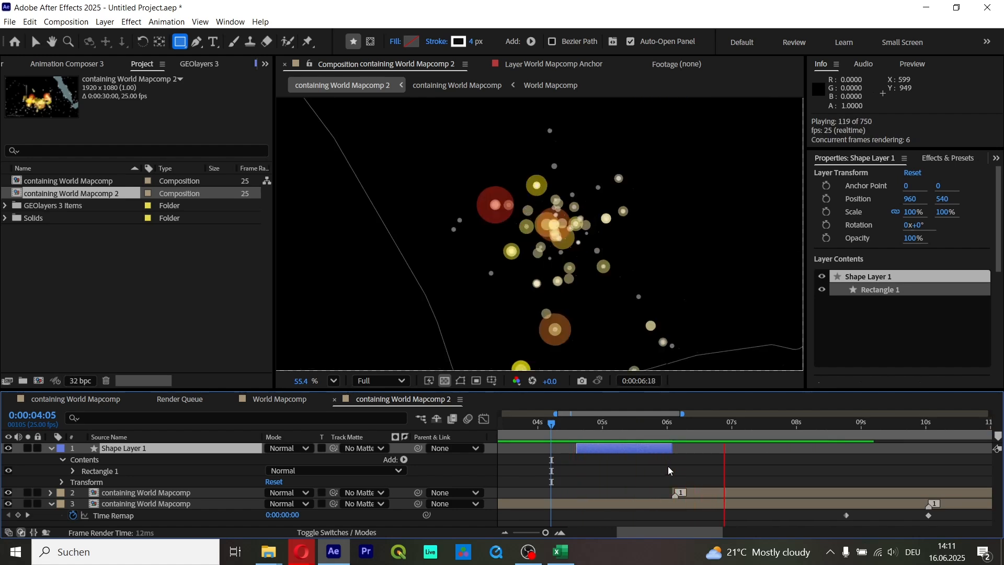
{"action": "key", "text": "space"}
{"action": "scroll", "coordinate": [556, 362], "scroll_direction": "down", "scroll_amount": 2}
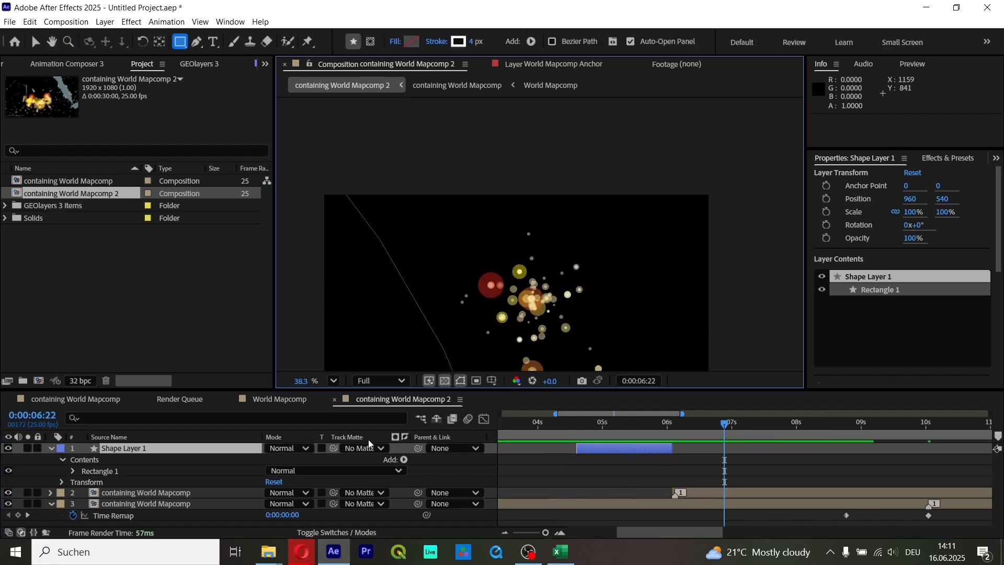
Step: Open the containing World Mapcomp timeline and switch to the tutorial notes in Google Docs at the numbered list of data sources
{"action": "left_click", "coordinate": [73, 402]}
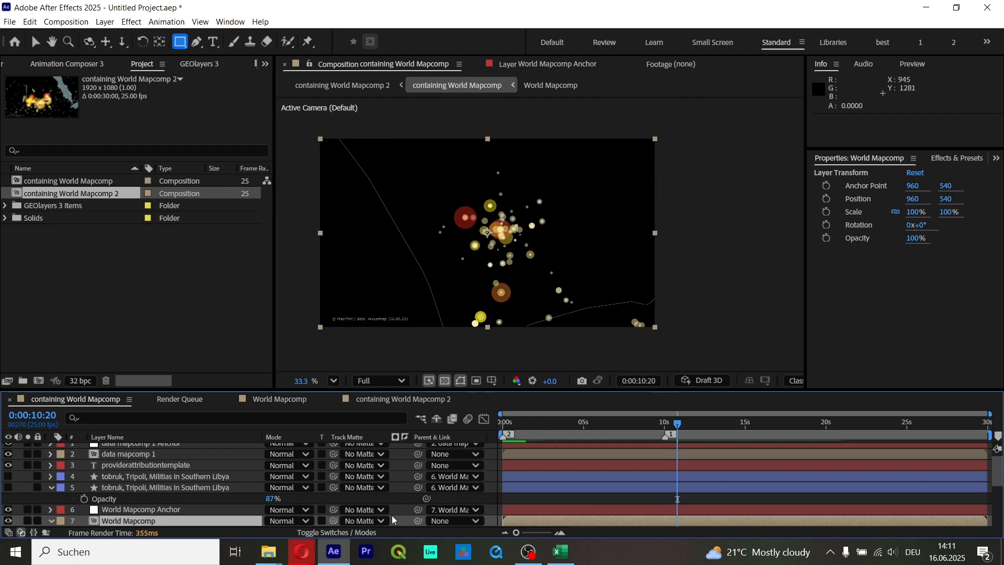
{"action": "left_click", "coordinate": [302, 551]}
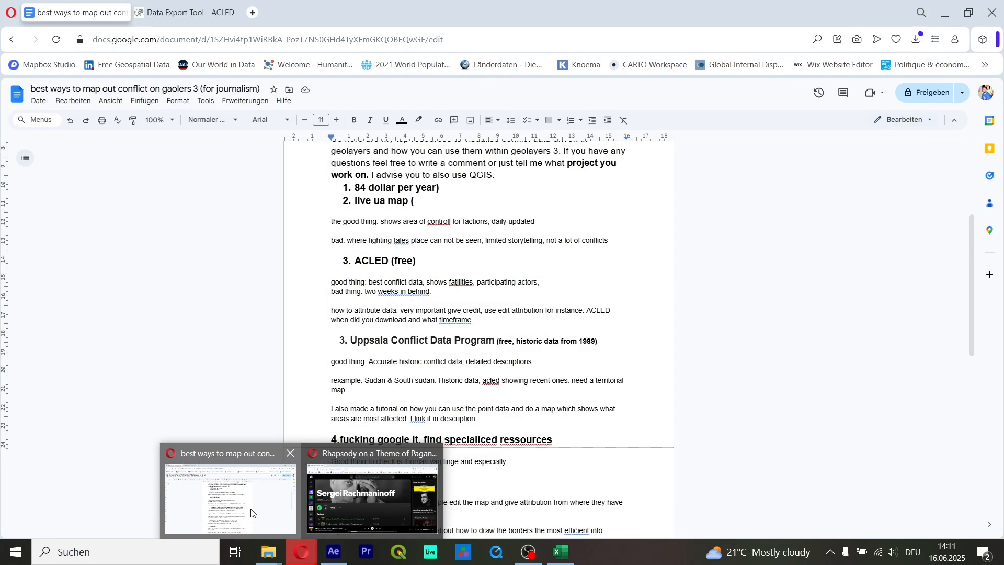
{"action": "left_click", "coordinate": [253, 514]}
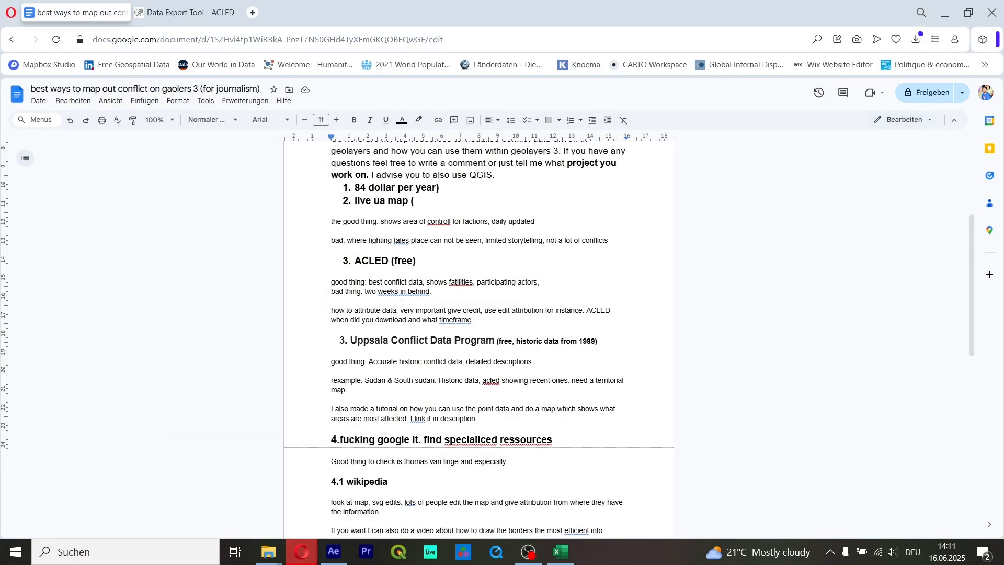
{"action": "scroll", "coordinate": [498, 312], "scroll_direction": "up", "scroll_amount": 3}
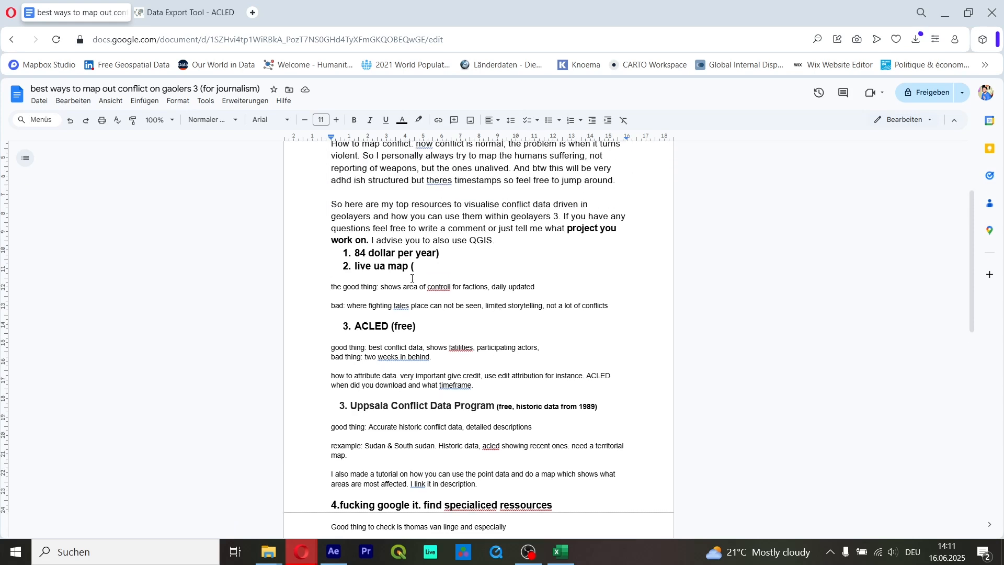
{"action": "scroll", "coordinate": [390, 263], "scroll_direction": "up", "scroll_amount": 5}
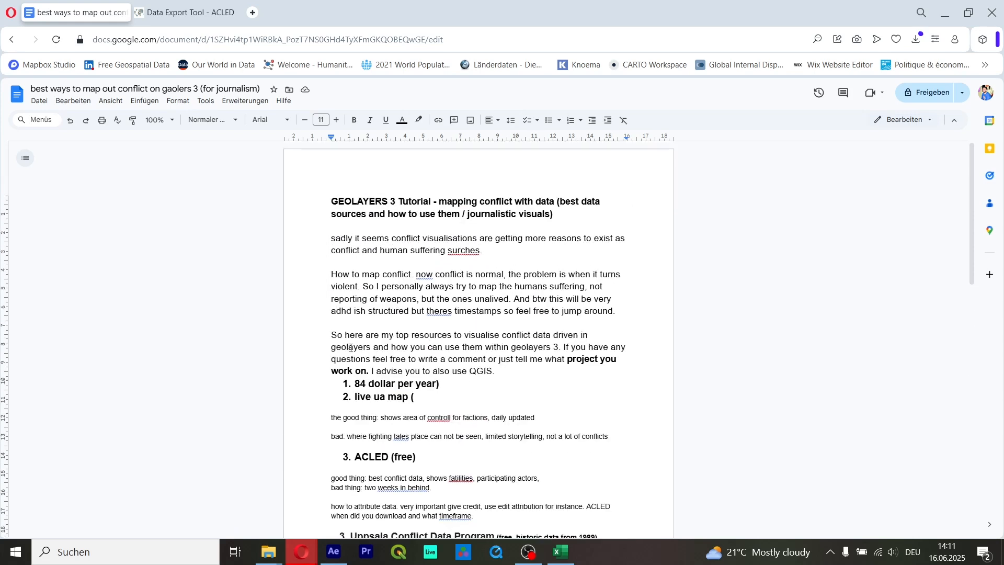
{"action": "scroll", "coordinate": [384, 263], "scroll_direction": "down", "scroll_amount": 5}
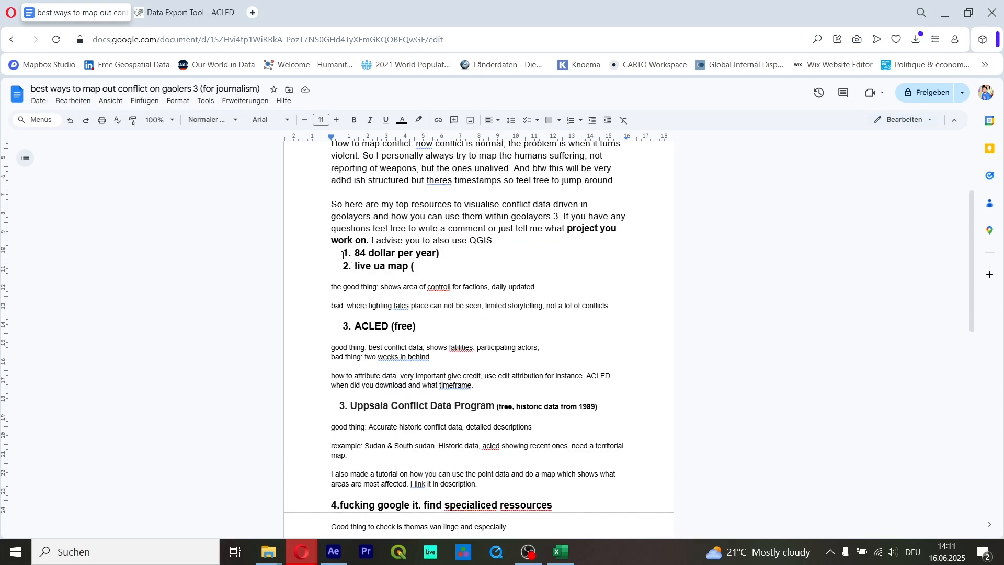
Step: Remove the stray first list item and place its text "84 dollar per year)" at the end of the "live ua map (" heading
{"action": "left_click", "coordinate": [356, 253]}
{"action": "key", "text": "BackSpace"}
{"action": "key", "text": "BackSpace"}
{"action": "key", "text": "BackSpace"}
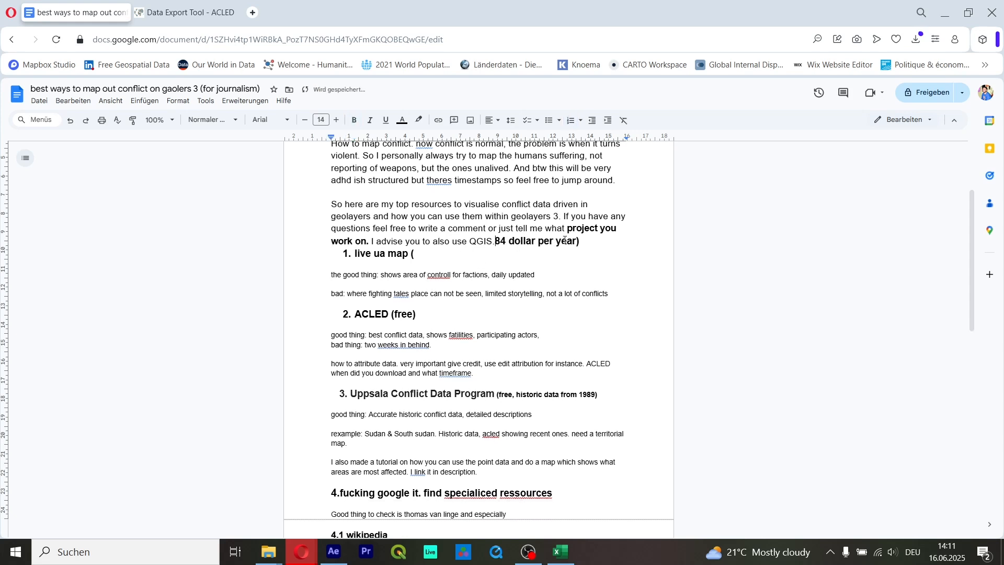
{"action": "key", "text": "shift+End"}
{"action": "key", "text": "ctrl+x"}
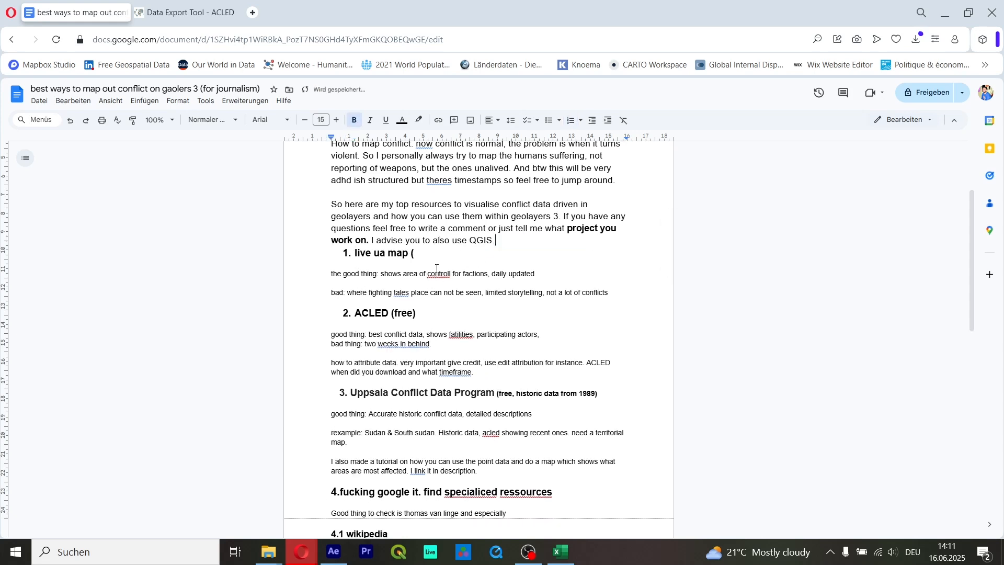
{"action": "left_click", "coordinate": [470, 253]}
{"action": "key", "text": "ctrl+v"}
{"action": "scroll", "coordinate": [500, 293], "scroll_direction": "down", "scroll_amount": 1}
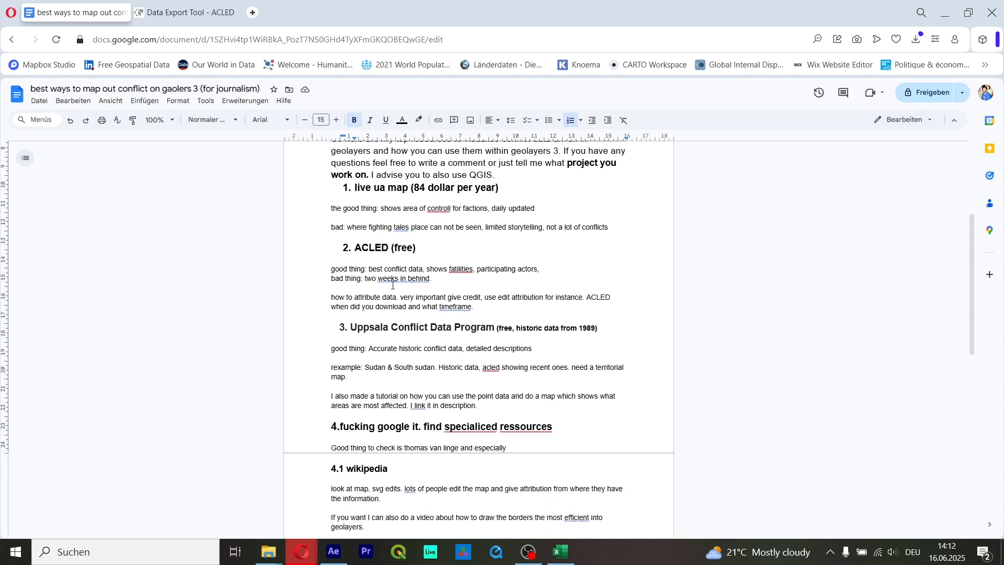
Step: Switch to the Sudan CSV in Excel and examine the location, source, notes, fatalities and actor columns
{"action": "left_click", "coordinate": [560, 551]}
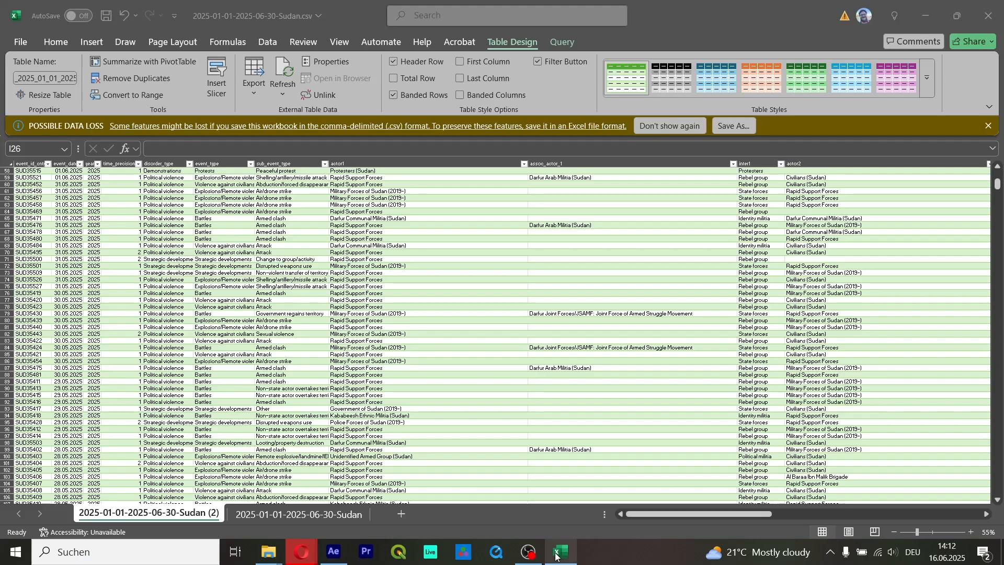
{"action": "left_click_drag", "start_coordinate": [691, 511], "coordinate": [908, 514]}
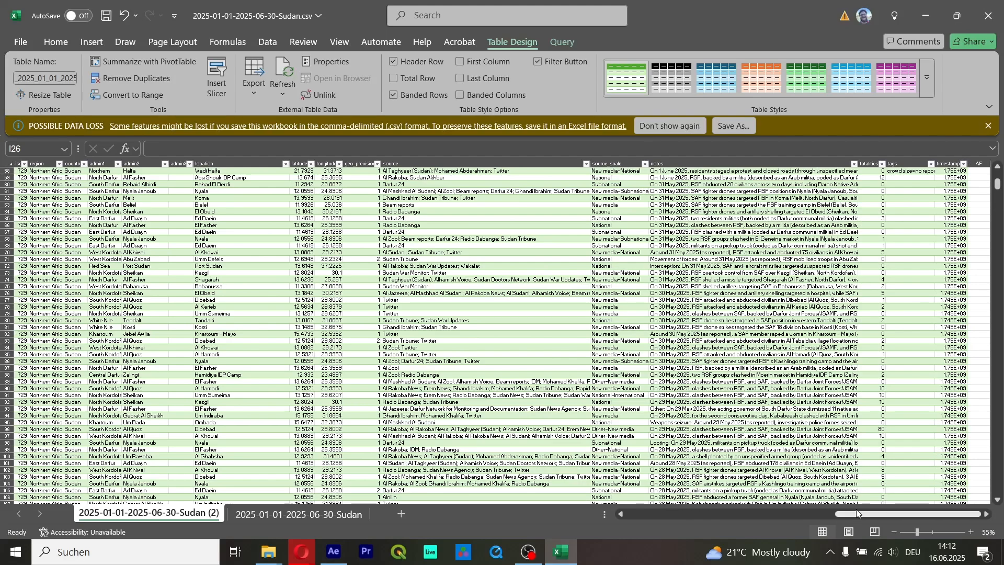
{"action": "left_click_drag", "start_coordinate": [863, 515], "coordinate": [735, 513]}
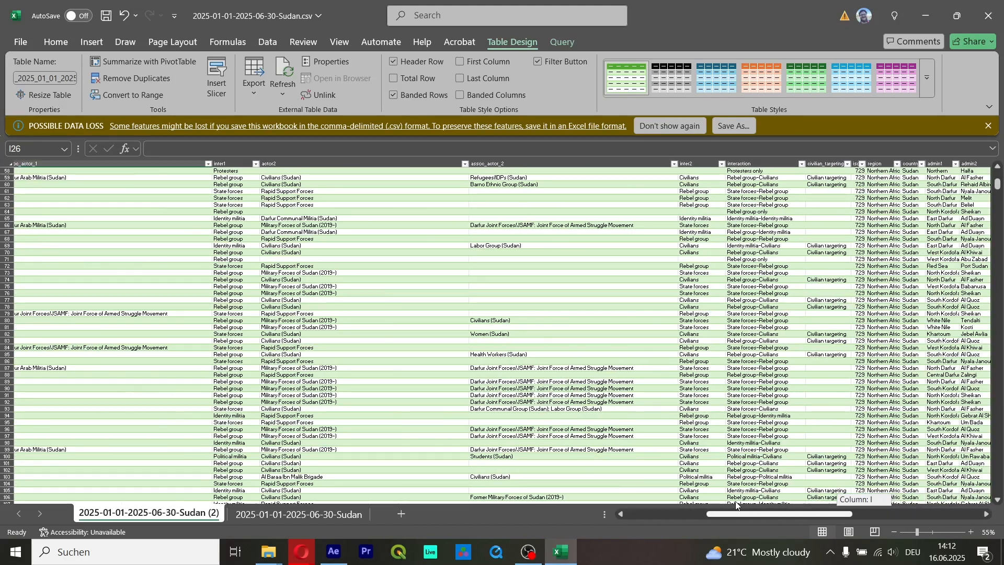
{"action": "left_click", "coordinate": [405, 225]}
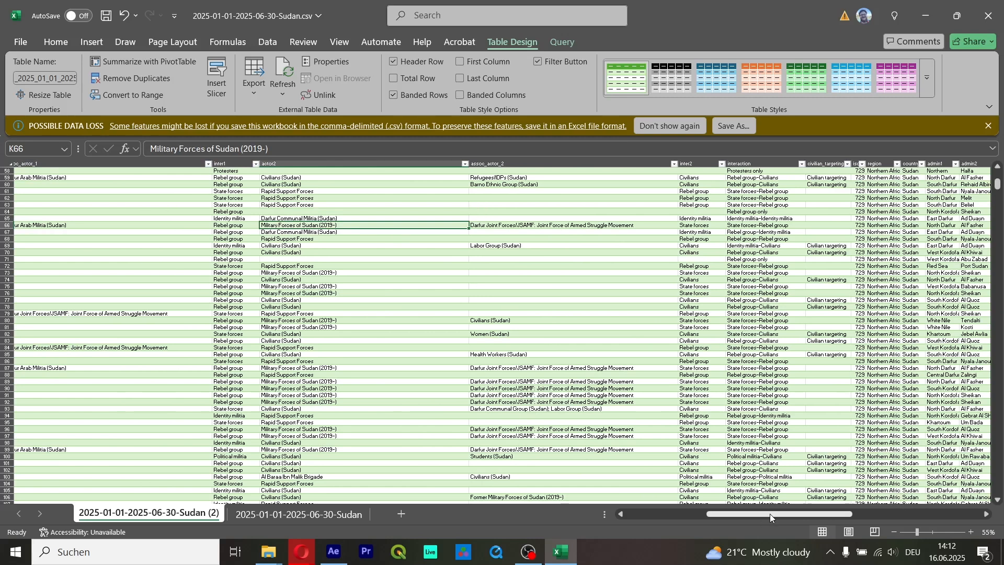
{"action": "left_click_drag", "start_coordinate": [769, 513], "coordinate": [657, 506]}
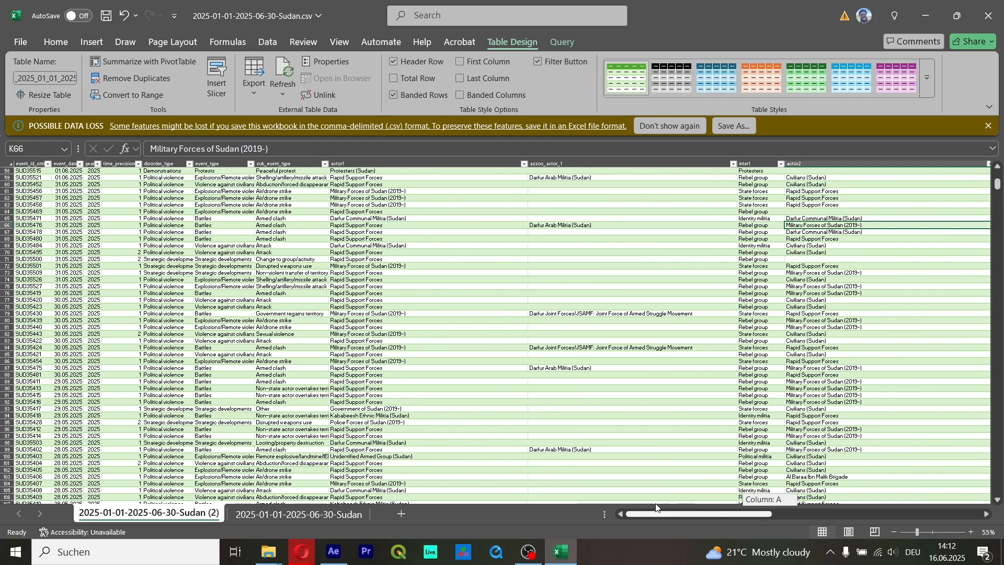
Step: Examine the disorder_type, event_type and sub_event_type columns of the Sudan event table
{"action": "left_click", "coordinate": [173, 162]}
{"action": "left_click", "coordinate": [166, 212]}
{"action": "left_click", "coordinate": [215, 265]}
{"action": "left_click", "coordinate": [181, 245]}
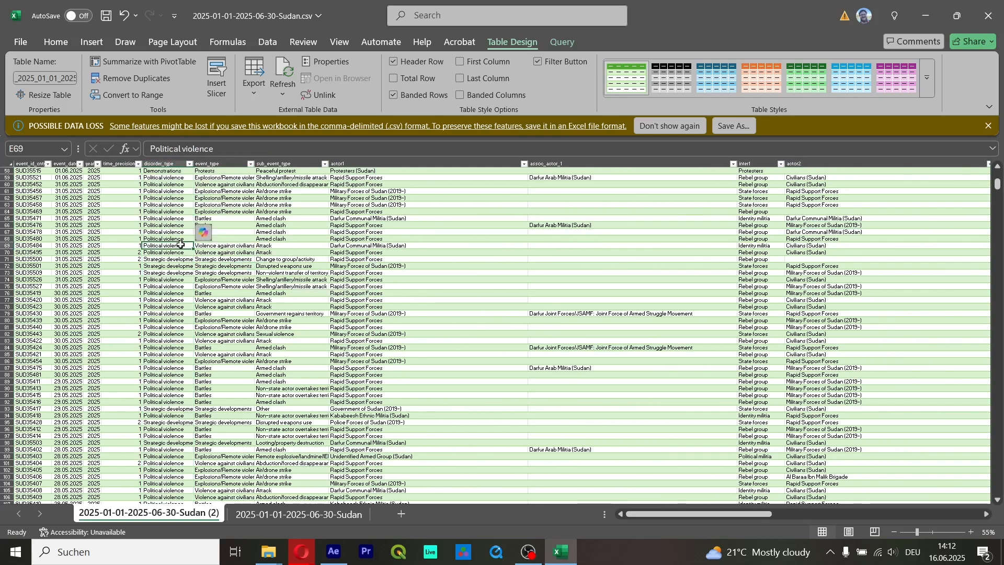
{"action": "scroll", "coordinate": [185, 279], "scroll_direction": "down", "scroll_amount": 5}
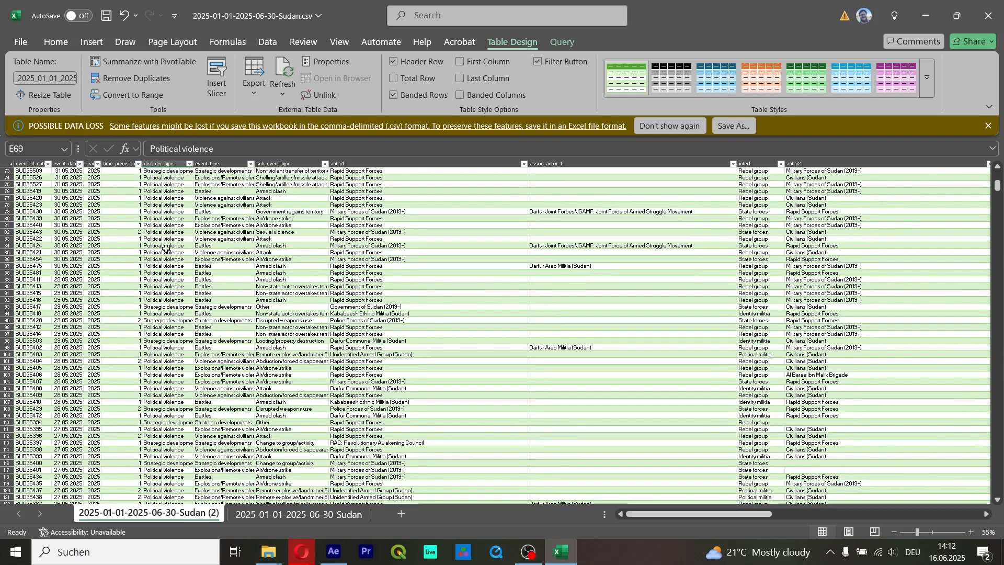
{"action": "scroll", "coordinate": [185, 279], "scroll_direction": "up", "scroll_amount": 5}
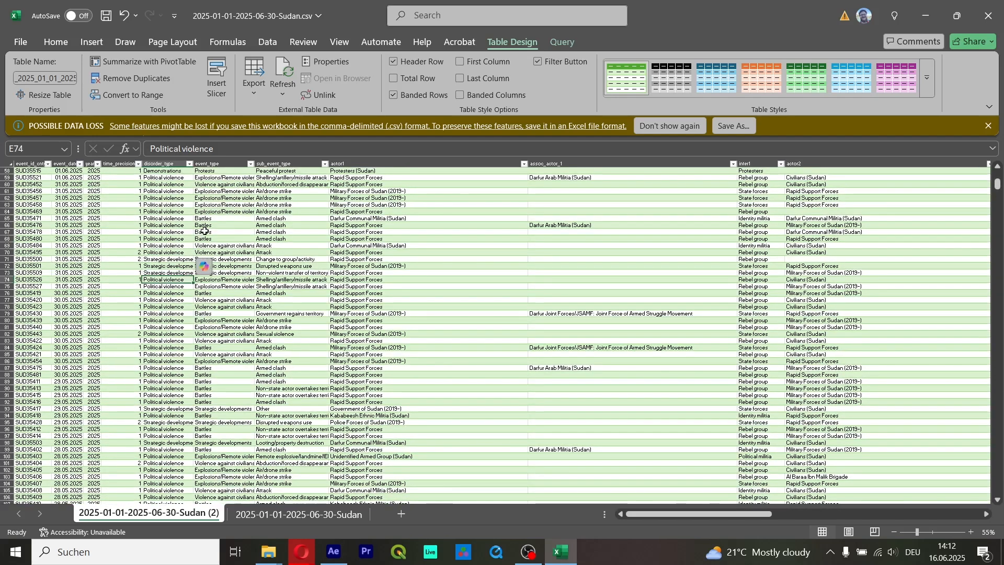
{"action": "left_click", "coordinate": [251, 232]}
{"action": "right_click", "coordinate": [254, 210]}
{"action": "key", "text": "Escape"}
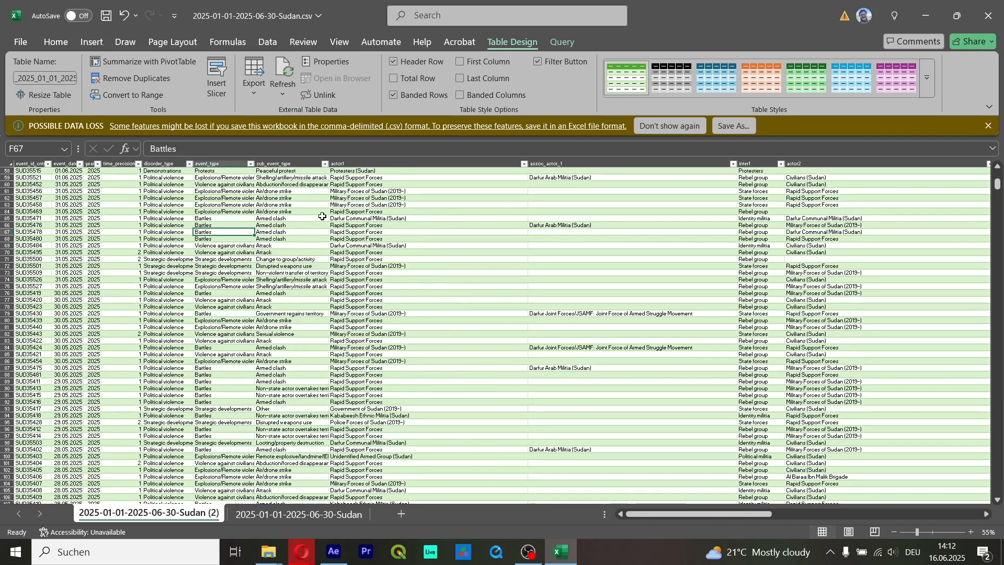
{"action": "left_click", "coordinate": [293, 191]}
{"action": "left_click", "coordinate": [296, 204]}
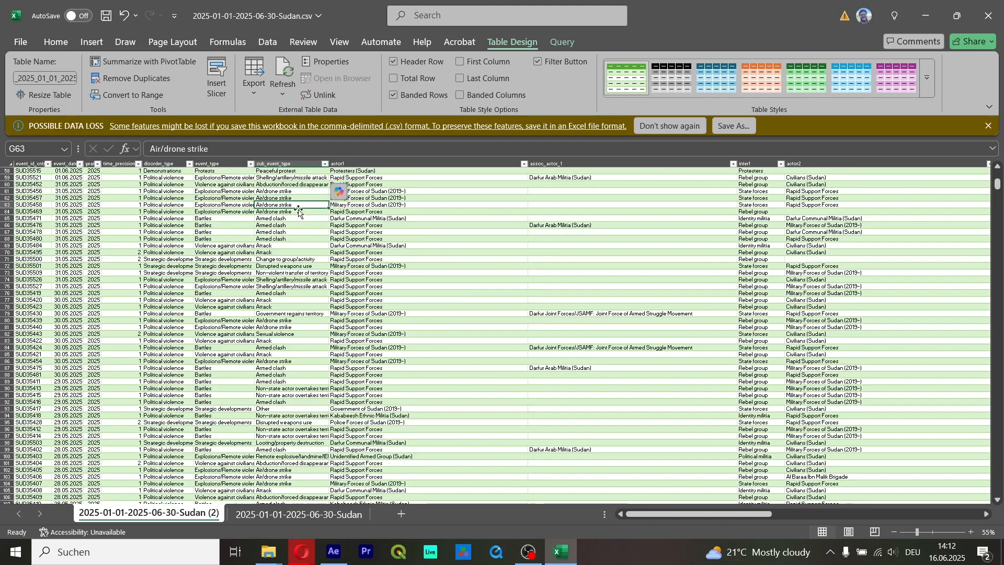
Step: Look through the older Sudan event rows back to late February 2025
{"action": "scroll", "coordinate": [314, 238], "scroll_direction": "down", "scroll_amount": 6}
{"action": "scroll", "coordinate": [317, 249], "scroll_direction": "down", "scroll_amount": 20}
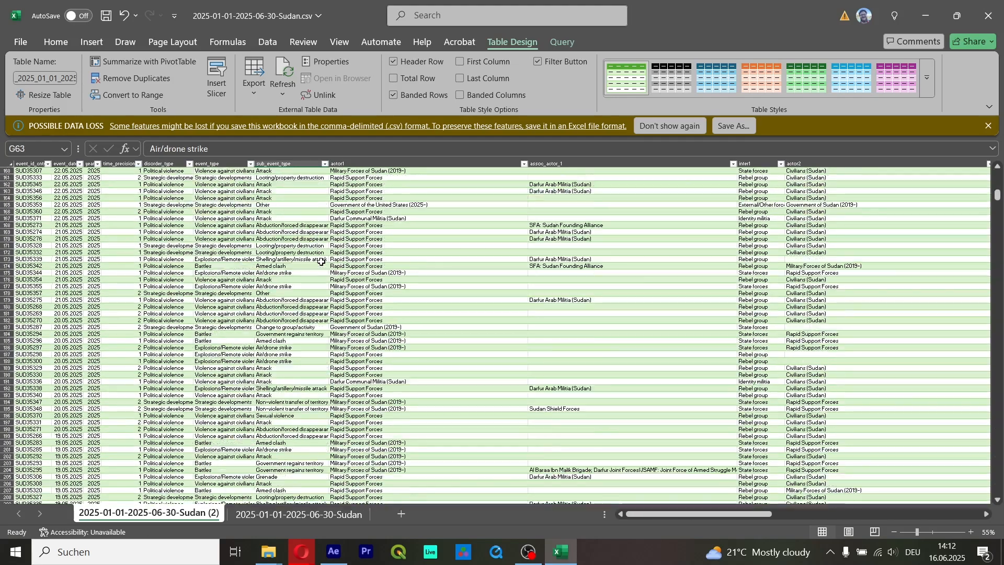
{"action": "scroll", "coordinate": [334, 280], "scroll_direction": "down", "scroll_amount": 10}
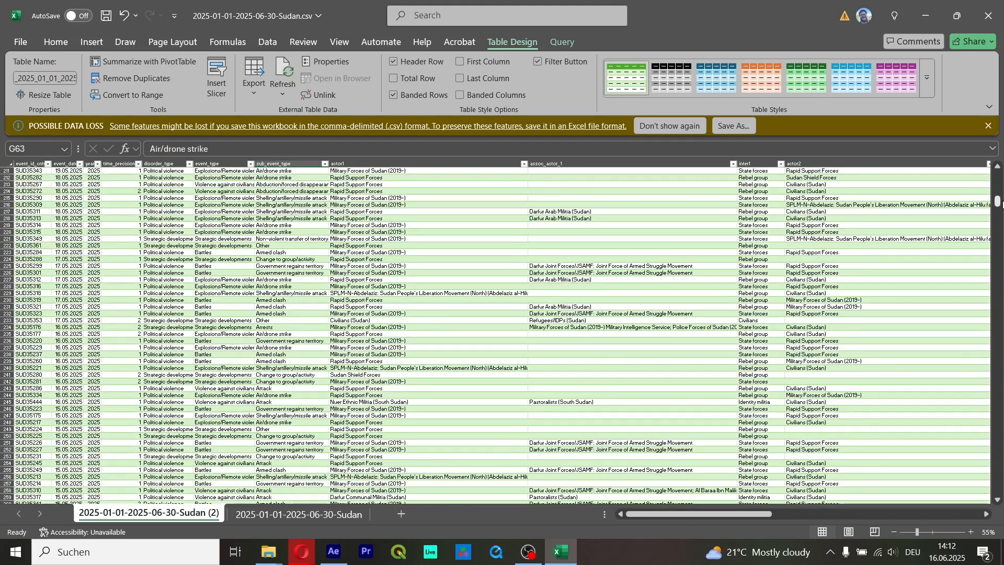
{"action": "left_click_drag", "start_coordinate": [998, 201], "coordinate": [998, 336]}
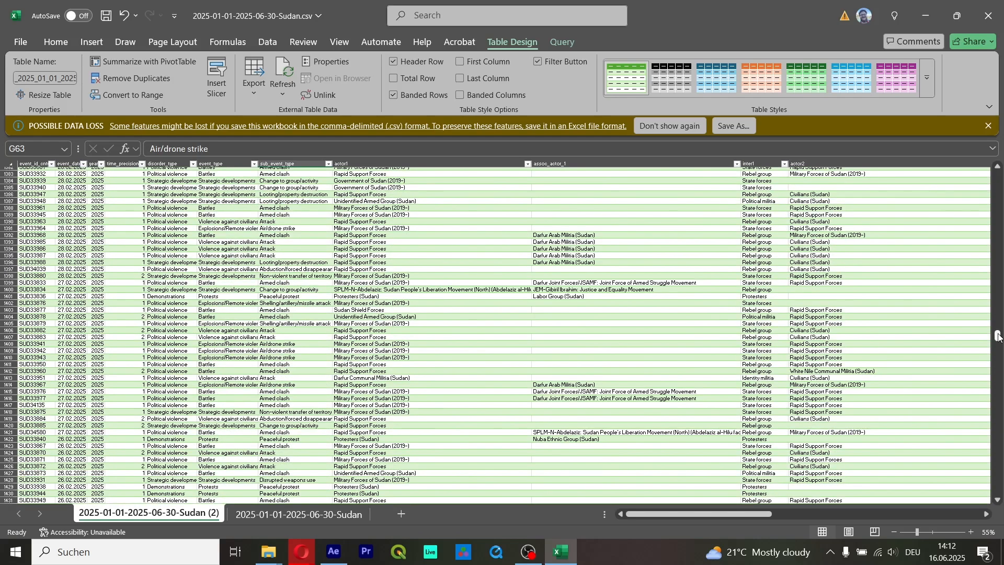
Step: Switch back to the Google Docs notes and read the paragraph on attributing data in the ACLED section
{"action": "mouse_move", "coordinate": [301, 551]}
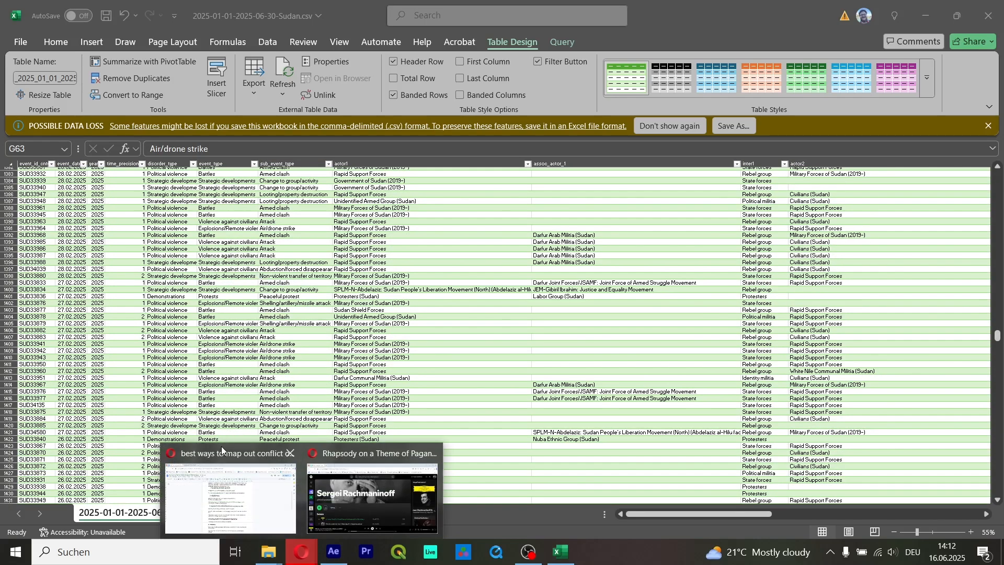
{"action": "left_click", "coordinate": [217, 472]}
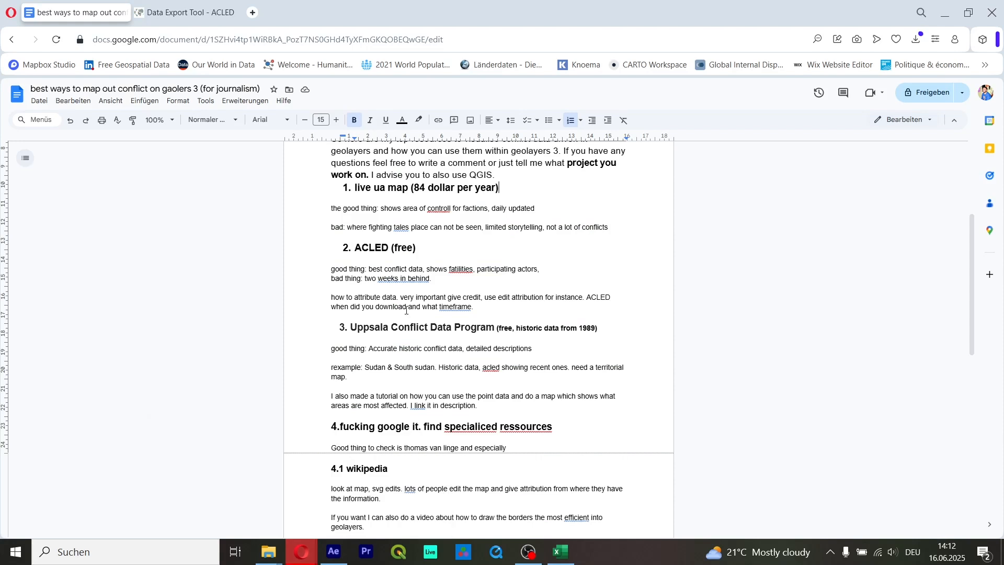
{"action": "left_click_drag", "start_coordinate": [487, 307], "coordinate": [322, 294]}
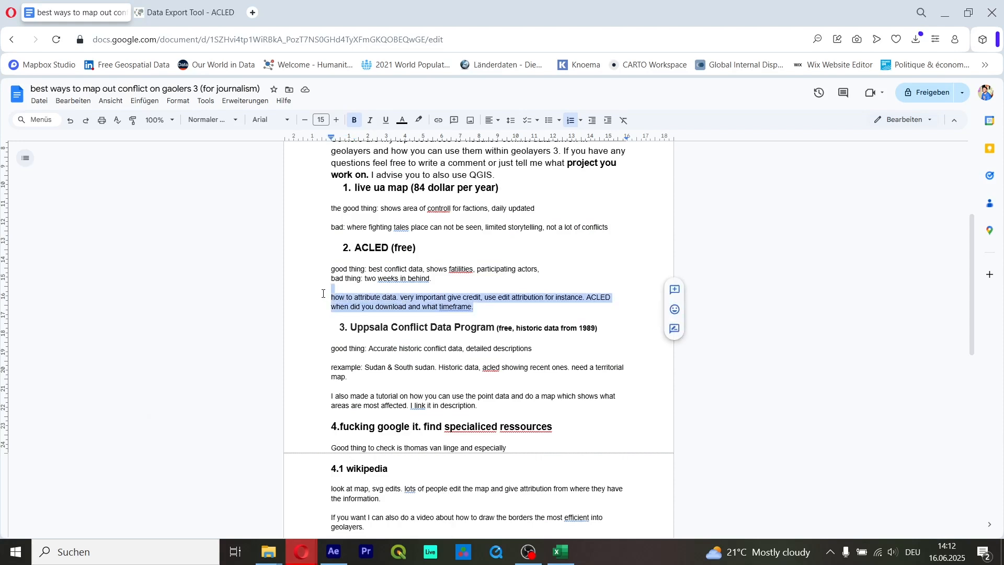
{"action": "left_click", "coordinate": [322, 304]}
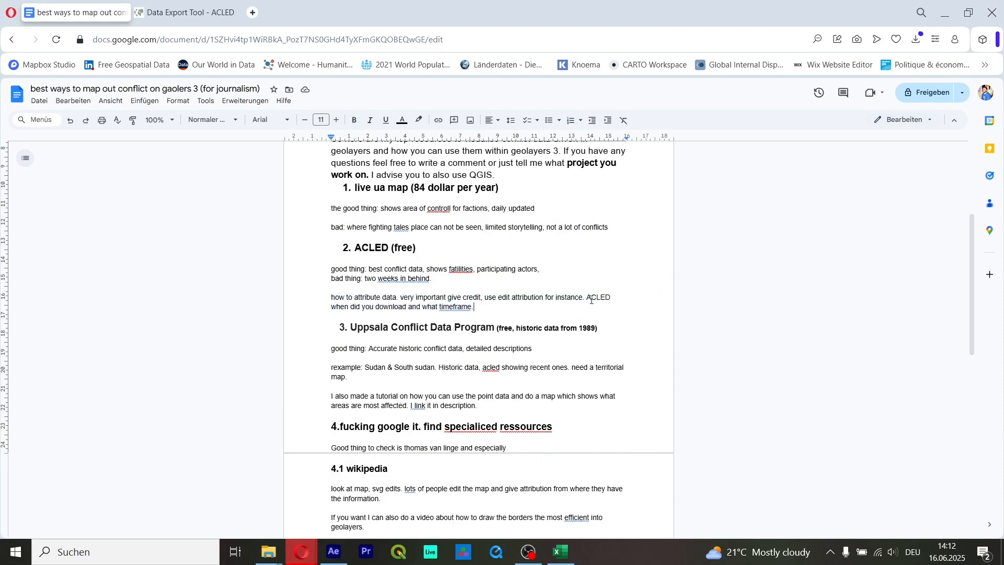
{"action": "left_click_drag", "start_coordinate": [585, 297], "coordinate": [475, 307]}
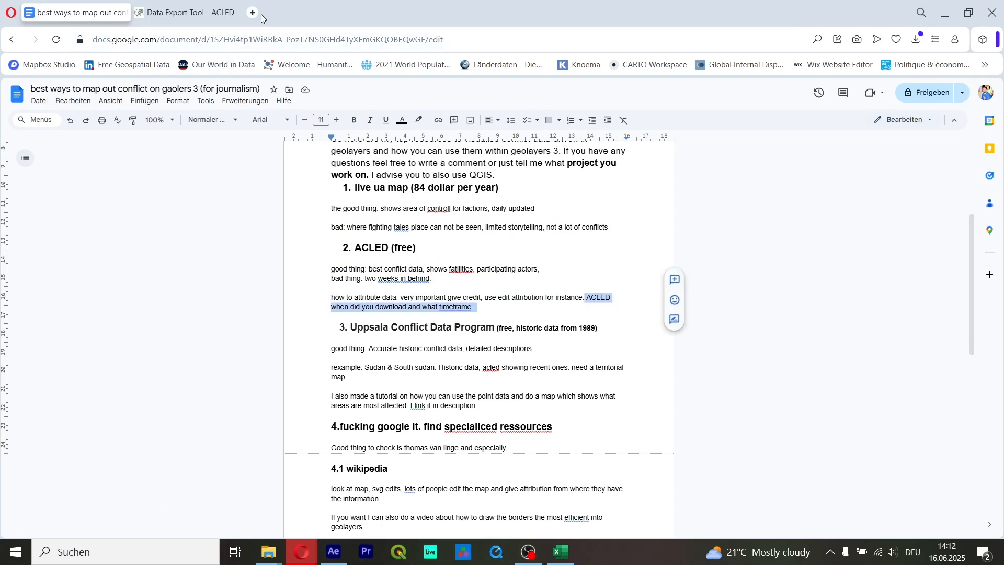
Step: Switch to After Effects and duplicate the providerattributiontemplate text layer in containing World Mapcomp
{"action": "left_click", "coordinate": [333, 553]}
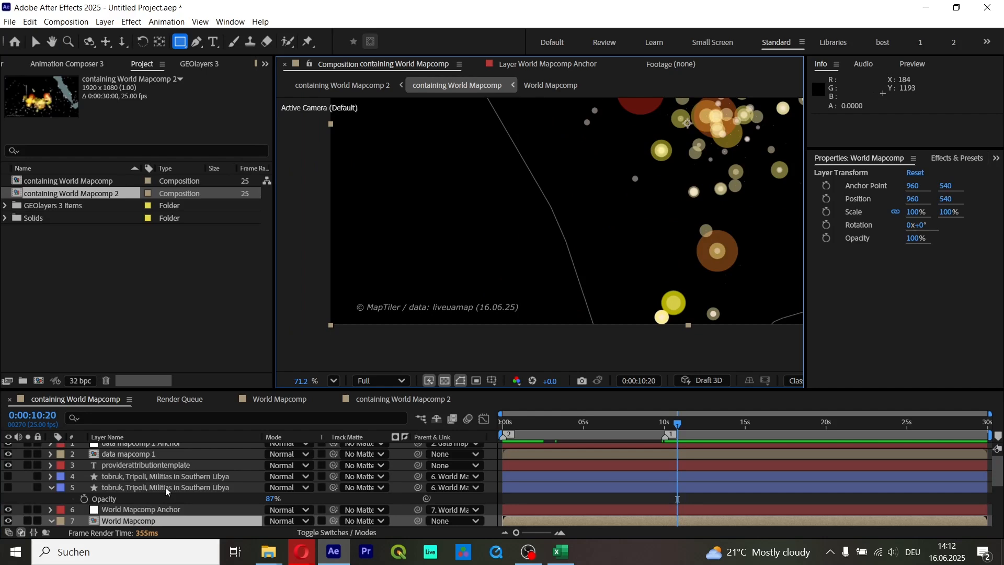
{"action": "scroll", "coordinate": [160, 481], "scroll_direction": "up", "scroll_amount": 1}
{"action": "left_click", "coordinate": [128, 463]}
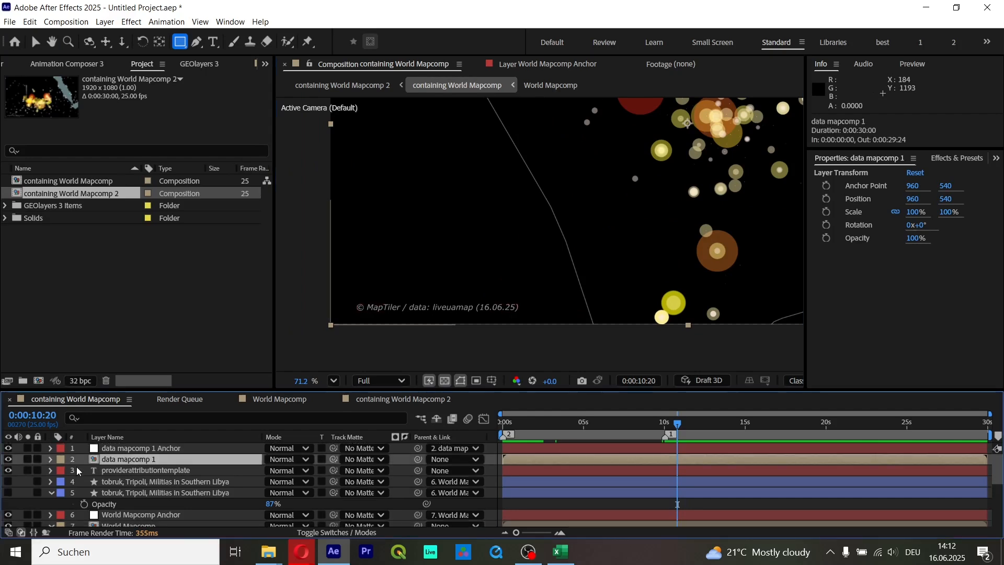
{"action": "key", "text": "ctrl+d"}
{"action": "key", "text": "ctrl+z"}
{"action": "left_click", "coordinate": [120, 468]}
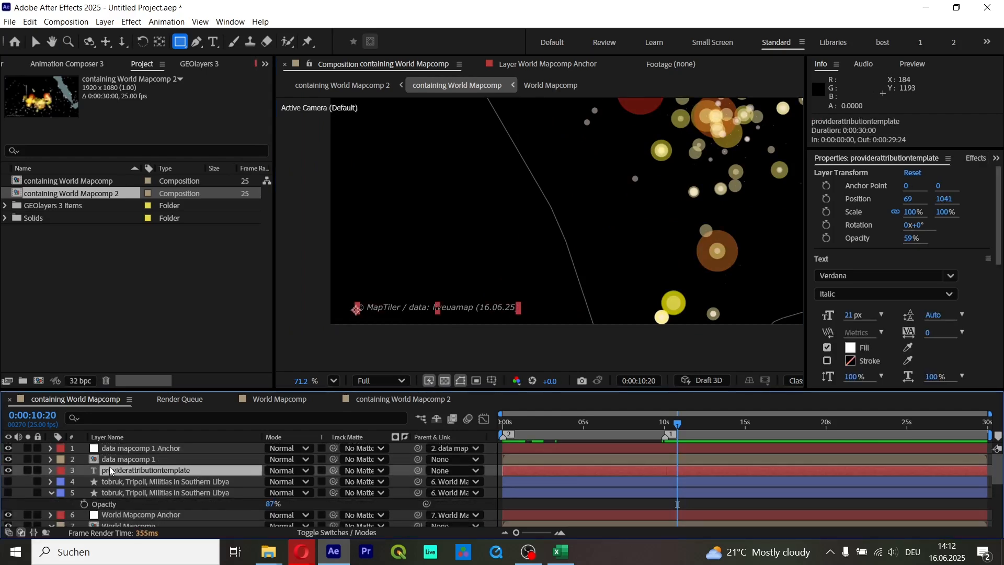
{"action": "key", "text": "ctrl+d"}
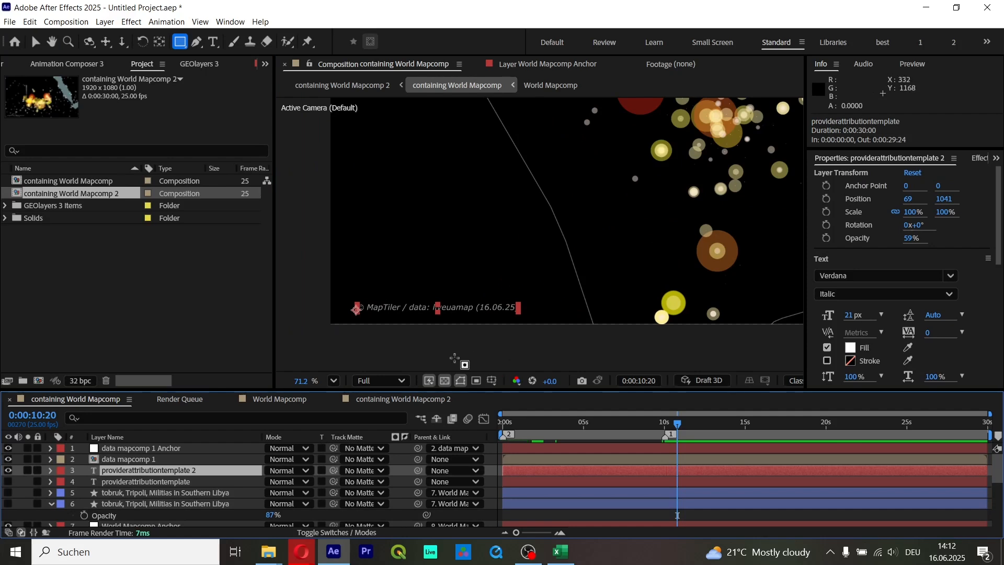
Step: Replace liveuamap with ACLED in the duplicated attribution text and hide the original providerattributiontemplate layer
{"action": "left_click", "coordinate": [456, 304]}
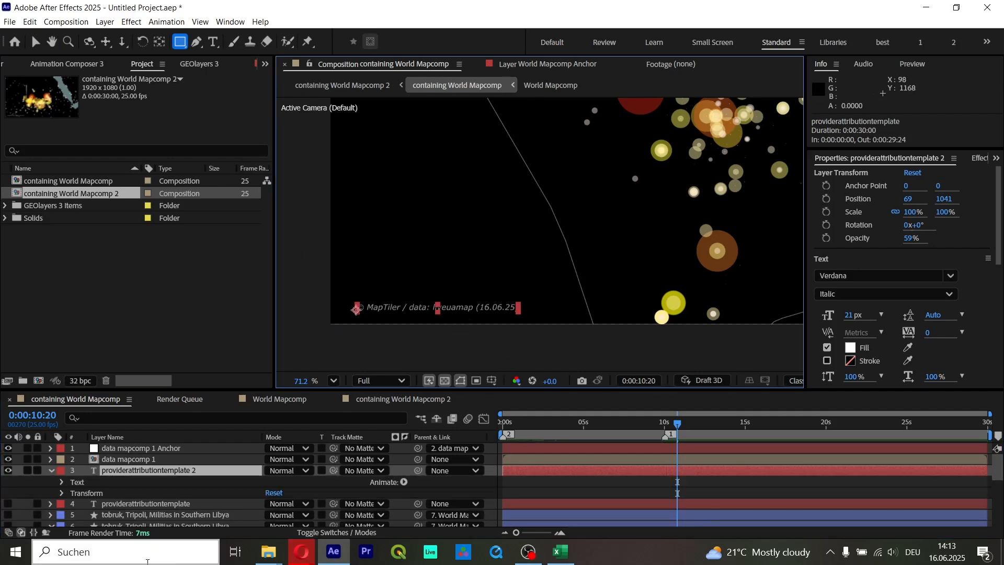
{"action": "key", "text": "ctrl+z"}
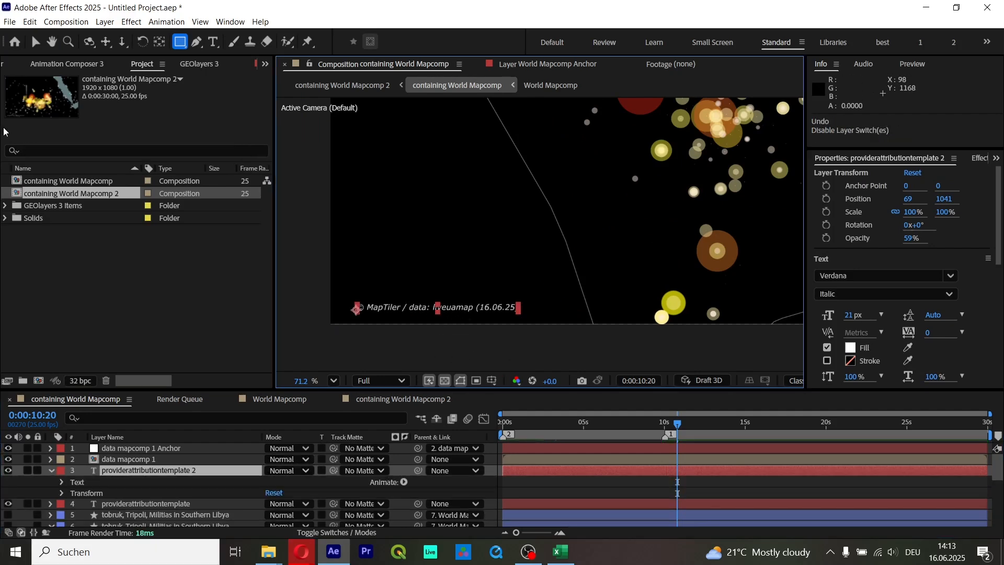
{"action": "left_click", "coordinate": [35, 42]}
{"action": "double_click", "coordinate": [460, 307]}
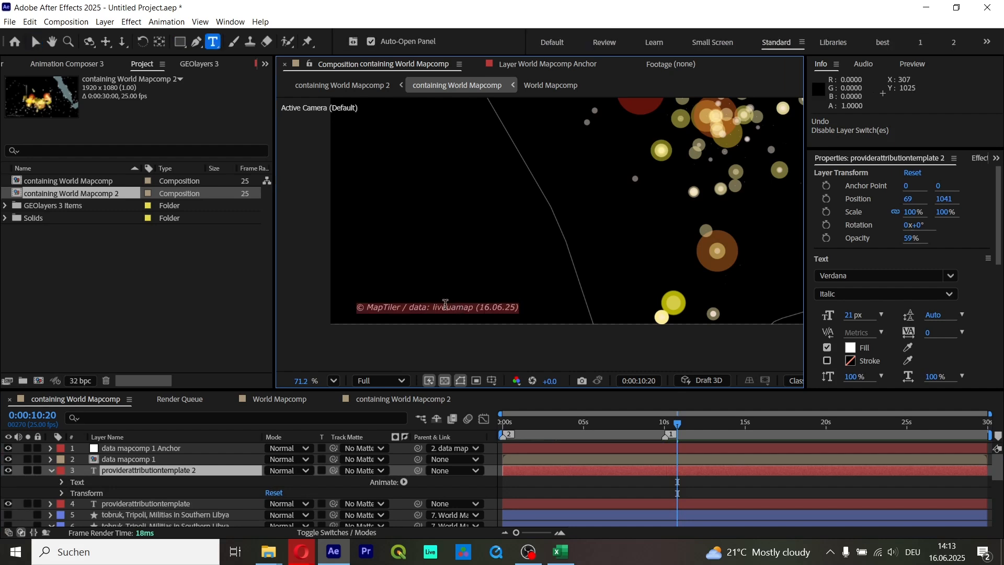
{"action": "double_click", "coordinate": [469, 307]}
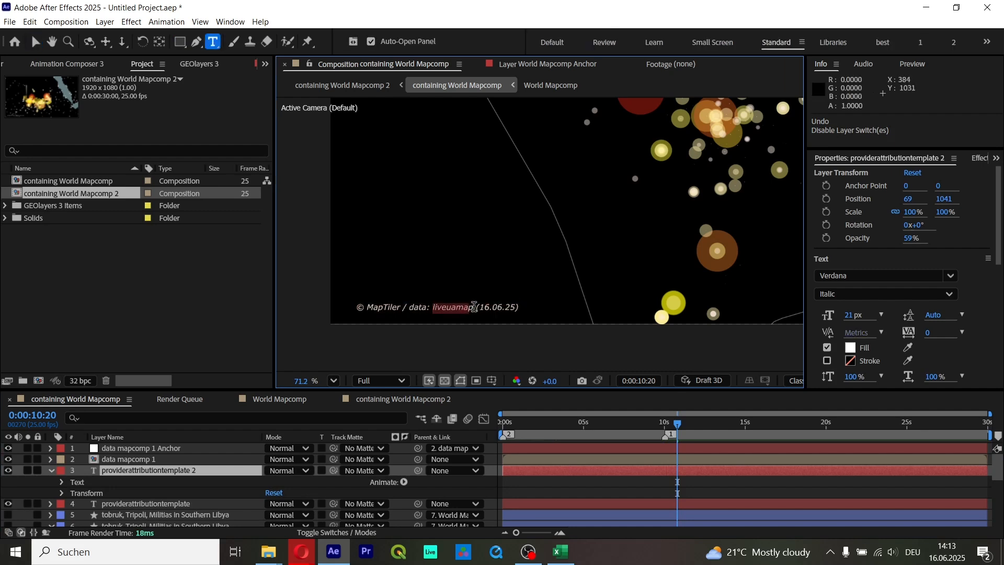
{"action": "type", "text": "AC"}
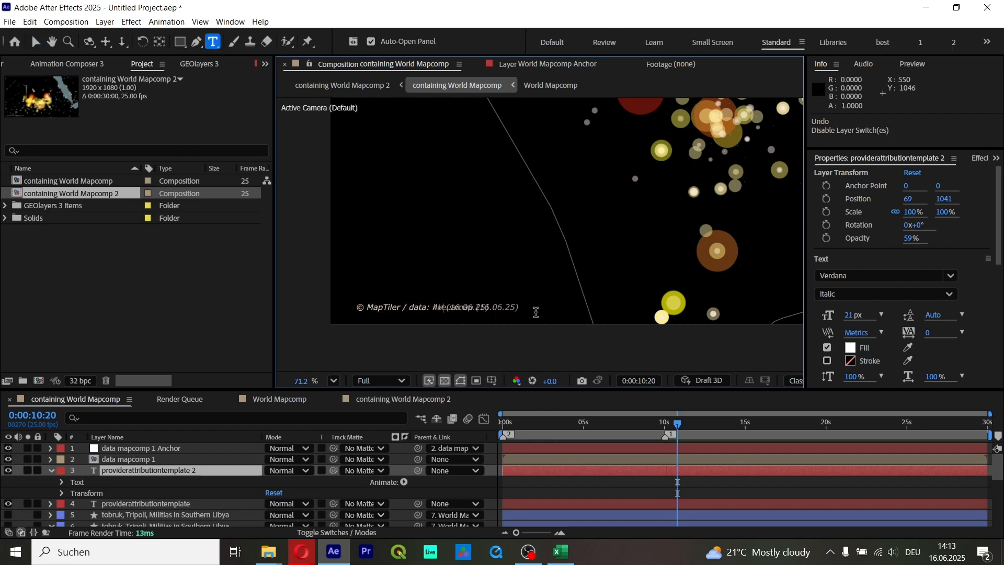
{"action": "left_click", "coordinate": [8, 503]}
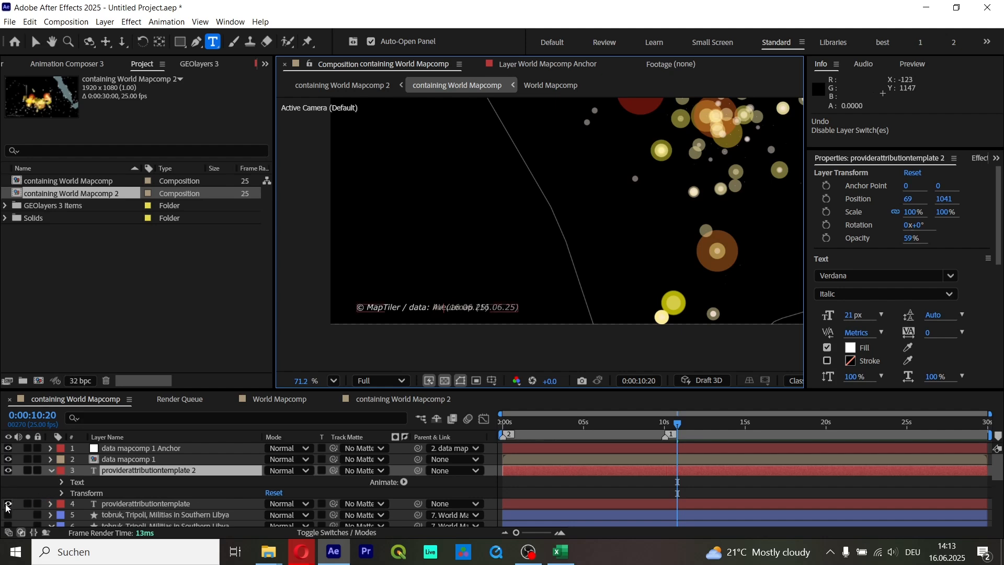
{"action": "left_click", "coordinate": [447, 306]}
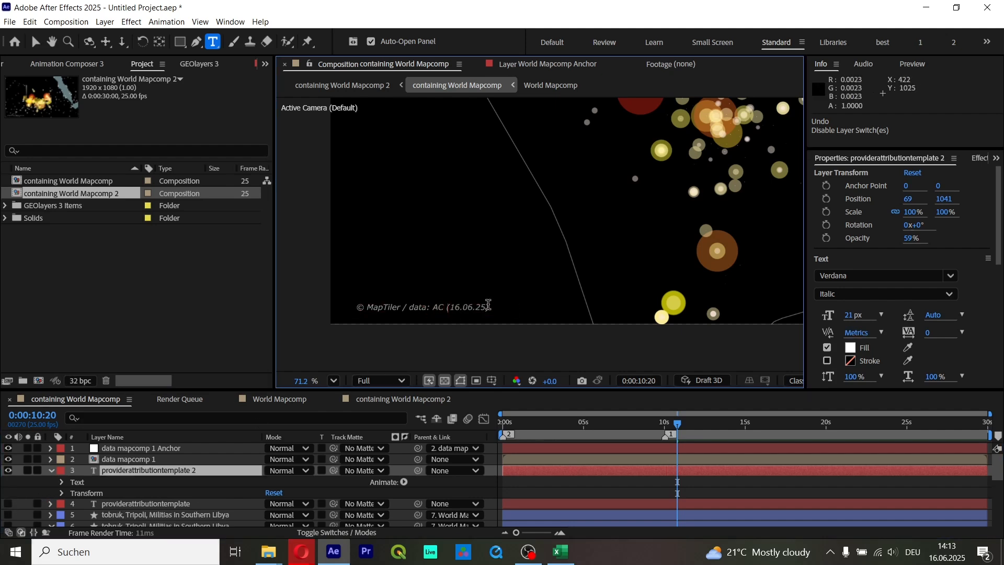
{"action": "key", "text": "BackSpace"}
{"action": "type", "text": "CLED ("}
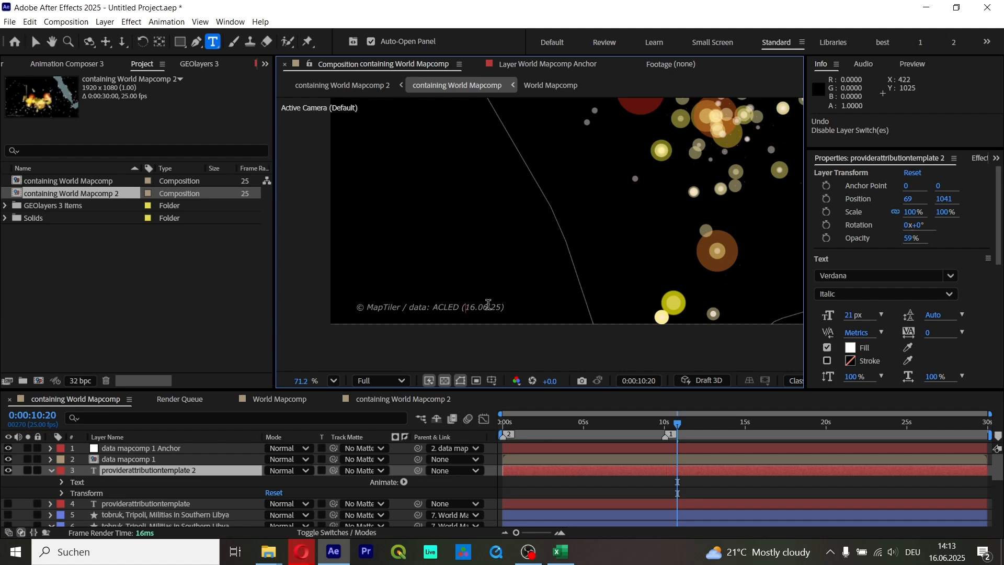
Step: Add "downloaded:" before the date in the attribution text and append the timeframe 01.01.2025-16.06.2025
{"action": "type", "text": "downloaded:"}
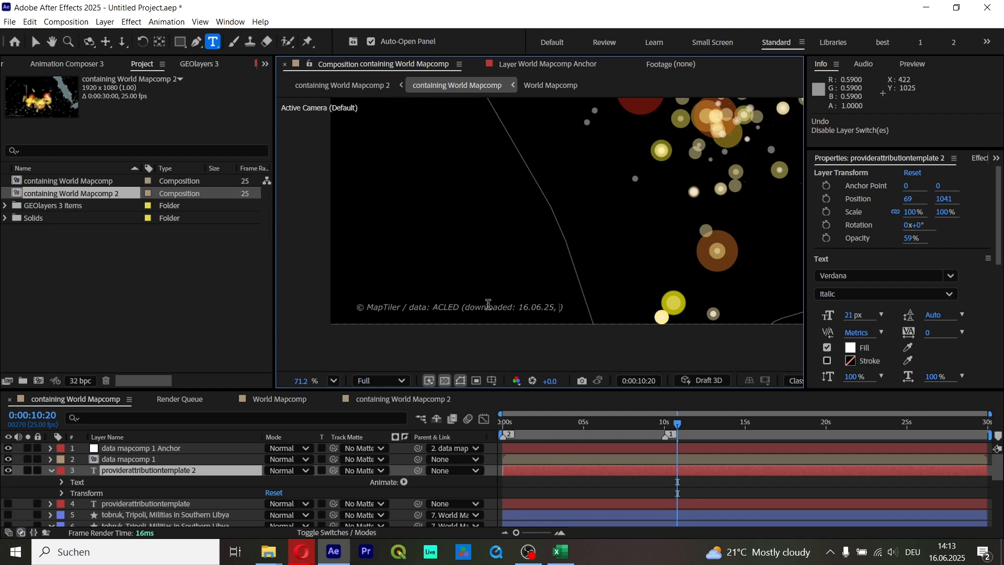
{"action": "type", "text": "010"}
{"action": "type", "text": "01"}
{"action": "type", "text": "2025"}
{"action": "type", "text": "-16.06.2025"}
Step: Check the newest event_date in the Sudan table in Excel, and set the attribution's end date to 06.06.2025 in After Effects
{"action": "left_click", "coordinate": [561, 552]}
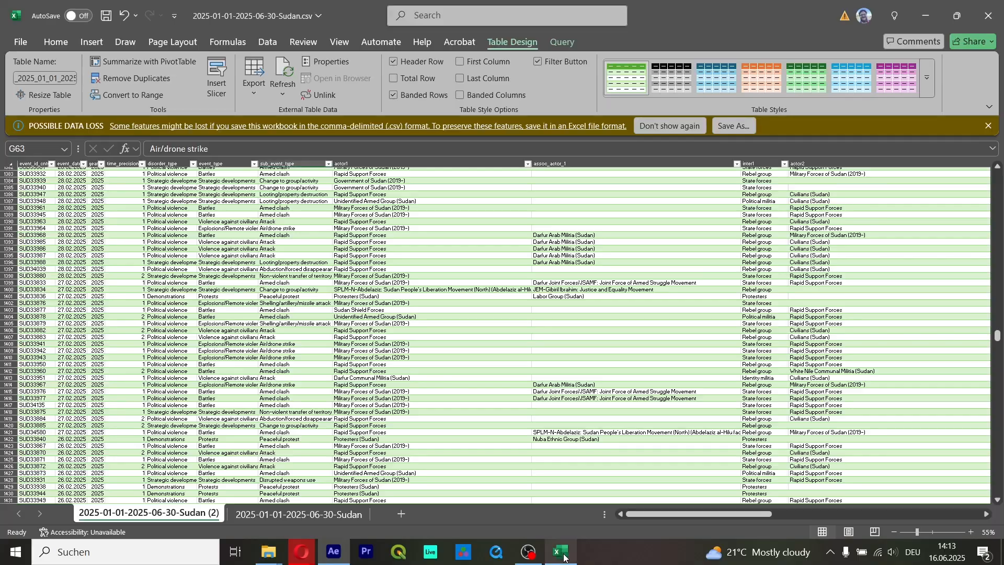
{"action": "scroll", "coordinate": [83, 236], "scroll_direction": "up", "scroll_amount": 15}
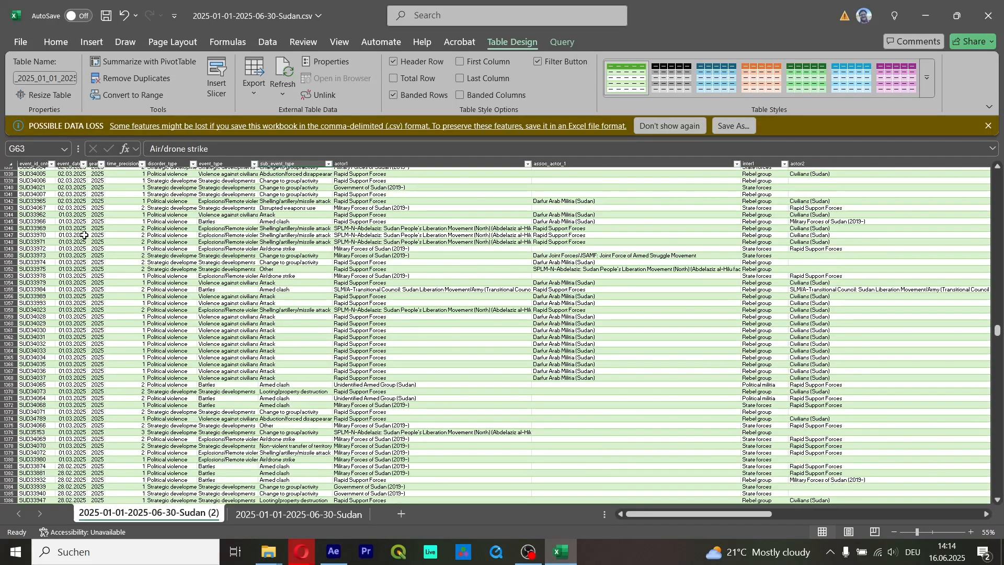
{"action": "scroll", "coordinate": [84, 235], "scroll_direction": "up", "scroll_amount": 20}
{"action": "left_click_drag", "start_coordinate": [998, 323], "coordinate": [998, 175]}
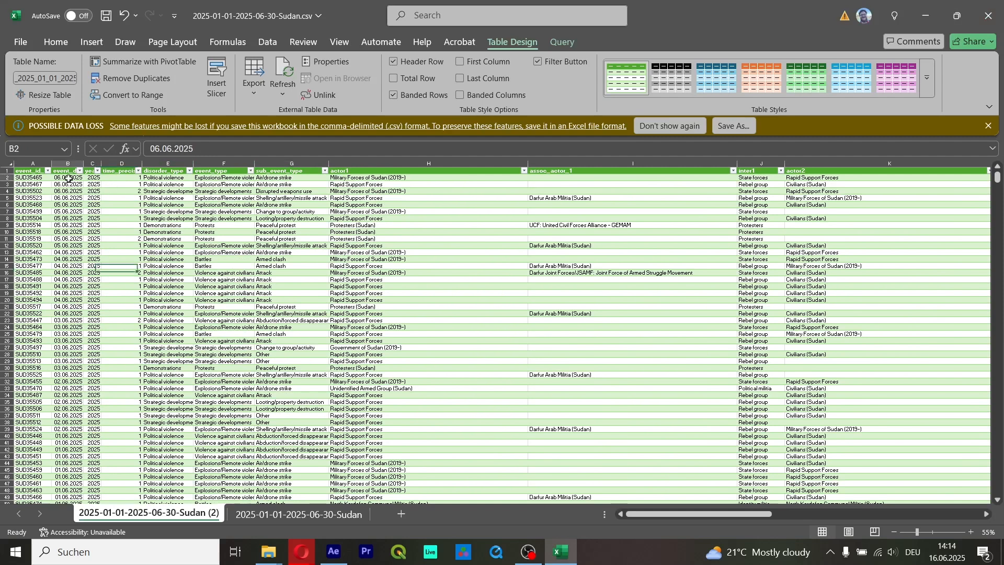
{"action": "left_click", "coordinate": [925, 15]}
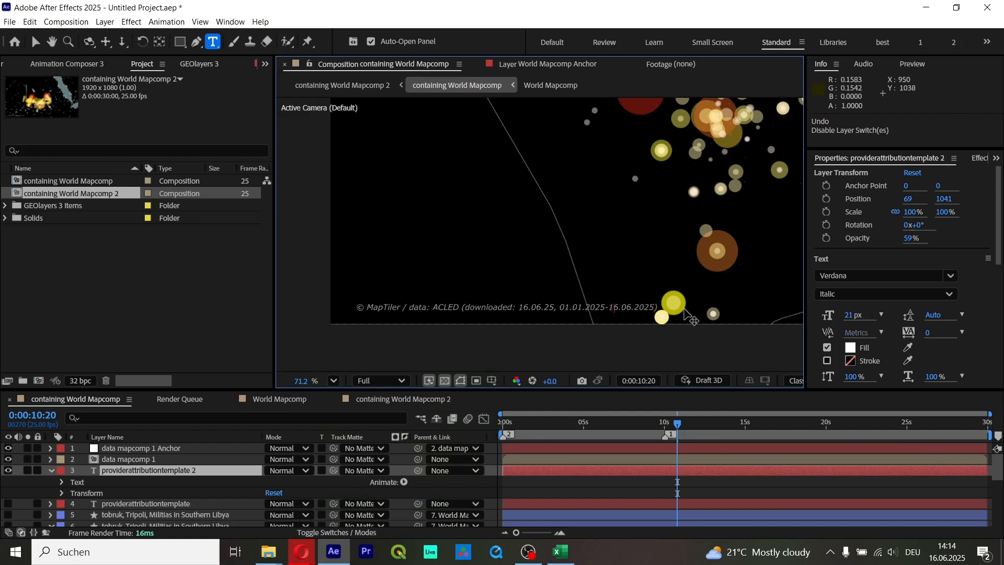
{"action": "left_click", "coordinate": [632, 484]}
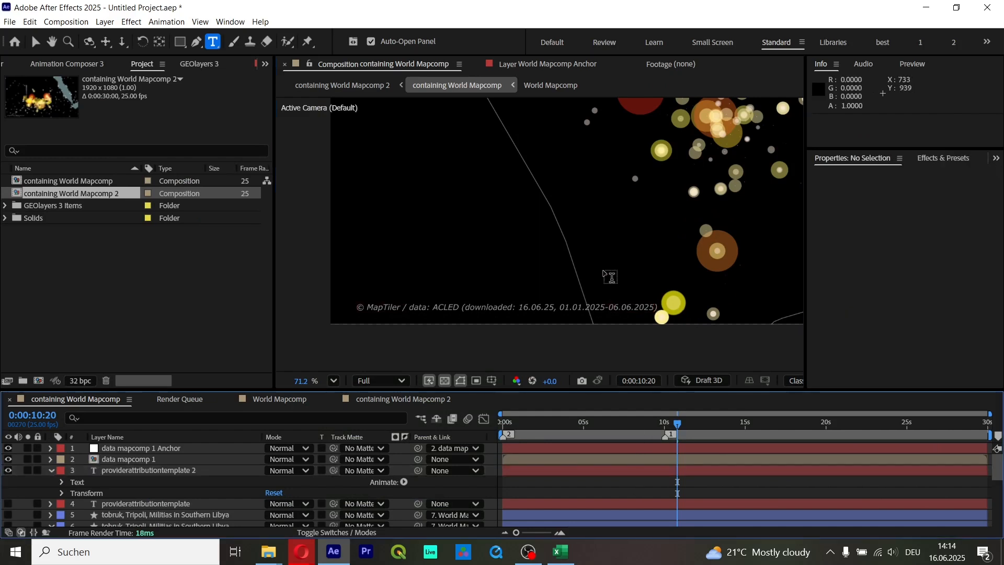
Step: Close the Render Queue, World Mapcomp and containing World Mapcomp 2 timelines, and hide the data mapcomp 1 layer
{"action": "key", "text": "h"}
{"action": "scroll", "coordinate": [680, 193], "scroll_direction": "down", "scroll_amount": 4}
{"action": "left_click_drag", "start_coordinate": [679, 193], "coordinate": [580, 231]}
{"action": "scroll", "coordinate": [547, 271], "scroll_direction": "up", "scroll_amount": 1}
{"action": "key", "text": "ctrl+t"}
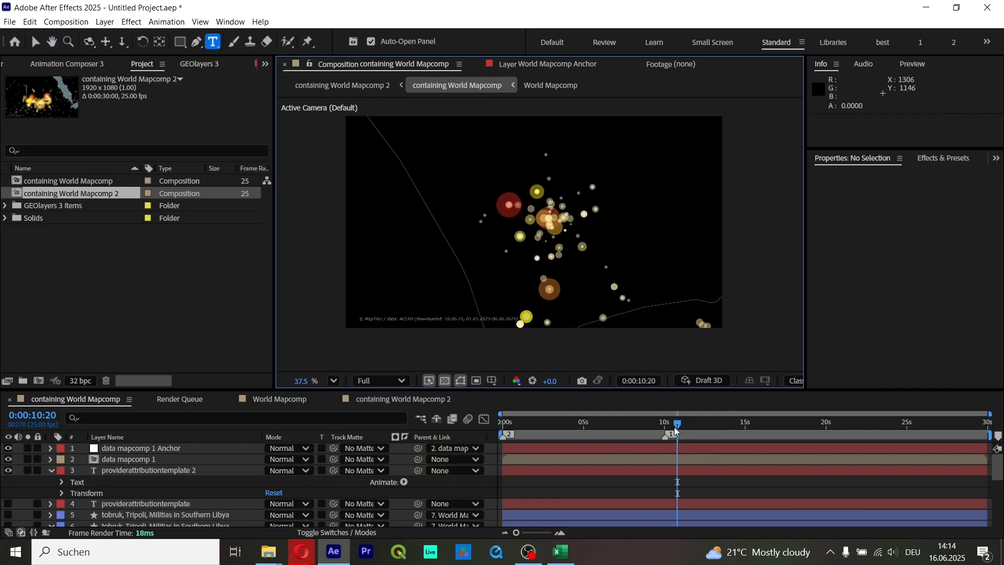
{"action": "left_click", "coordinate": [396, 397]}
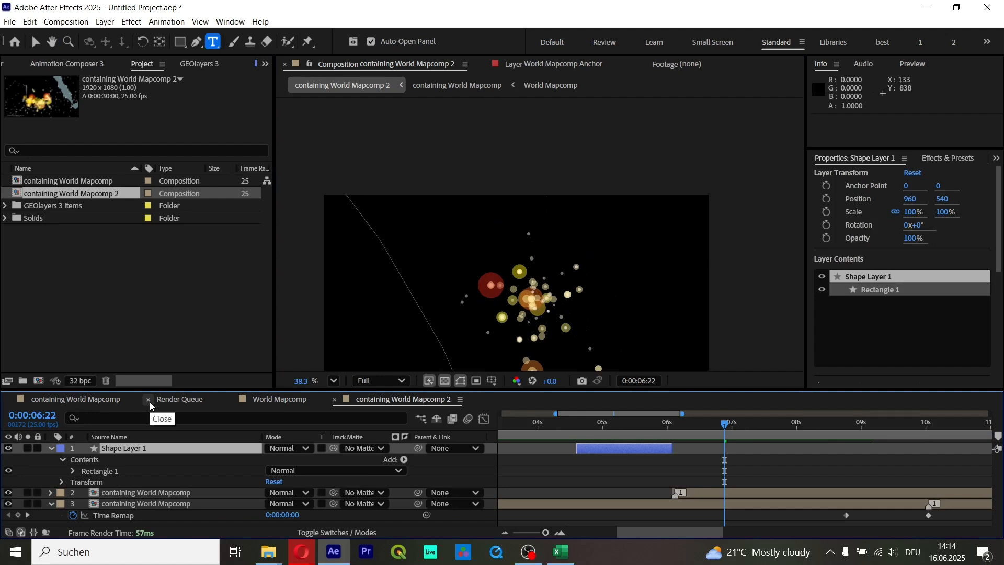
{"action": "left_click", "coordinate": [149, 400]}
{"action": "left_click", "coordinate": [149, 400]}
{"action": "left_click", "coordinate": [149, 401]}
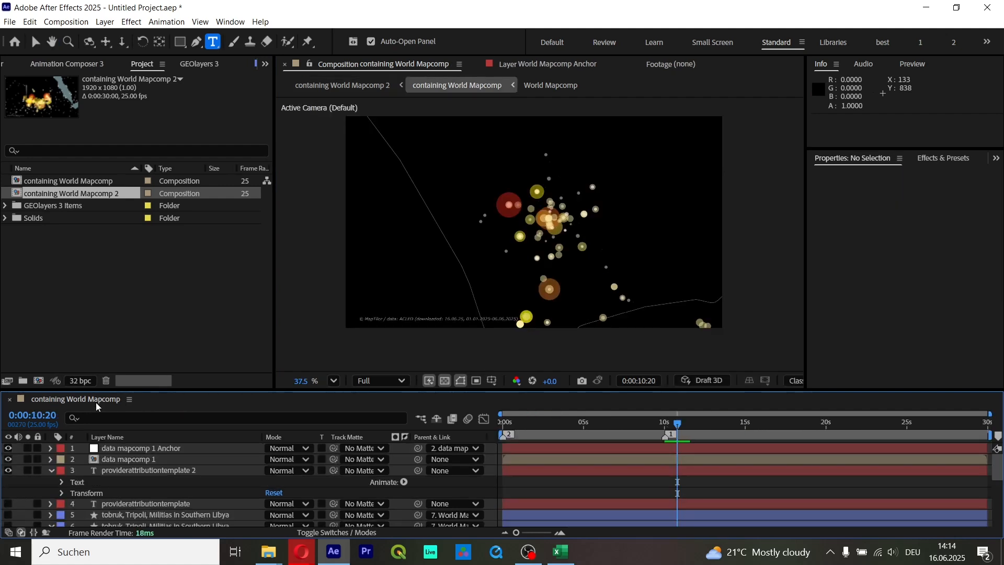
{"action": "left_click", "coordinate": [8, 459]}
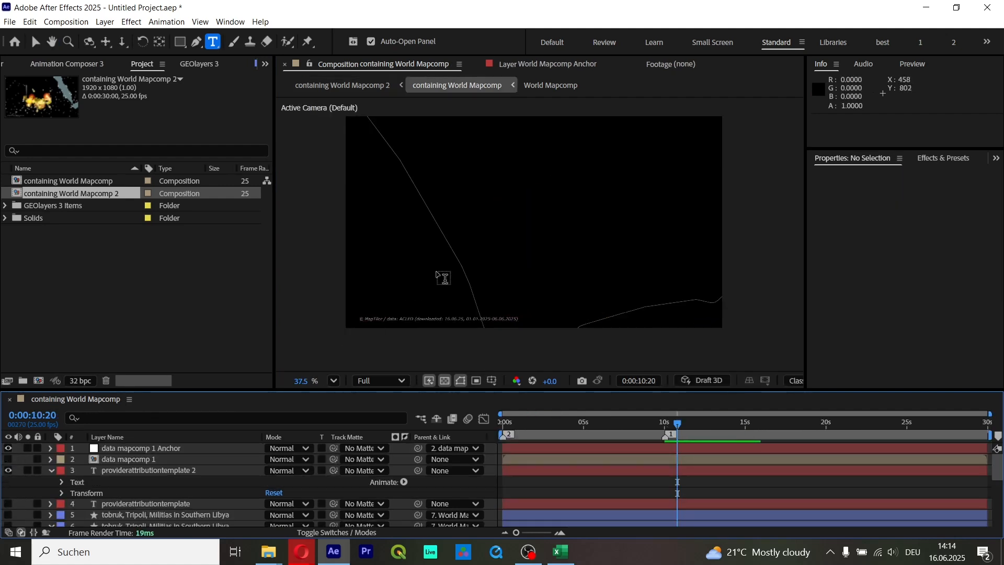
{"action": "scroll", "coordinate": [443, 280], "scroll_direction": "down", "scroll_amount": 1}
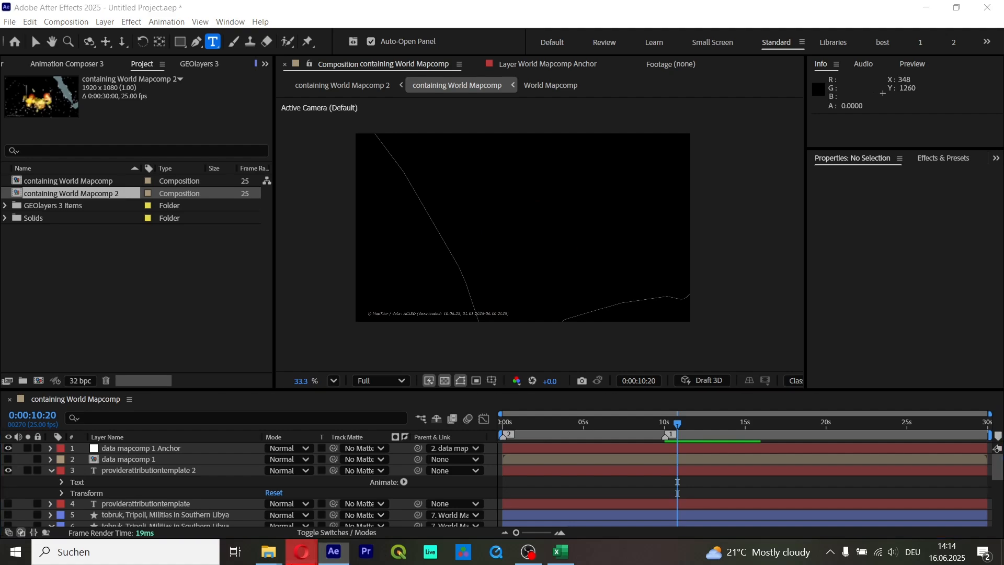
Step: Switch to the Google Docs notes in Opera, copy the heading "Uppsala Conflict Data Program" and search the web for it
{"action": "left_click", "coordinate": [267, 476]}
{"action": "scroll", "coordinate": [394, 260], "scroll_direction": "down", "scroll_amount": 2}
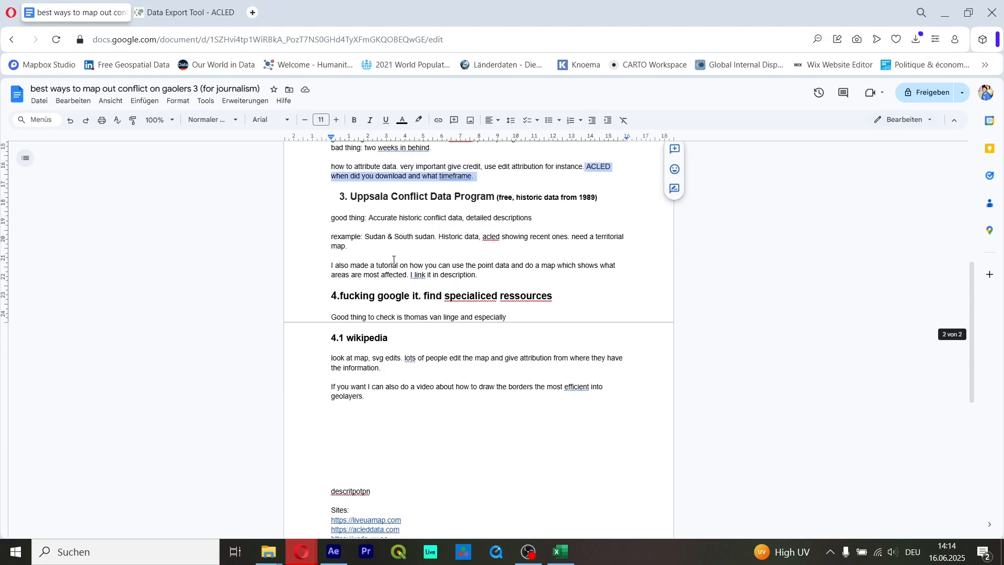
{"action": "left_click_drag", "start_coordinate": [349, 197], "coordinate": [500, 197]}
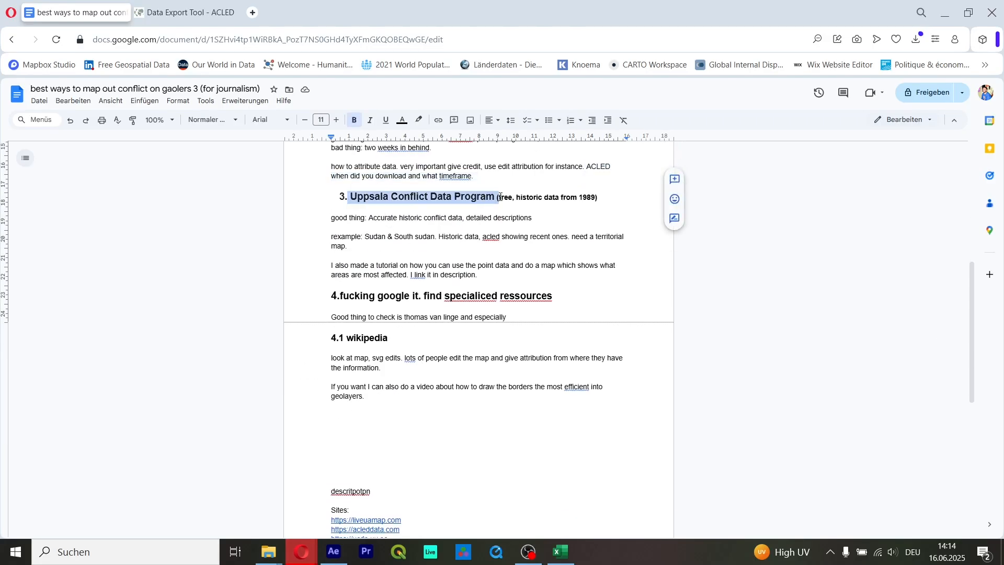
{"action": "left_click", "coordinate": [200, 14]}
{"action": "left_click", "coordinate": [191, 38]}
{"action": "type", "text": "Uppsala Conflict Data Program ("}
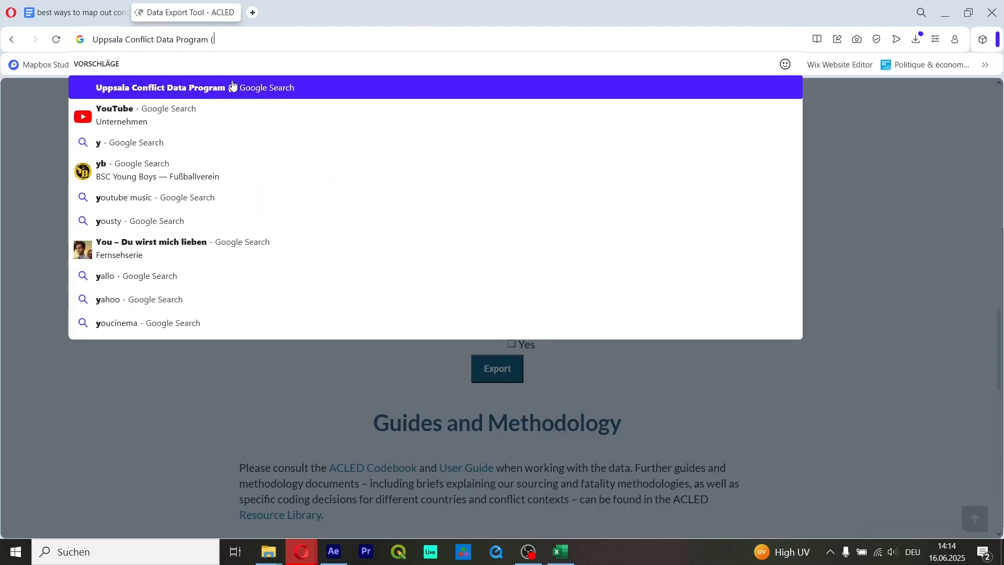
{"action": "left_click", "coordinate": [233, 87]}
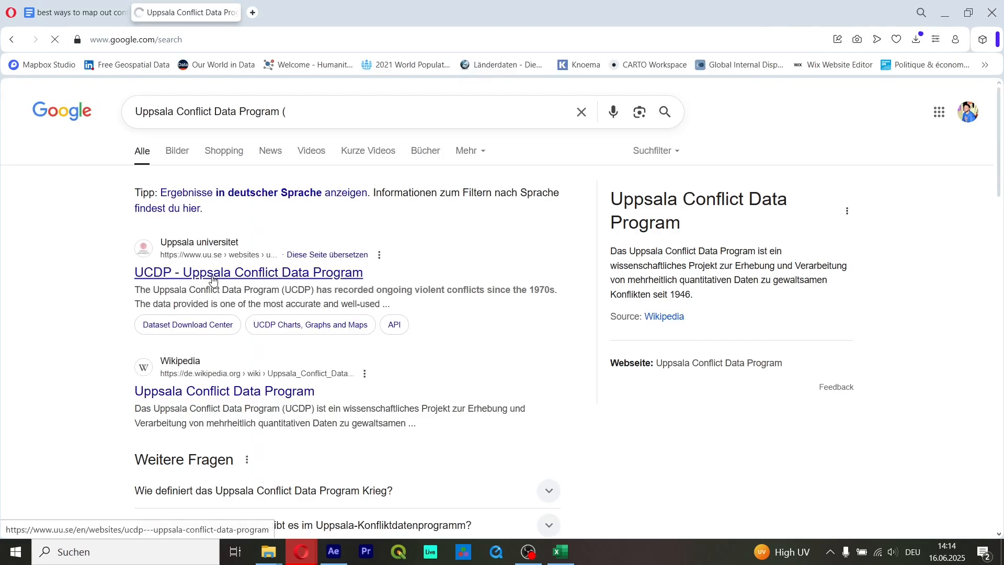
Step: Open the UCDP website, display its fatalities map and zoom in on the Sudan region
{"action": "left_click", "coordinate": [212, 272]}
{"action": "left_click", "coordinate": [217, 5]}
{"action": "key", "text": "ctrl+w"}
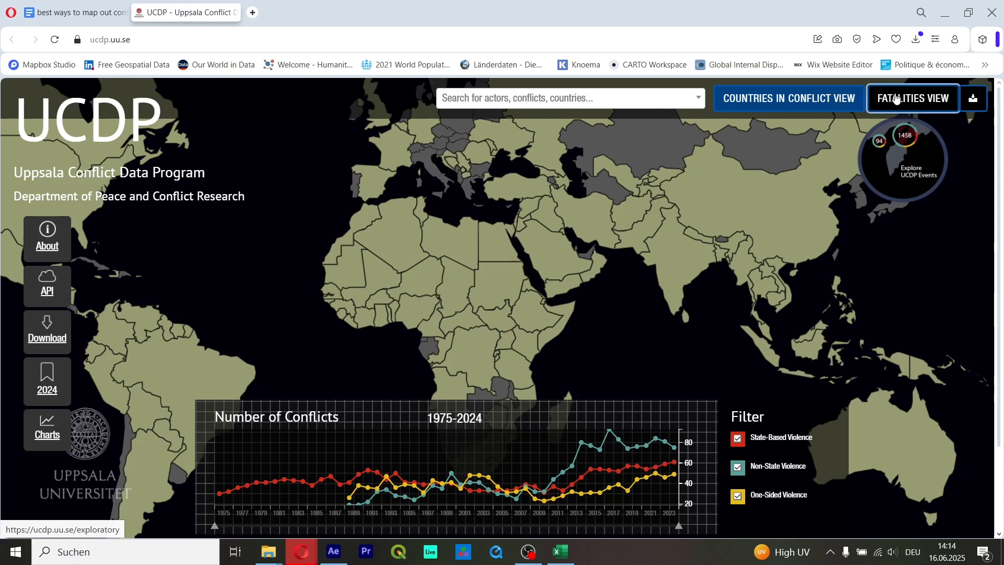
{"action": "left_click", "coordinate": [896, 99]}
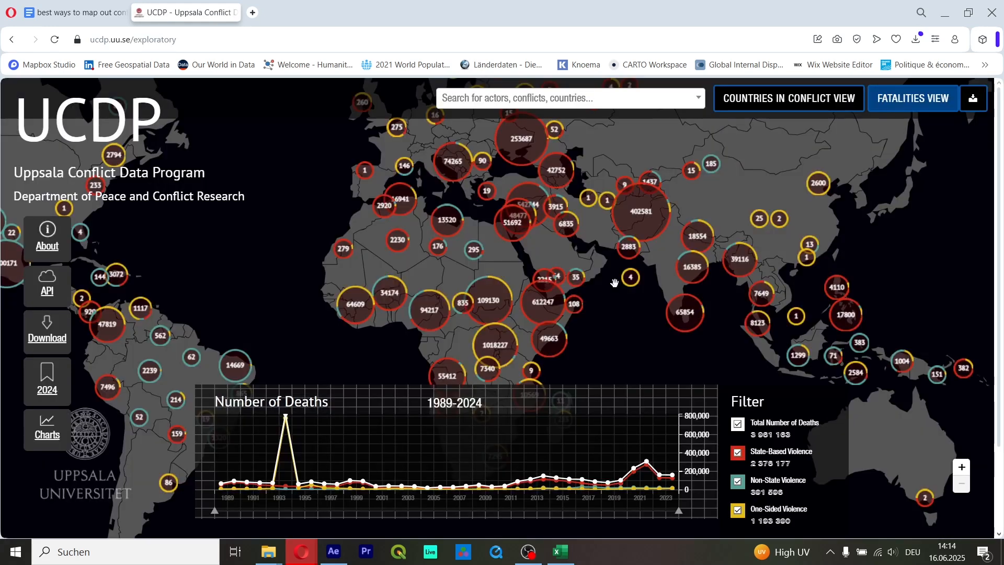
{"action": "left_click", "coordinate": [501, 284]}
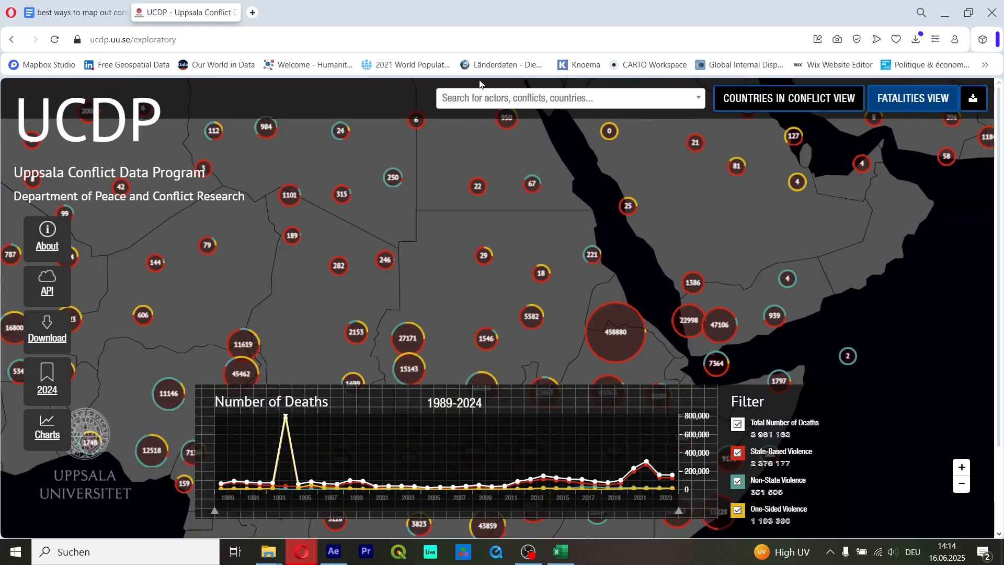
Step: Search UCDP for "sudan" and open the Sudan country page
{"action": "left_click", "coordinate": [476, 103]}
{"action": "type", "text": "sudan"}
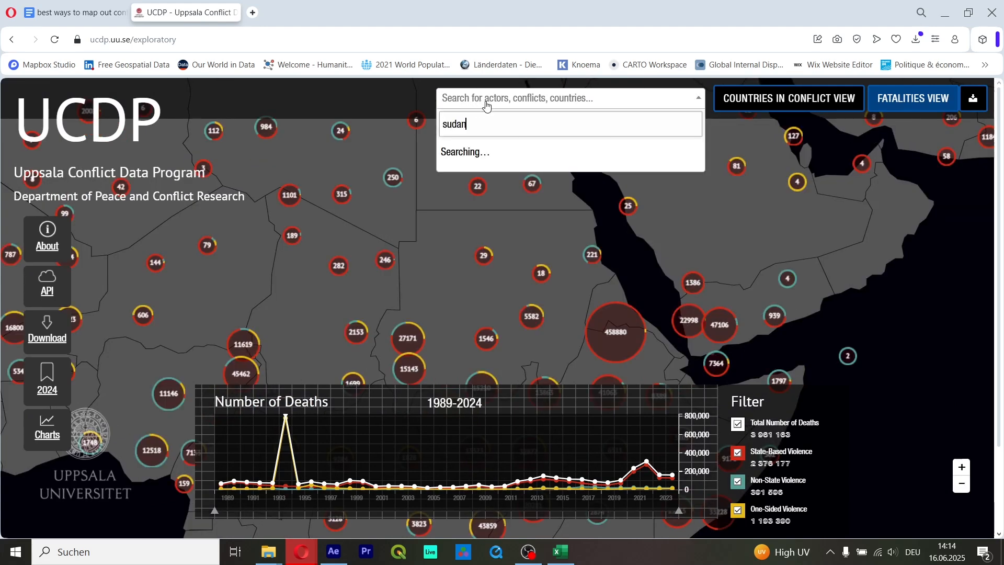
{"action": "left_click", "coordinate": [538, 222]}
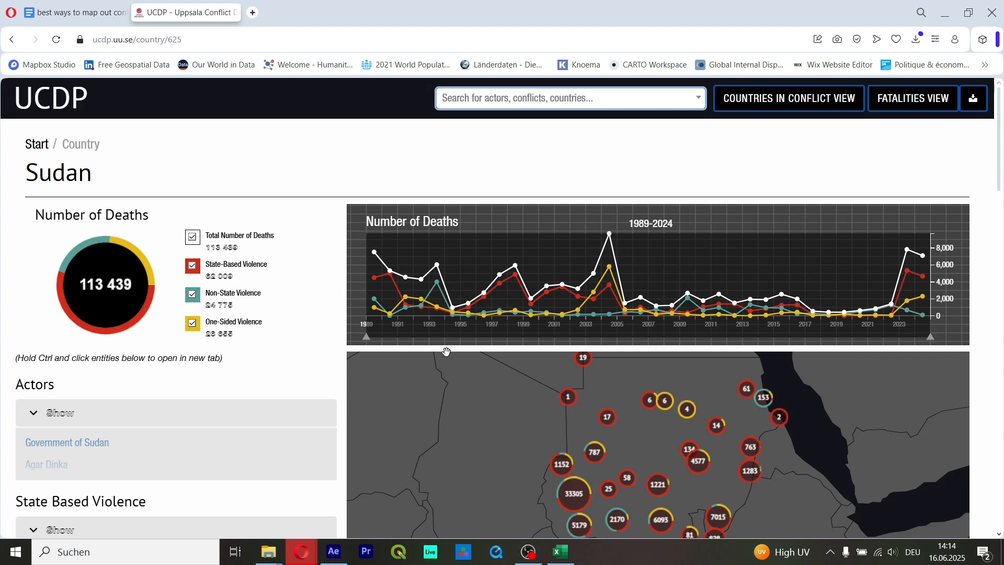
Step: Examine Sudan's deaths by violence type, the 1989-2024 deaths chart and the fatalities map on the country page
{"action": "scroll", "coordinate": [333, 354], "scroll_direction": "down", "scroll_amount": 1}
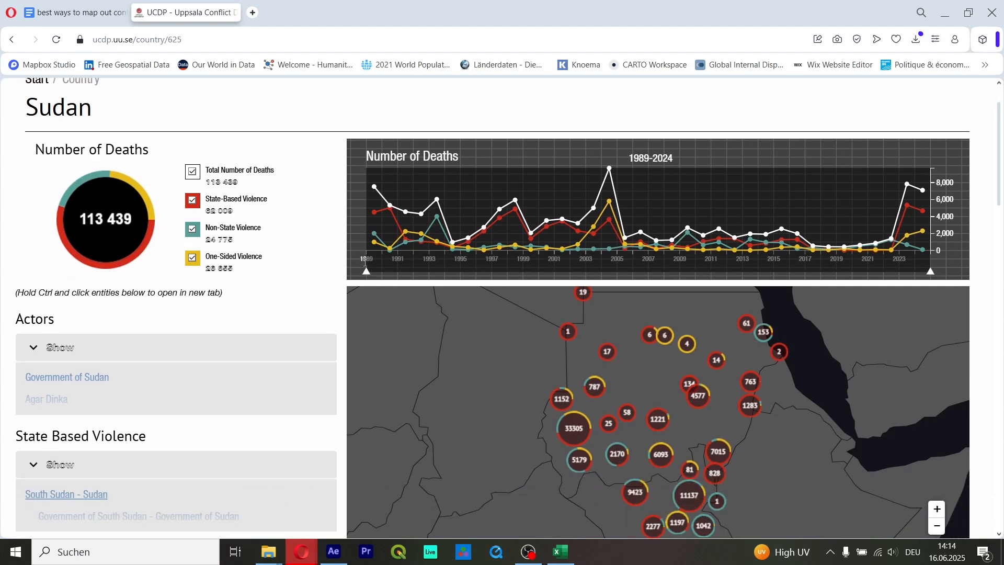
{"action": "scroll", "coordinate": [334, 286], "scroll_direction": "down", "scroll_amount": 3}
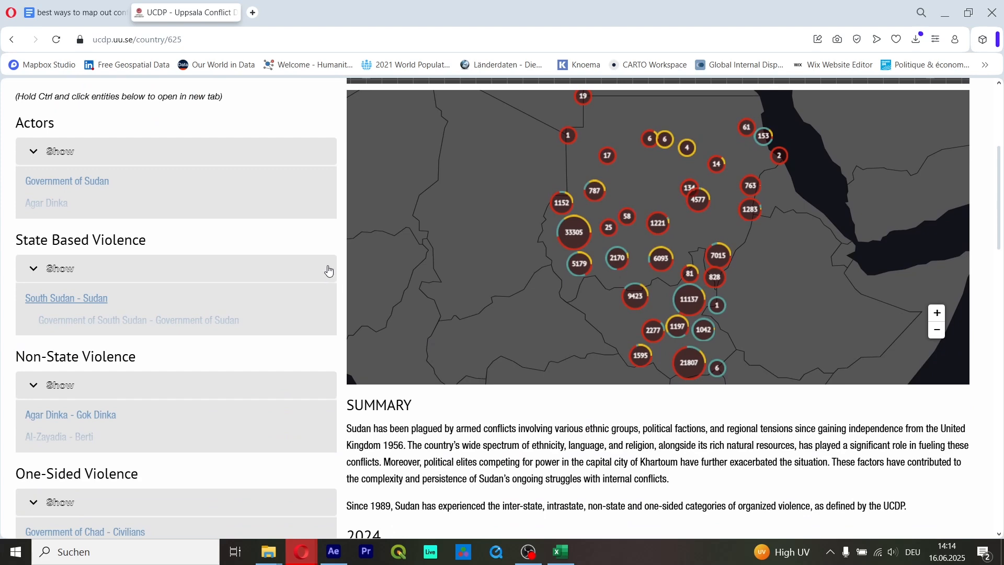
{"action": "scroll", "coordinate": [328, 270], "scroll_direction": "up", "scroll_amount": 1}
{"action": "scroll", "coordinate": [328, 270], "scroll_direction": "up", "scroll_amount": 2}
{"action": "scroll", "coordinate": [328, 270], "scroll_direction": "down", "scroll_amount": 2}
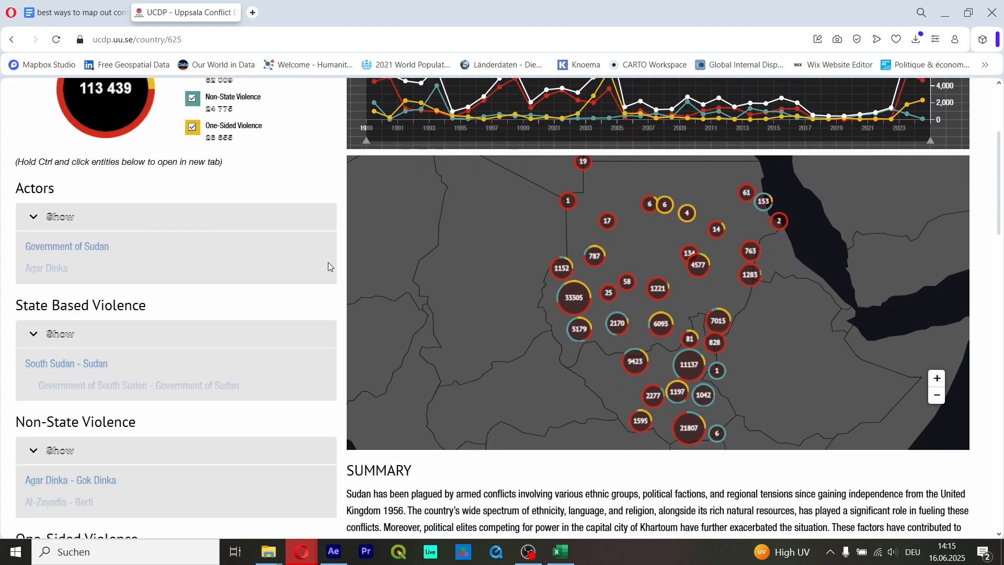
{"action": "scroll", "coordinate": [328, 153], "scroll_direction": "up", "scroll_amount": 1}
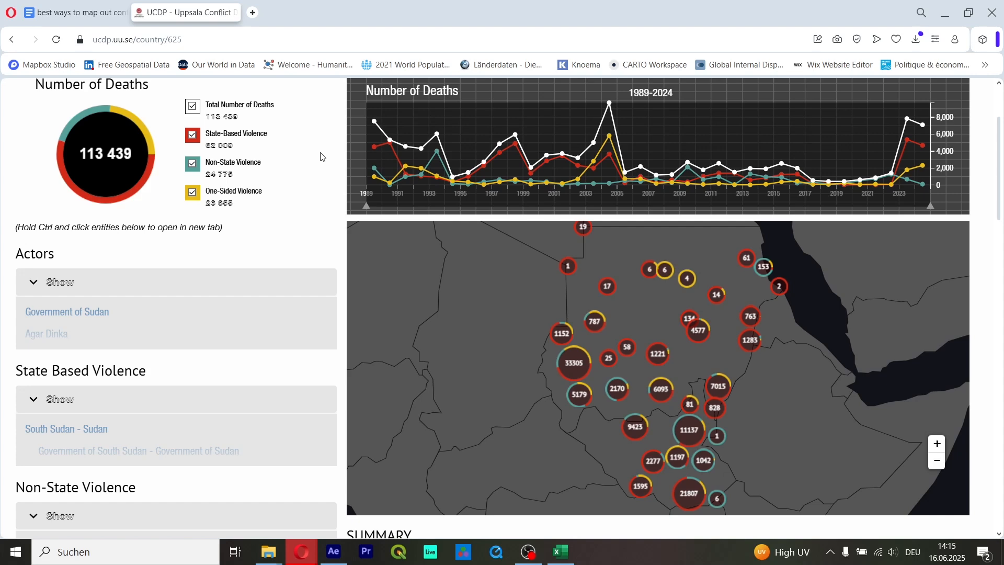
{"action": "scroll", "coordinate": [457, 250], "scroll_direction": "down", "scroll_amount": 2}
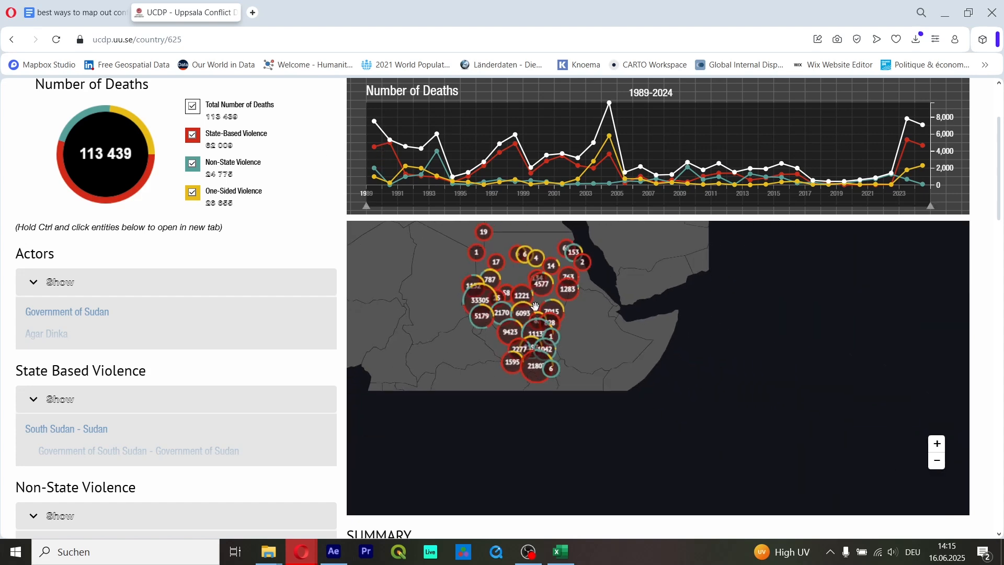
{"action": "scroll", "coordinate": [517, 296], "scroll_direction": "up", "scroll_amount": 3}
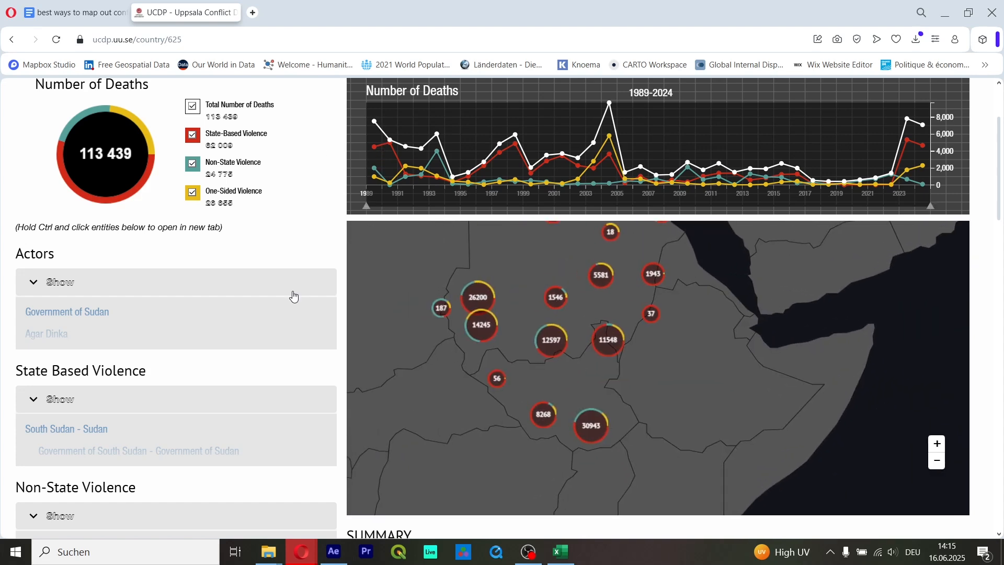
Step: Add the Sudan country page to the UCDP download list
{"action": "scroll", "coordinate": [292, 294], "scroll_direction": "down", "scroll_amount": 6}
{"action": "left_click", "coordinate": [91, 338]}
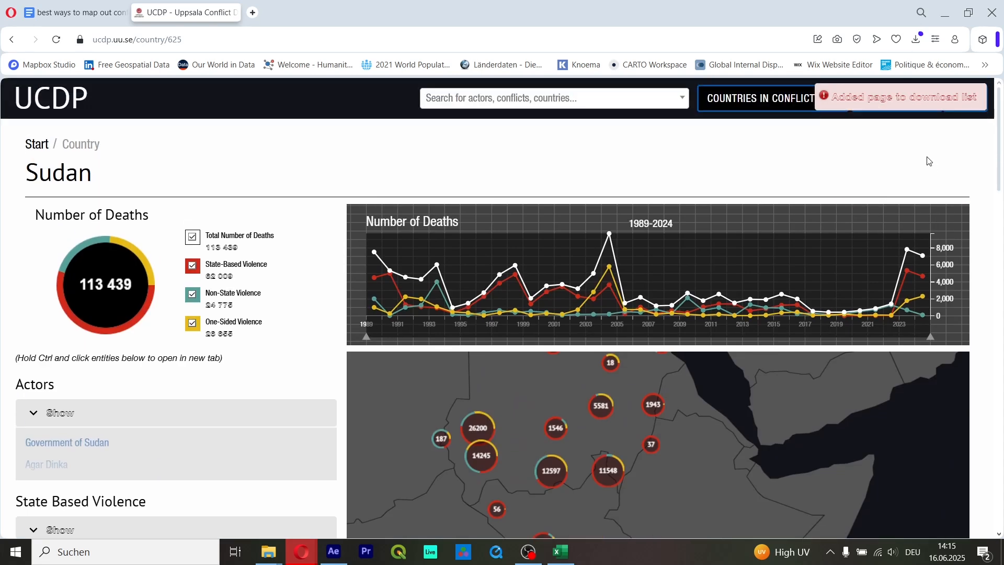
Step: Open the UCDP download list and request the download of the Sudan page
{"action": "left_click", "coordinate": [969, 98]}
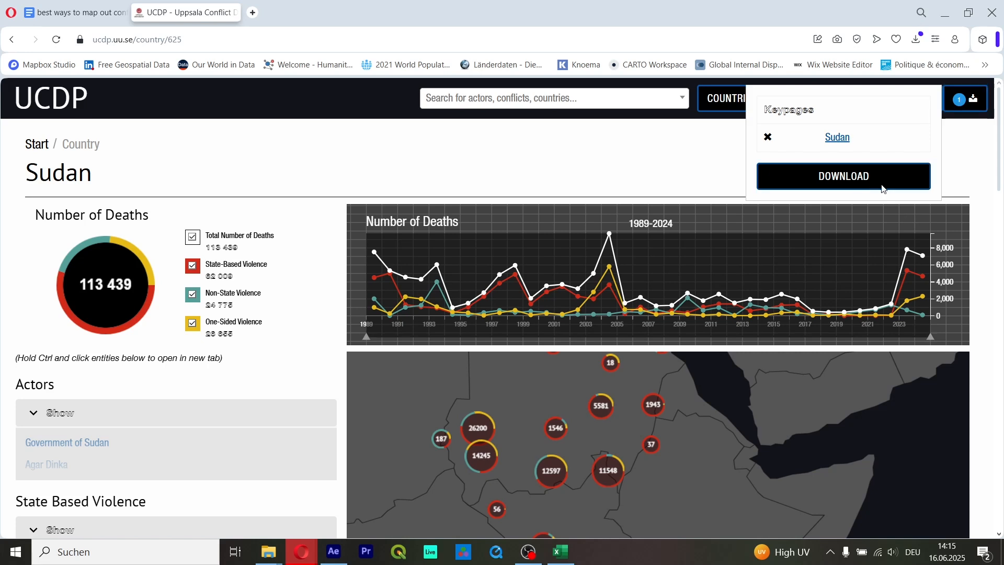
{"action": "left_click", "coordinate": [883, 189]}
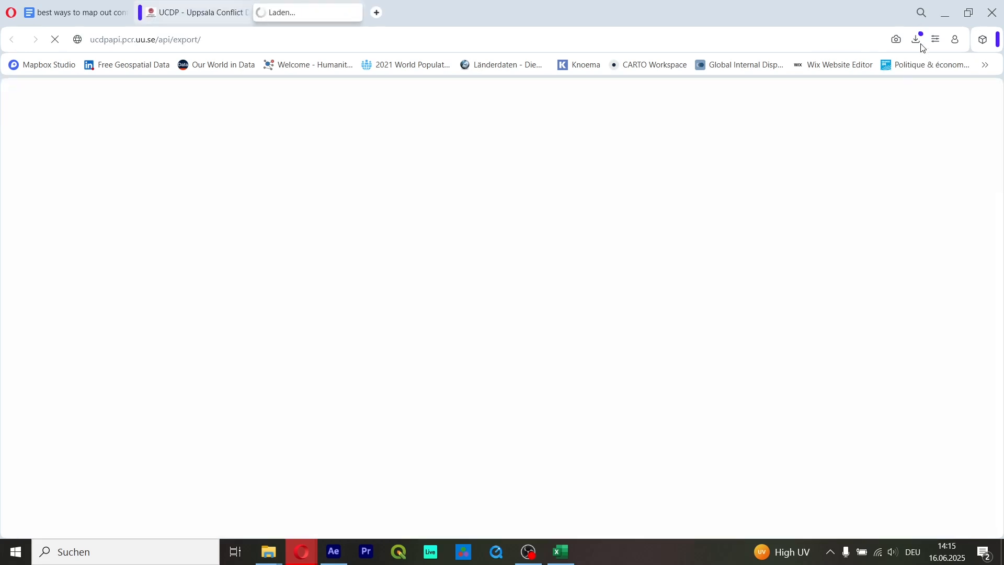
Step: Switch to After Effects, make the data mapcomp 1 layer visible and return the playhead to 0:00:00:00
{"action": "left_click", "coordinate": [944, 12]}
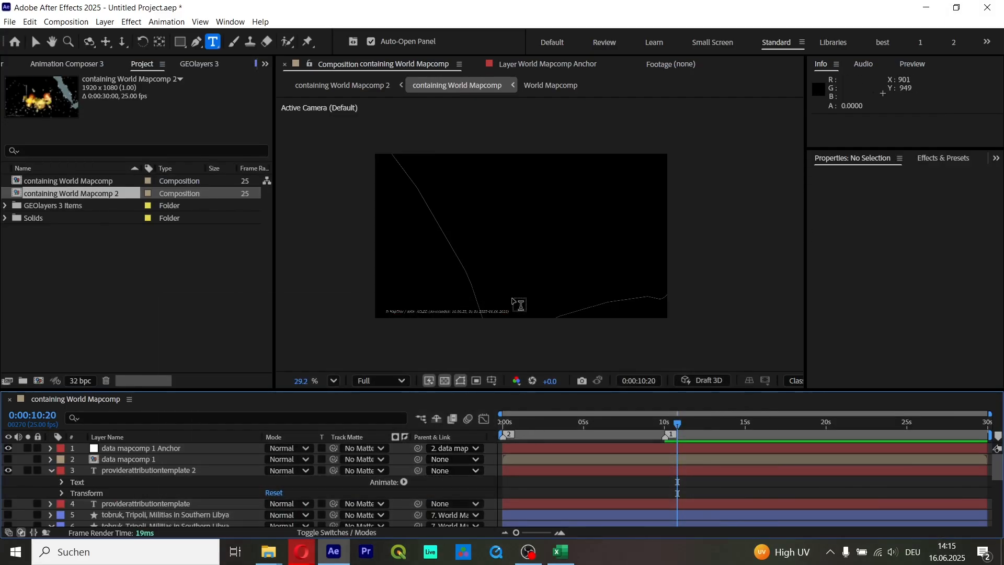
{"action": "left_click", "coordinate": [35, 41]}
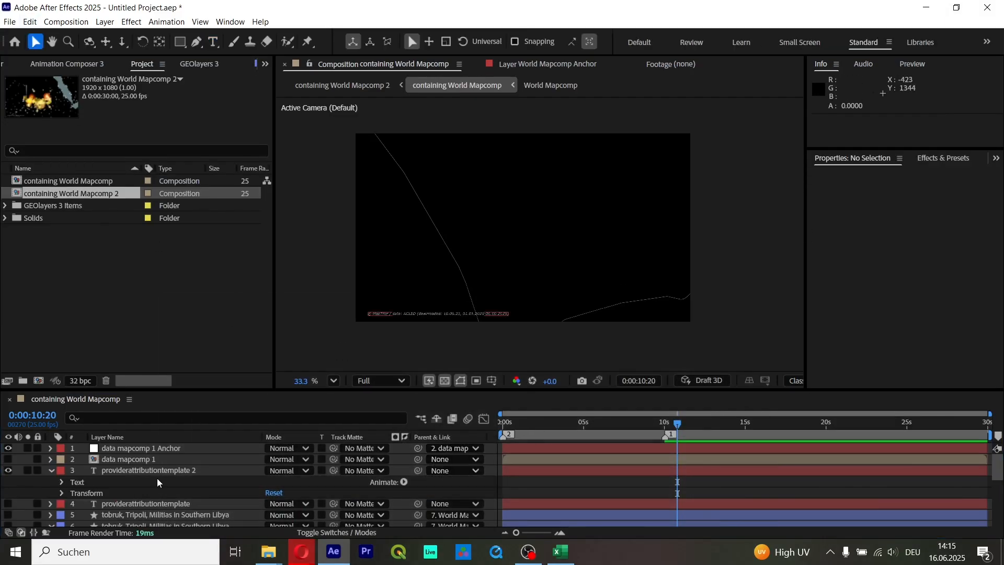
{"action": "left_click", "coordinate": [9, 459]}
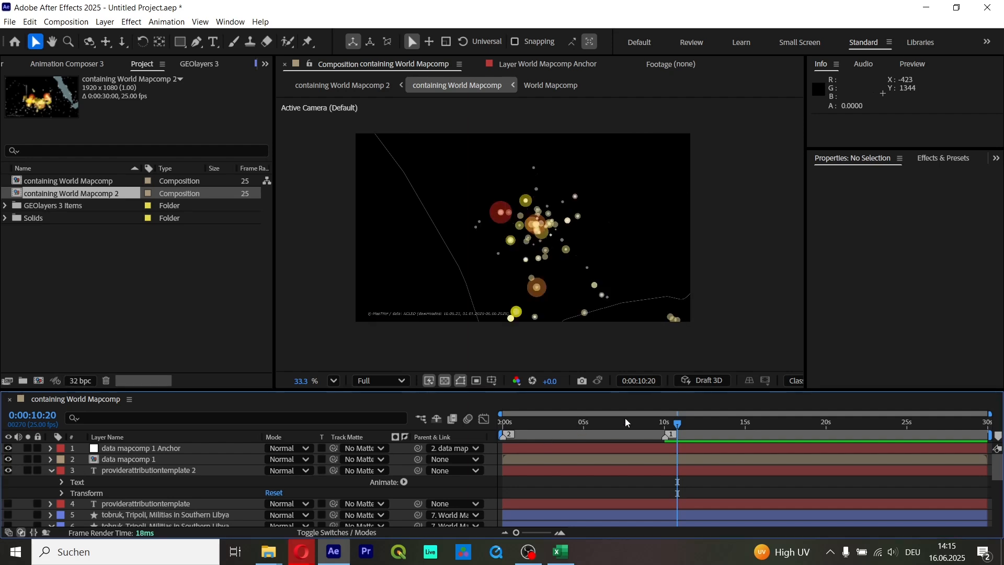
{"action": "left_click_drag", "start_coordinate": [677, 425], "coordinate": [464, 455]}
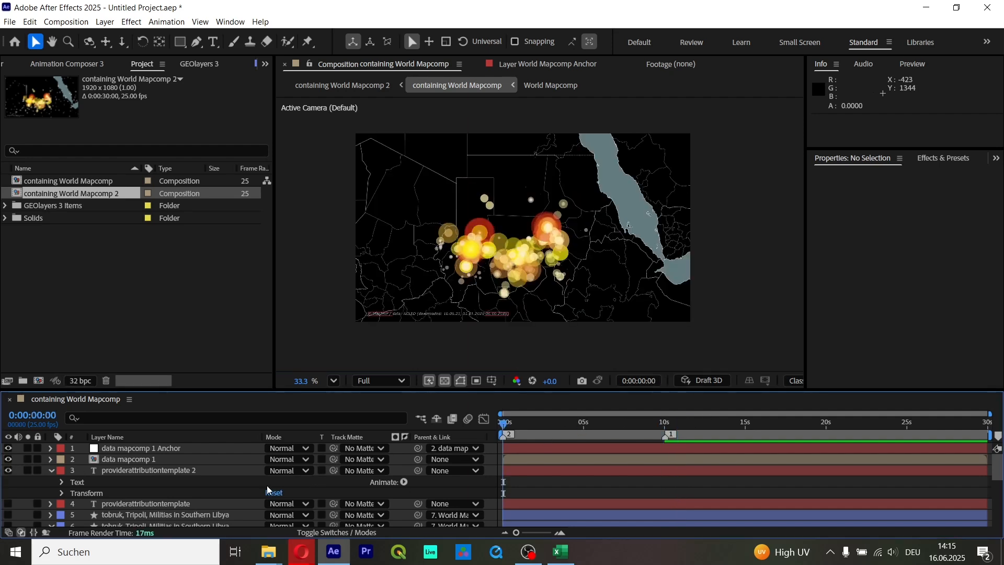
Step: Delete the World Mapcomp's second set of map view keyframes near 10 seconds
{"action": "scroll", "coordinate": [220, 497], "scroll_direction": "down", "scroll_amount": 10}
{"action": "scroll", "coordinate": [434, 467], "scroll_direction": "up", "scroll_amount": 3}
{"action": "left_click_drag", "start_coordinate": [706, 515], "coordinate": [646, 455]}
{"action": "key", "text": "Delete"}
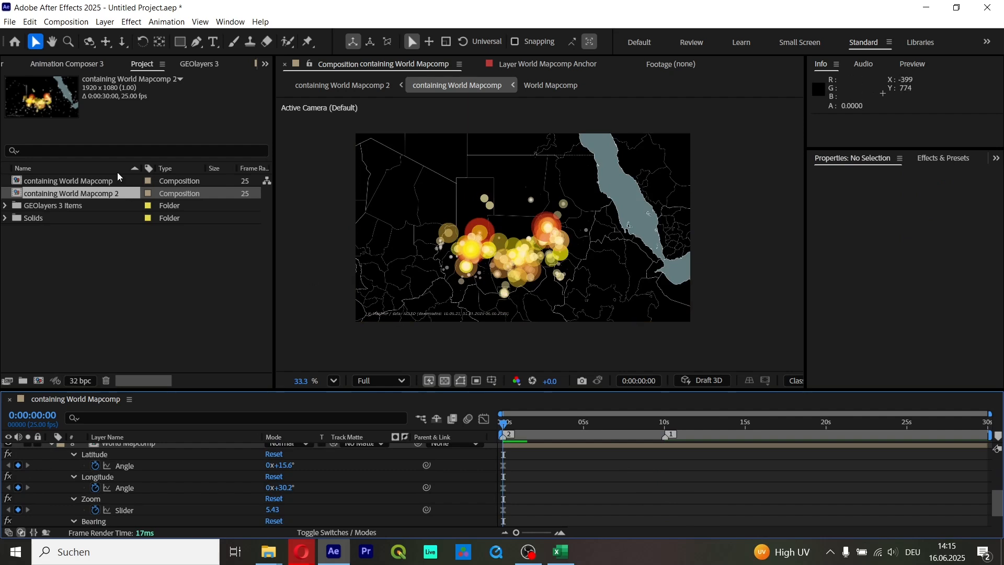
Step: Reframe the GEOlayers map to latitude 12.2°, longitude 29.7° and zoom 5.06, and start finalizing the mapcomps
{"action": "left_click", "coordinate": [199, 64]}
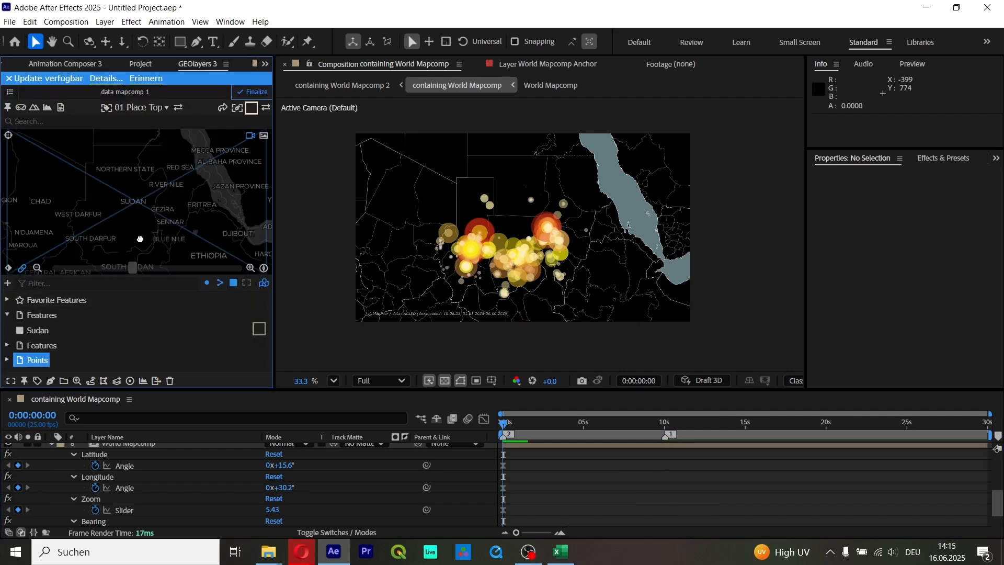
{"action": "left_click_drag", "start_coordinate": [141, 239], "coordinate": [139, 230]}
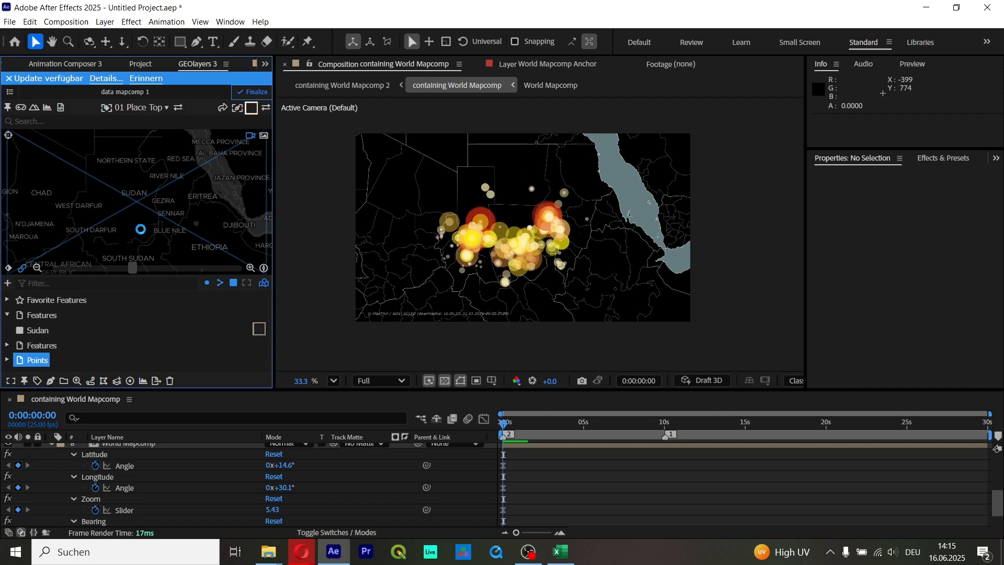
{"action": "scroll", "coordinate": [141, 228], "scroll_direction": "down", "scroll_amount": 2}
{"action": "scroll", "coordinate": [172, 225], "scroll_direction": "down", "scroll_amount": 2}
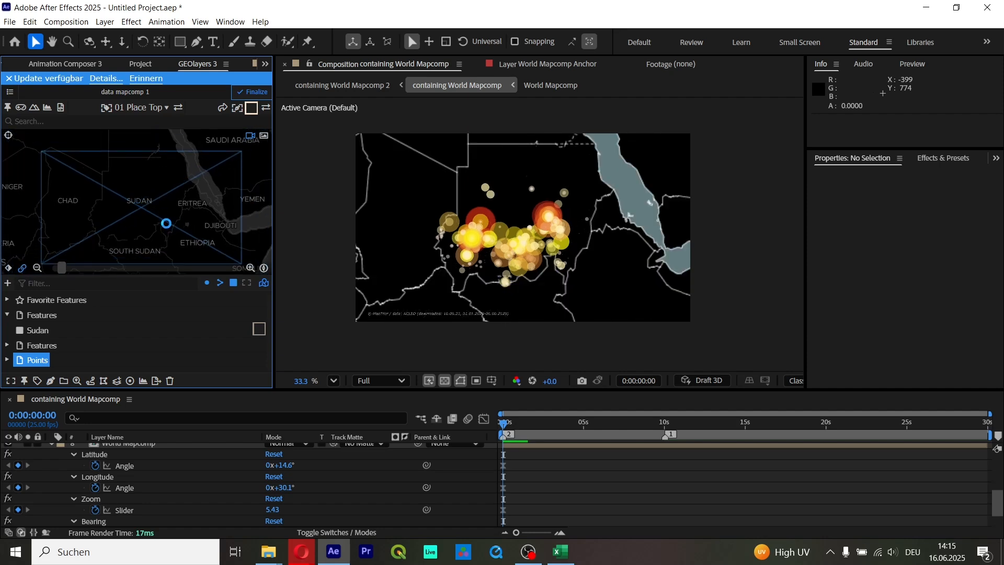
{"action": "left_click_drag", "start_coordinate": [163, 224], "coordinate": [162, 203]}
{"action": "left_click", "coordinate": [251, 92]}
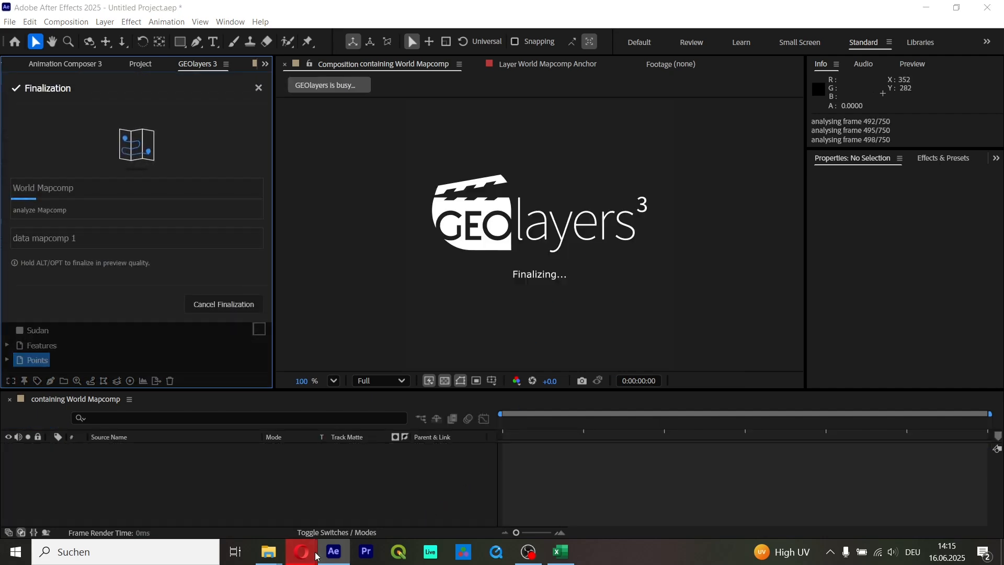
Step: Check the browser's recent downloads, request the UCDP Sudan download again and close the old export page
{"action": "mouse_move", "coordinate": [302, 552]}
{"action": "left_click", "coordinate": [264, 497]}
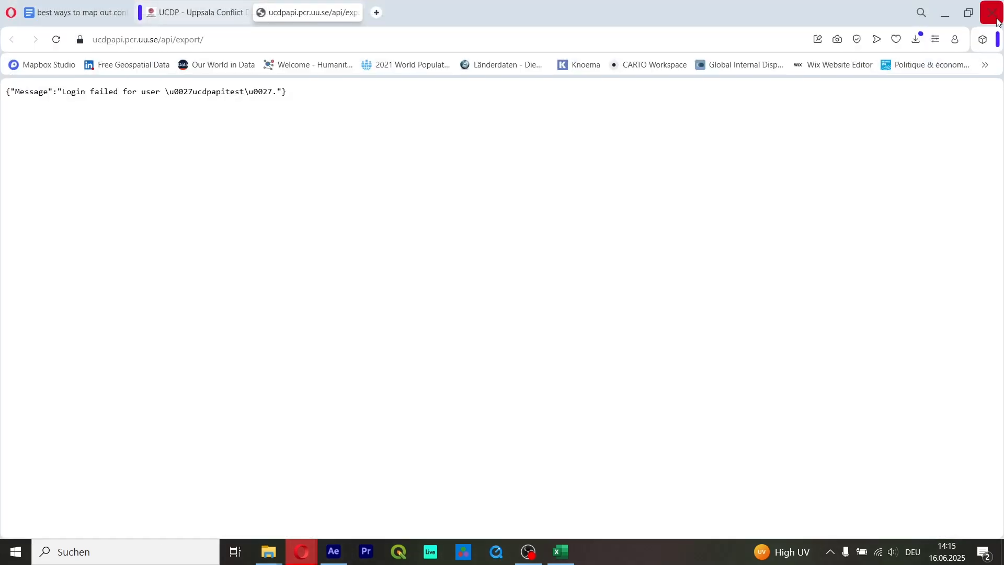
{"action": "left_click", "coordinate": [916, 40]}
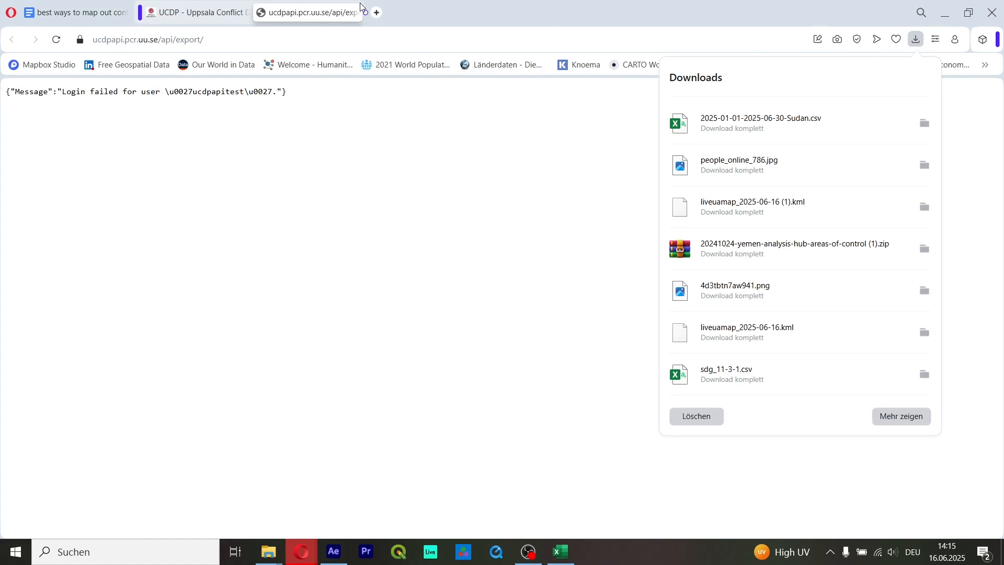
{"action": "left_click", "coordinate": [158, 7]}
{"action": "left_click", "coordinate": [846, 174]}
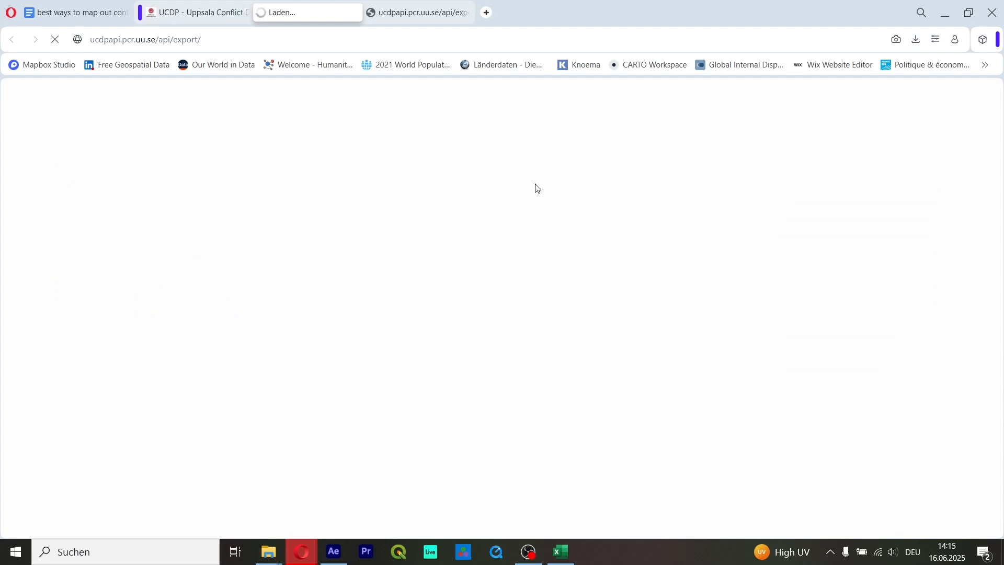
{"action": "left_click", "coordinate": [464, 13]}
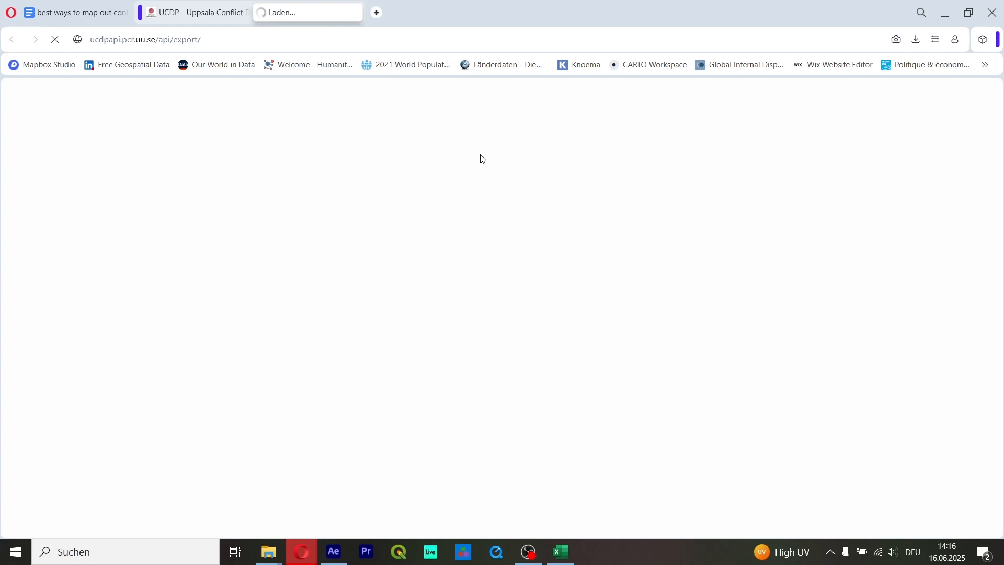
Step: Switch to After Effects and close the GEOlayers finalization window
{"action": "left_click", "coordinate": [334, 551]}
{"action": "left_click", "coordinate": [244, 300]}
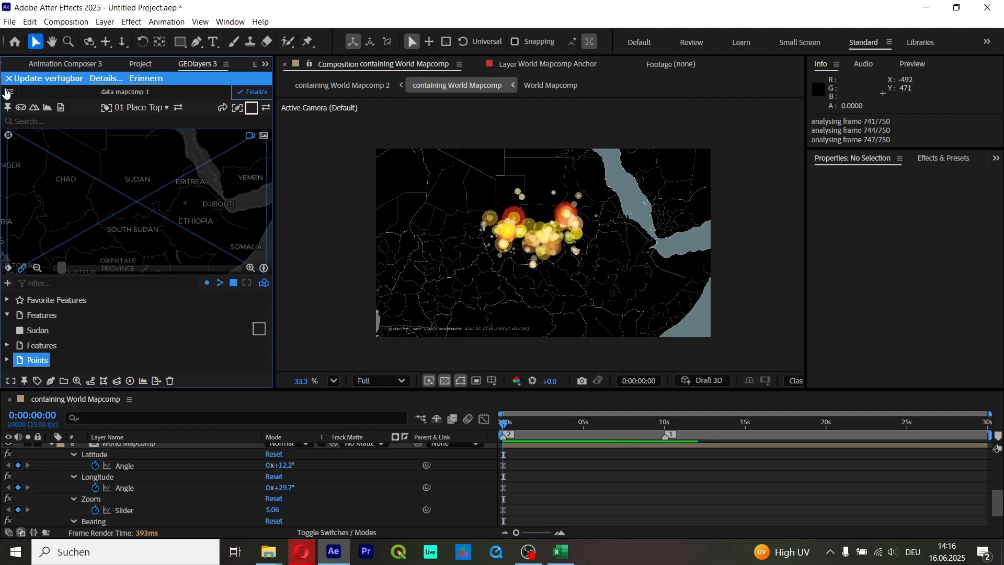
Step: Switch back to the browser and read the response on the UCDP export page
{"action": "mouse_move", "coordinate": [305, 555]}
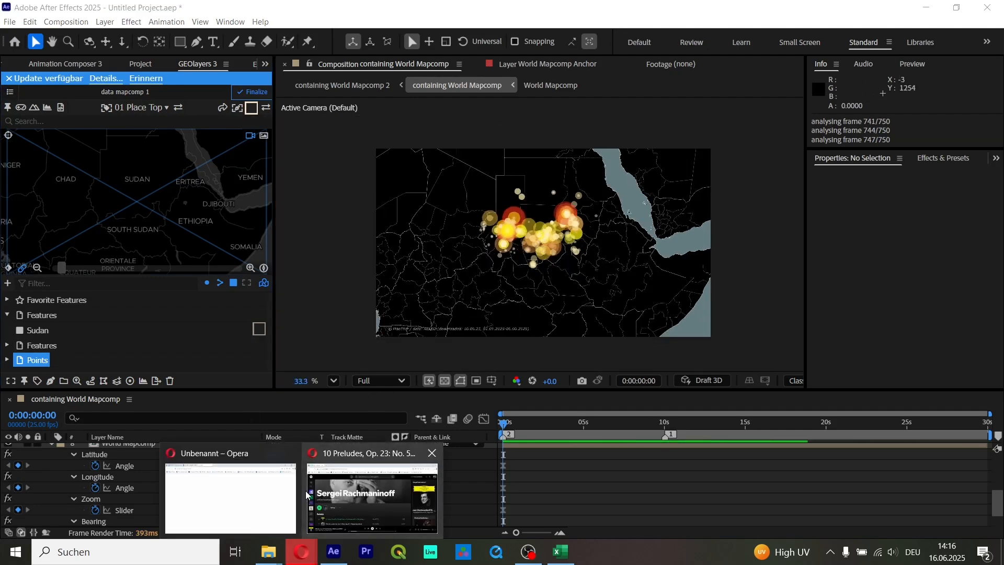
{"action": "left_click", "coordinate": [230, 497]}
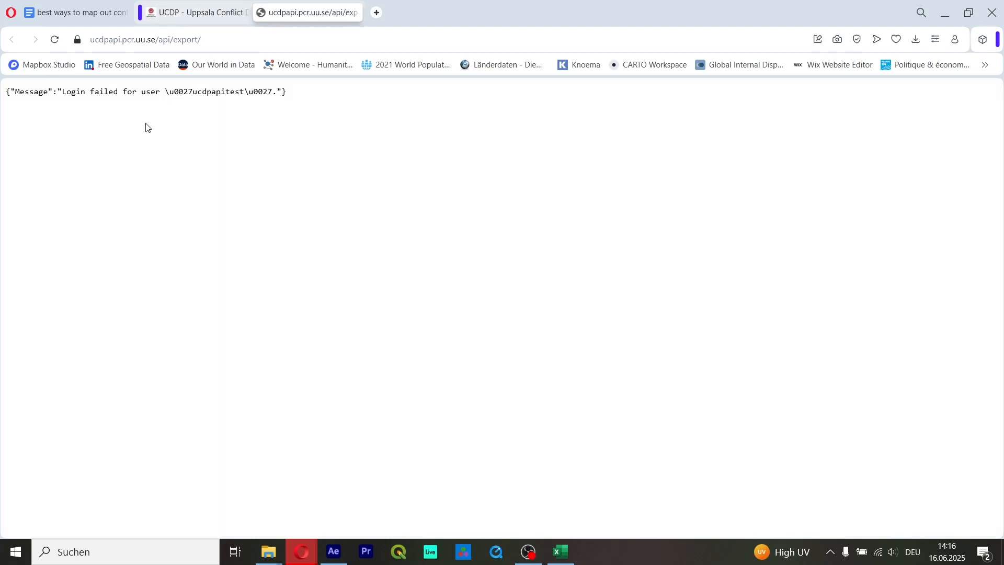
{"action": "left_click_drag", "start_coordinate": [63, 91], "coordinate": [287, 94]}
{"action": "left_click", "coordinate": [305, 98]}
Step: Return to the UCDP Sudan page, go to the start map and select Bosnia-Herzegovina on it
{"action": "left_click", "coordinate": [184, 6]}
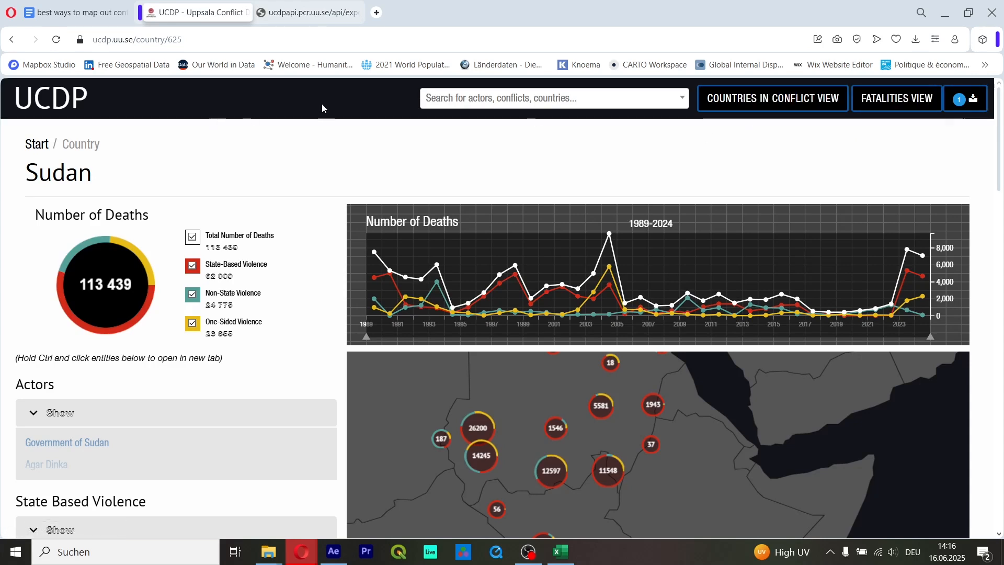
{"action": "scroll", "coordinate": [379, 155], "scroll_direction": "down", "scroll_amount": 5}
{"action": "scroll", "coordinate": [157, 211], "scroll_direction": "up", "scroll_amount": 5}
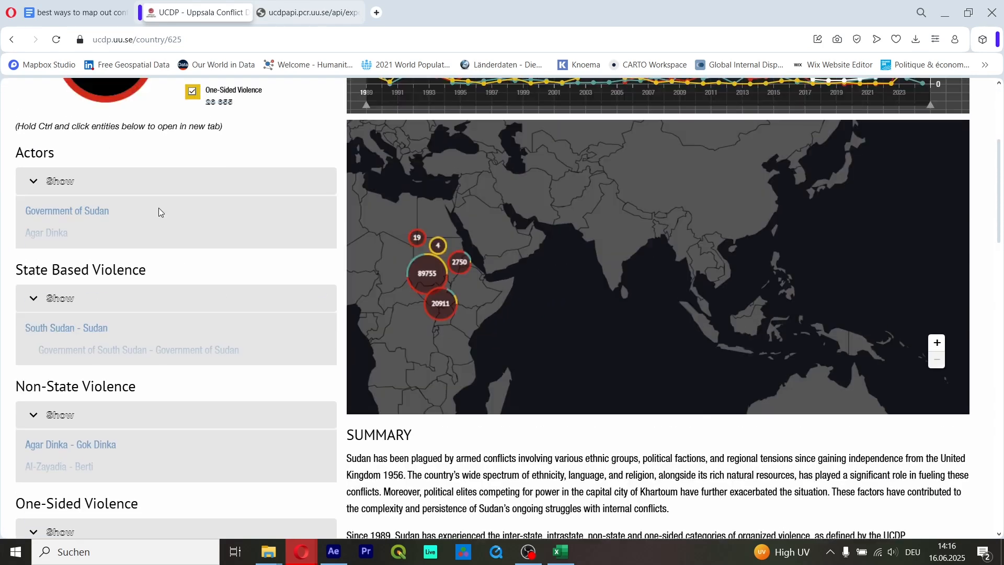
{"action": "left_click", "coordinate": [36, 143]}
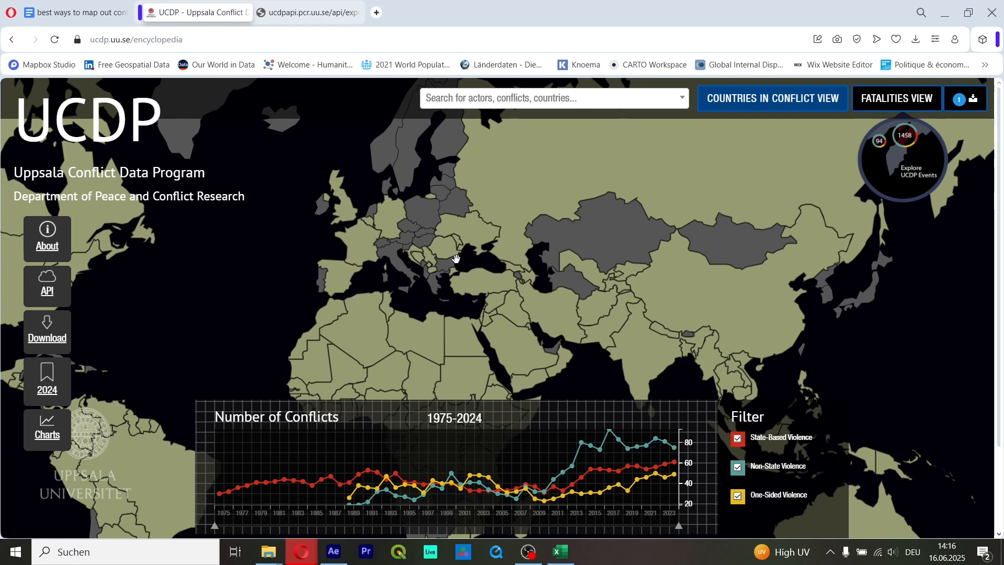
{"action": "left_click", "coordinate": [420, 257]}
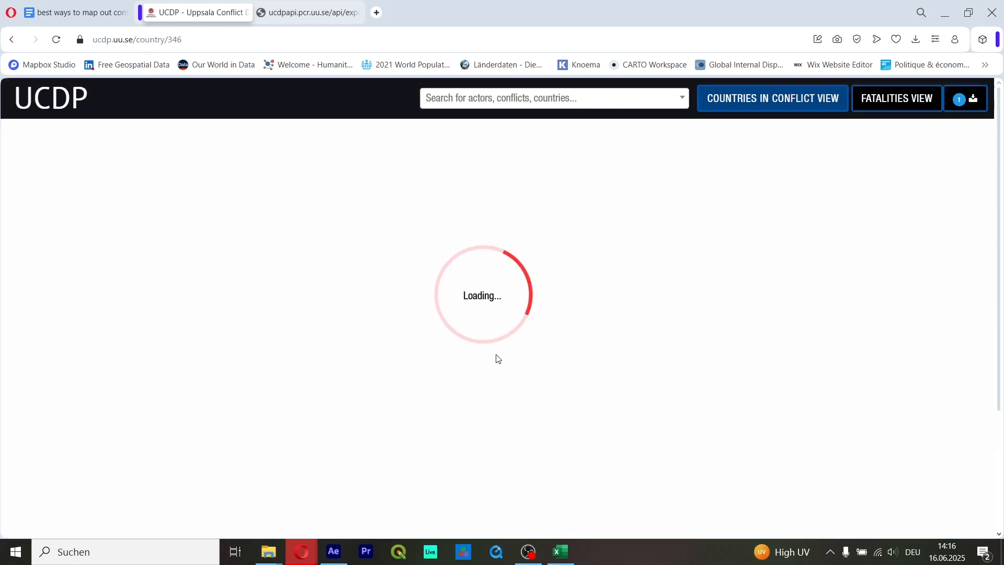
Step: Remove Sudan from the UCDP download list
{"action": "left_click", "coordinate": [965, 98]}
{"action": "left_click", "coordinate": [768, 138]}
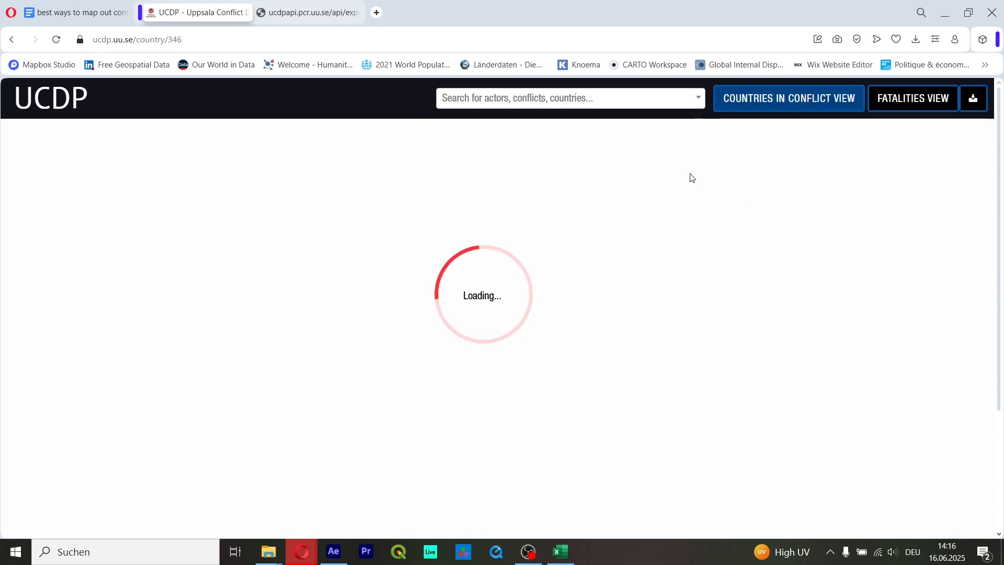
Step: Display the UCDP fatalities map, search for "bo" and open the Bosnia-Herzegovina country page
{"action": "left_click", "coordinate": [909, 99]}
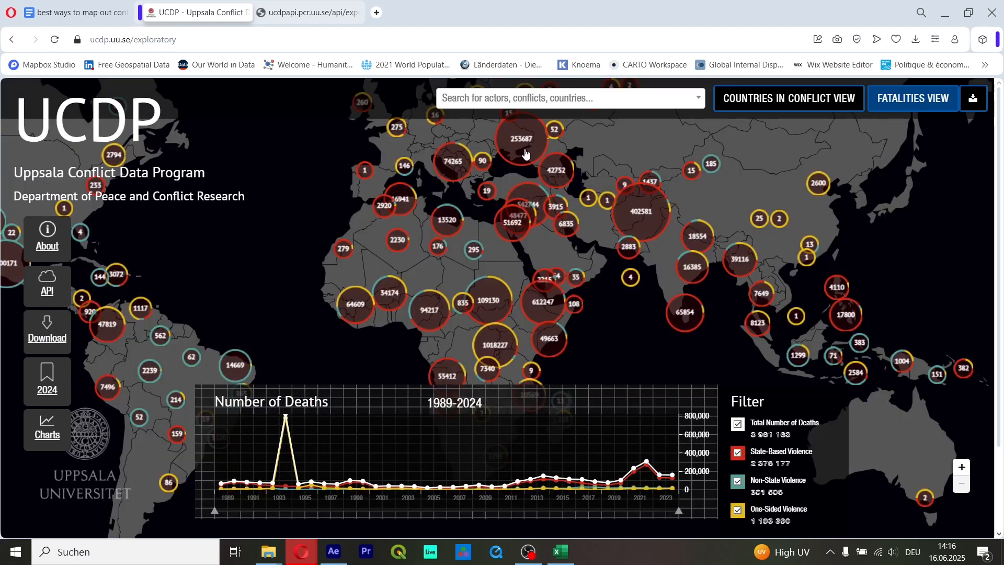
{"action": "left_click", "coordinate": [516, 101]}
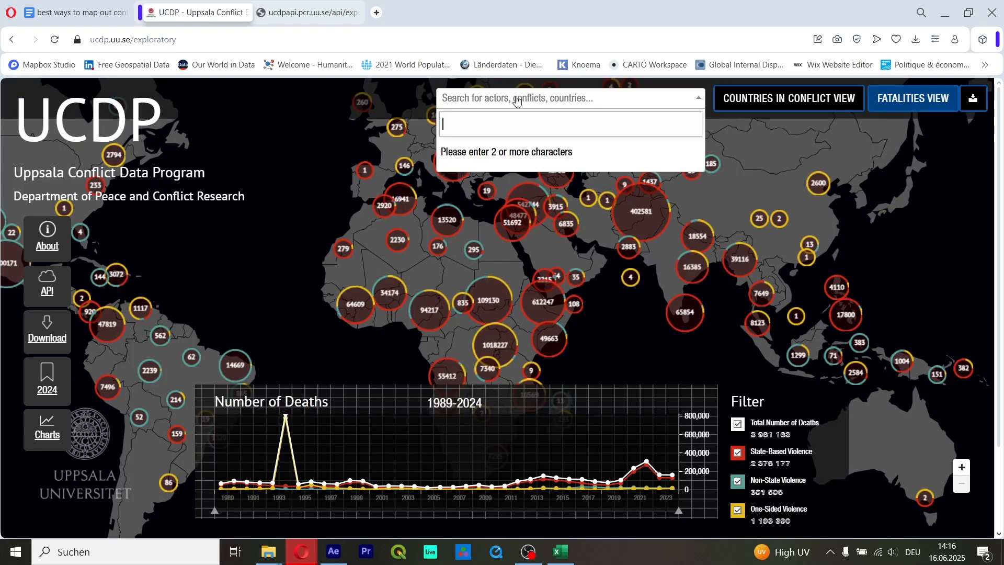
{"action": "type", "text": "bo"}
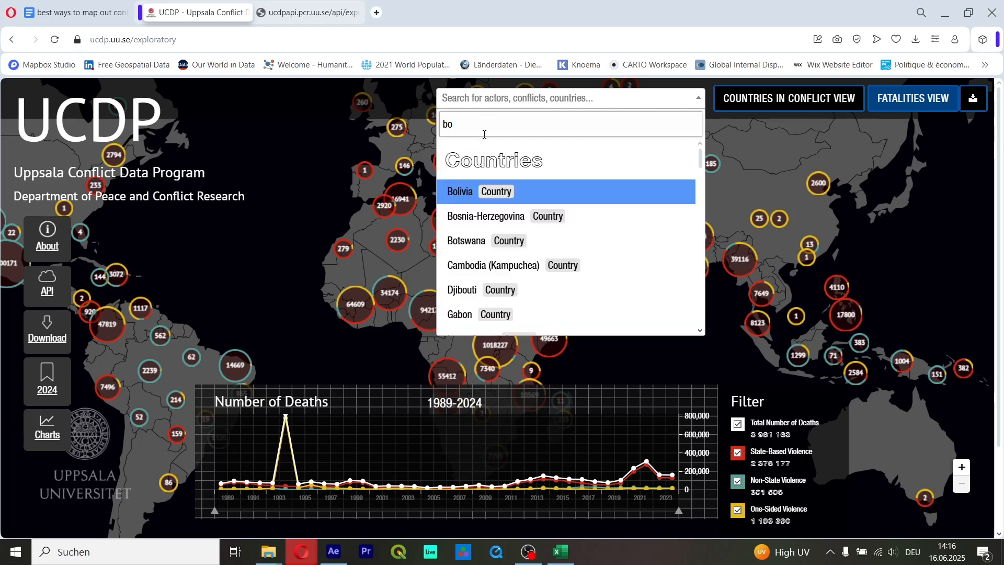
{"action": "left_click", "coordinate": [544, 215]}
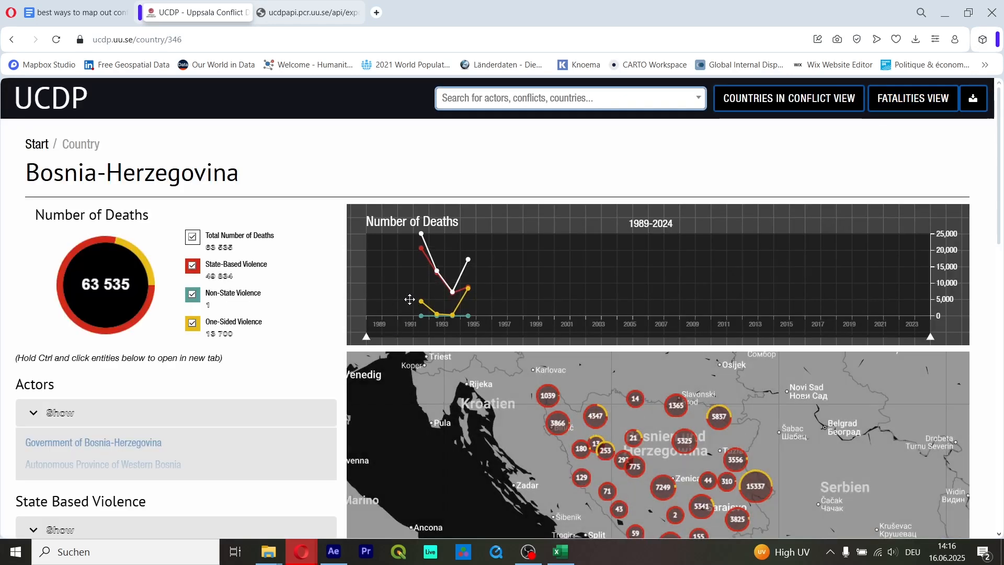
Step: Add the Bosnia-Herzegovina country page to the UCDP download list
{"action": "scroll", "coordinate": [234, 365], "scroll_direction": "down", "scroll_amount": 2}
{"action": "scroll", "coordinate": [273, 333], "scroll_direction": "down", "scroll_amount": 6}
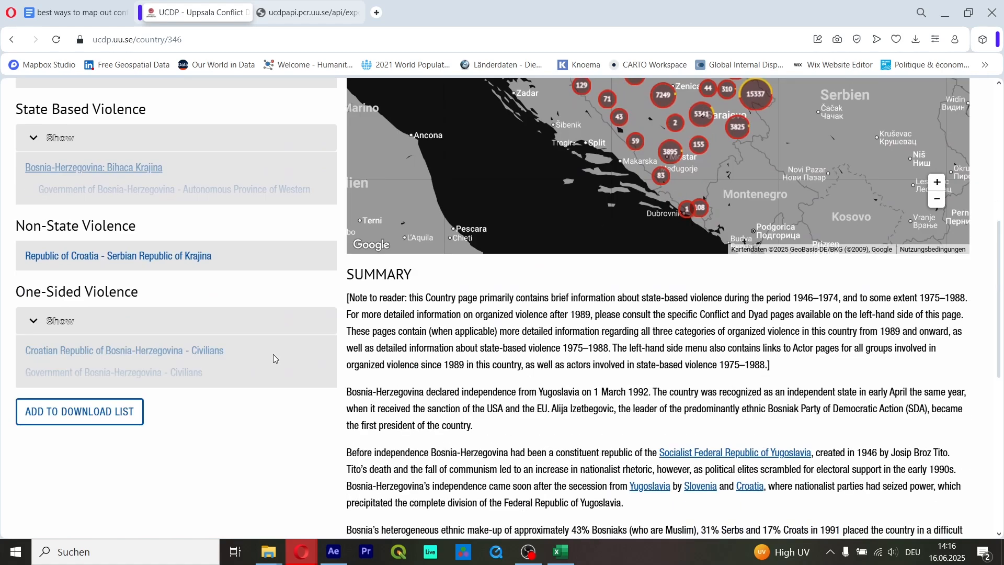
{"action": "left_click", "coordinate": [78, 285]}
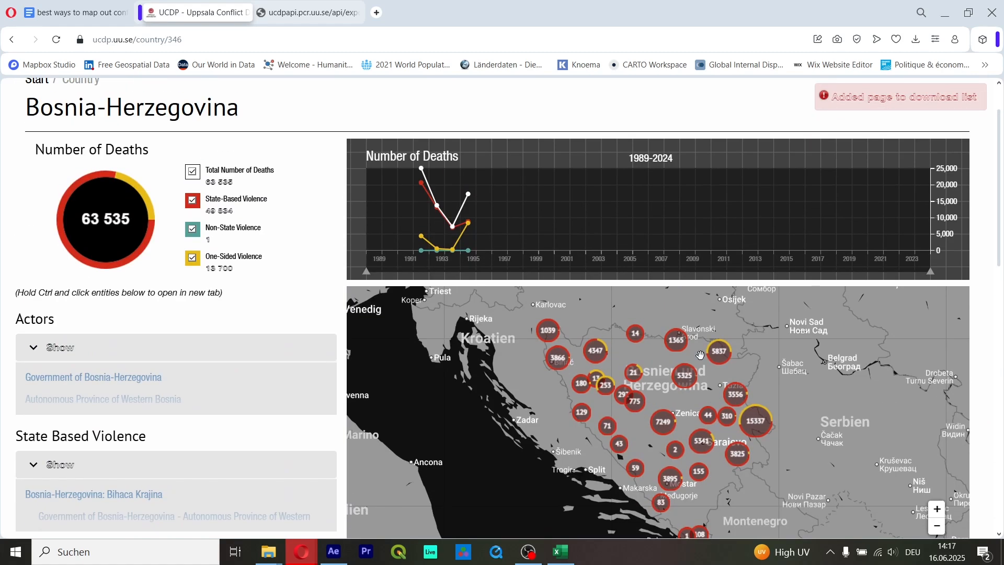
Step: Examine the fatality locations around Travnik in central Bosnia on the country page's map
{"action": "scroll", "coordinate": [702, 356], "scroll_direction": "down", "scroll_amount": 4}
{"action": "scroll", "coordinate": [737, 345], "scroll_direction": "up", "scroll_amount": 5}
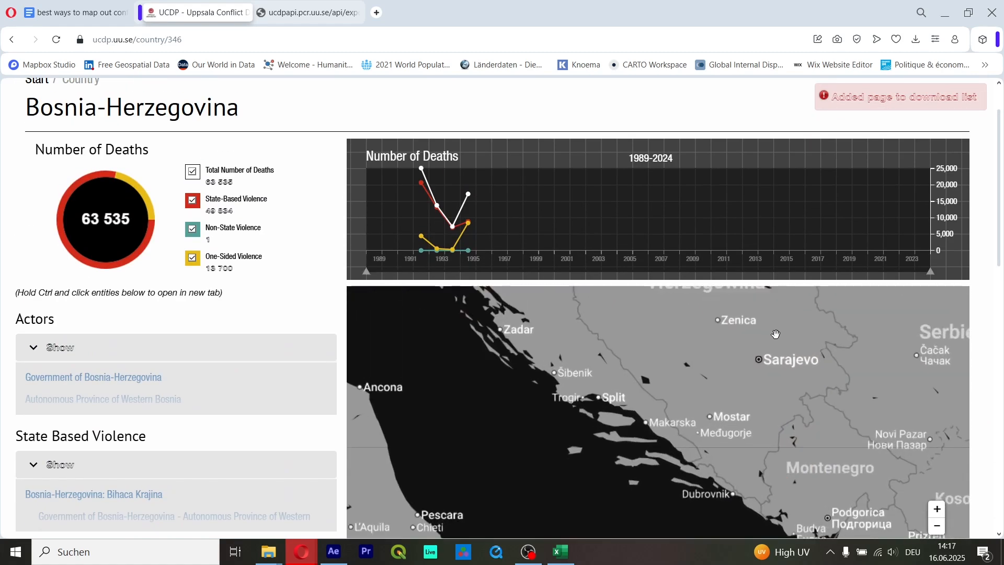
{"action": "scroll", "coordinate": [775, 333], "scroll_direction": "up", "scroll_amount": 5}
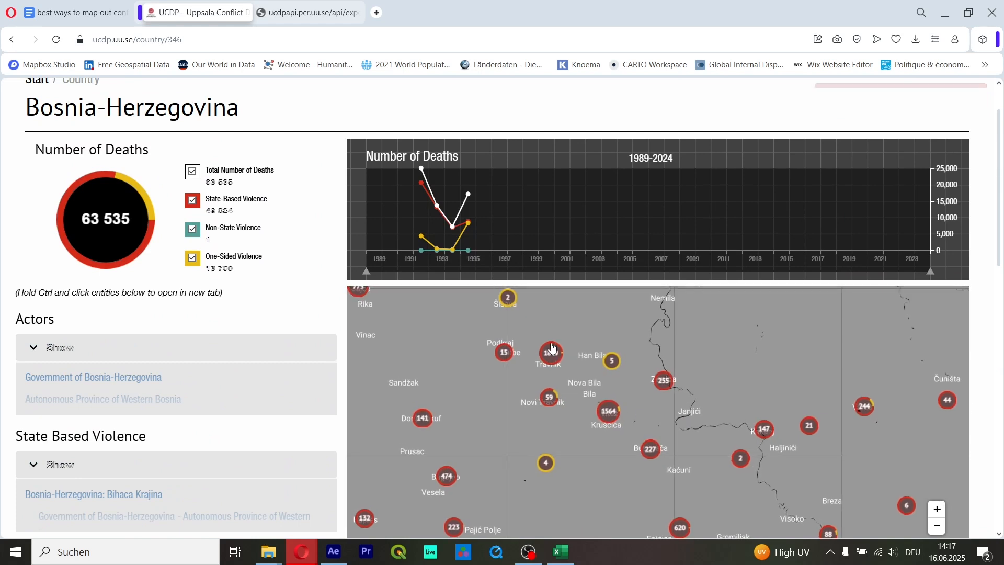
{"action": "scroll", "coordinate": [732, 219], "scroll_direction": "up", "scroll_amount": 2}
Step: Request the download of the Bosnia-Herzegovina page from the UCDP download list
{"action": "left_click", "coordinate": [967, 100]}
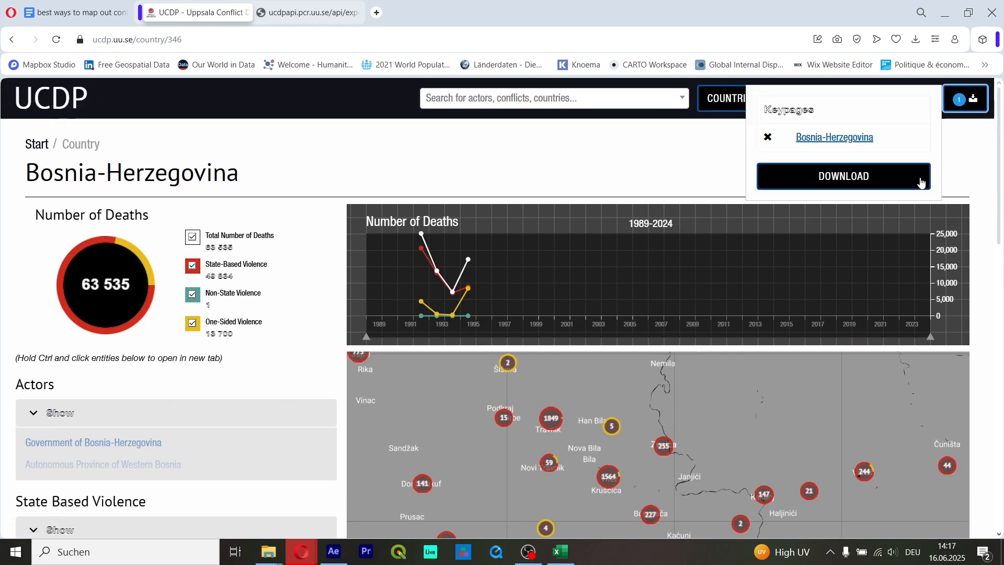
{"action": "left_click", "coordinate": [921, 183]}
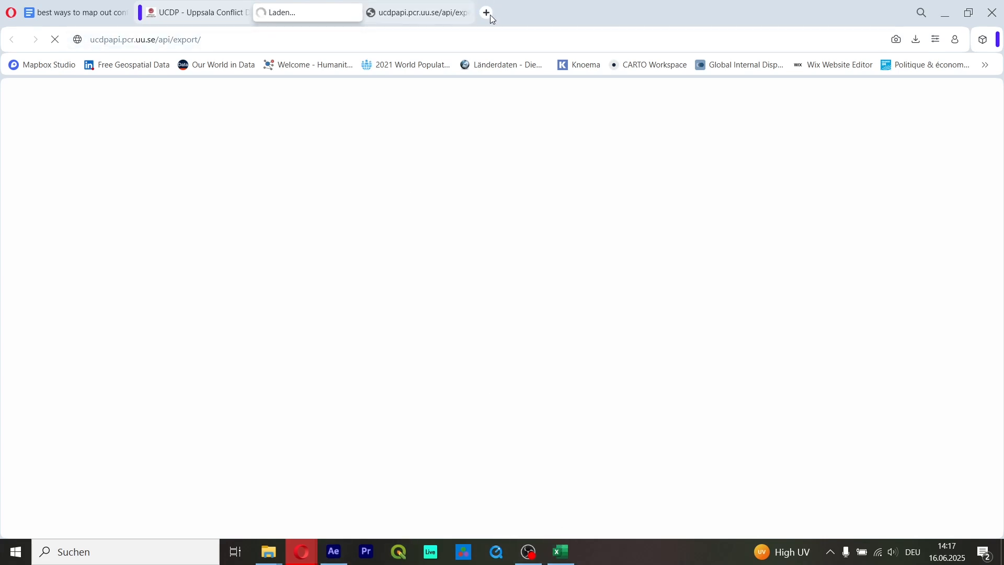
Step: Switch to the tutorial notes document and review the Uppsala Conflict Data Program section
{"action": "left_click", "coordinate": [65, 11]}
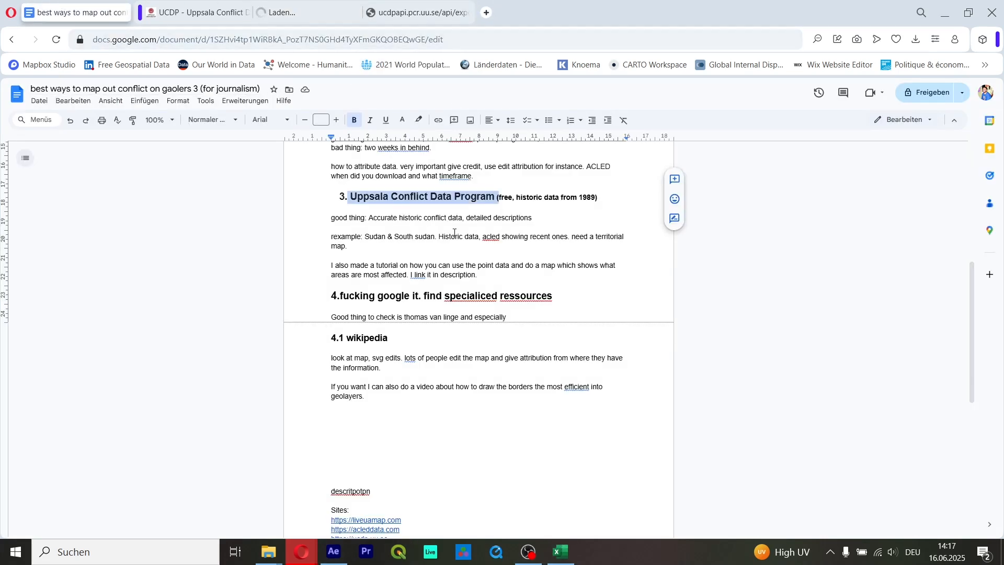
{"action": "left_click", "coordinate": [494, 246]}
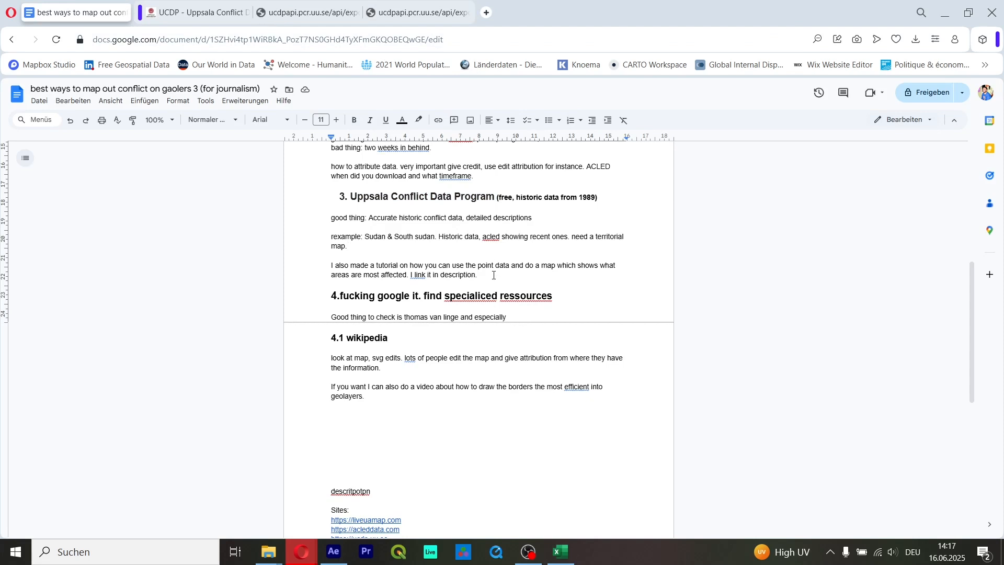
Step: Close the two UCDP export pages and return to the Uppsala Conflict Data Program section of the tutorial notes
{"action": "left_click", "coordinate": [305, 5]}
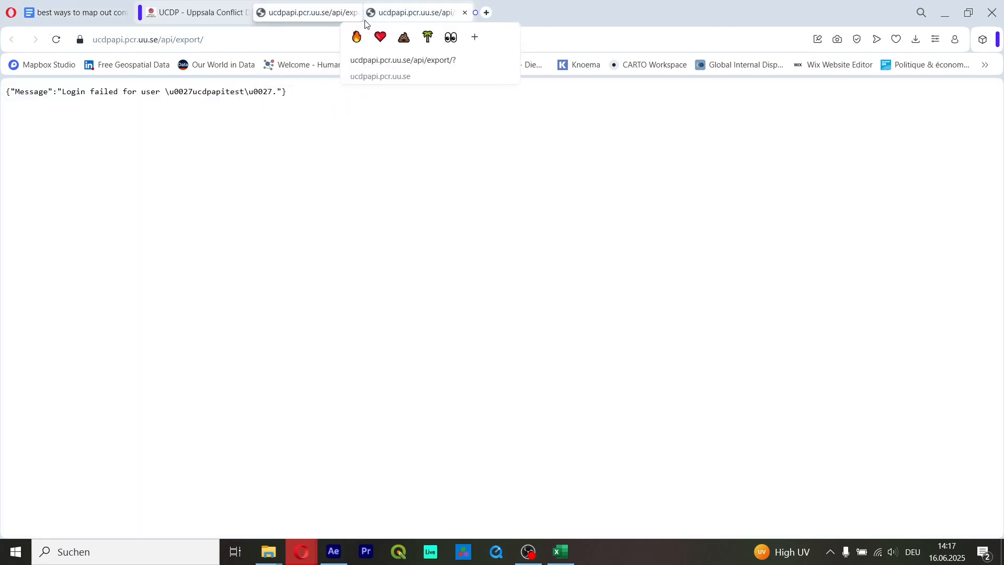
{"action": "left_click", "coordinate": [355, 13]}
{"action": "left_click", "coordinate": [355, 13]}
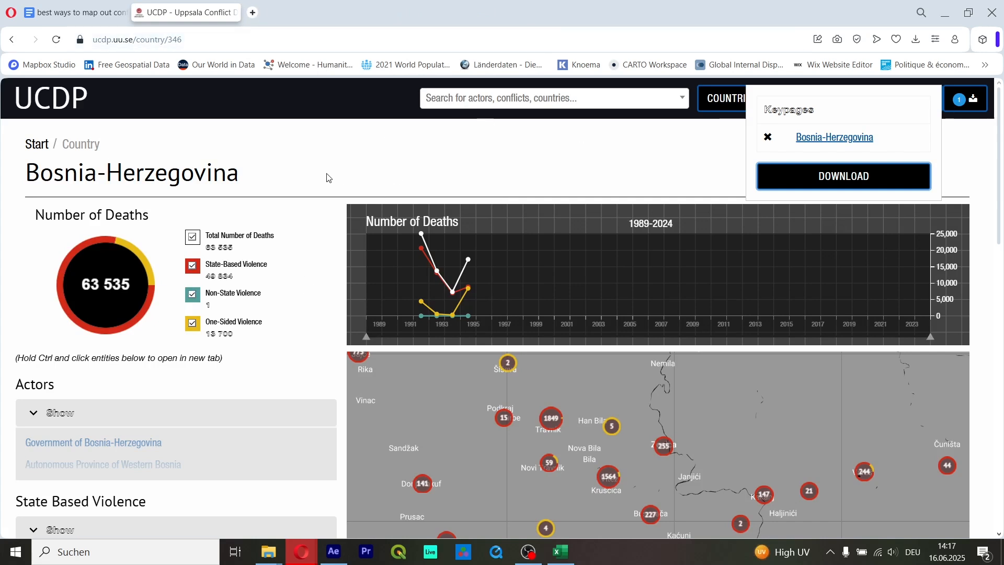
{"action": "left_click", "coordinate": [126, 14]}
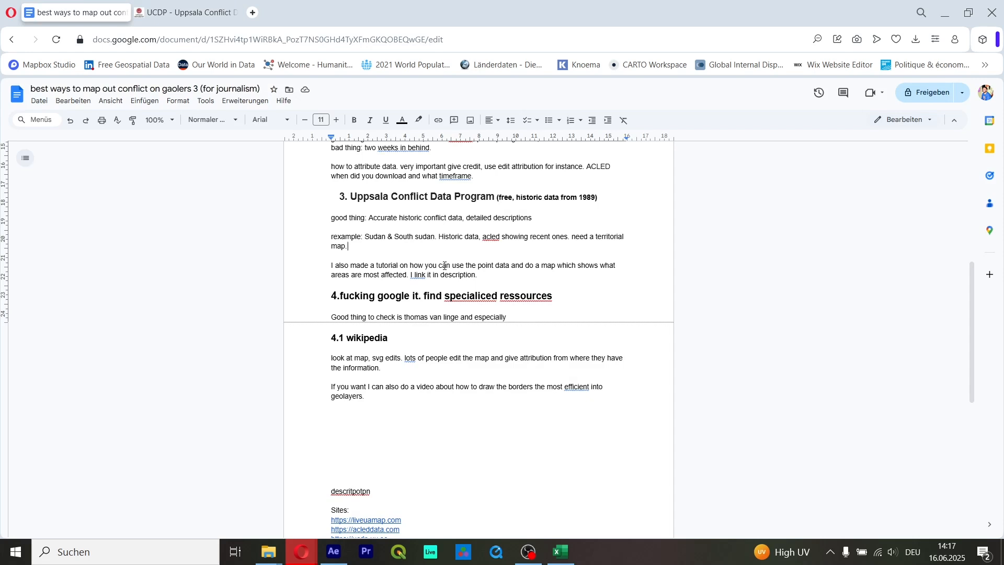
{"action": "scroll", "coordinate": [444, 265], "scroll_direction": "up", "scroll_amount": 2}
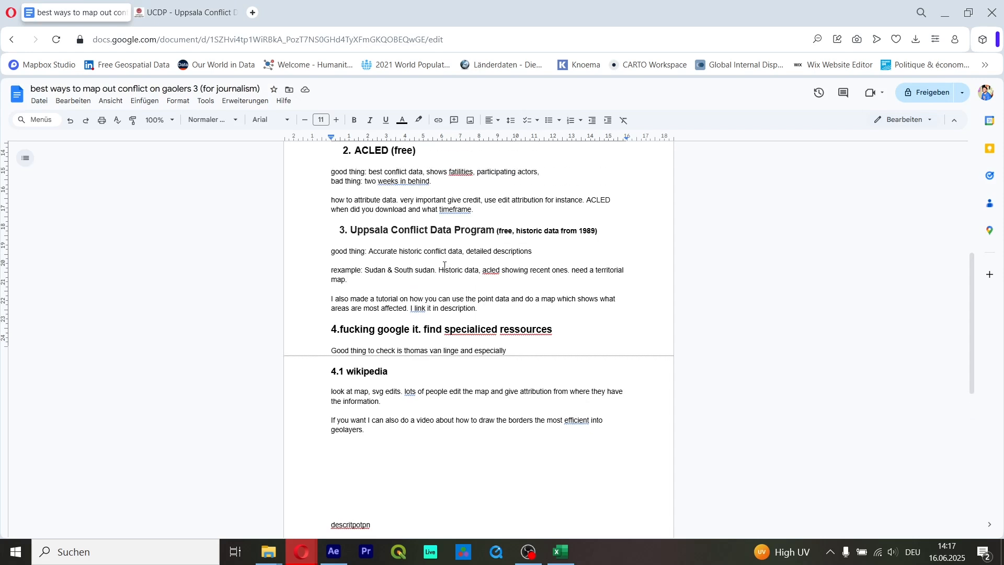
{"action": "left_click", "coordinate": [253, 12]}
{"action": "type", "text": "y"}
{"action": "left_click", "coordinate": [179, 90]}
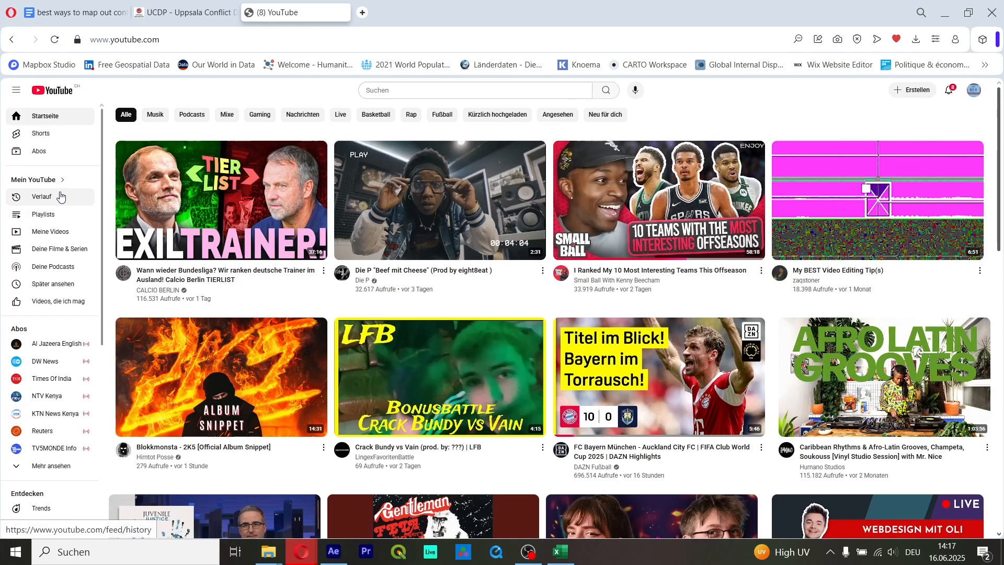
{"action": "left_click", "coordinate": [50, 231]}
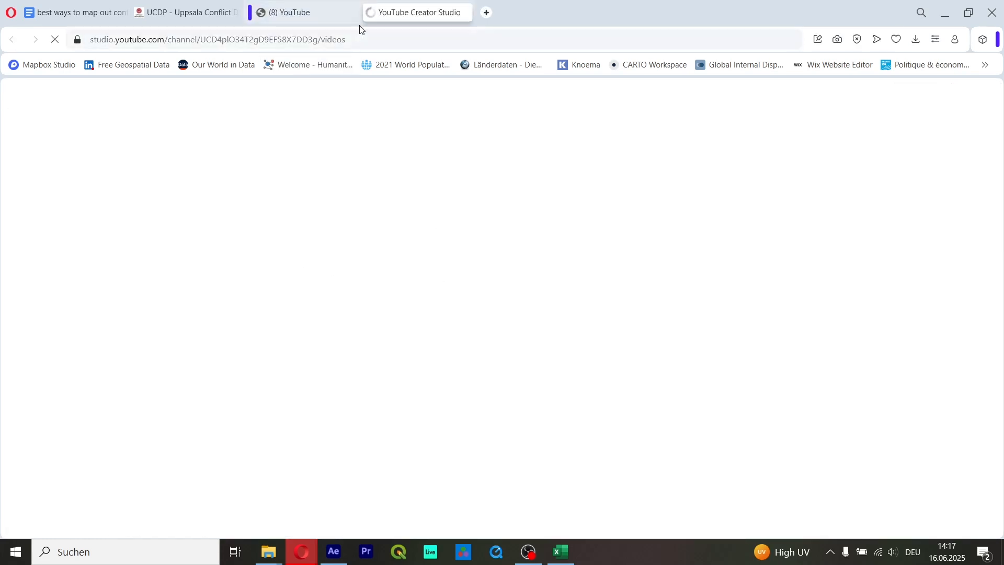
{"action": "left_click", "coordinate": [355, 12]}
{"action": "key", "text": "ctrl+t"}
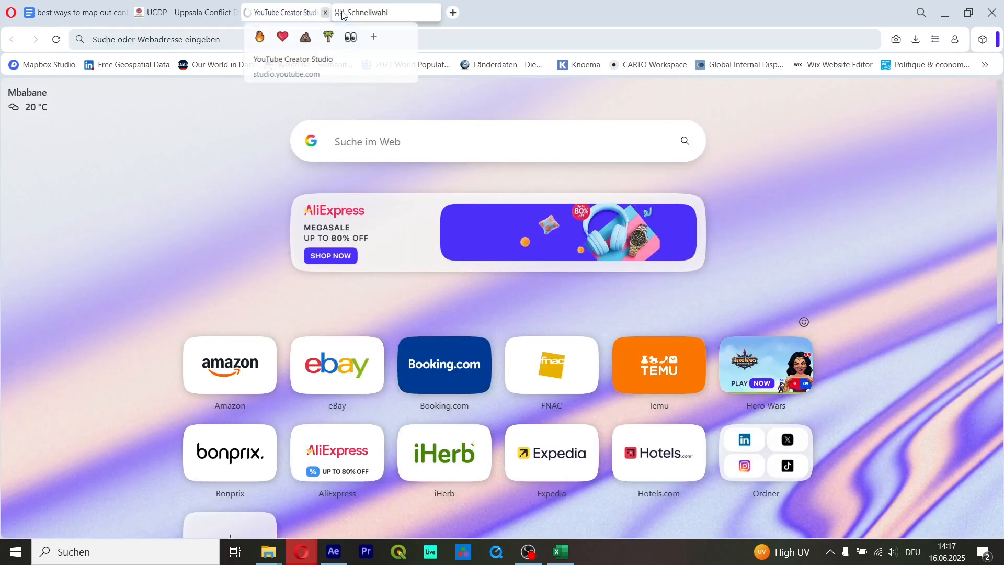
{"action": "left_click", "coordinate": [325, 12]}
{"action": "left_click", "coordinate": [325, 12]}
Step: Review section 4 of the tutorial notes on specialized resources and close the UCDP Bosnia-Herzegovina page
{"action": "scroll", "coordinate": [271, 219], "scroll_direction": "down", "scroll_amount": 5}
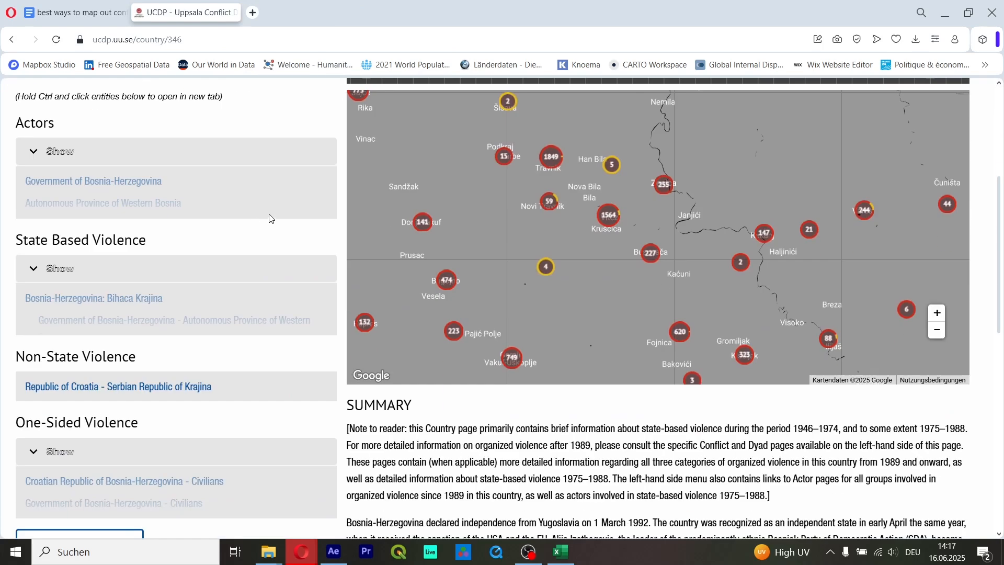
{"action": "left_click", "coordinate": [76, 13]}
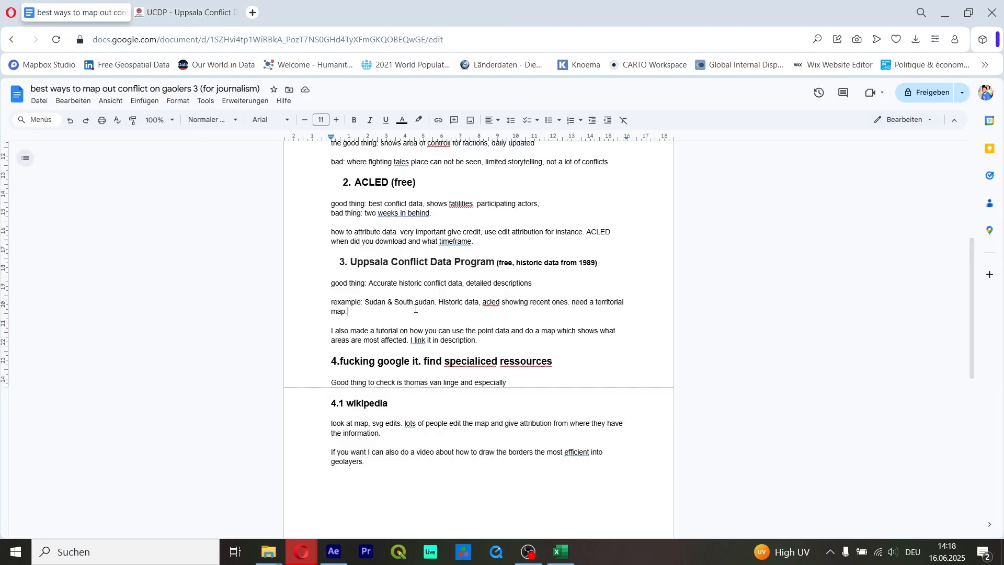
{"action": "scroll", "coordinate": [426, 299], "scroll_direction": "down", "scroll_amount": 2}
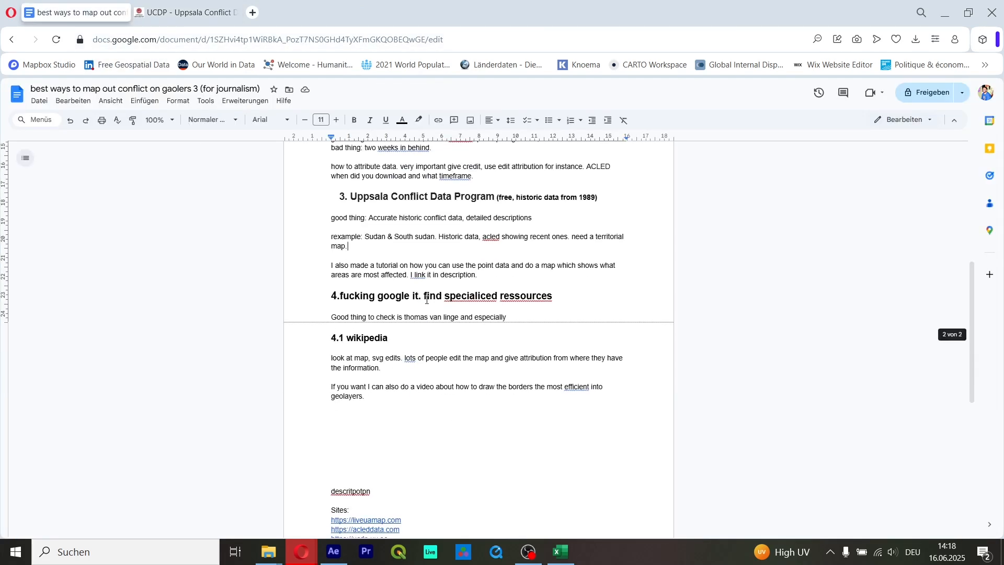
{"action": "left_click", "coordinate": [367, 302]}
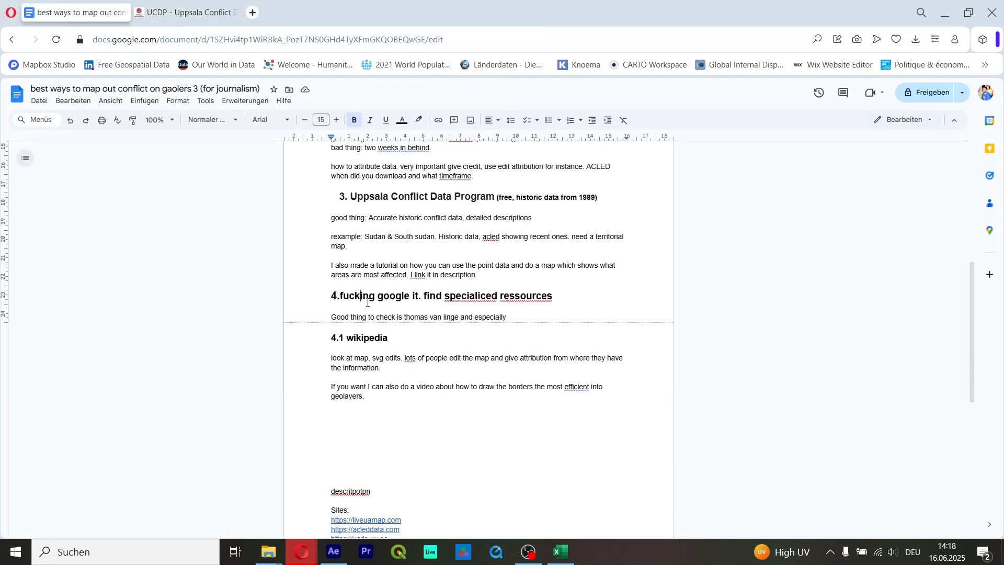
{"action": "left_click", "coordinate": [213, 4]}
{"action": "middle_click", "coordinate": [152, 18]}
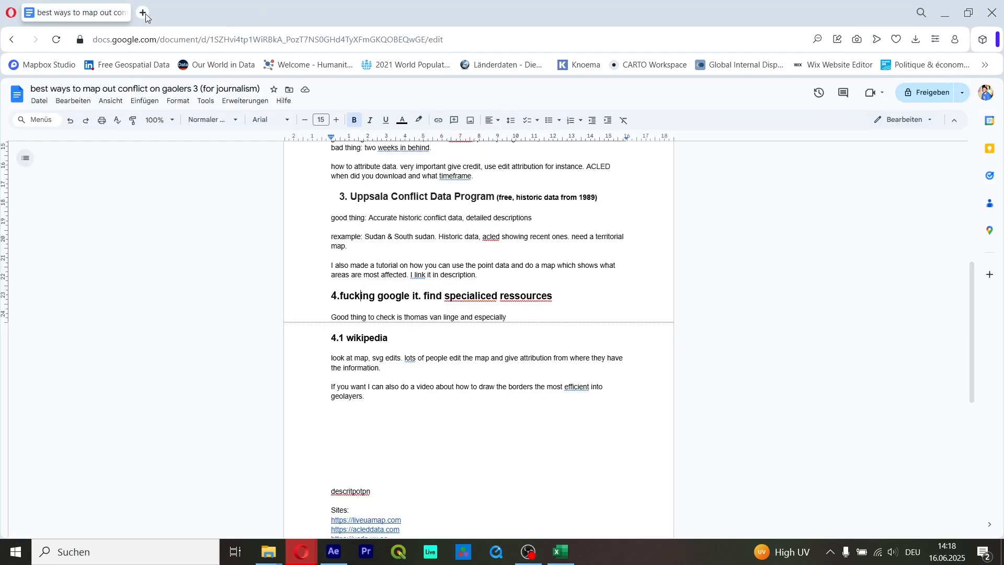
Step: Search Google for "myanmar war map" in a separate browser tab and show the image results
{"action": "left_click", "coordinate": [143, 12]}
{"action": "type", "text": "my"}
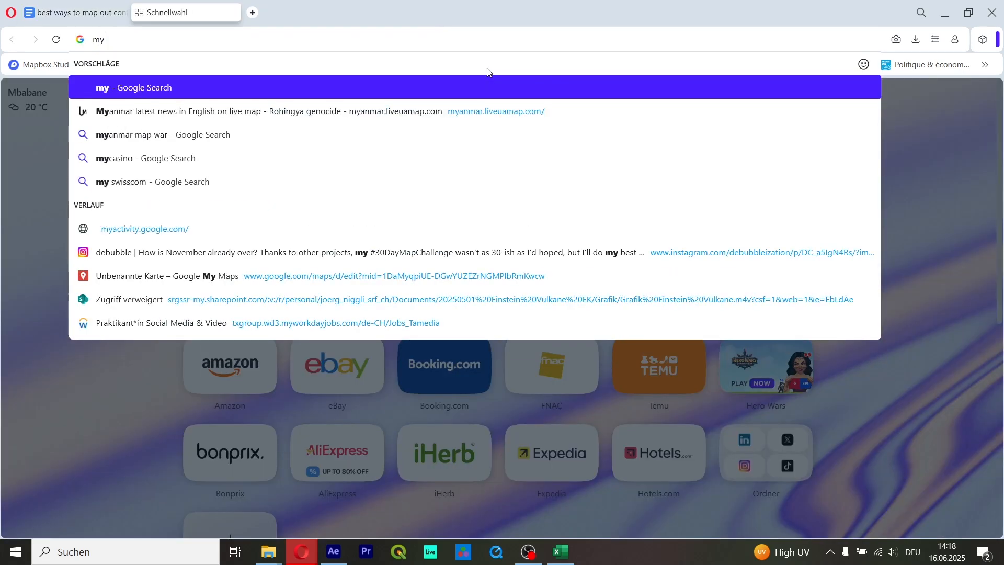
{"action": "type", "text": "anmar war"}
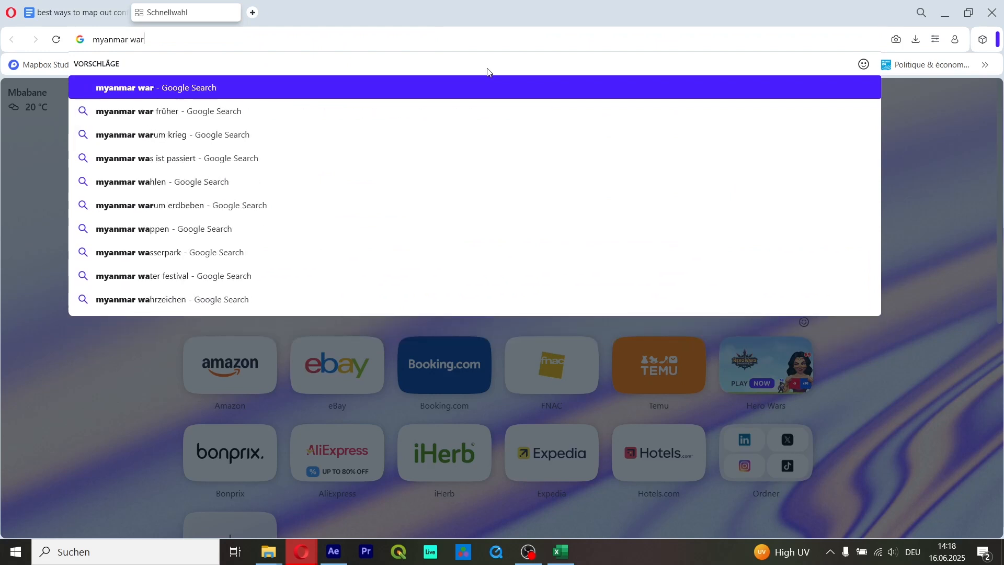
{"action": "type", "text": " map"}
{"action": "key", "text": "Return"}
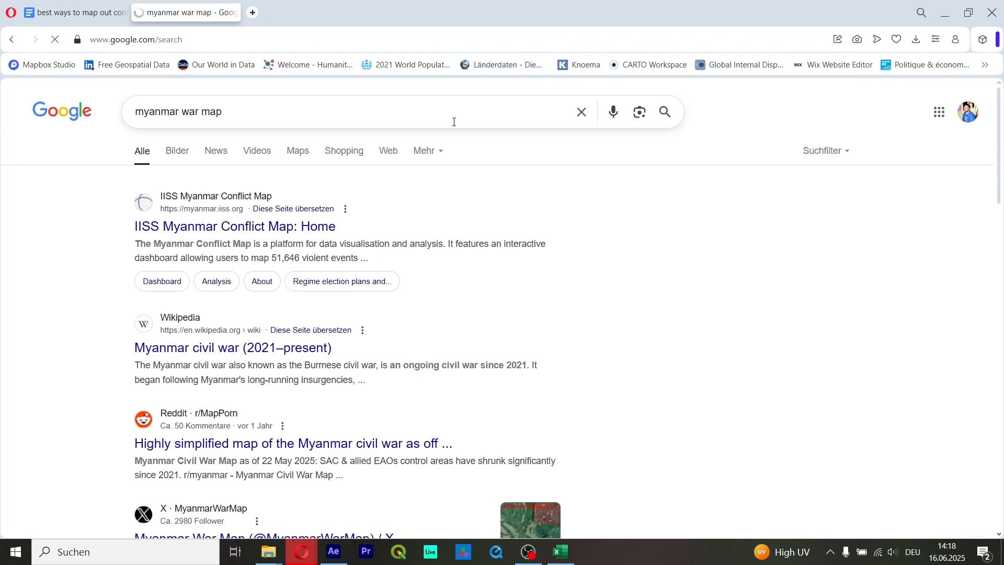
{"action": "left_click", "coordinate": [173, 152]}
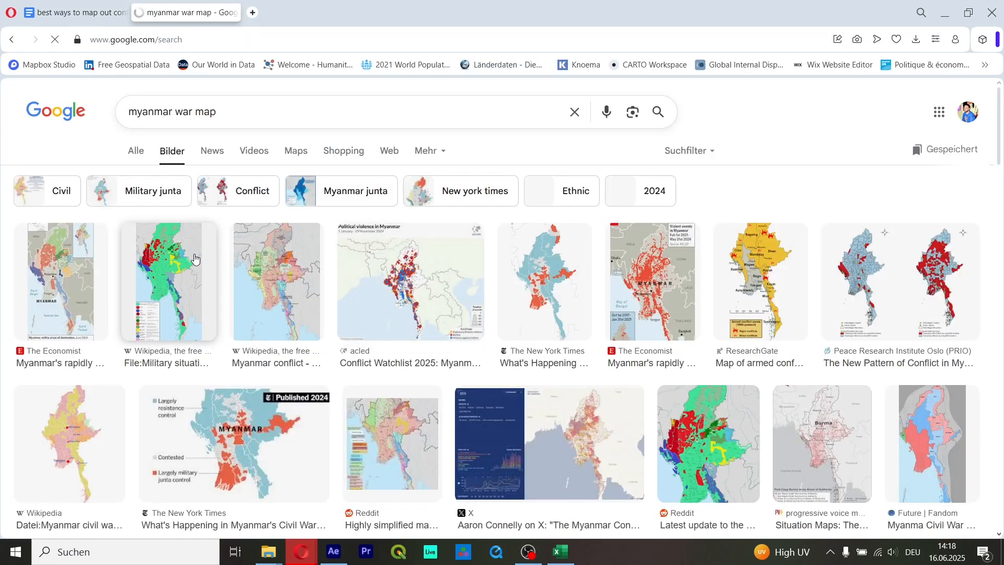
Step: Switch to X, find the profile of the conflict mapper named in the notes, and enlarge the Myanmar situation map from its posts
{"action": "left_click", "coordinate": [253, 12]}
{"action": "type", "text": "x"}
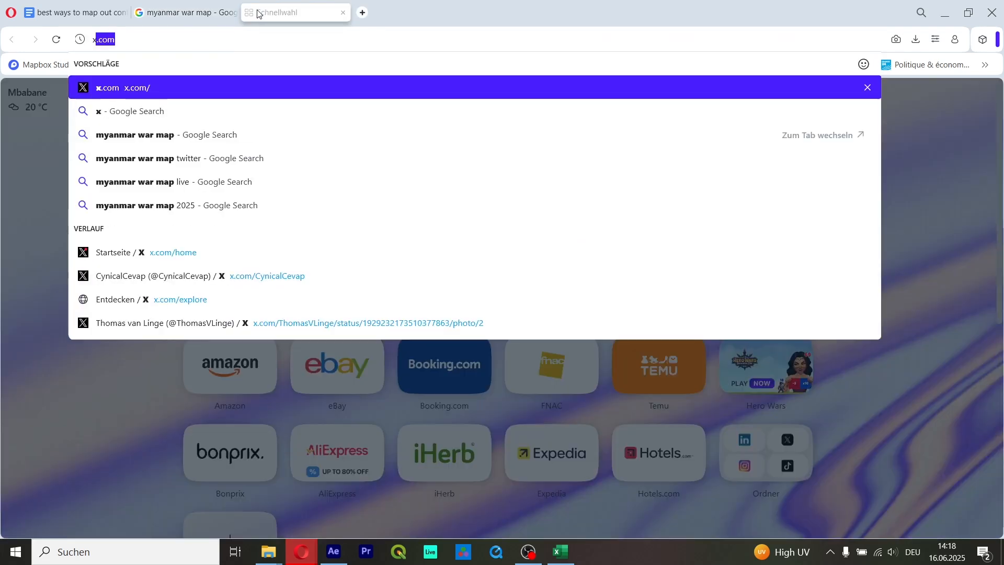
{"action": "key", "text": "Return"}
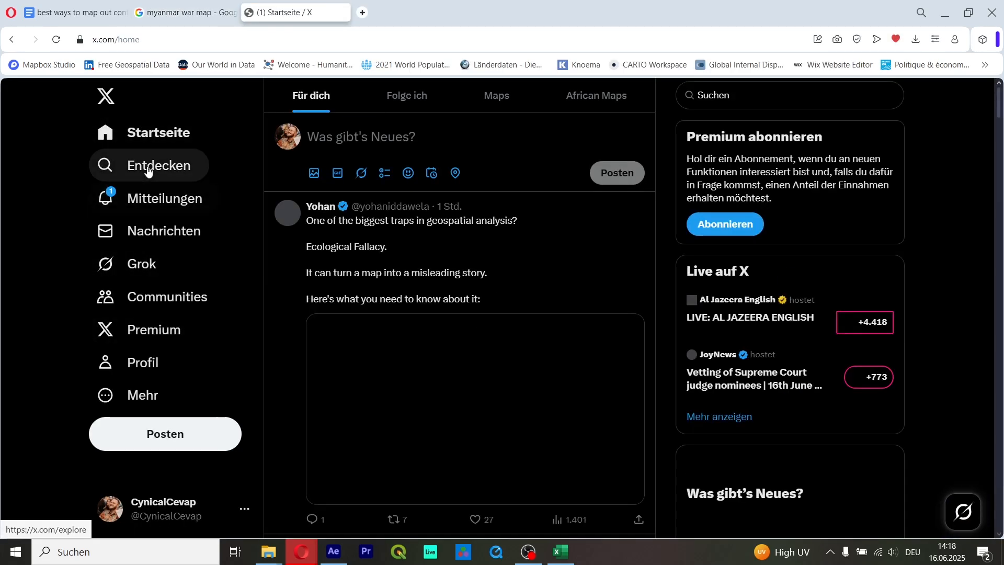
{"action": "left_click", "coordinate": [146, 166]}
{"action": "left_click", "coordinate": [449, 106]}
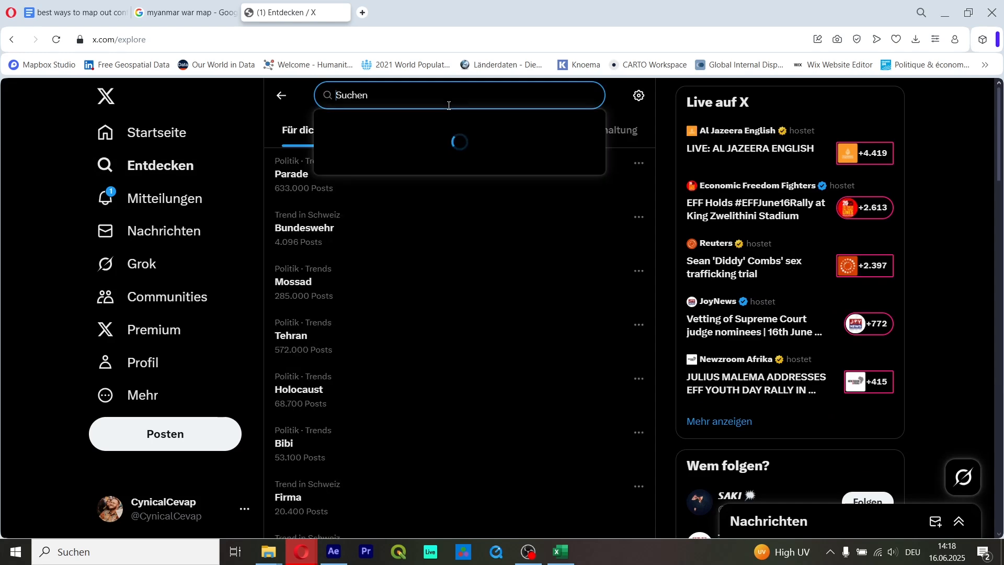
{"action": "type", "text": "thomas"}
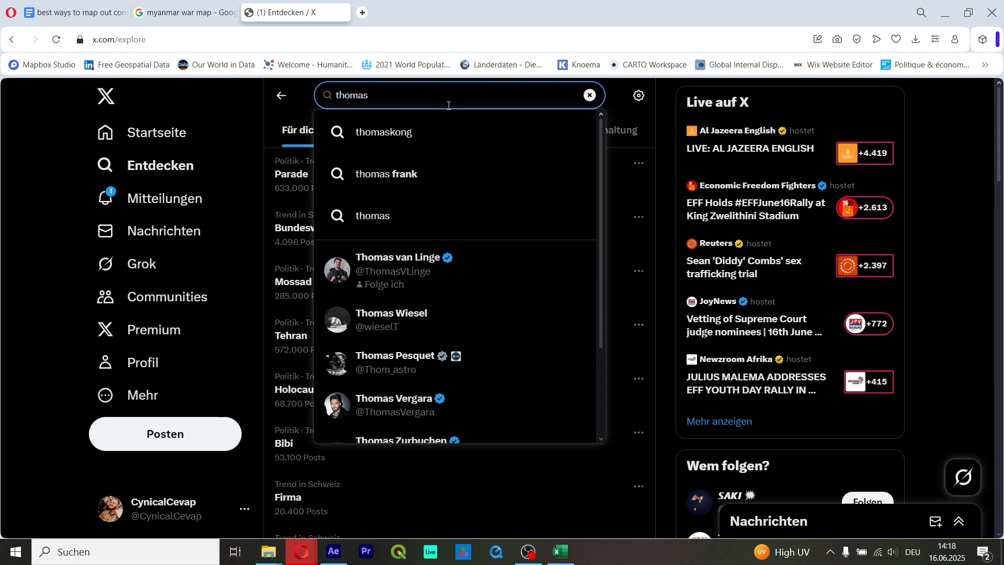
{"action": "left_click", "coordinate": [501, 273]}
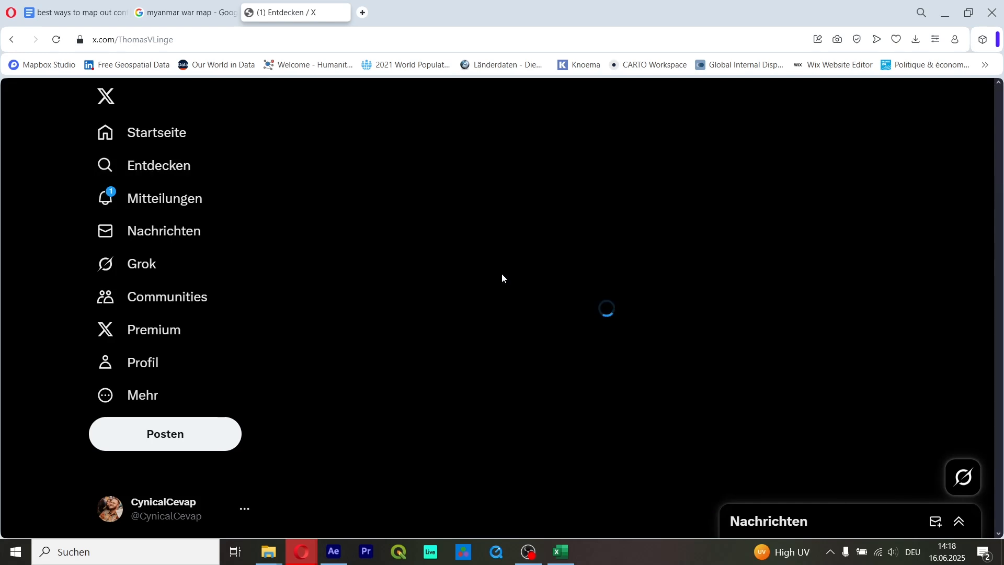
{"action": "scroll", "coordinate": [486, 316], "scroll_direction": "down", "scroll_amount": 7}
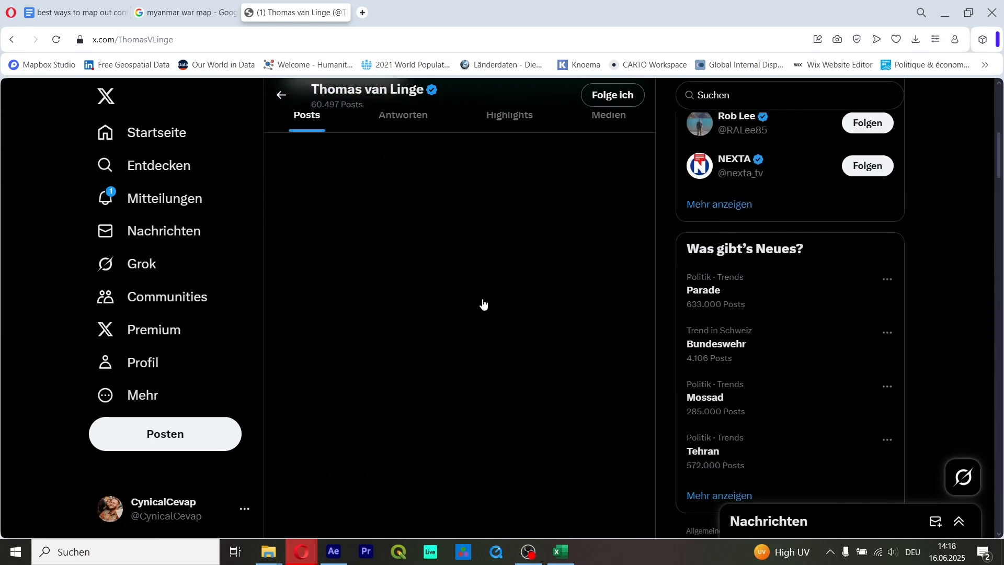
{"action": "left_click", "coordinate": [371, 334]}
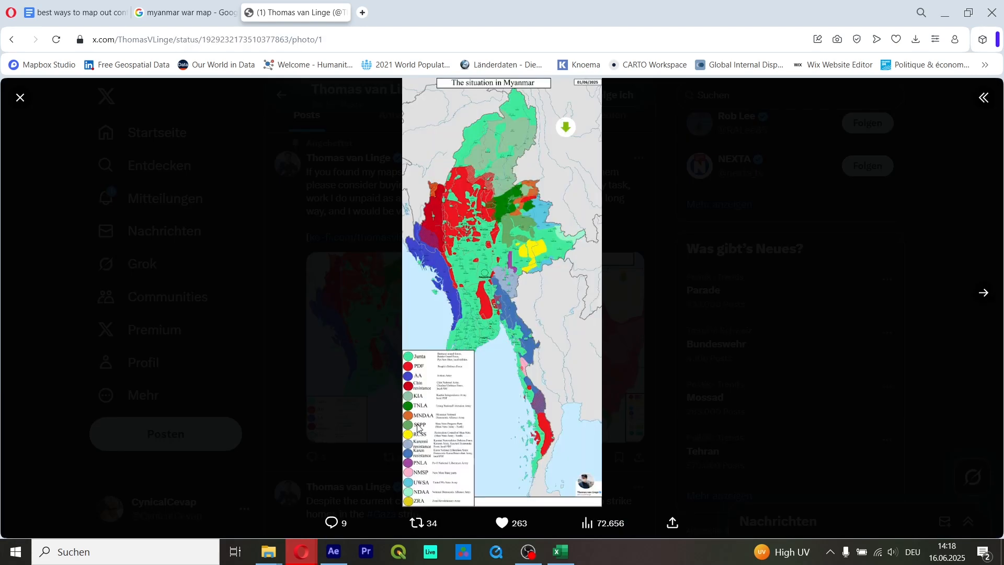
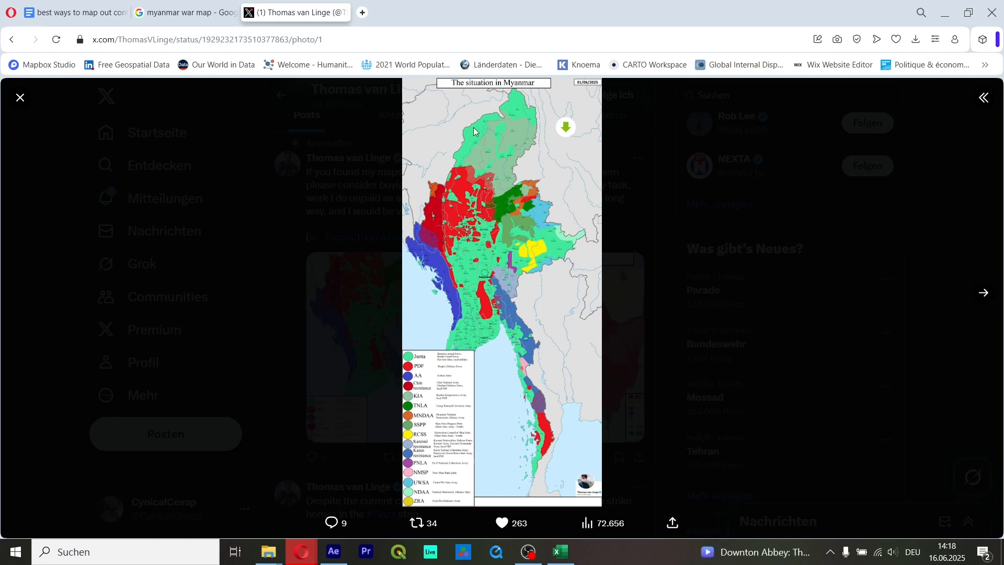
Step: Search Google for "wikipedia myanmar war map" and open the Wikipedia file page for Myanmar civil war.svg
{"action": "left_click", "coordinate": [360, 14]}
{"action": "type", "text": "wik"}
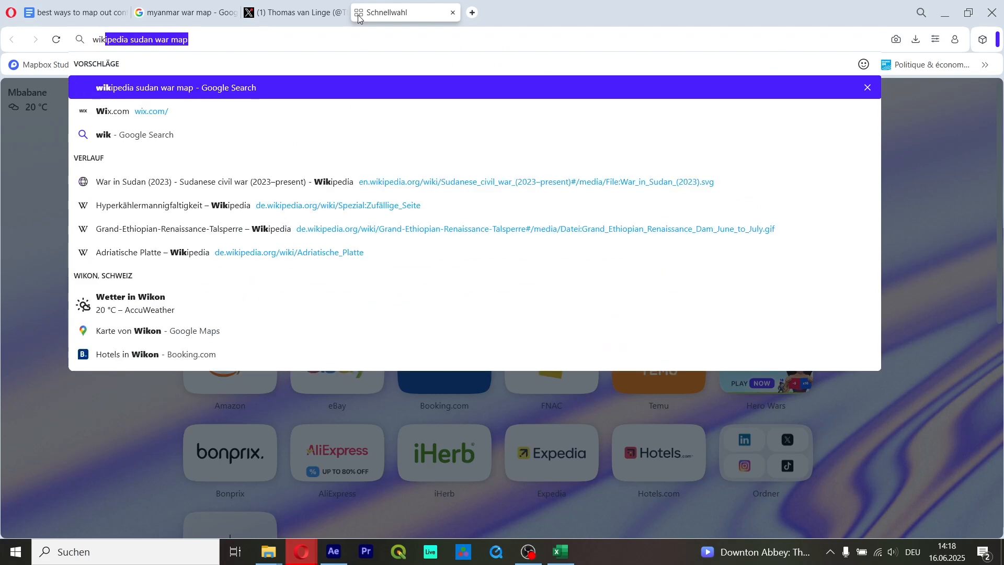
{"action": "type", "text": "ipe"}
{"action": "type", "text": "dia "}
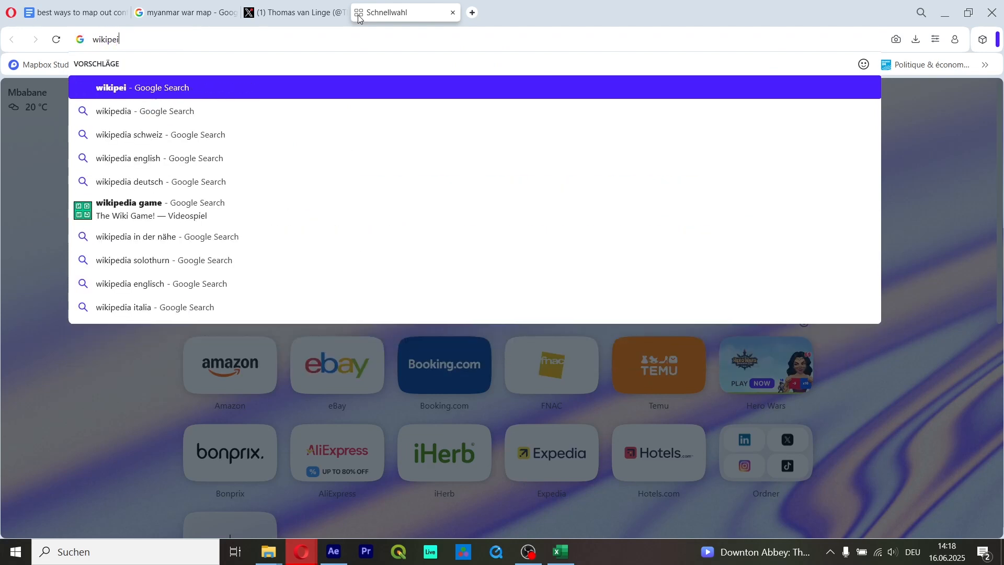
{"action": "type", "text": "myanmar s"}
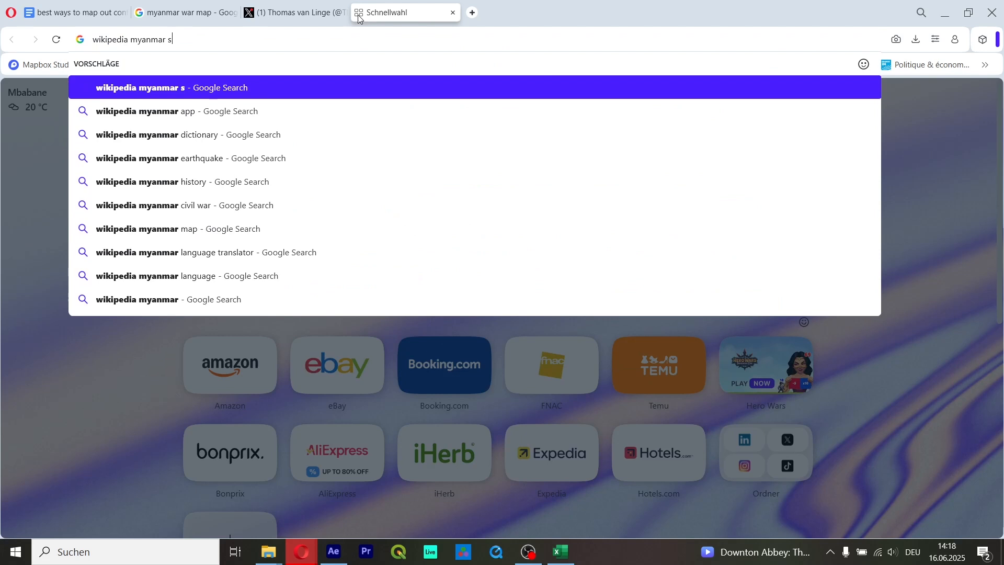
{"action": "key", "text": "BackSpace"}
{"action": "type", "text": "war map"}
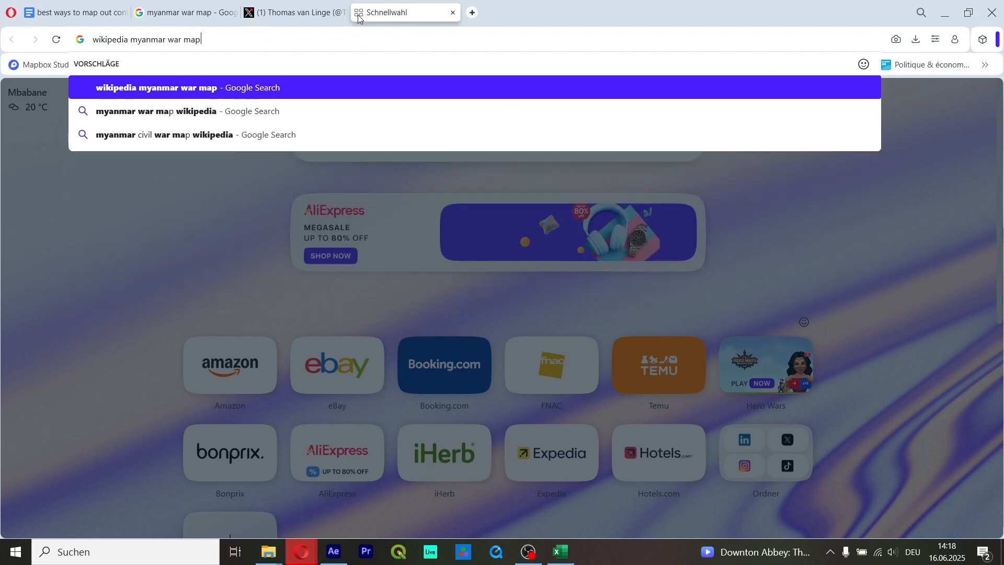
{"action": "key", "text": "Return"}
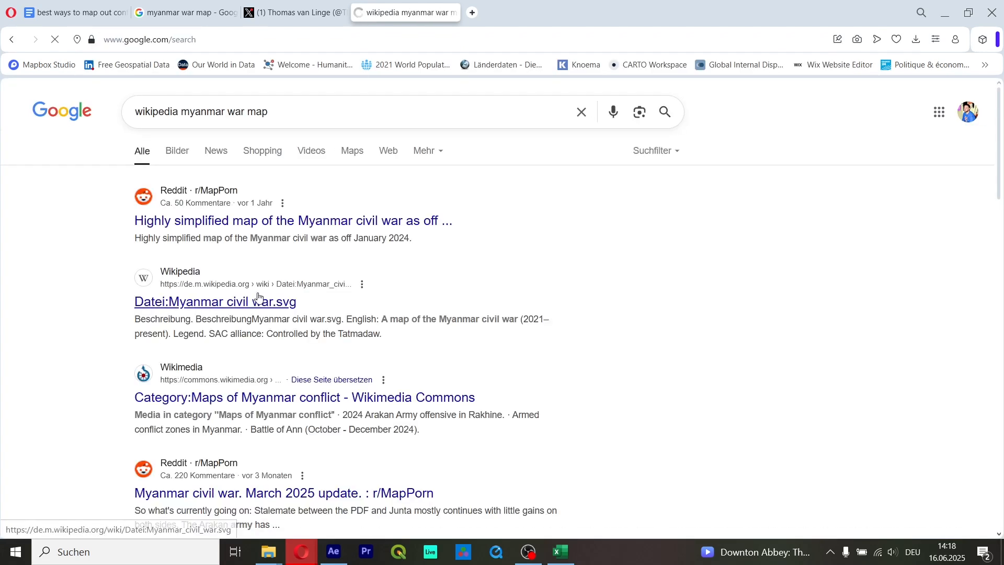
{"action": "left_click", "coordinate": [209, 302]}
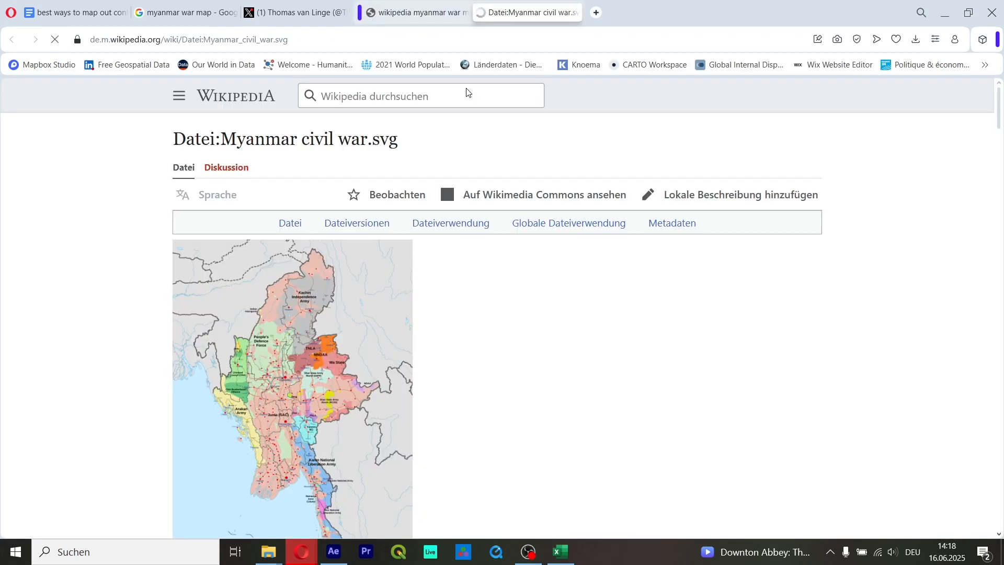
{"action": "scroll", "coordinate": [491, 301], "scroll_direction": "down", "scroll_amount": 1}
{"action": "scroll", "coordinate": [490, 298], "scroll_direction": "up", "scroll_amount": 1}
Step: Return to the Google results and shorten the search query to "wikipedia myanmar war"
{"action": "left_click", "coordinate": [418, 12]}
{"action": "scroll", "coordinate": [251, 239], "scroll_direction": "down", "scroll_amount": 3}
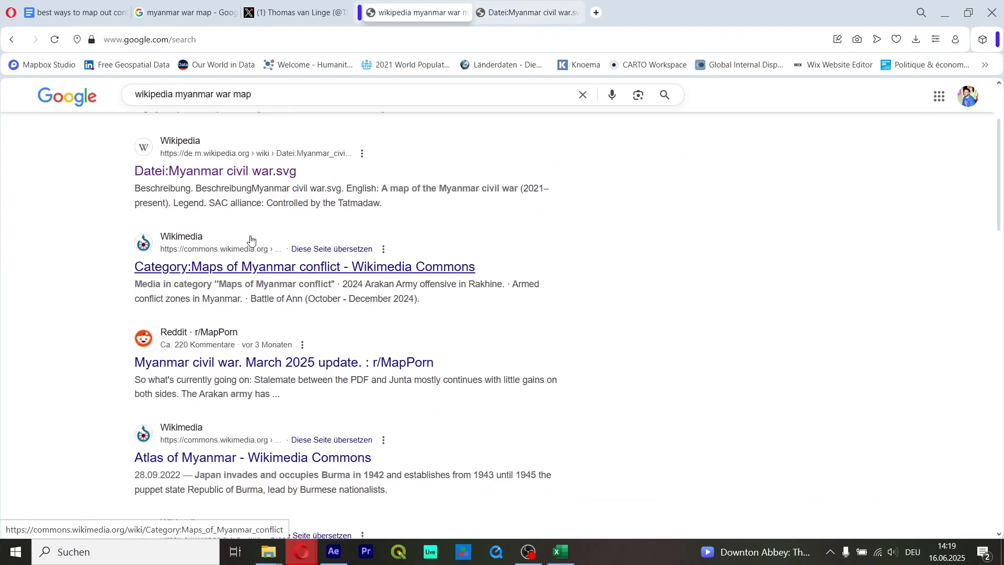
{"action": "scroll", "coordinate": [253, 432], "scroll_direction": "up", "scroll_amount": 3}
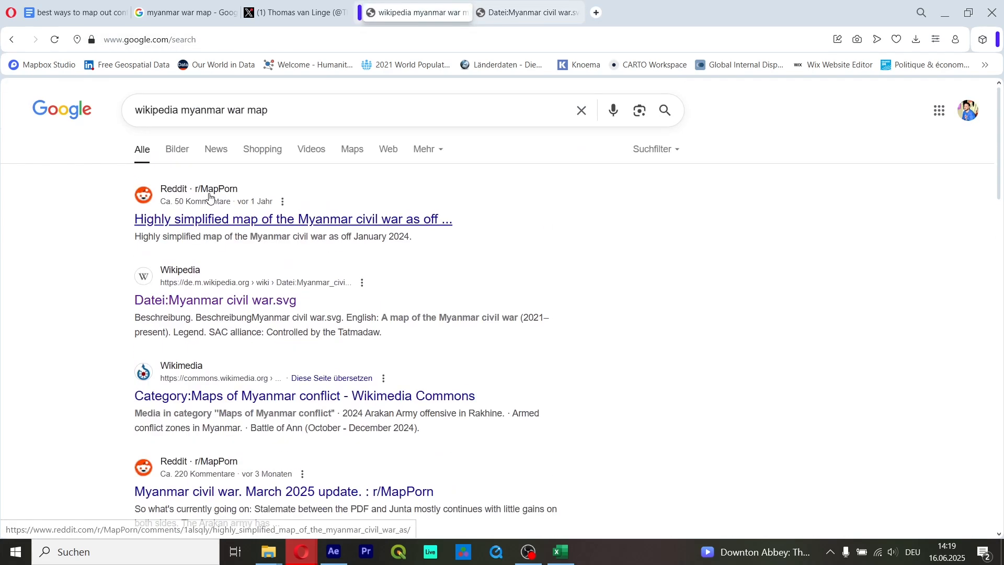
{"action": "double_click", "coordinate": [177, 112]}
{"action": "double_click", "coordinate": [253, 111]}
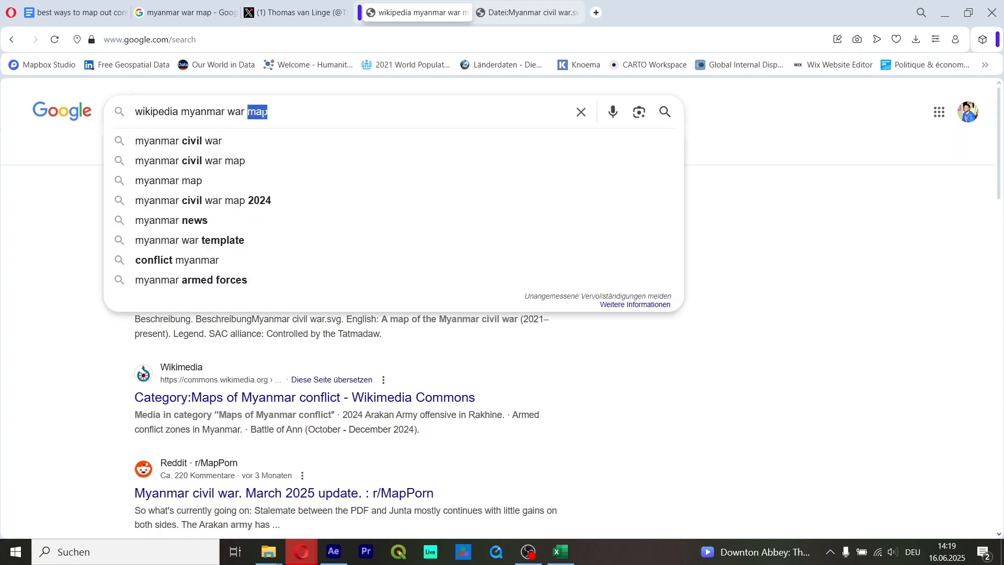
{"action": "key", "text": "BackSpace"}
{"action": "key", "text": "Return"}
Step: Open the English Wikipedia article "Myanmar civil war (2021–present)" and bring up its conflict map as the original SVG file
{"action": "middle_click", "coordinate": [251, 272]}
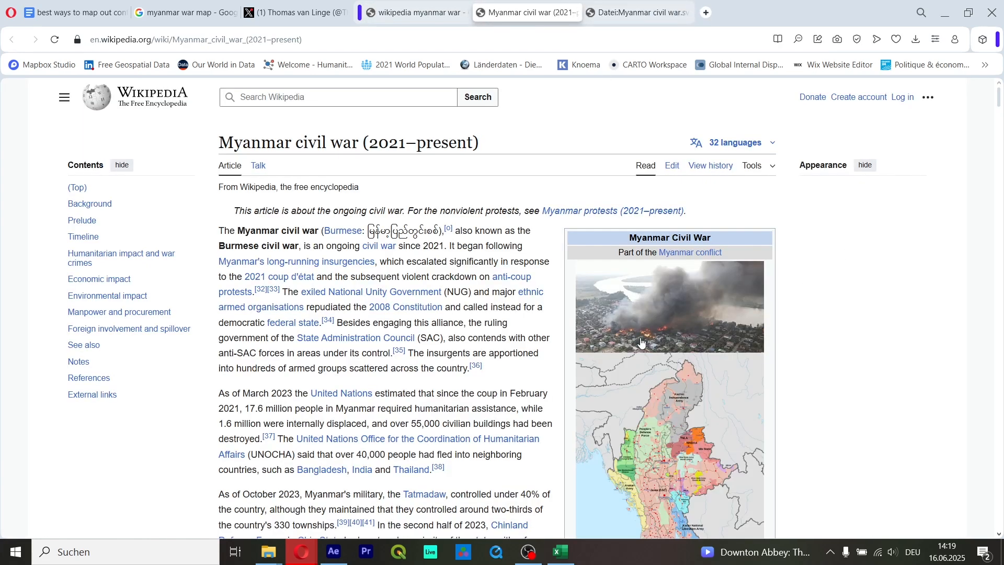
{"action": "scroll", "coordinate": [797, 299], "scroll_direction": "down", "scroll_amount": 5}
{"action": "left_click", "coordinate": [663, 275]}
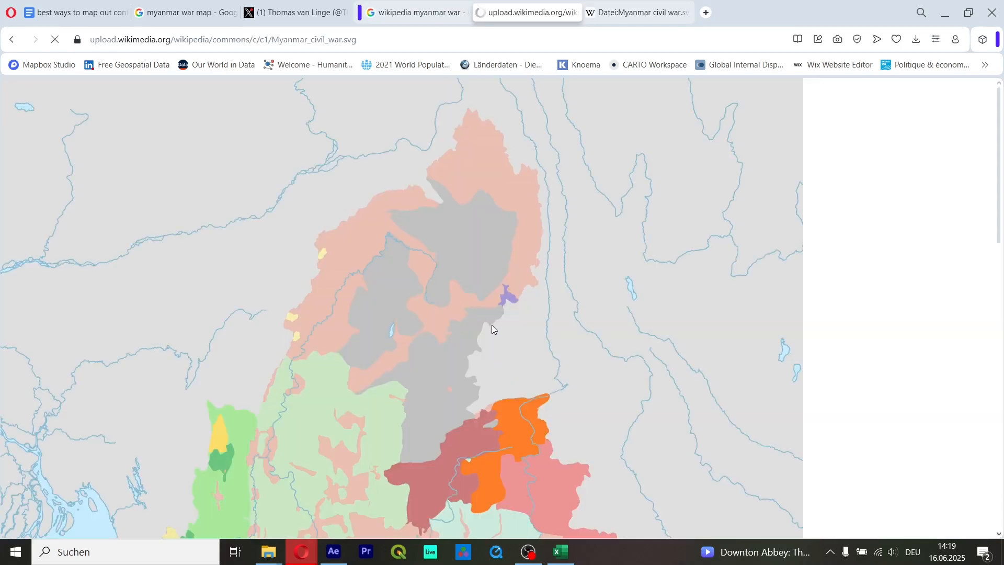
Step: Examine the territories held by the armed groups across the full-size Myanmar civil war map
{"action": "scroll", "coordinate": [492, 319], "scroll_direction": "down", "scroll_amount": 8}
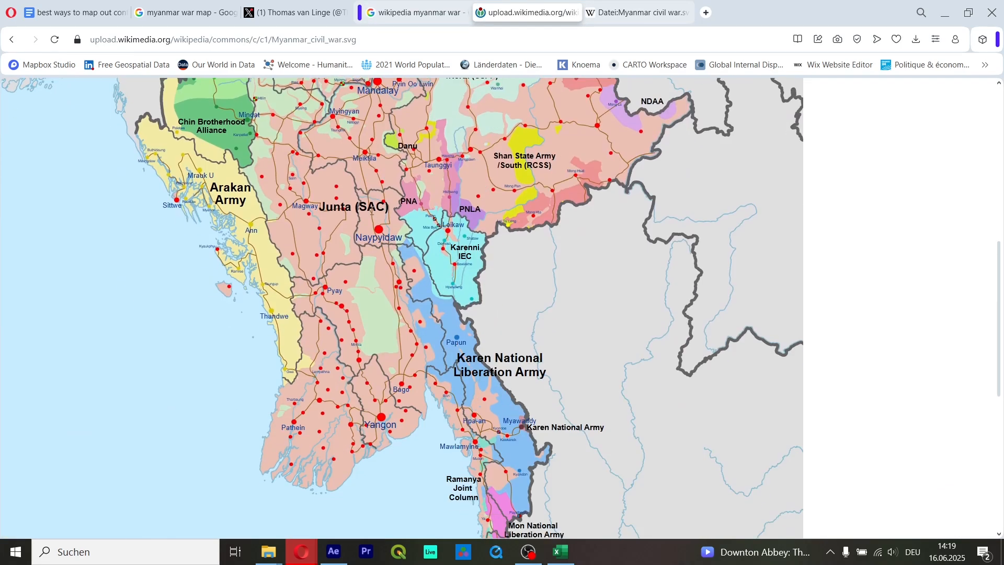
{"action": "scroll", "coordinate": [683, 319], "scroll_direction": "down", "scroll_amount": 3}
{"action": "scroll", "coordinate": [680, 314], "scroll_direction": "up", "scroll_amount": 6}
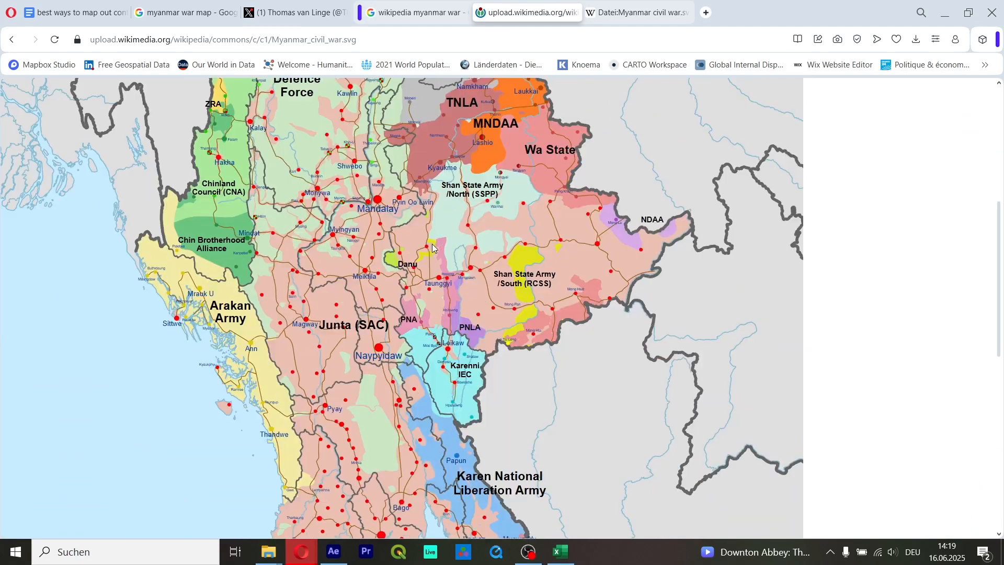
{"action": "scroll", "coordinate": [432, 248], "scroll_direction": "down", "scroll_amount": 10}
Step: Return to the article's image viewer, open the map's Wikimedia Commons file page and review its summary and translation notes
{"action": "left_click", "coordinate": [11, 40]}
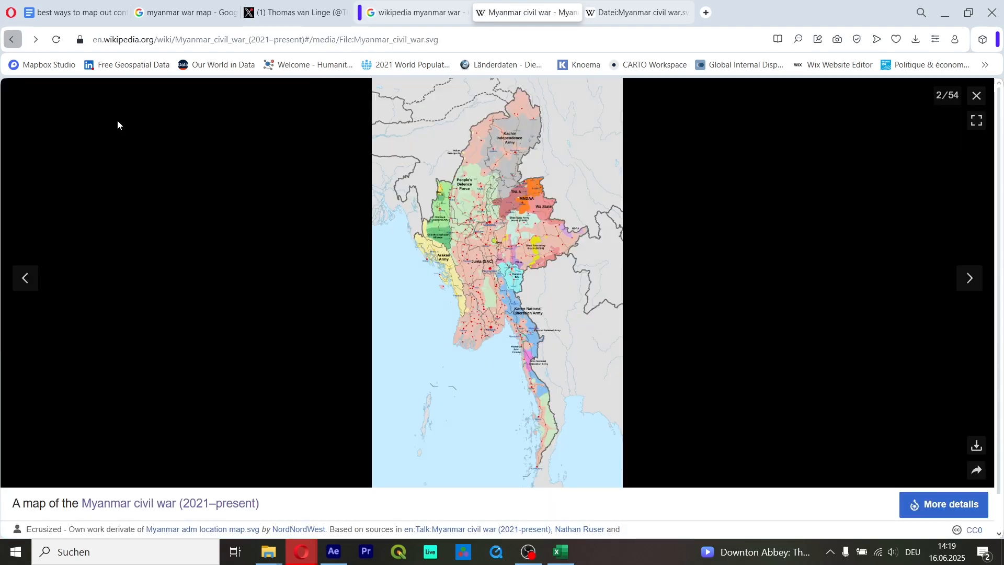
{"action": "left_click", "coordinate": [973, 474]}
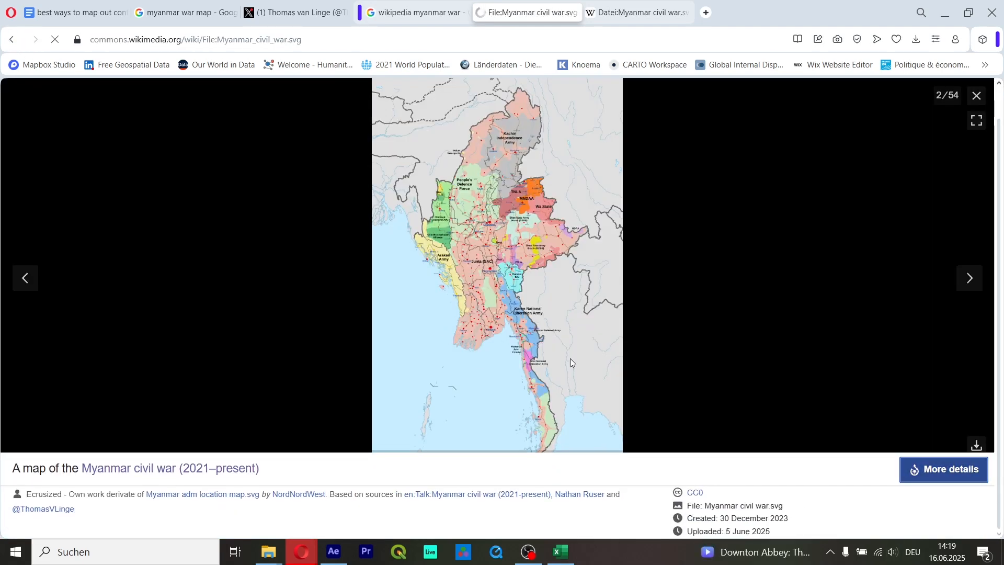
{"action": "scroll", "coordinate": [539, 330], "scroll_direction": "down", "scroll_amount": 3}
{"action": "scroll", "coordinate": [541, 326], "scroll_direction": "down", "scroll_amount": 15}
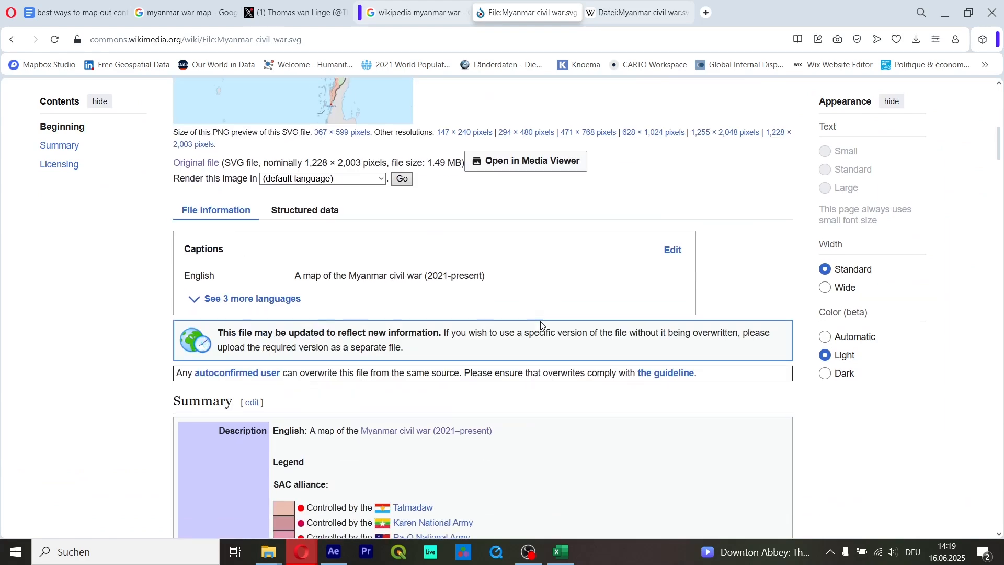
{"action": "scroll", "coordinate": [537, 325], "scroll_direction": "down", "scroll_amount": 13}
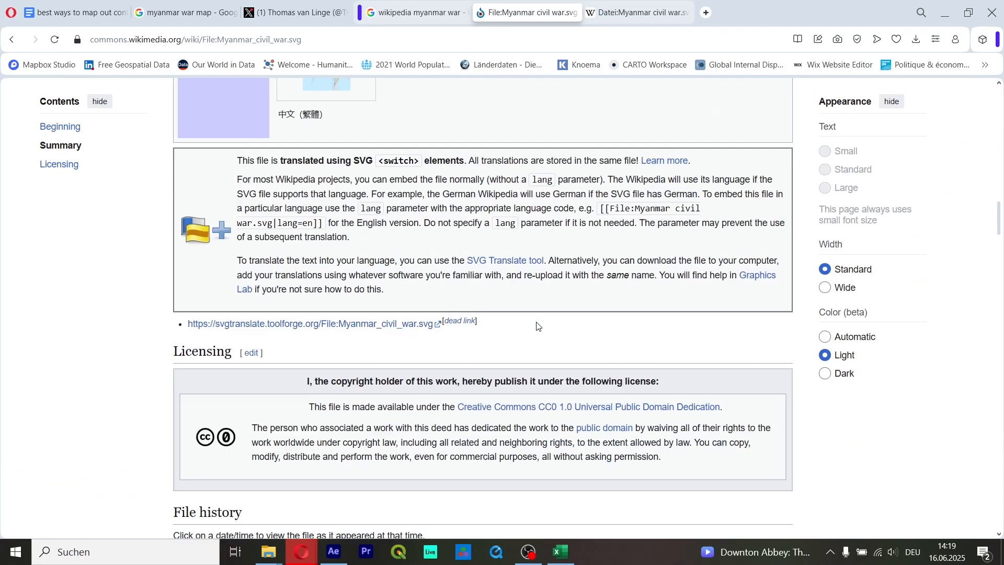
{"action": "left_click_drag", "start_coordinate": [179, 209], "coordinate": [755, 217]}
{"action": "left_click", "coordinate": [741, 239]}
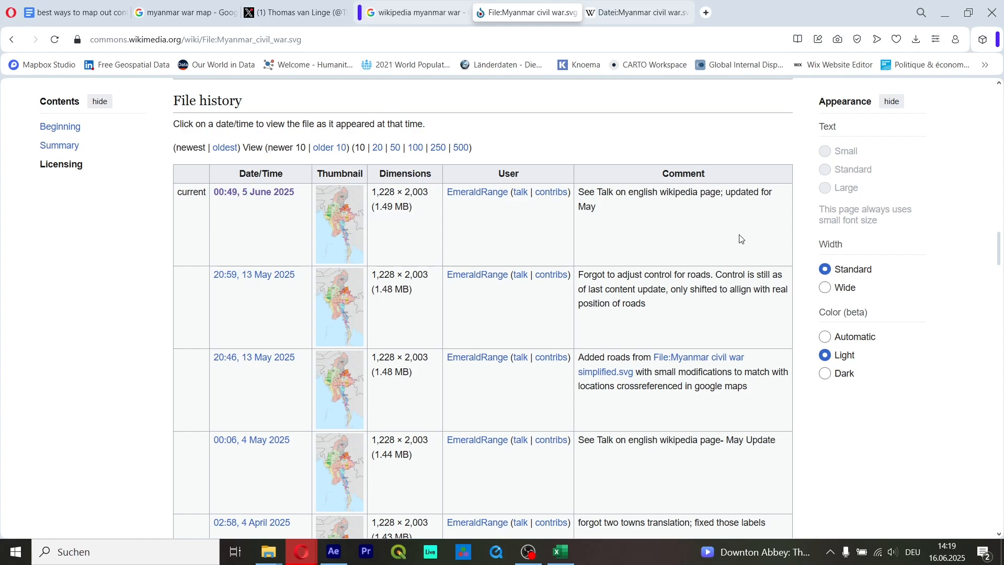
Step: Review the map's licensing section and the 2025 versions listed in its file history
{"action": "scroll", "coordinate": [680, 236], "scroll_direction": "up", "scroll_amount": 5}
{"action": "scroll", "coordinate": [575, 232], "scroll_direction": "down", "scroll_amount": 7}
{"action": "scroll", "coordinate": [366, 214], "scroll_direction": "up", "scroll_amount": 5}
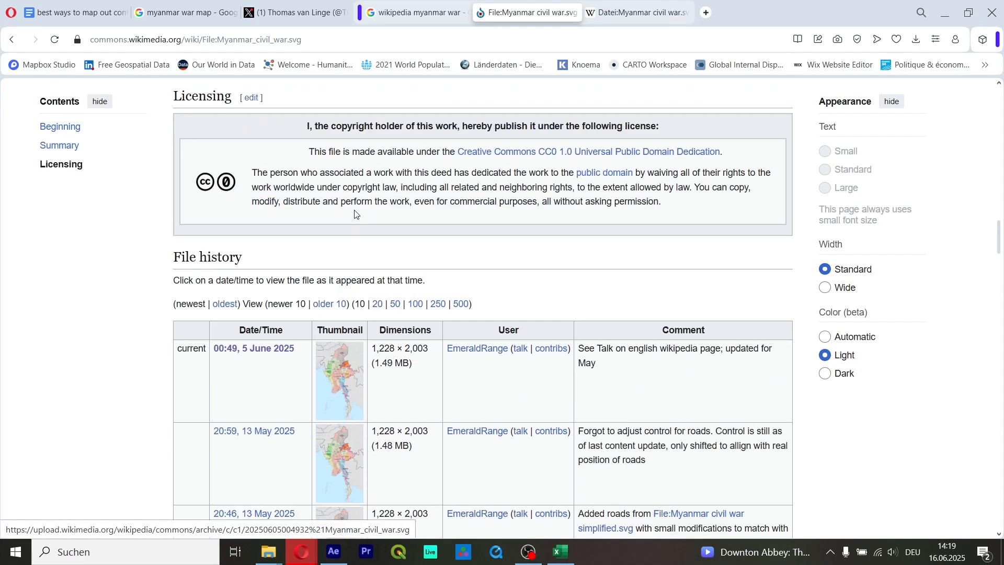
{"action": "scroll", "coordinate": [354, 213], "scroll_direction": "up", "scroll_amount": 15}
{"action": "scroll", "coordinate": [353, 237], "scroll_direction": "down", "scroll_amount": 11}
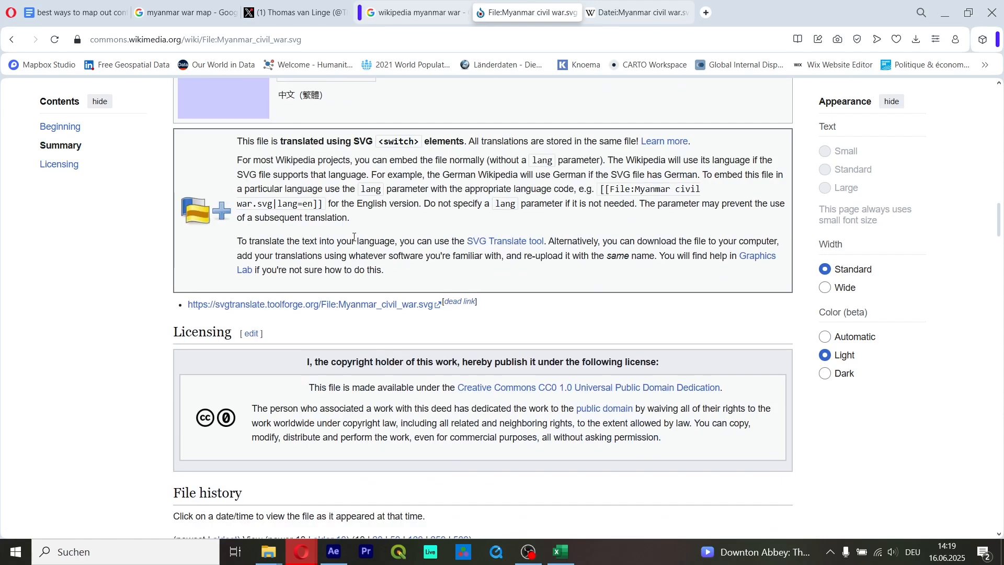
{"action": "scroll", "coordinate": [354, 236], "scroll_direction": "down", "scroll_amount": 8}
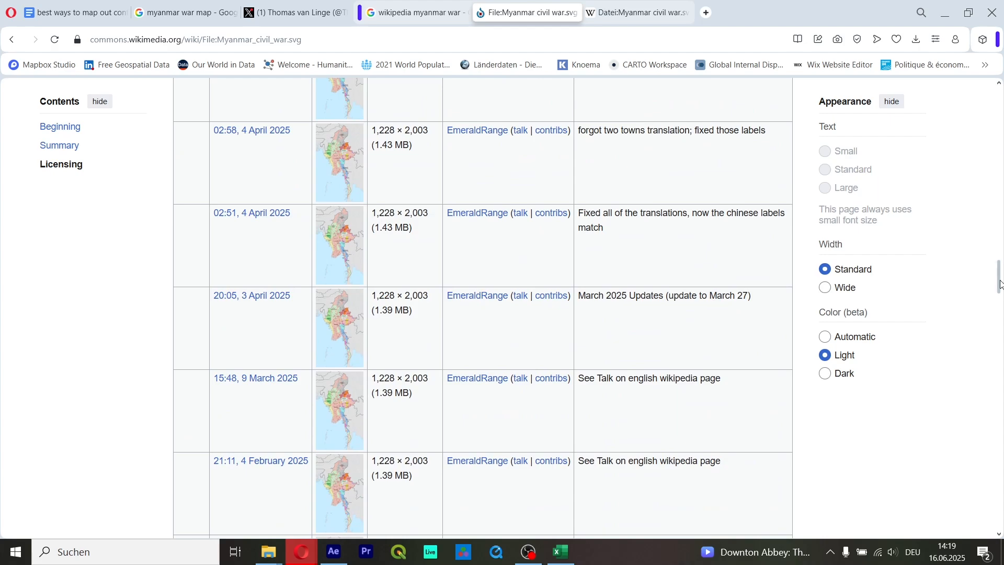
{"action": "mouse_move", "coordinate": [1001, 284]}
{"action": "left_mouse_down"}
{"action": "mouse_move", "coordinate": [1001, 476]}
{"action": "mouse_move", "coordinate": [1001, 299]}
{"action": "left_mouse_up"}
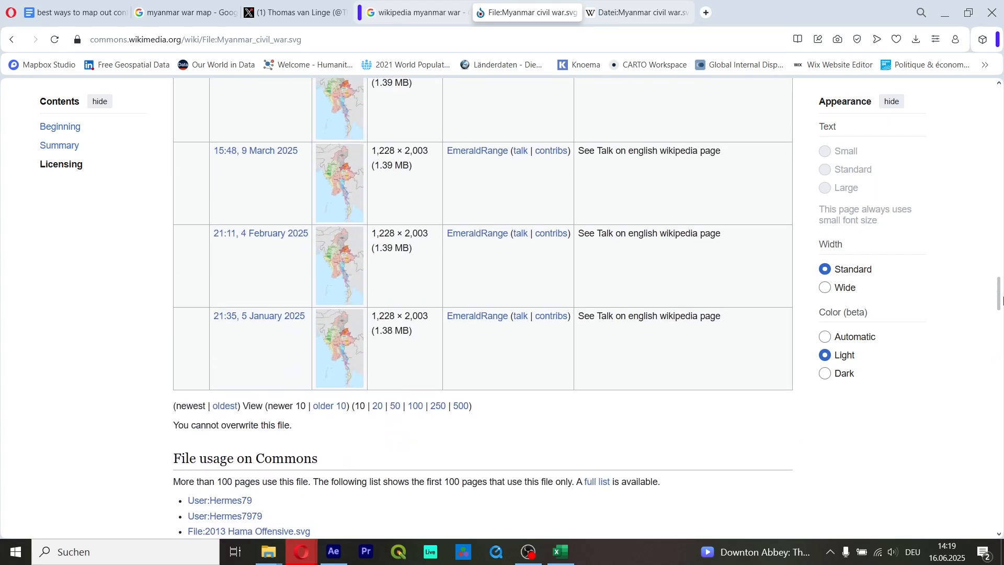
Step: View the 4 February 2025 version of the map from the file history, and return to the file page
{"action": "left_click", "coordinate": [299, 238]}
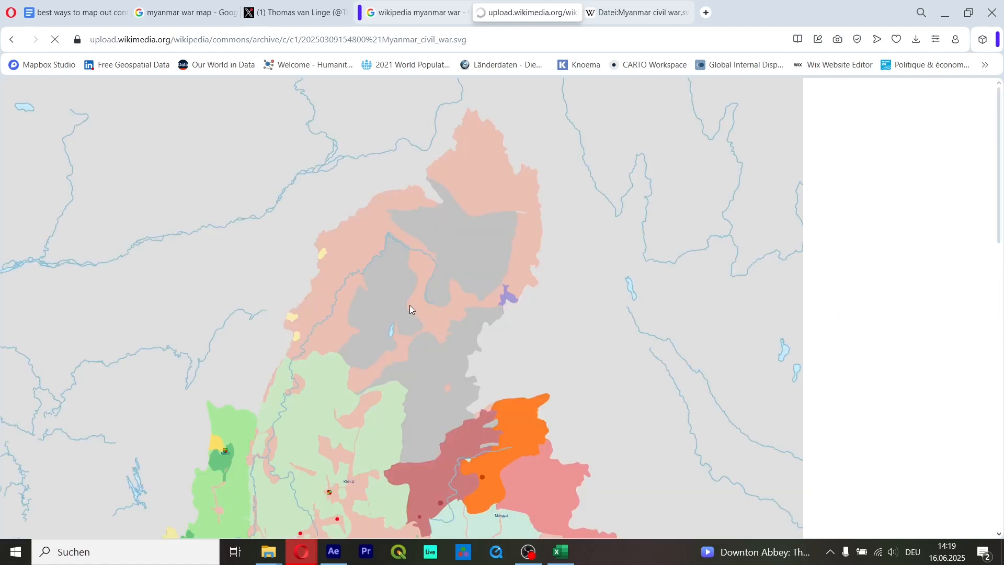
{"action": "scroll", "coordinate": [425, 269], "scroll_direction": "down", "scroll_amount": 3}
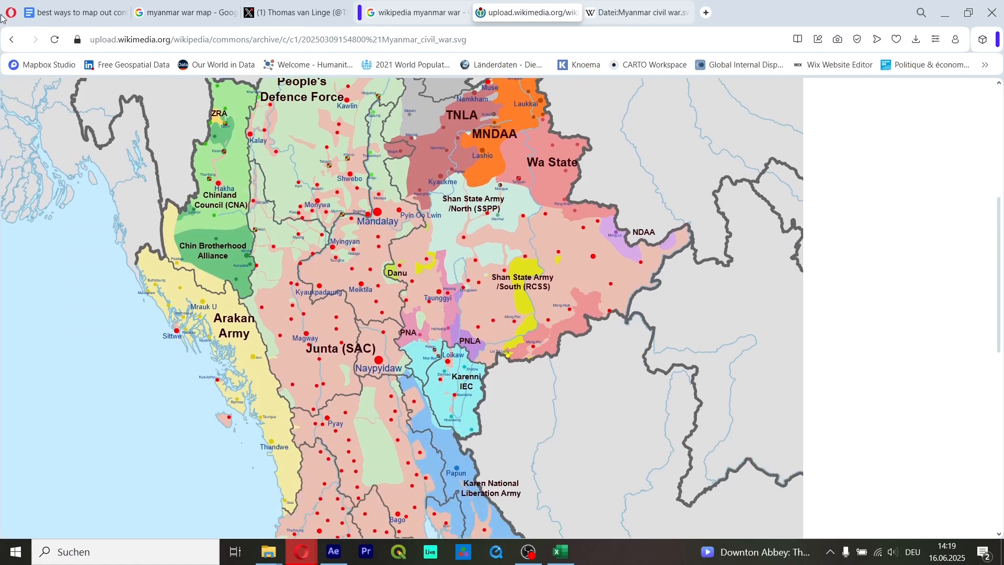
{"action": "left_click", "coordinate": [12, 37]}
Step: Expand the file history to 500 entries per page and bring the longer version table into view
{"action": "mouse_move", "coordinate": [998, 314]}
{"action": "left_mouse_down"}
{"action": "mouse_move", "coordinate": [999, 525]}
{"action": "mouse_move", "coordinate": [991, 296]}
{"action": "left_mouse_up"}
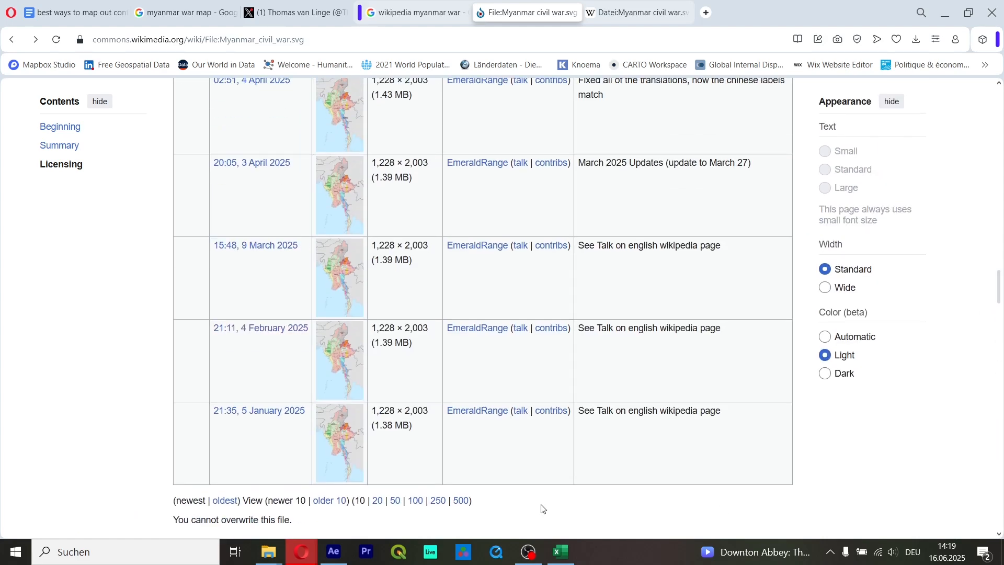
{"action": "left_click", "coordinate": [460, 501]}
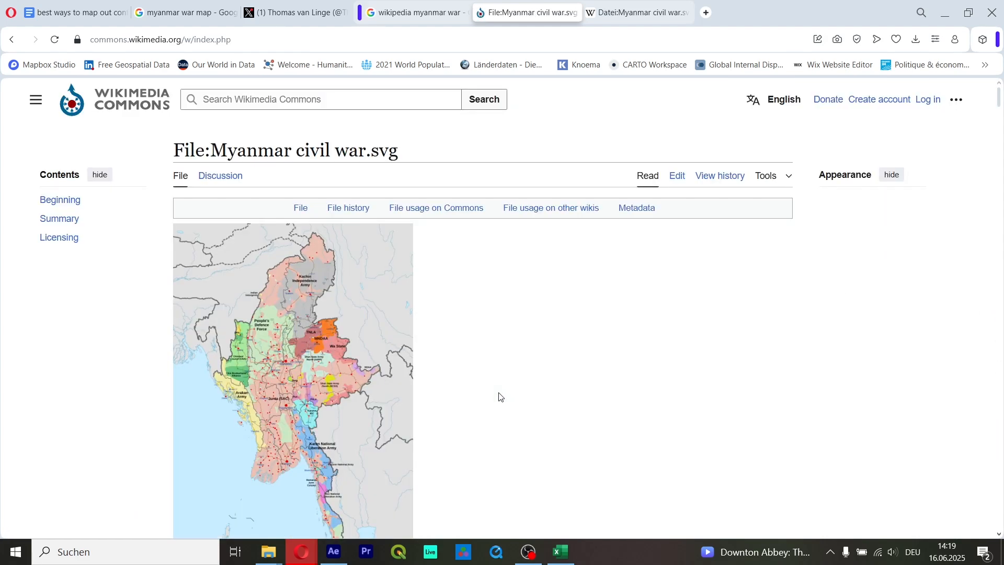
{"action": "scroll", "coordinate": [375, 361], "scroll_direction": "down", "scroll_amount": 15}
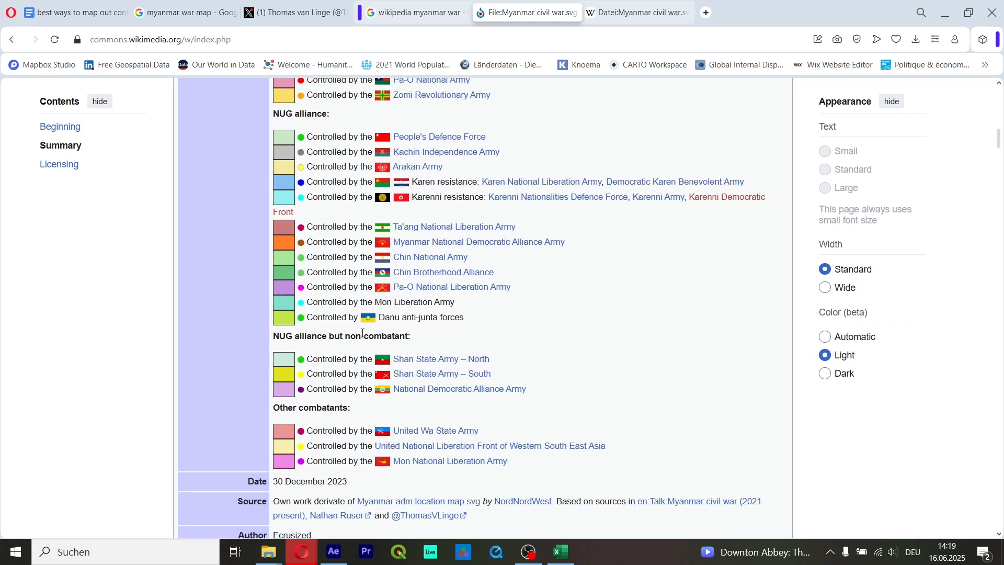
{"action": "scroll", "coordinate": [362, 333], "scroll_direction": "down", "scroll_amount": 10}
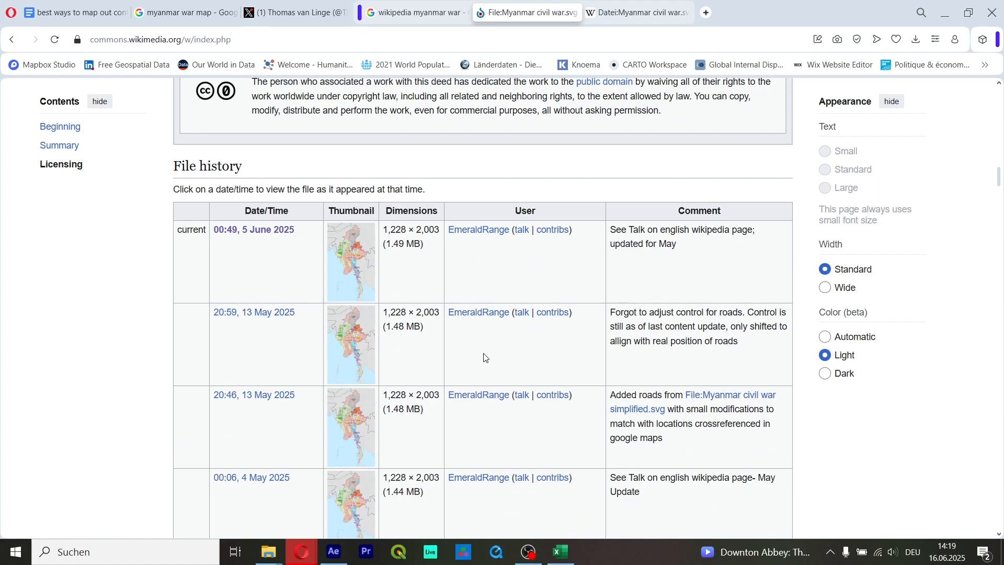
{"action": "scroll", "coordinate": [502, 372], "scroll_direction": "down", "scroll_amount": 10}
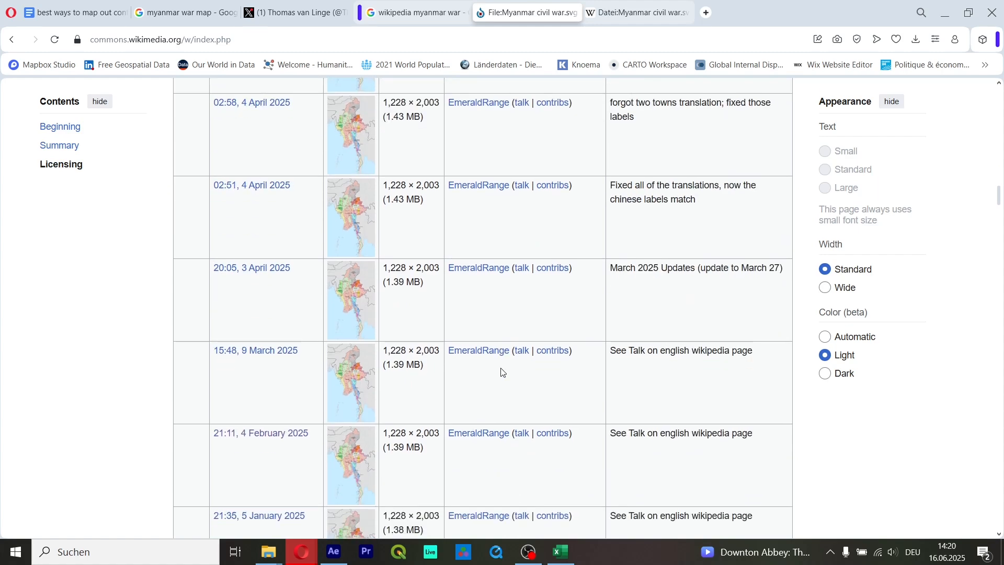
Step: Look through the expanded file history from the newest versions back to the May 2024 entries
{"action": "scroll", "coordinate": [401, 300], "scroll_direction": "up", "scroll_amount": 5}
{"action": "scroll", "coordinate": [401, 300], "scroll_direction": "up", "scroll_amount": 5}
{"action": "scroll", "coordinate": [256, 273], "scroll_direction": "down", "scroll_amount": 15}
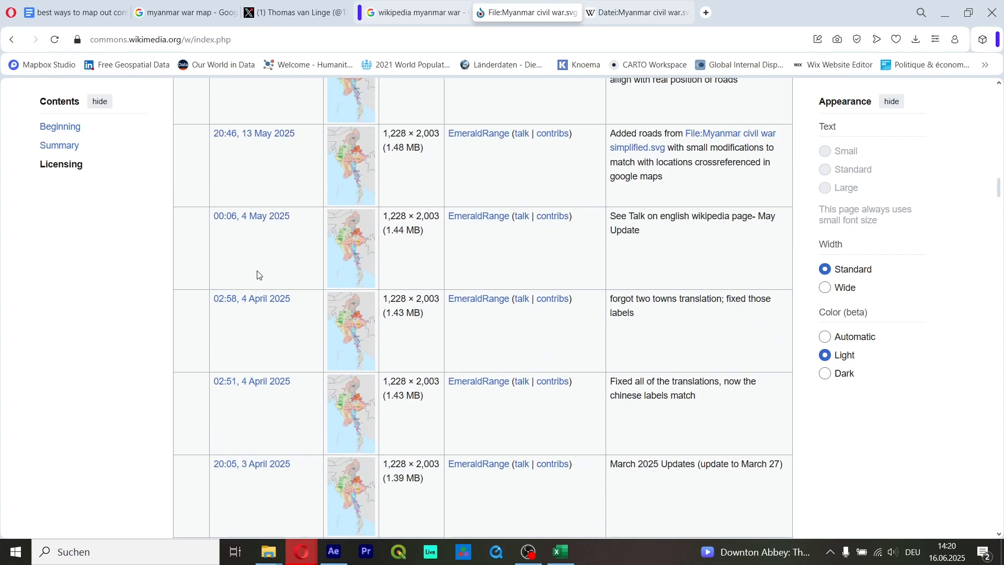
{"action": "scroll", "coordinate": [258, 276], "scroll_direction": "down", "scroll_amount": 20}
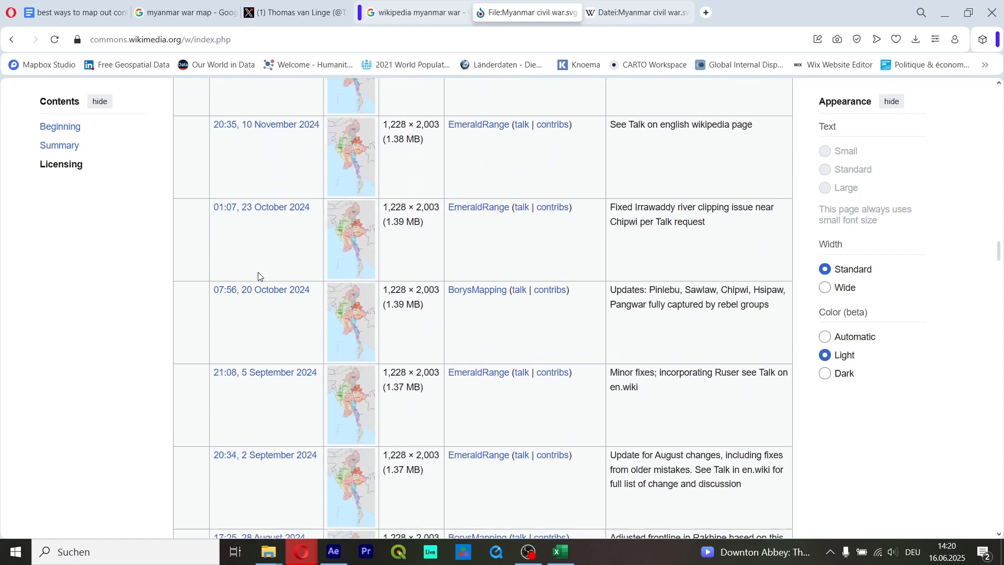
{"action": "scroll", "coordinate": [258, 277], "scroll_direction": "down", "scroll_amount": 10}
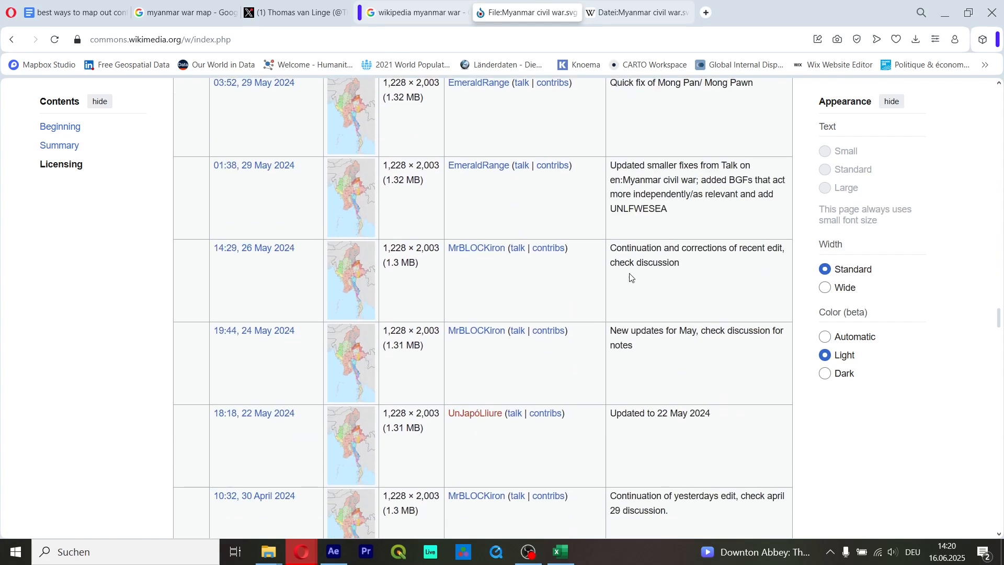
Step: Highlight the edit comments of the 01:38, 29 May 2024 and 14:29, 26 May 2024 versions in turn
{"action": "left_click_drag", "start_coordinate": [682, 217], "coordinate": [610, 166]}
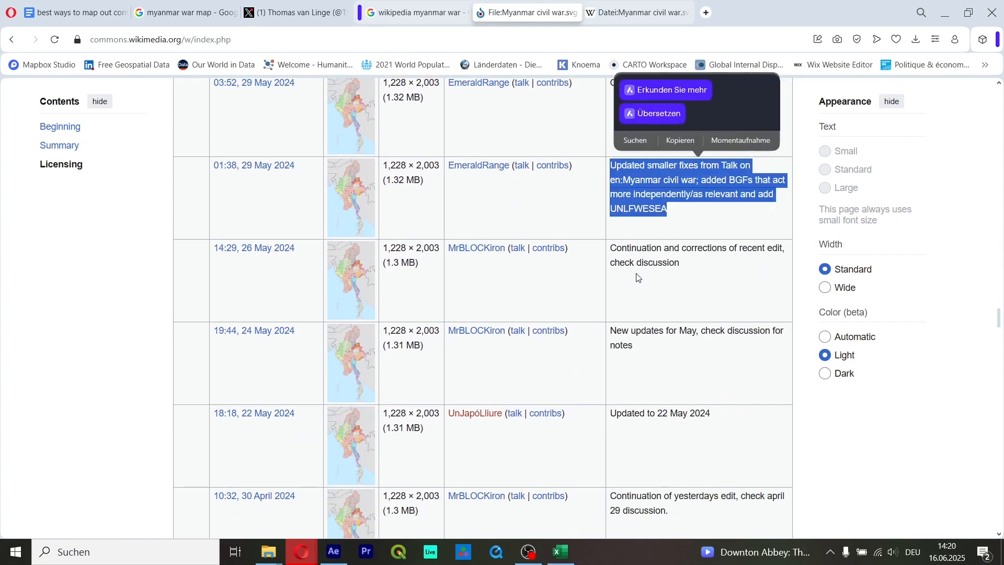
{"action": "left_click", "coordinate": [618, 248]}
{"action": "left_click_drag", "start_coordinate": [691, 267], "coordinate": [634, 246]}
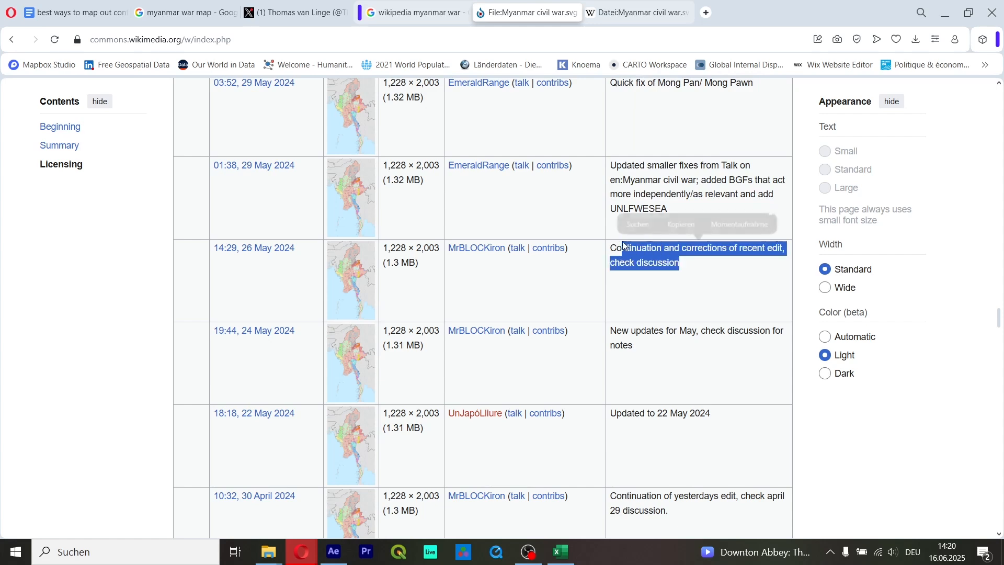
{"action": "left_click", "coordinate": [684, 314]}
Step: Find the 19:28, 9 January 2024 version in the file history and highlight the crisisgroup.org source cited in its comment
{"action": "scroll", "coordinate": [683, 304], "scroll_direction": "down", "scroll_amount": 10}
{"action": "scroll", "coordinate": [683, 296], "scroll_direction": "down", "scroll_amount": 15}
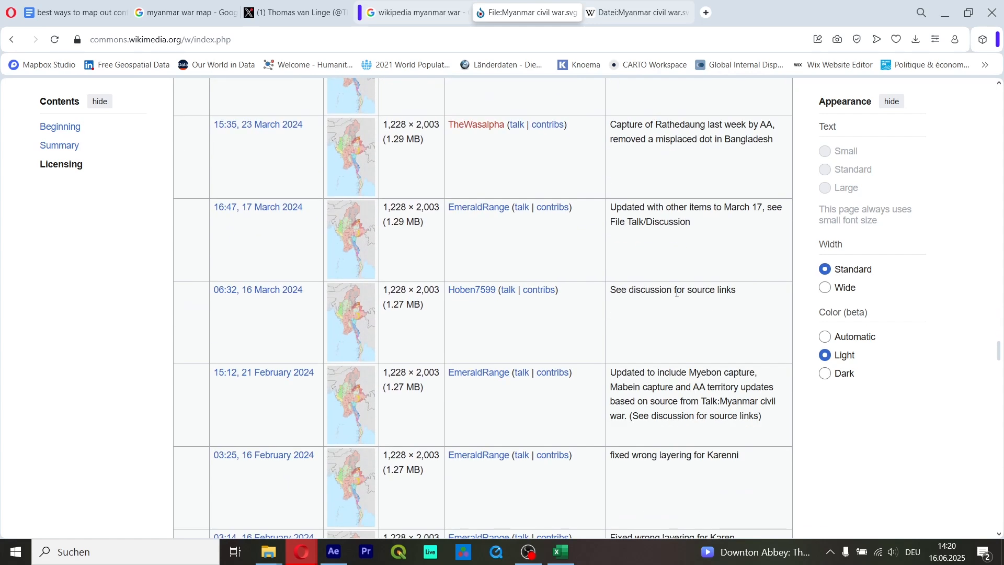
{"action": "scroll", "coordinate": [670, 302], "scroll_direction": "up", "scroll_amount": 3}
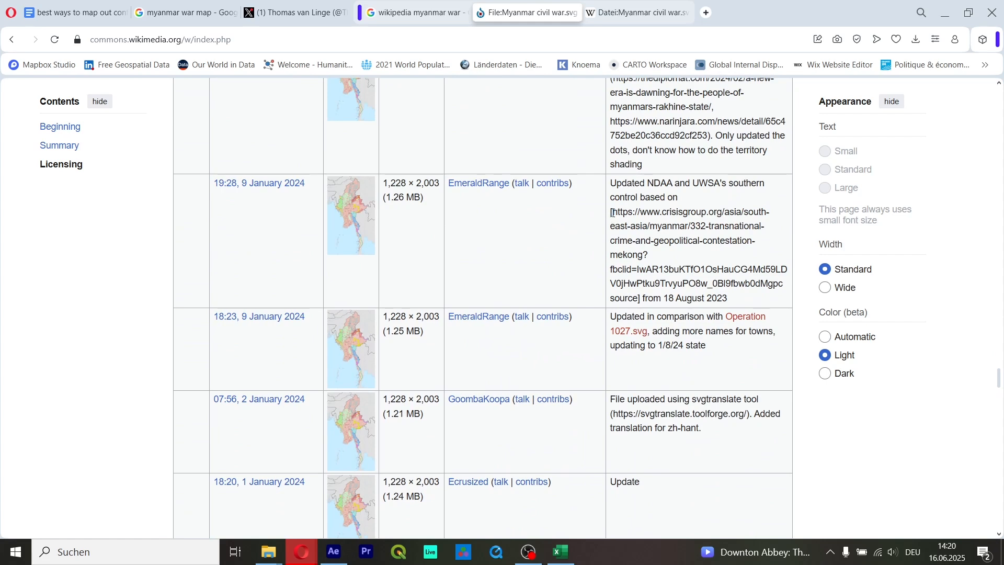
{"action": "left_click_drag", "start_coordinate": [612, 212], "coordinate": [679, 299]}
{"action": "left_click", "coordinate": [698, 293]}
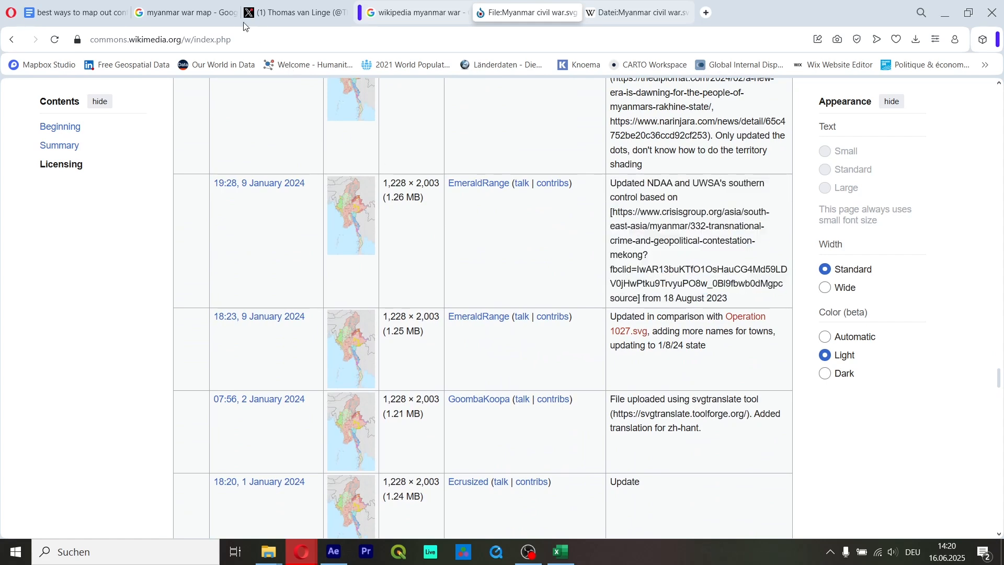
Step: Return to the tutorial notes and read section 4.1 on Wikipedia down to the list of sites
{"action": "left_click", "coordinate": [224, 14]}
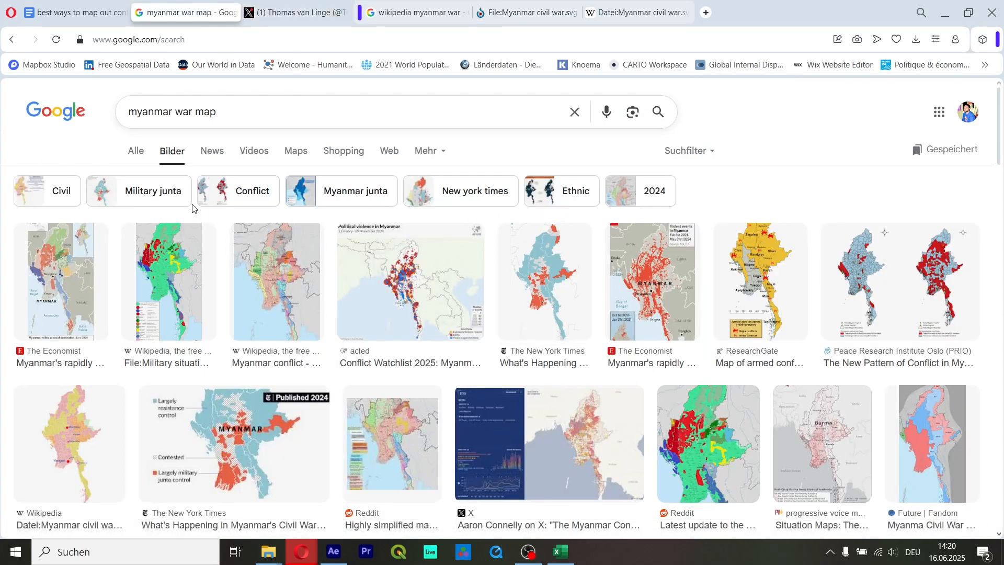
{"action": "left_click", "coordinate": [68, 7]}
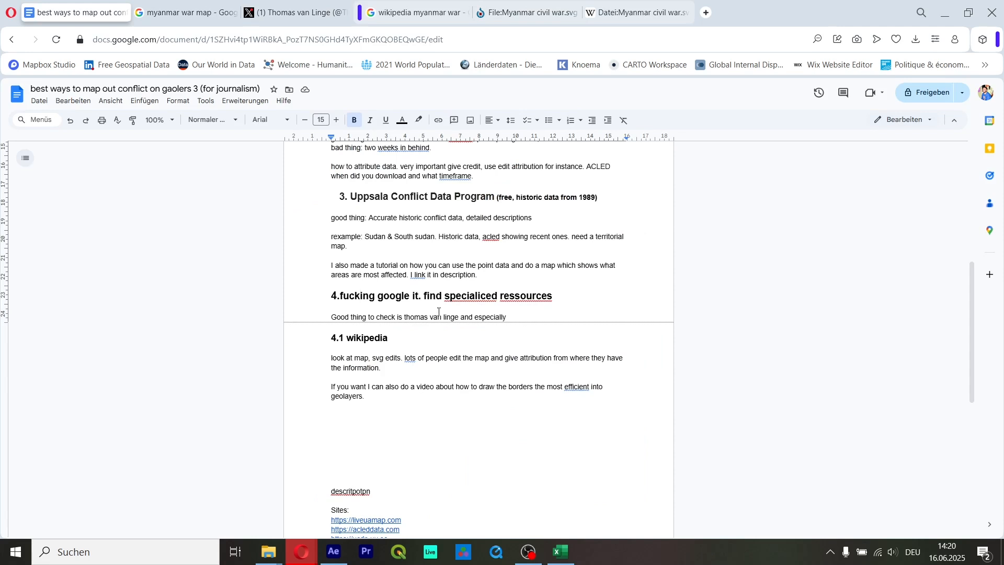
{"action": "left_click", "coordinate": [386, 350]}
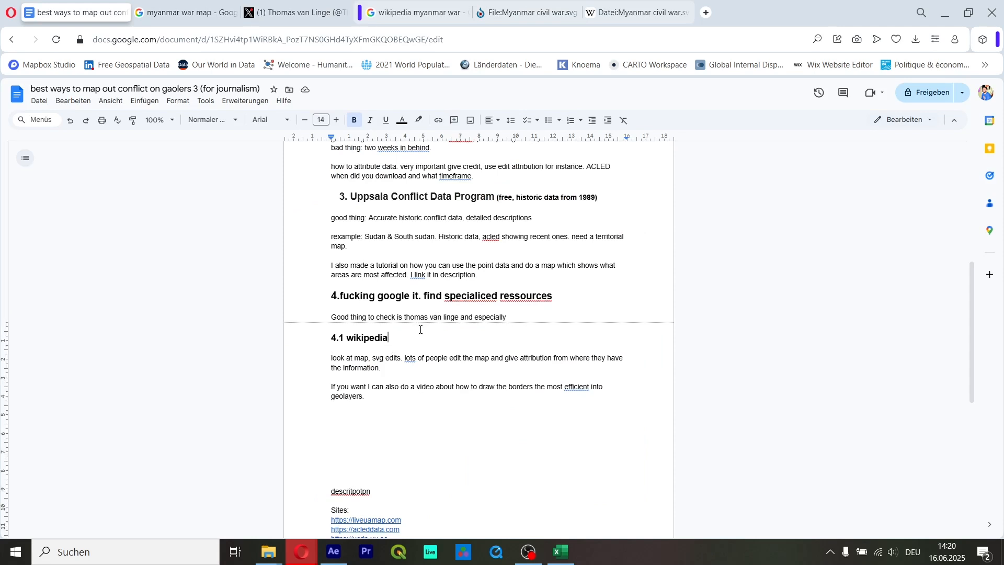
{"action": "scroll", "coordinate": [378, 376], "scroll_direction": "down", "scroll_amount": 2}
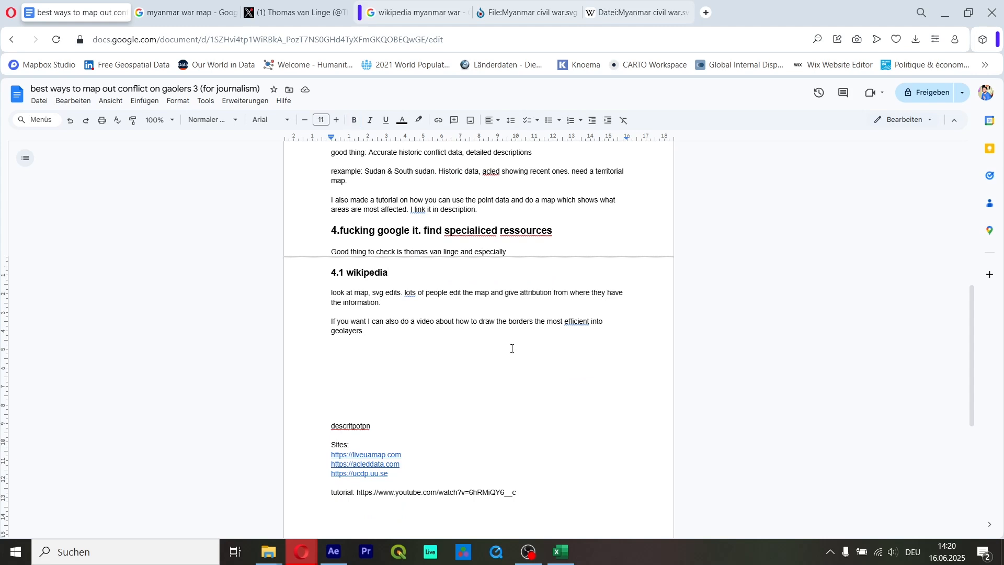
Step: Open the original SVG from the German Wikipedia page for Myanmar civil war.svg and examine the areas of control
{"action": "left_click", "coordinate": [627, 12]}
{"action": "scroll", "coordinate": [390, 287], "scroll_direction": "down", "scroll_amount": 3}
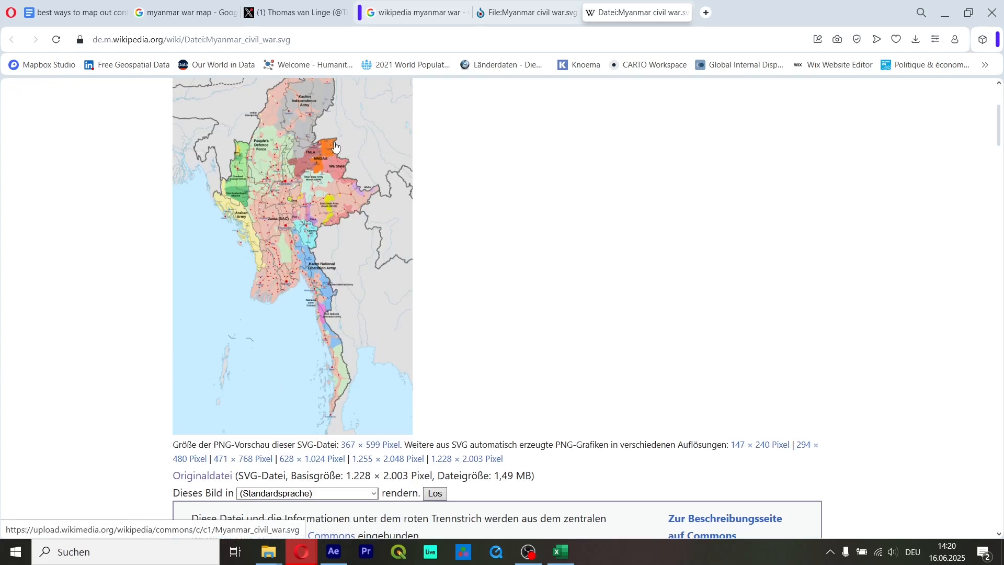
{"action": "left_click", "coordinate": [298, 185]}
{"action": "scroll", "coordinate": [423, 239], "scroll_direction": "down", "scroll_amount": 5}
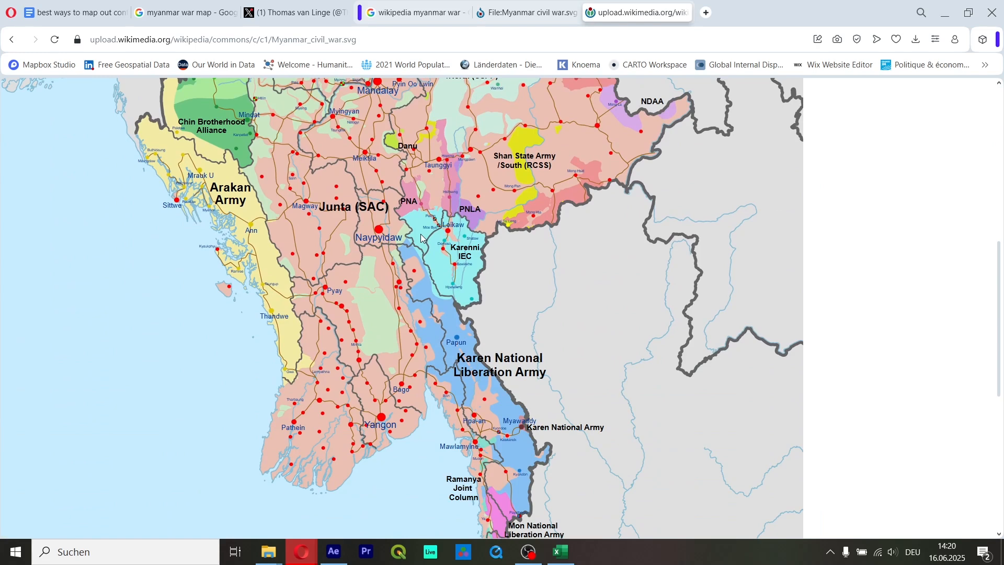
{"action": "scroll", "coordinate": [421, 234], "scroll_direction": "up", "scroll_amount": 3}
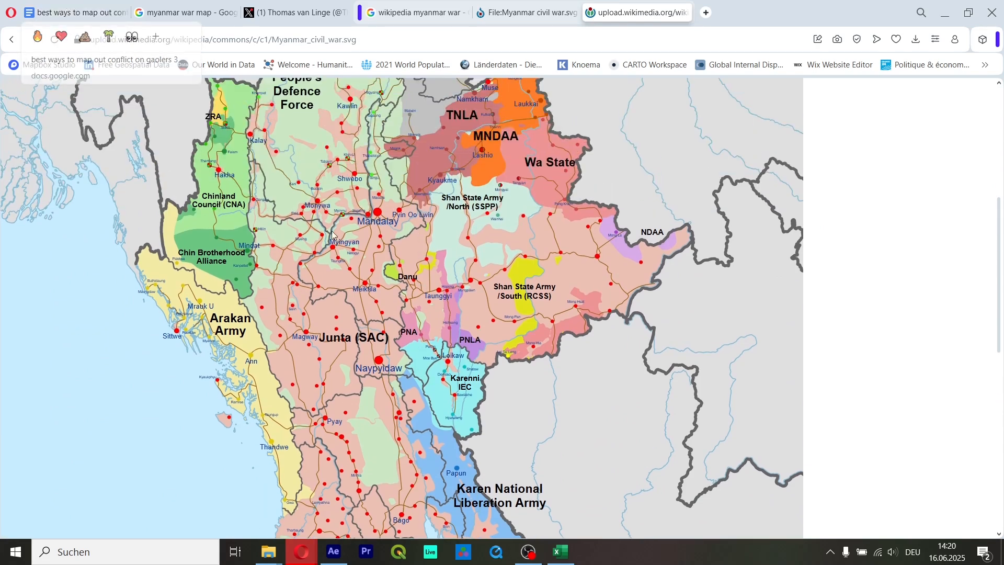
{"action": "scroll", "coordinate": [364, 277], "scroll_direction": "up", "scroll_amount": 3}
{"action": "scroll", "coordinate": [365, 278], "scroll_direction": "up", "scroll_amount": 1}
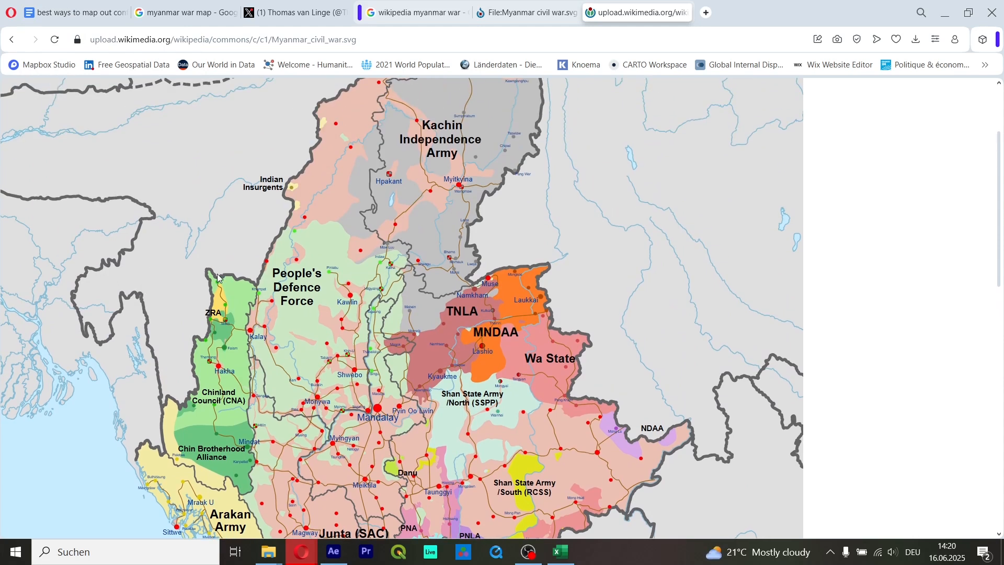
{"action": "scroll", "coordinate": [217, 279], "scroll_direction": "down", "scroll_amount": 4}
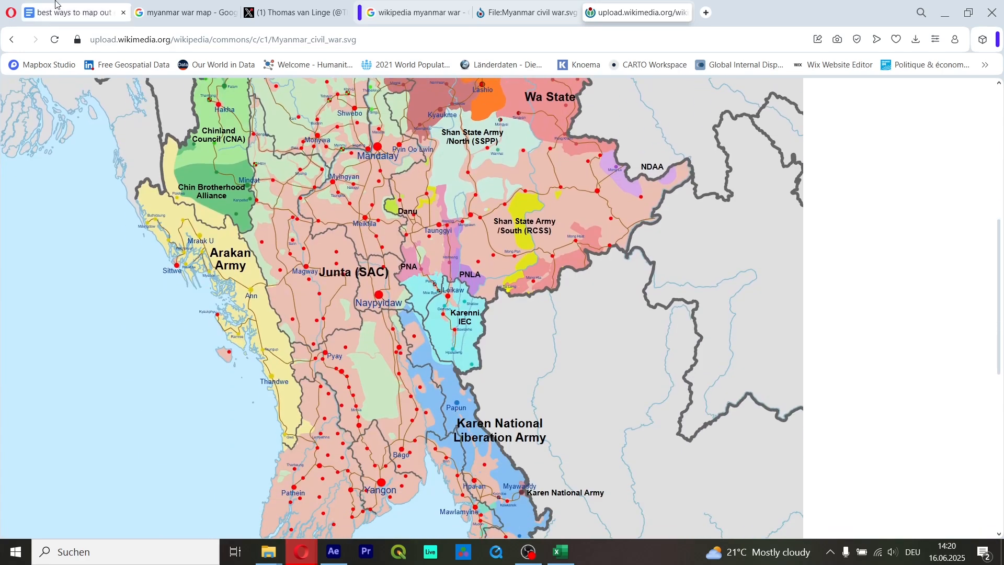
Step: Return to the start of the tutorial notes and highlight the GEOLAYERS 3 Tutorial title
{"action": "left_click", "coordinate": [73, 12]}
{"action": "scroll", "coordinate": [359, 319], "scroll_direction": "down", "scroll_amount": 1}
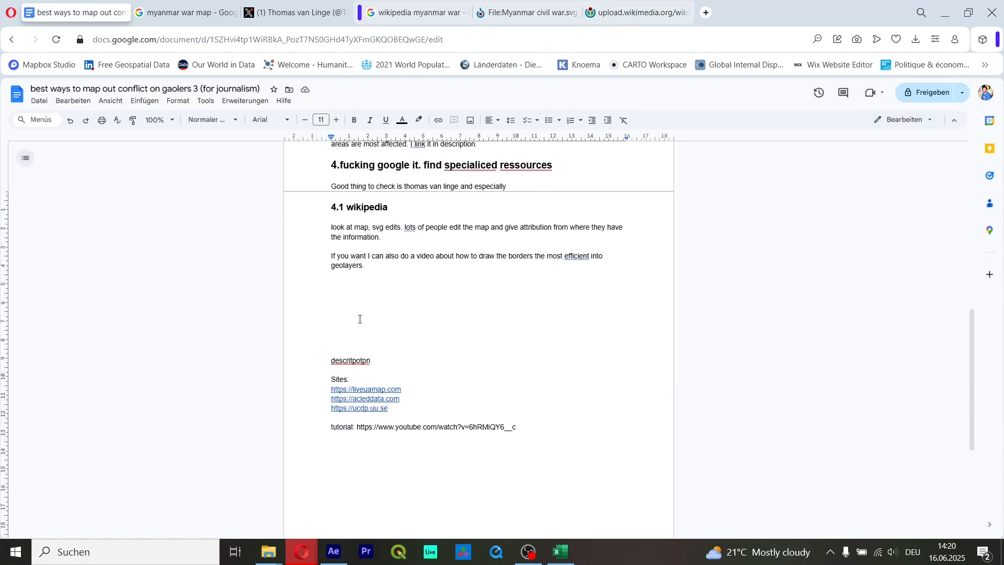
{"action": "scroll", "coordinate": [386, 313], "scroll_direction": "up", "scroll_amount": 3}
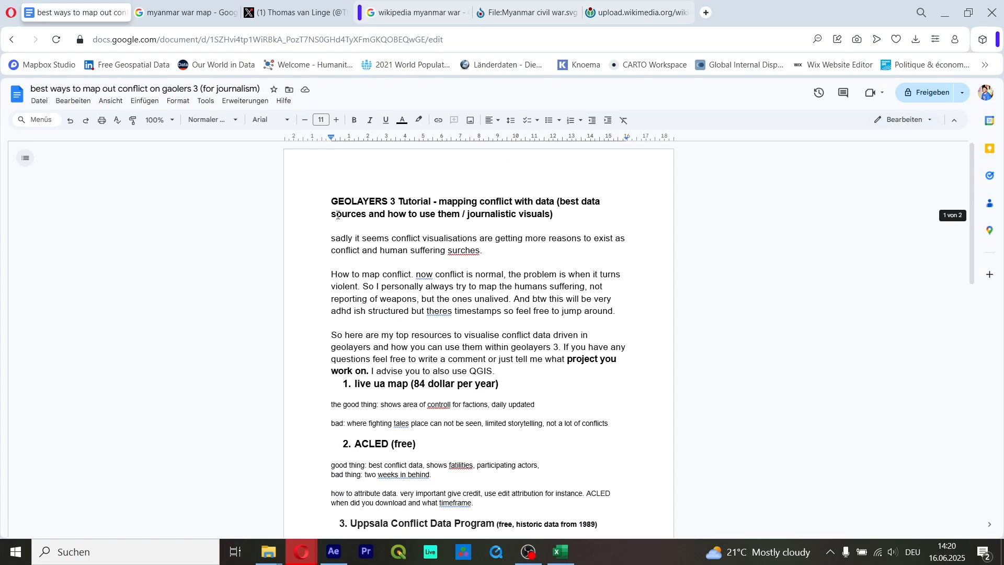
{"action": "left_click_drag", "start_coordinate": [332, 202], "coordinate": [583, 221]}
{"action": "left_click", "coordinate": [581, 222]}
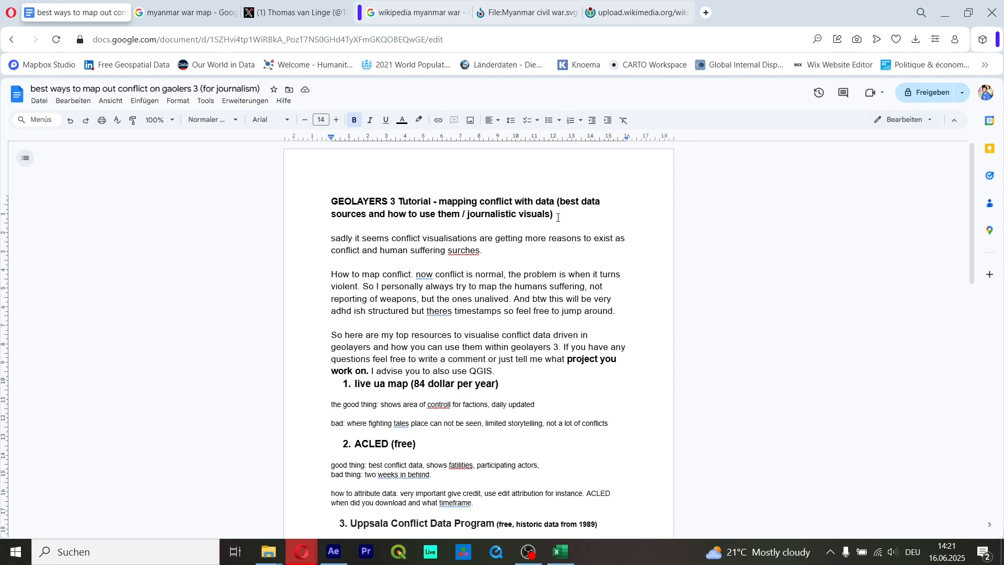
Step: Review the numbered sources in the notes, from live ua map to the Uppsala Conflict Data Program
{"action": "scroll", "coordinate": [557, 218], "scroll_direction": "down", "scroll_amount": 4}
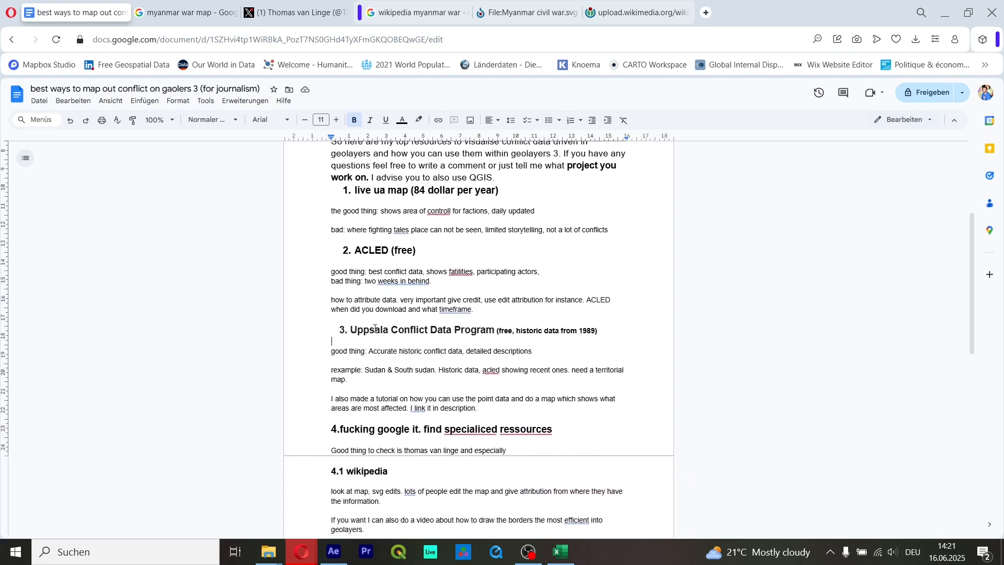
{"action": "left_click", "coordinate": [381, 189]}
{"action": "left_click", "coordinate": [424, 350]}
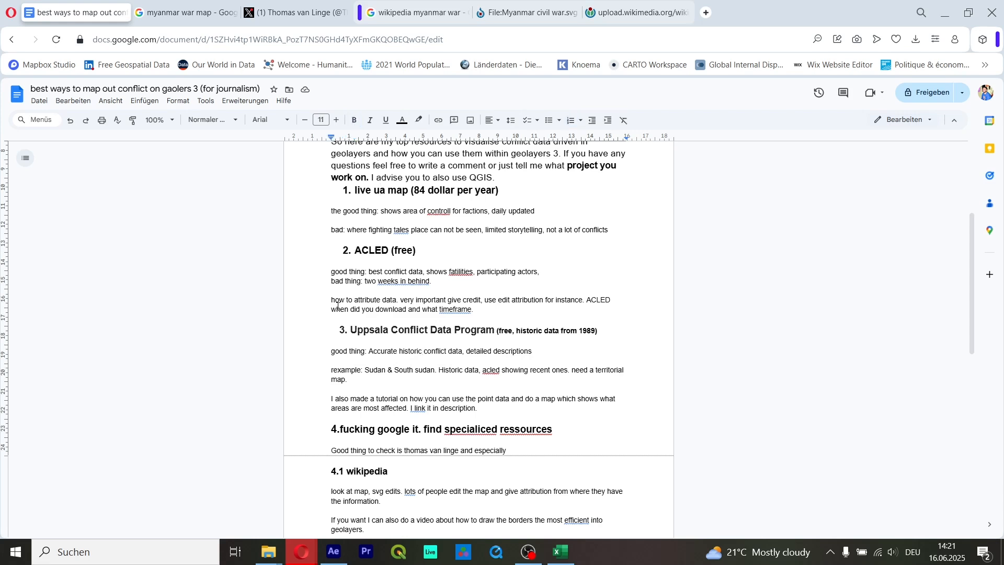
{"action": "left_click", "coordinate": [369, 329]}
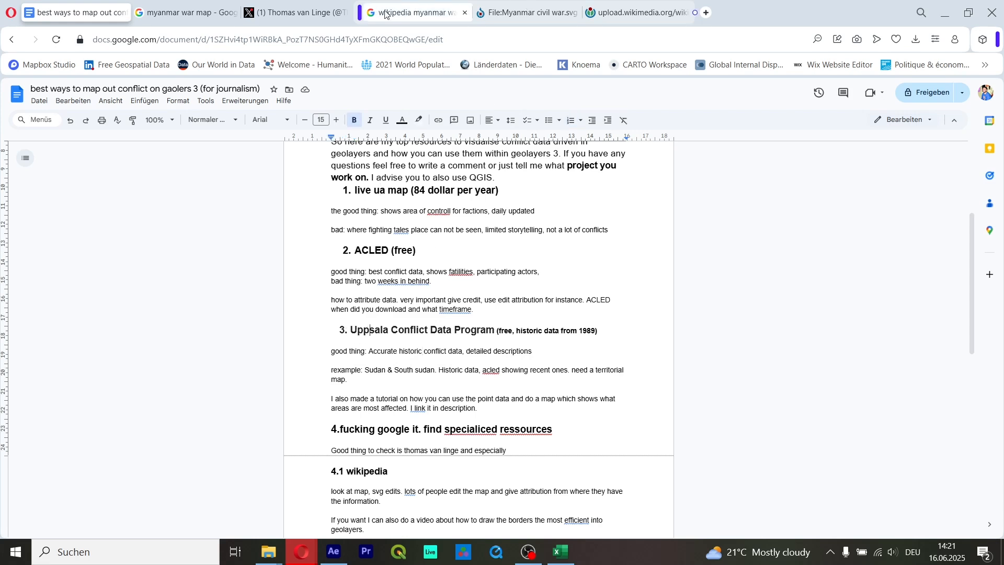
Step: Open the Uppsala Conflict Data Program site at ucdp.uu.se in place of the Wikimedia Commons file history page
{"action": "left_click", "coordinate": [530, 12]}
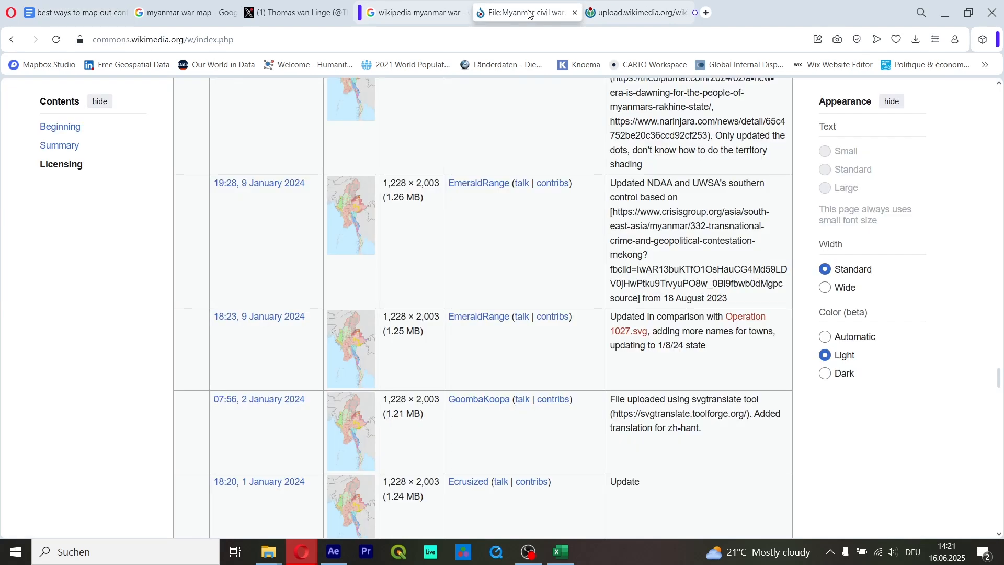
{"action": "left_click", "coordinate": [260, 7]}
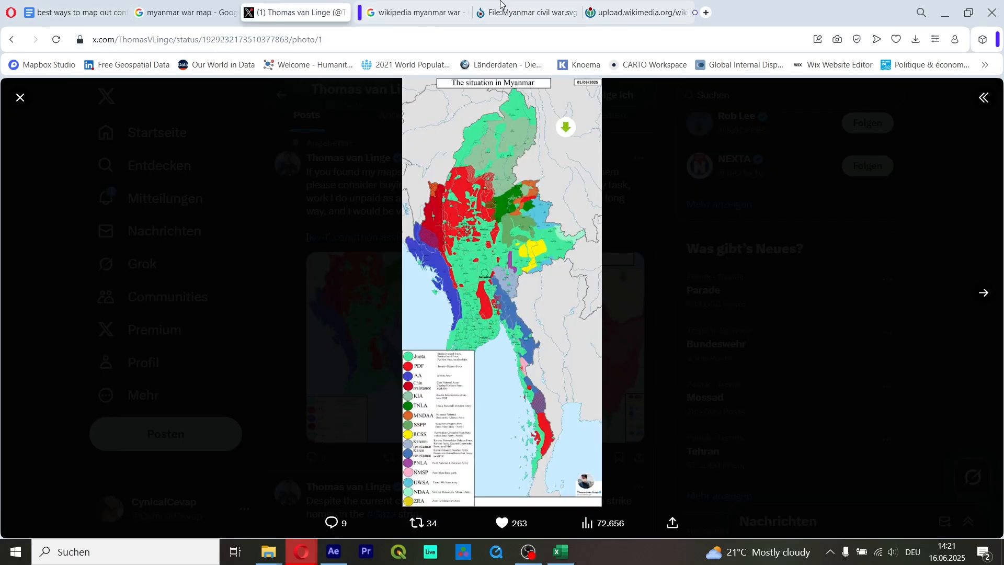
{"action": "left_click", "coordinate": [526, 8]}
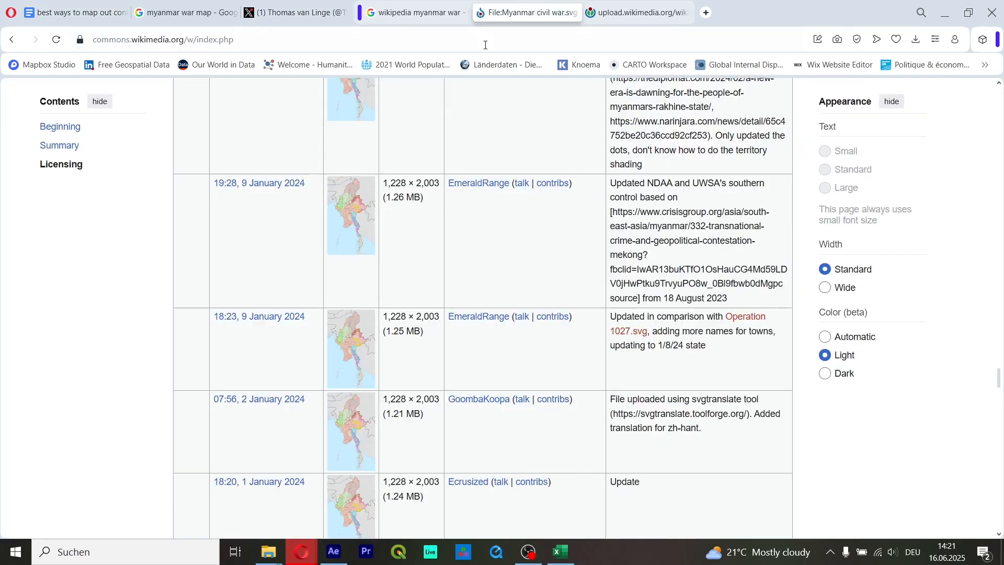
{"action": "left_click", "coordinate": [430, 31]}
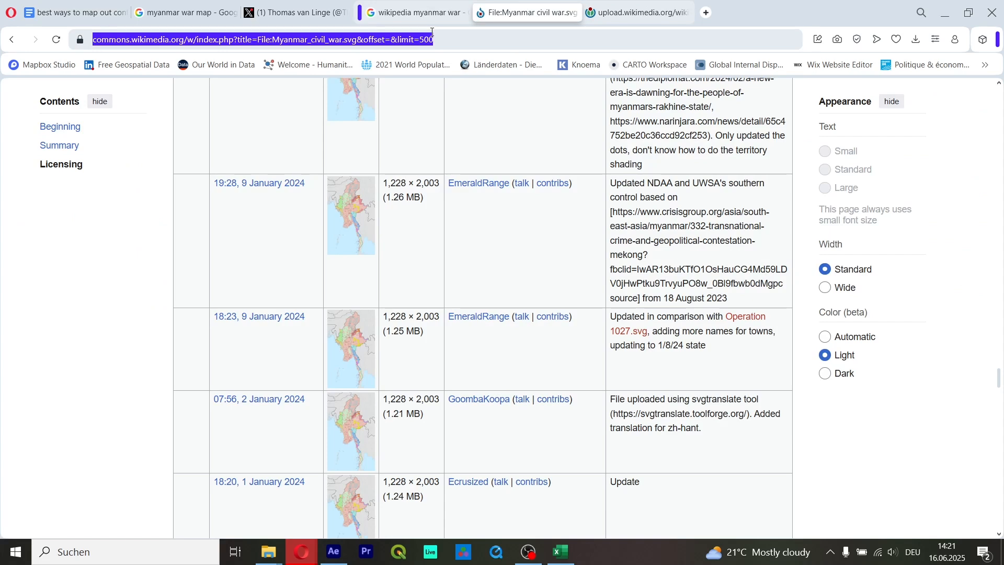
{"action": "type", "text": "ucd"}
{"action": "key", "text": "Return"}
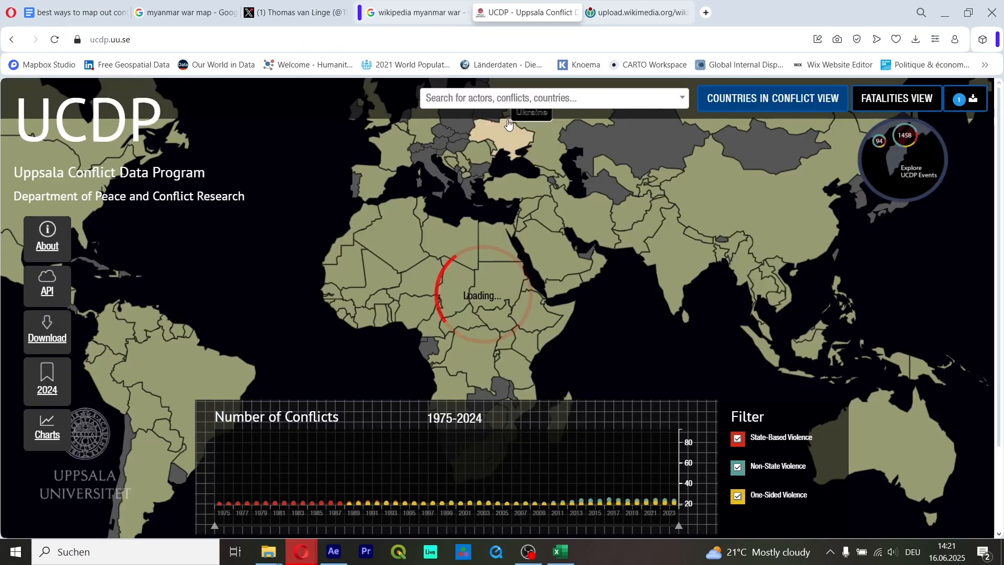
Step: Open Ethiopia's country page on UCDP and limit its Number of Deaths chart to 2019-2024
{"action": "left_click", "coordinate": [533, 319]}
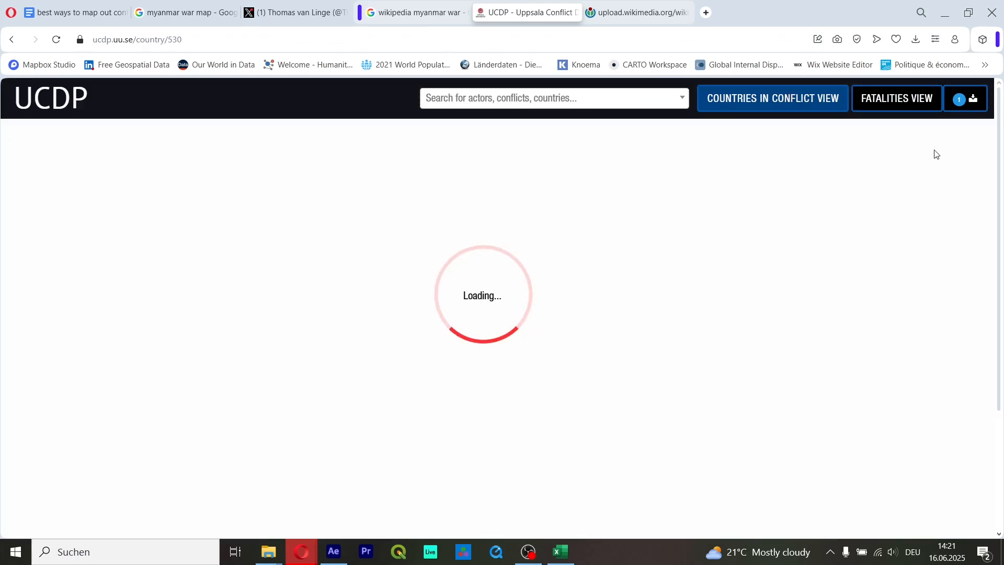
{"action": "left_click", "coordinate": [972, 108]}
{"action": "left_click", "coordinate": [766, 137]}
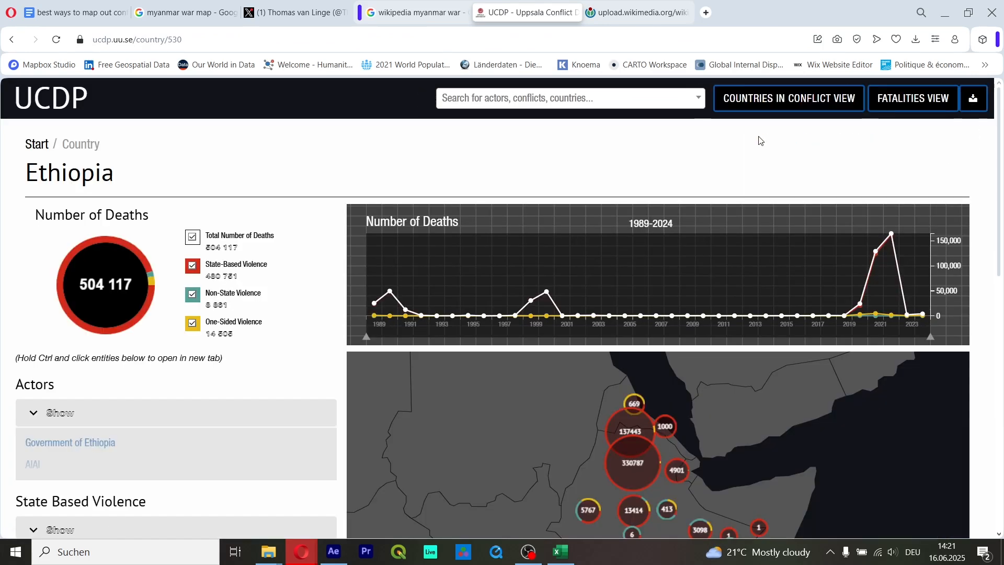
{"action": "scroll", "coordinate": [286, 281], "scroll_direction": "down", "scroll_amount": 3}
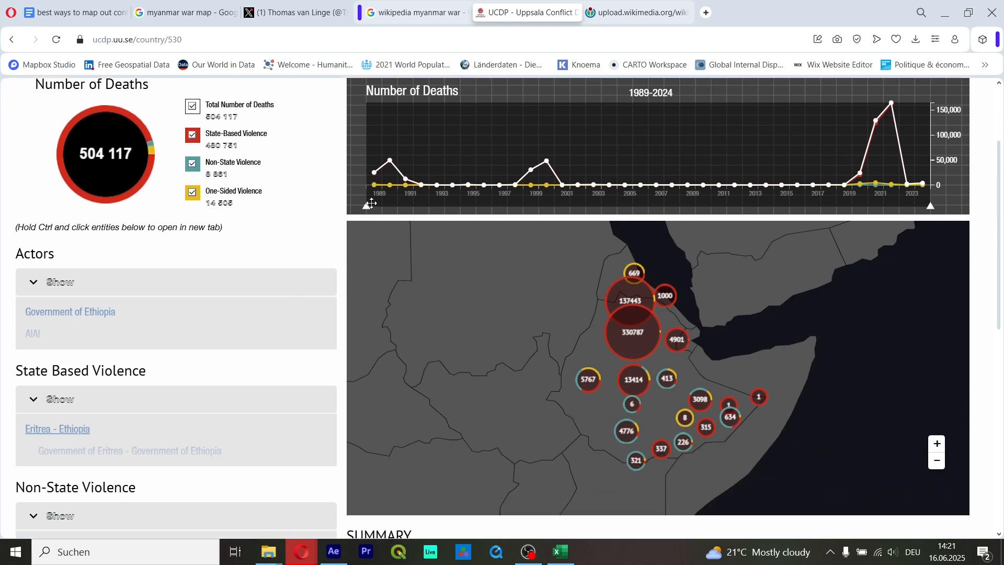
{"action": "left_click_drag", "start_coordinate": [371, 204], "coordinate": [837, 199]}
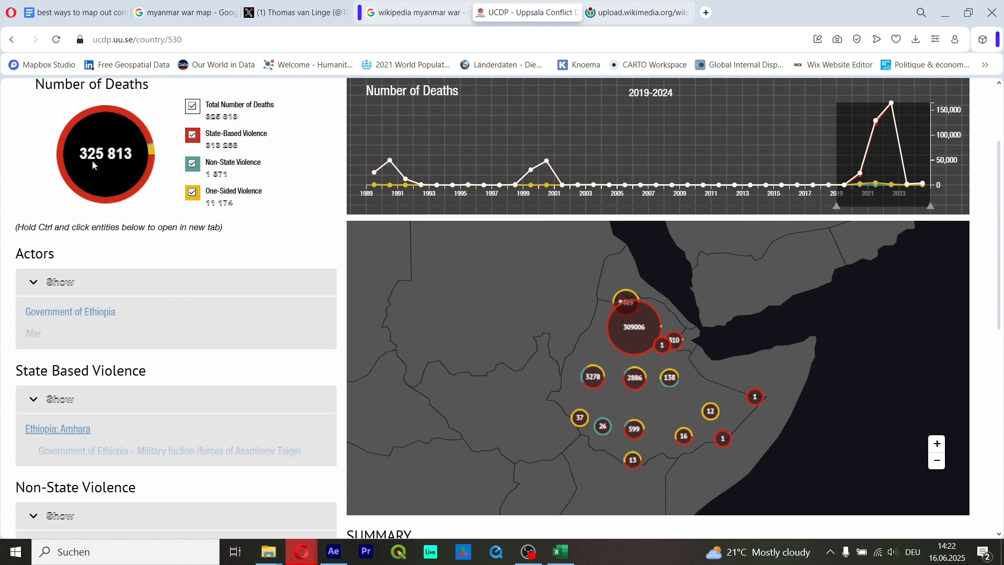
Step: Examine the fatality clusters on Ethiopia's conflict map at close and wide range
{"action": "scroll", "coordinate": [666, 313], "scroll_direction": "up", "scroll_amount": 3}
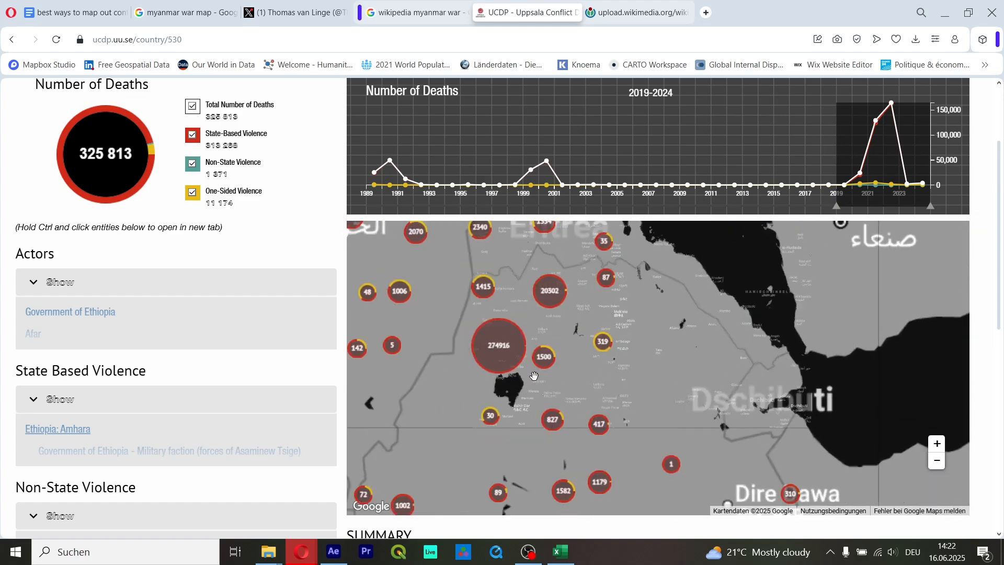
{"action": "scroll", "coordinate": [525, 351], "scroll_direction": "down", "scroll_amount": 3}
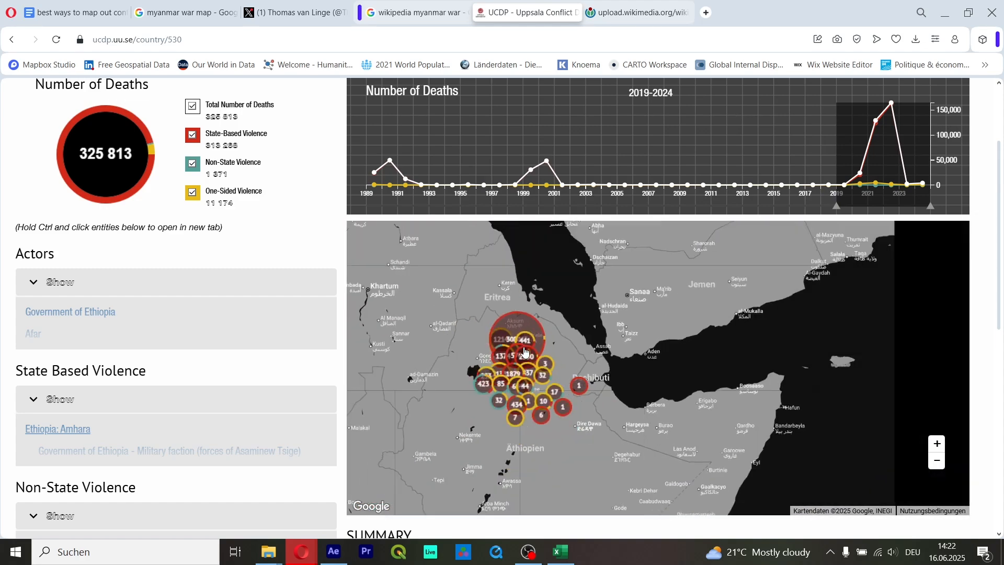
{"action": "scroll", "coordinate": [526, 352], "scroll_direction": "down", "scroll_amount": 3}
{"action": "scroll", "coordinate": [330, 303], "scroll_direction": "down", "scroll_amount": 3}
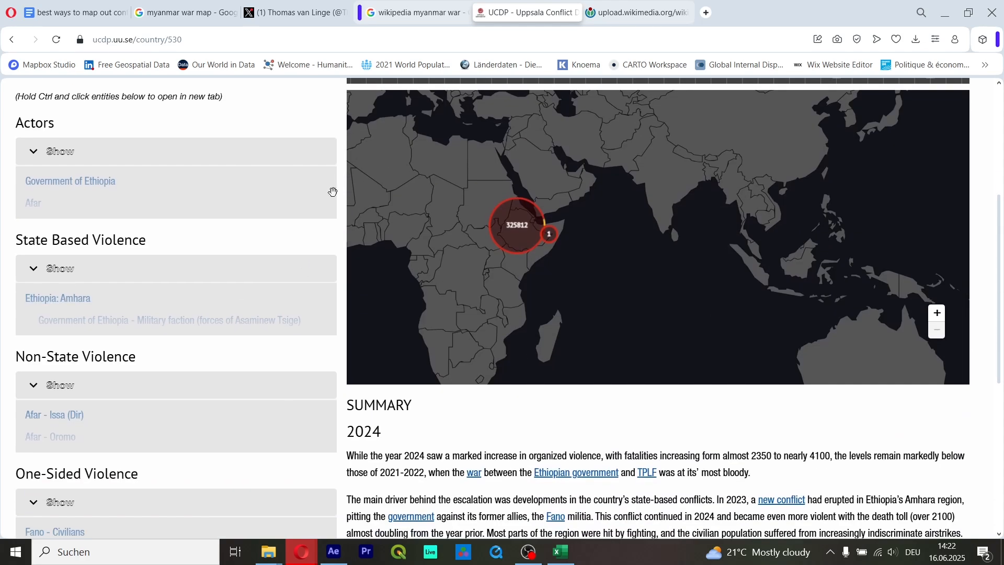
{"action": "scroll", "coordinate": [332, 192], "scroll_direction": "up", "scroll_amount": 5}
Step: Search Google in a new tab for "ethiopia tigray war number of deaths"
{"action": "left_click", "coordinate": [706, 13]}
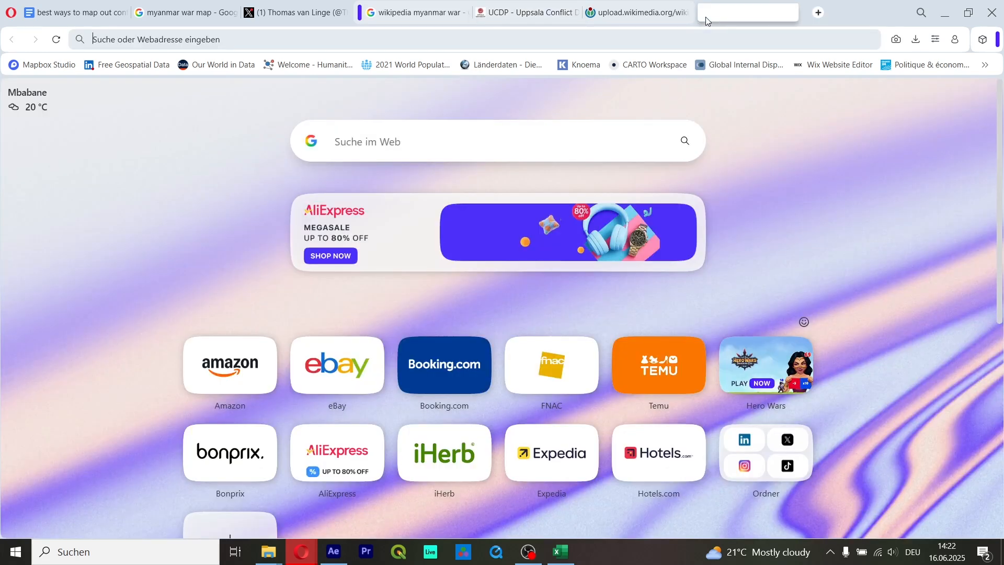
{"action": "type", "text": "ethiopi"}
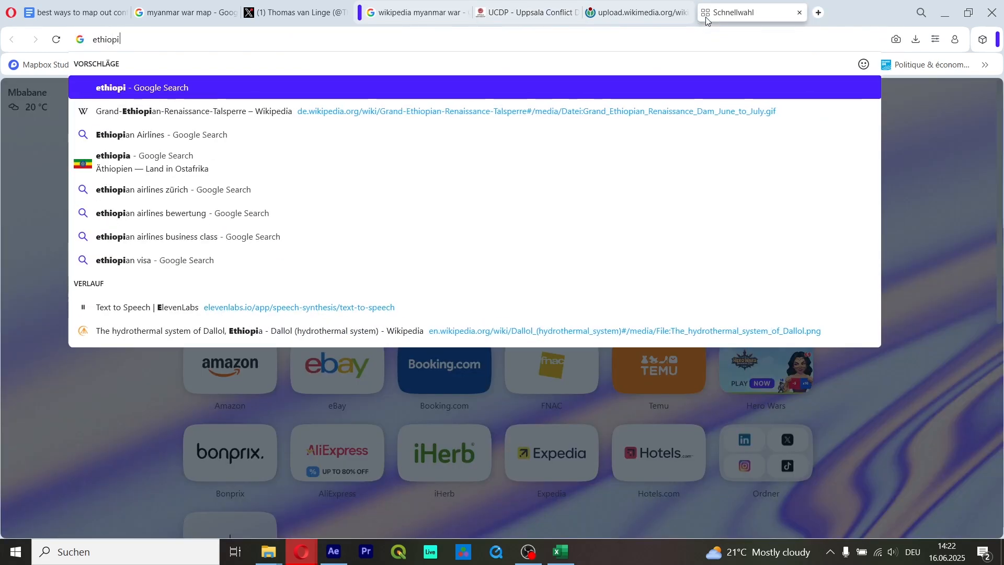
{"action": "type", "text": "a tigray wa"}
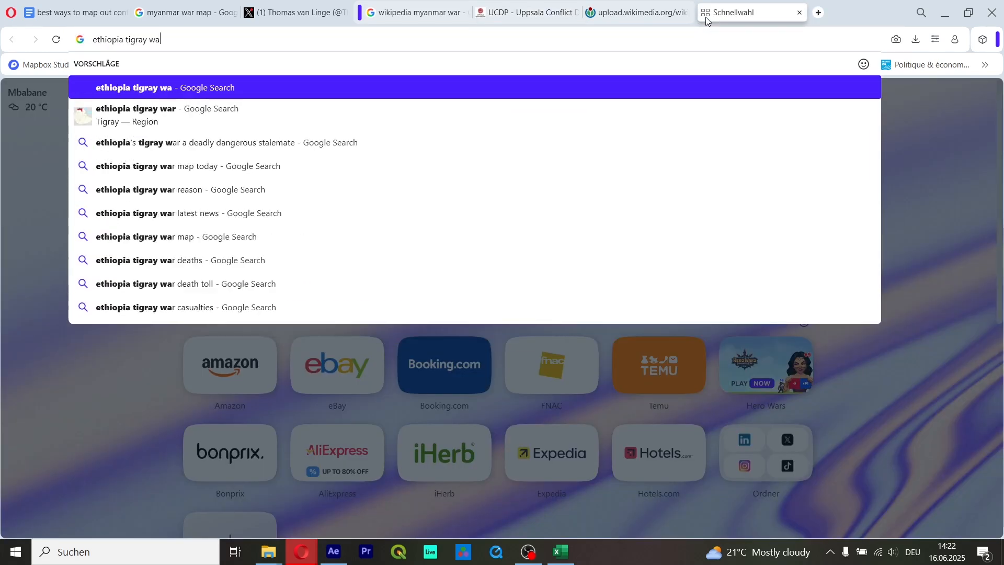
{"action": "type", "text": "r number of "}
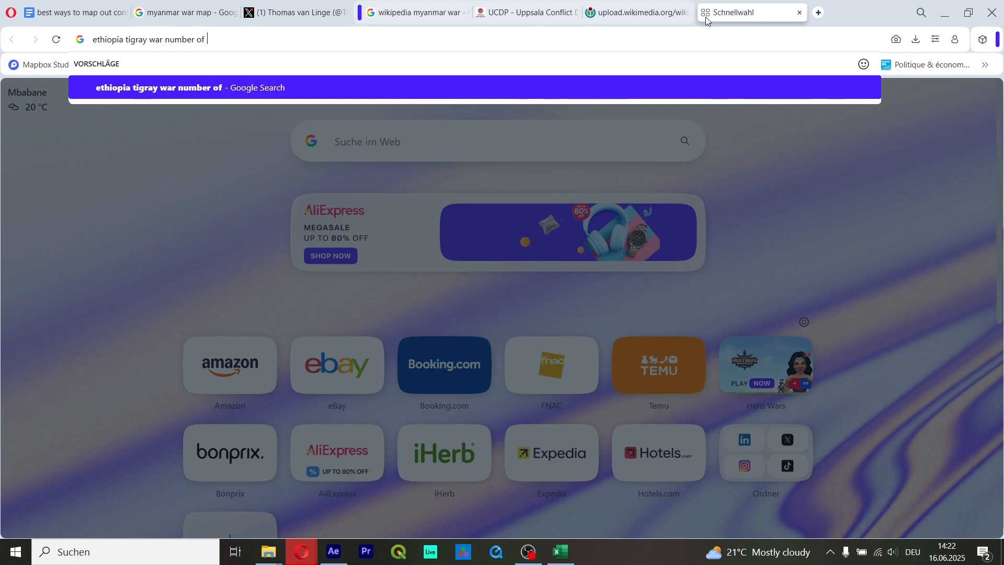
{"action": "type", "text": "deaths"}
{"action": "key", "text": "Return"}
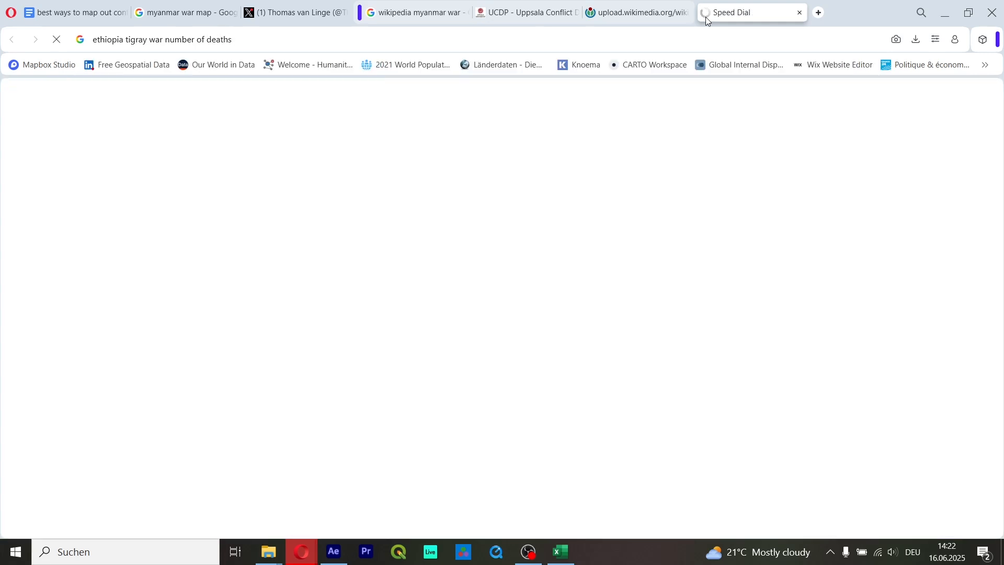
Step: Check UCDP's Ethiopia death total, and highlight the Tigray War fatality estimates in Google's AI overview for comparison
{"action": "left_click", "coordinate": [563, 11]}
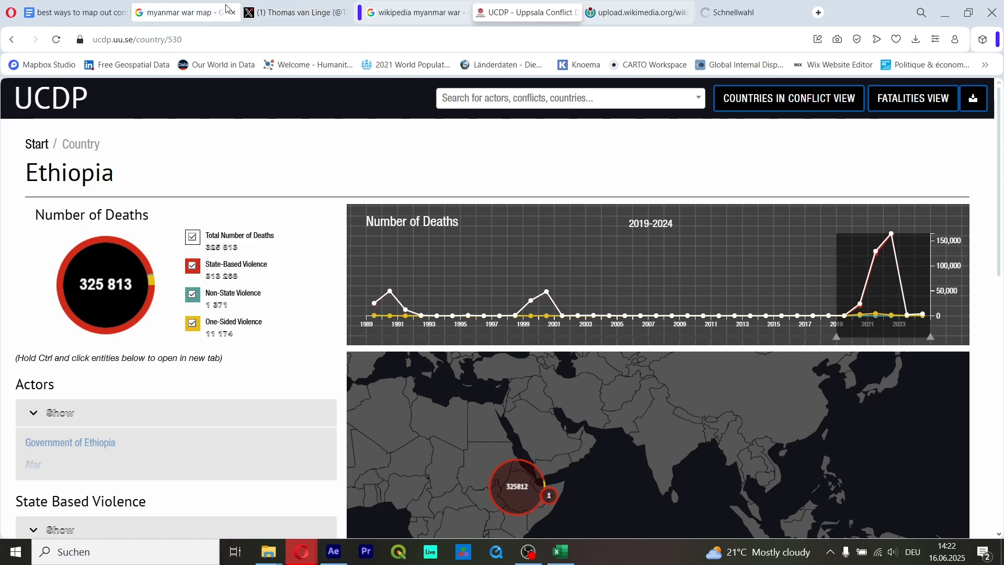
{"action": "left_click", "coordinate": [742, 12]}
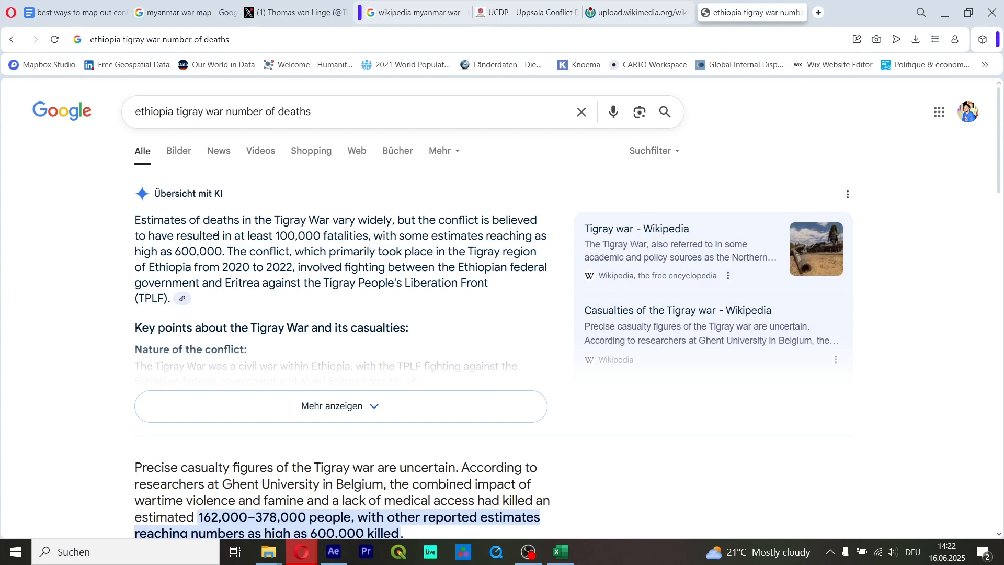
{"action": "left_click_drag", "start_coordinate": [225, 236], "coordinate": [236, 252]}
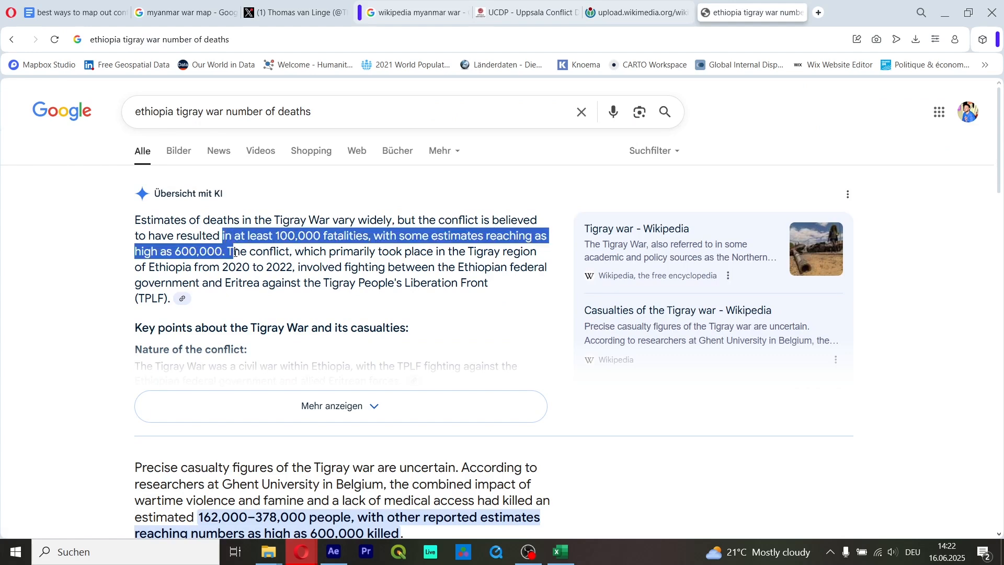
Step: Return to UCDP's Ethiopia page and inspect how the deaths are distributed across the country on the map
{"action": "left_click", "coordinate": [558, 7]}
{"action": "scroll", "coordinate": [292, 293], "scroll_direction": "down", "scroll_amount": 3}
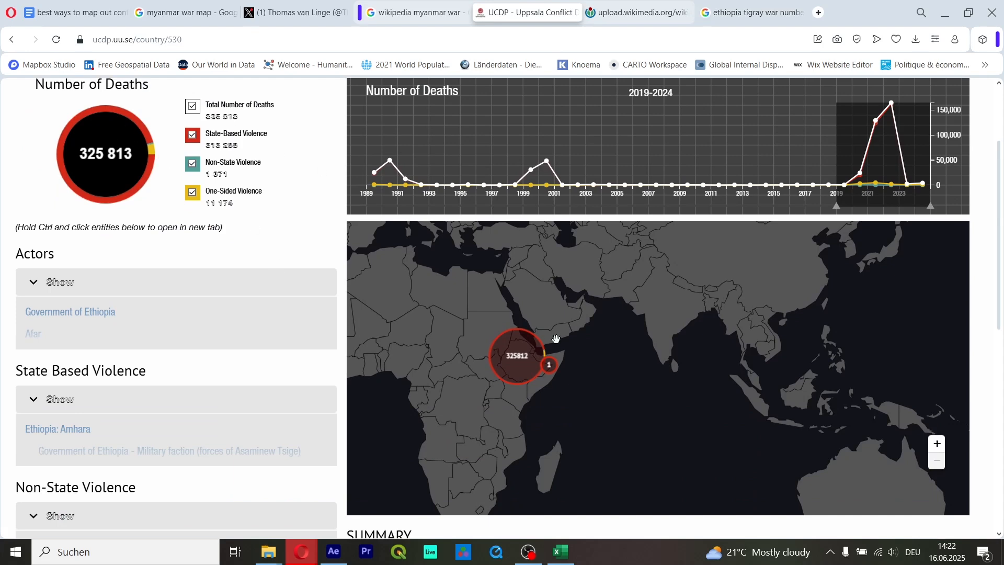
{"action": "left_click", "coordinate": [539, 348]}
{"action": "left_click", "coordinate": [449, 369]}
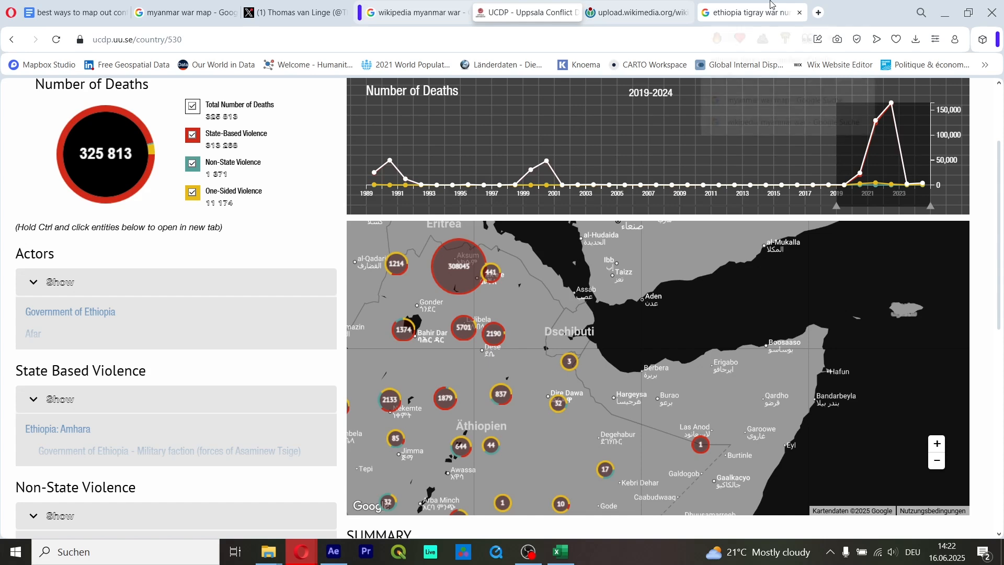
Step: Find the Wikipedia casualties snippet in the Google results and highlight its main estimated range of people killed
{"action": "left_click", "coordinate": [753, 13]}
{"action": "scroll", "coordinate": [512, 216], "scroll_direction": "down", "scroll_amount": 3}
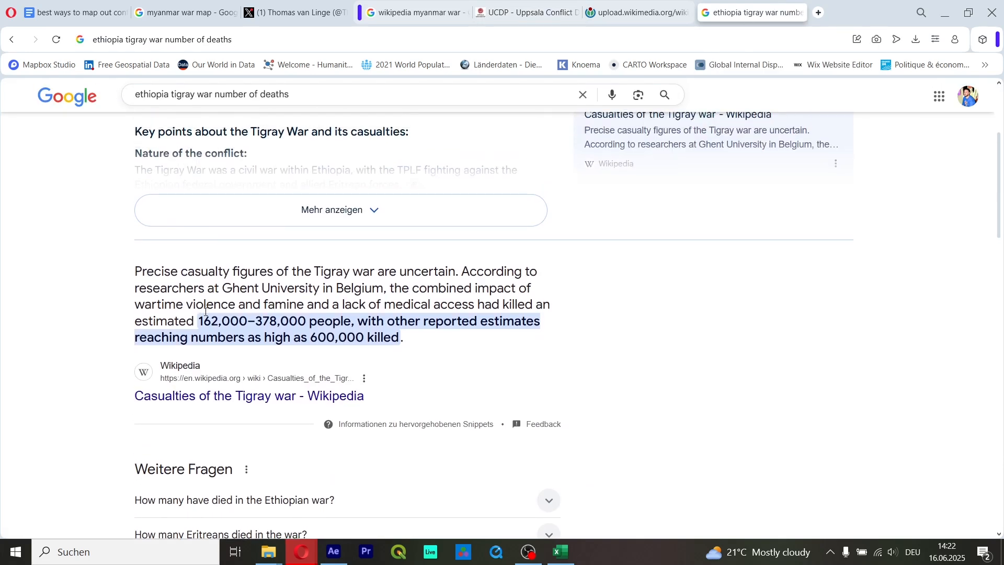
{"action": "left_click_drag", "start_coordinate": [200, 318], "coordinate": [309, 321]}
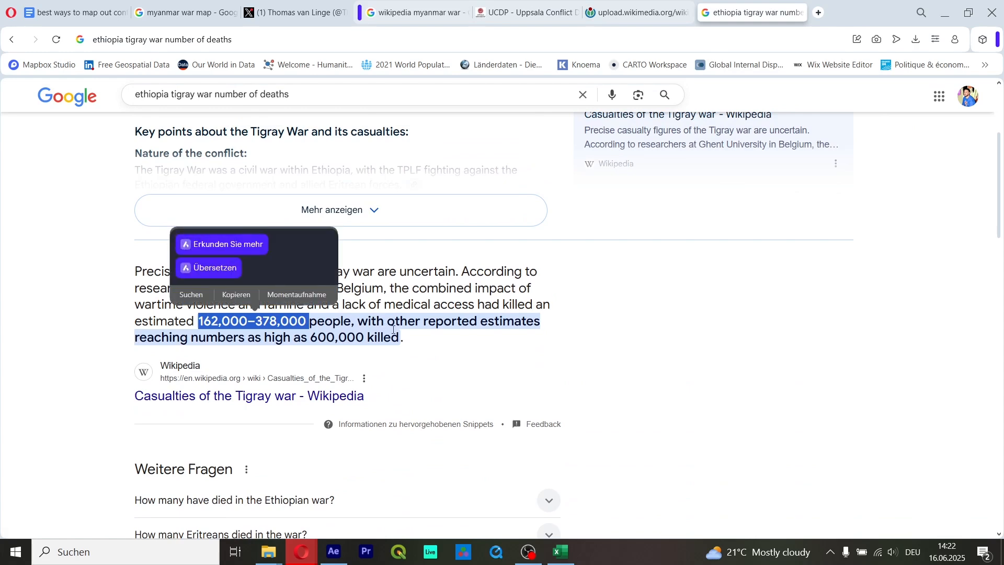
Step: Examine the fatality clusters around Tigray on UCDP's Ethiopia map, and go back to the Uppsala section of the tutorial notes
{"action": "key", "text": "ctrl+Tab"}
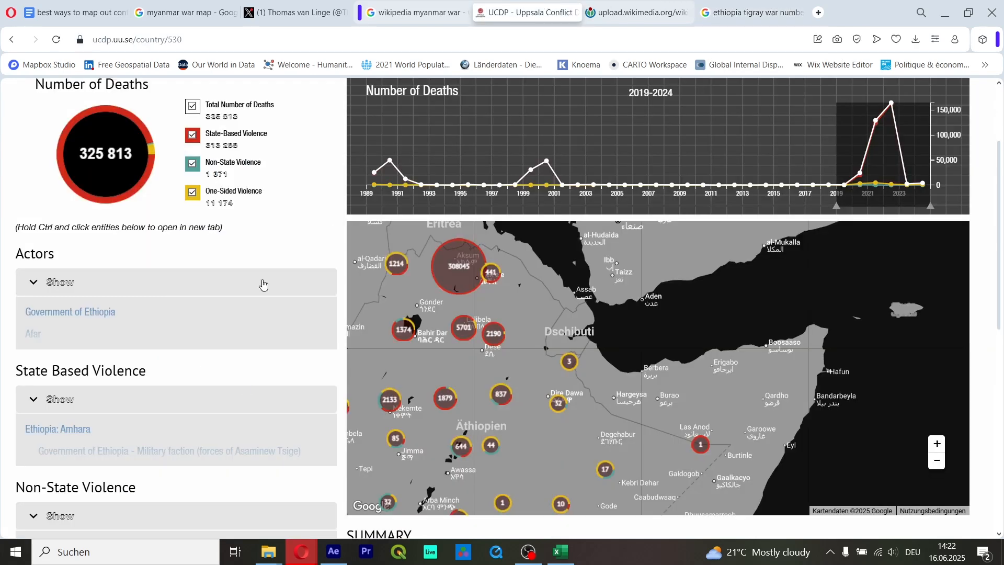
{"action": "scroll", "coordinate": [412, 291], "scroll_direction": "down", "scroll_amount": 2}
{"action": "scroll", "coordinate": [468, 250], "scroll_direction": "down", "scroll_amount": 1}
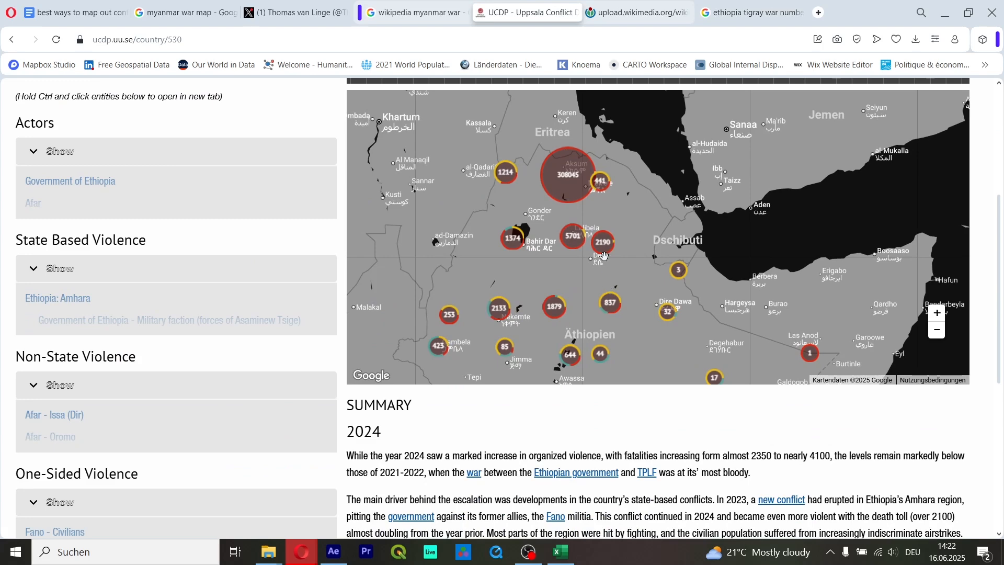
{"action": "left_click_drag", "start_coordinate": [633, 322], "coordinate": [645, 298]}
{"action": "scroll", "coordinate": [325, 235], "scroll_direction": "up", "scroll_amount": 2}
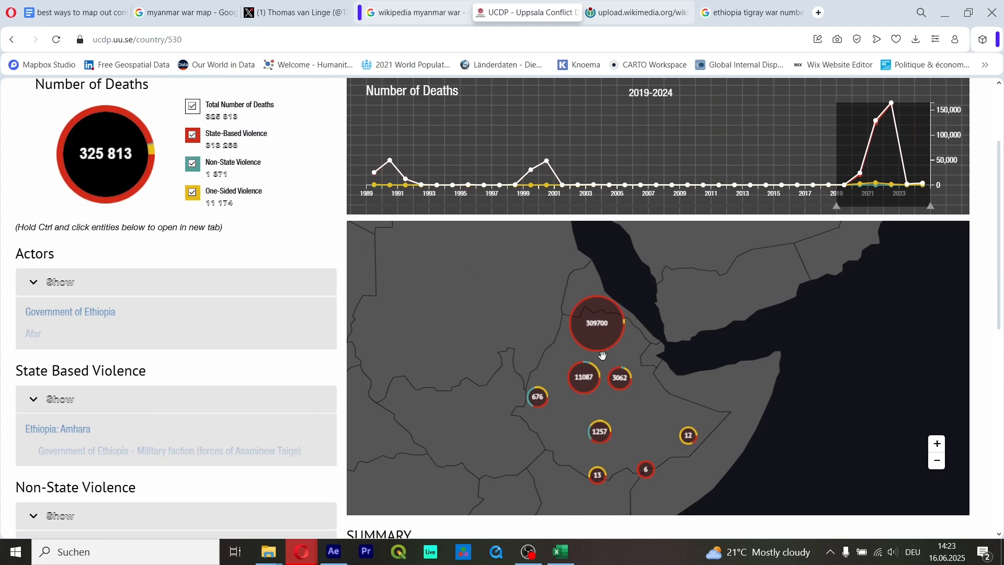
{"action": "scroll", "coordinate": [602, 355], "scroll_direction": "up", "scroll_amount": 1}
{"action": "scroll", "coordinate": [607, 308], "scroll_direction": "up", "scroll_amount": 5}
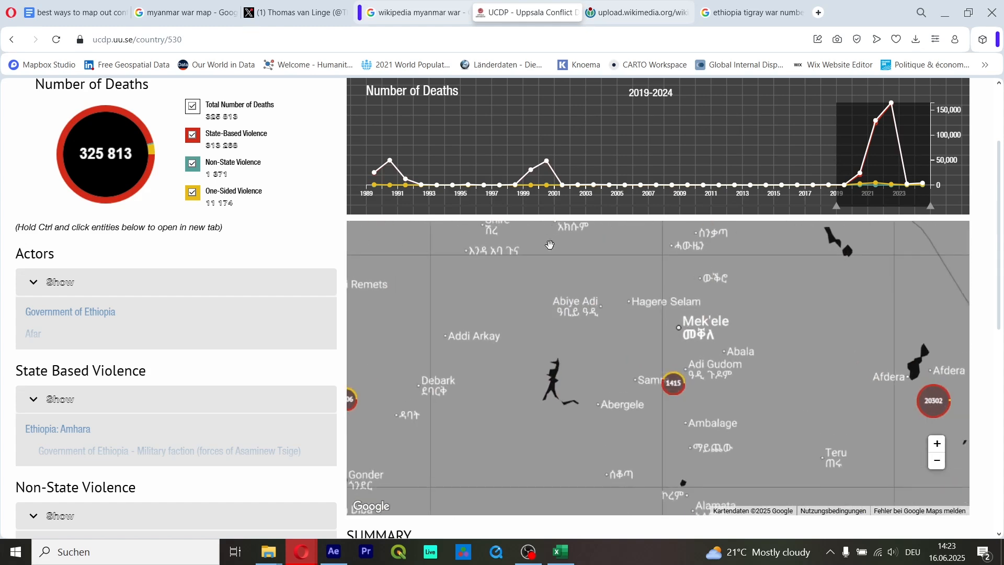
{"action": "scroll", "coordinate": [612, 288], "scroll_direction": "down", "scroll_amount": 8}
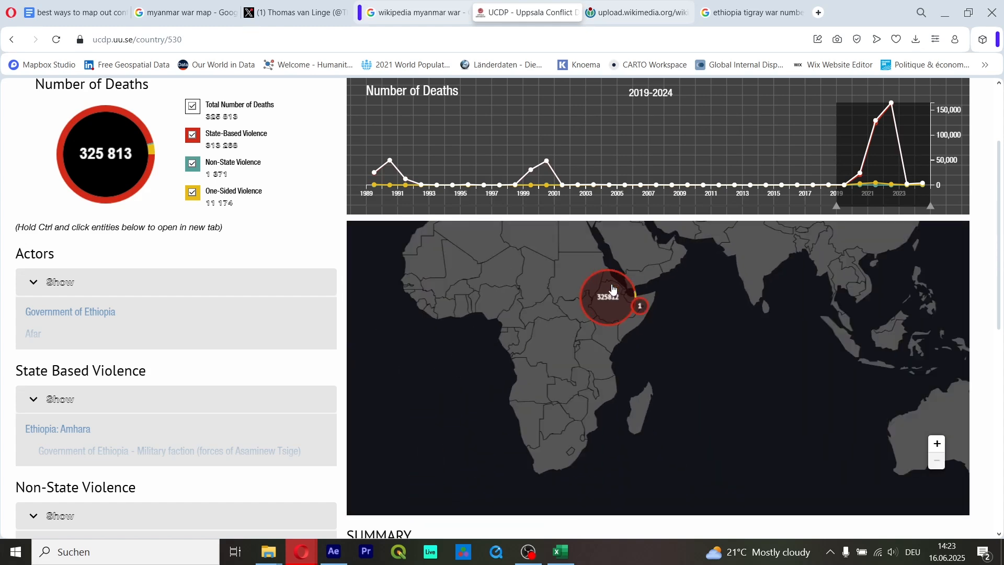
{"action": "scroll", "coordinate": [615, 291], "scroll_direction": "up", "scroll_amount": 3}
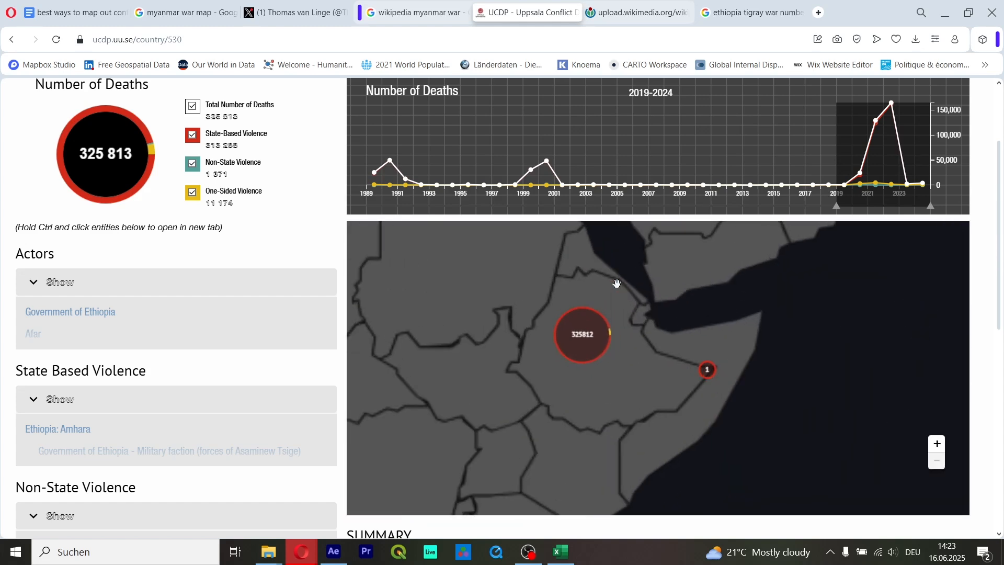
{"action": "left_click", "coordinate": [107, 4]}
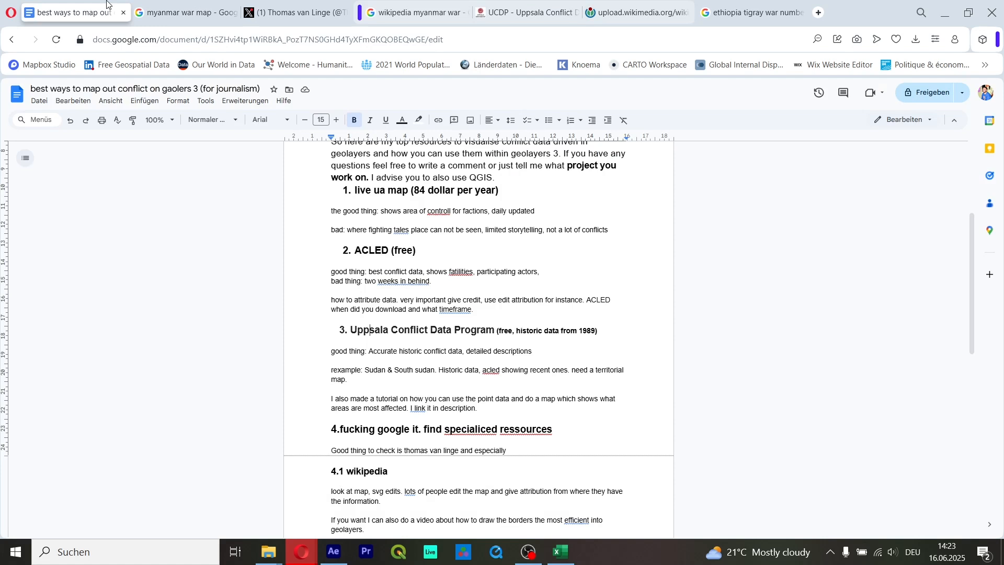